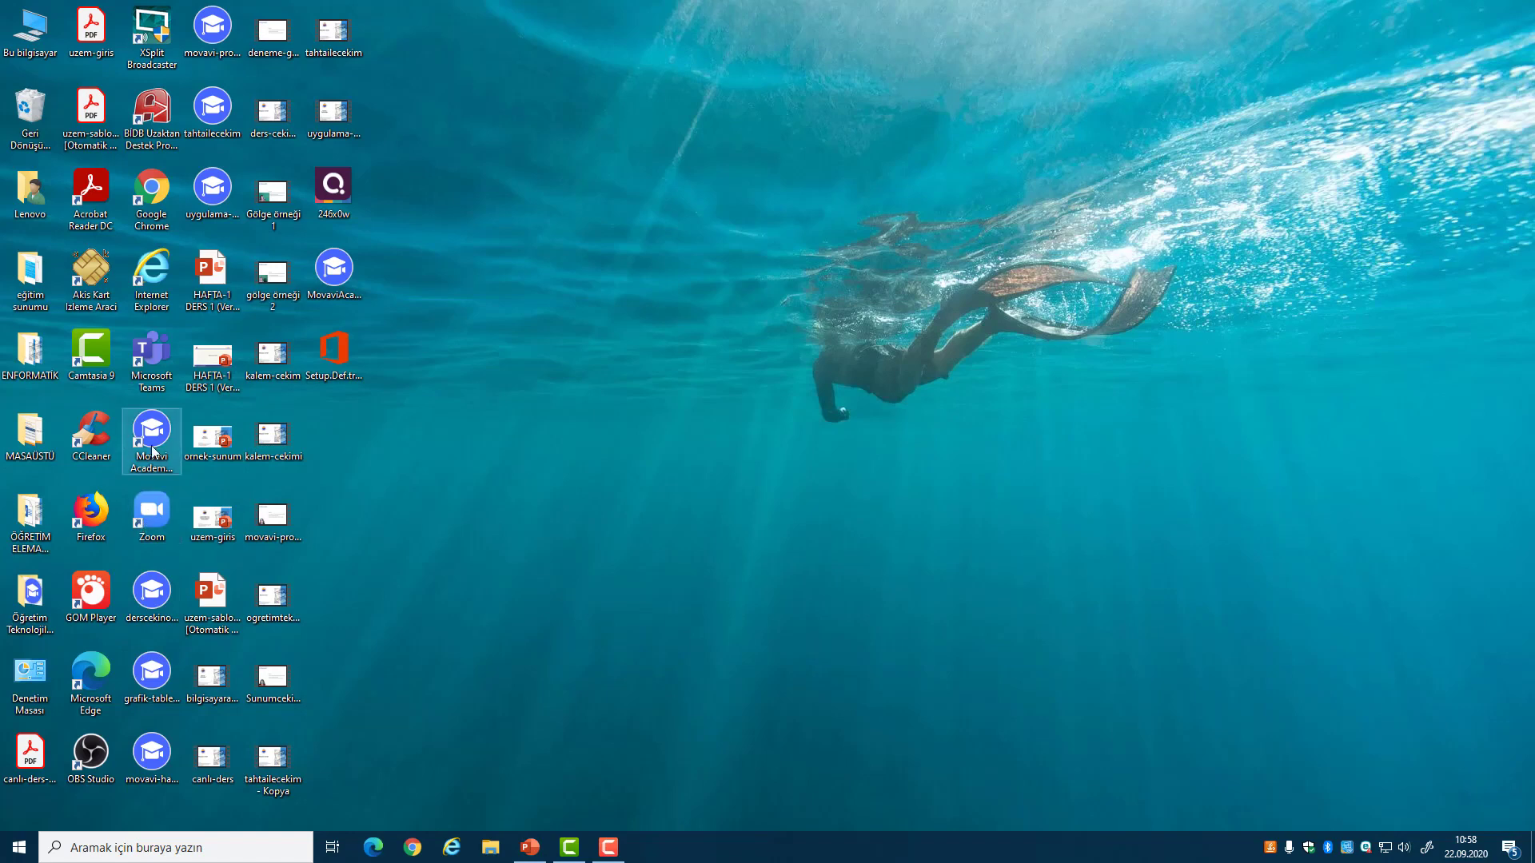
- Launch Movavi Academic and start creating a new video project
double_click(140, 438)
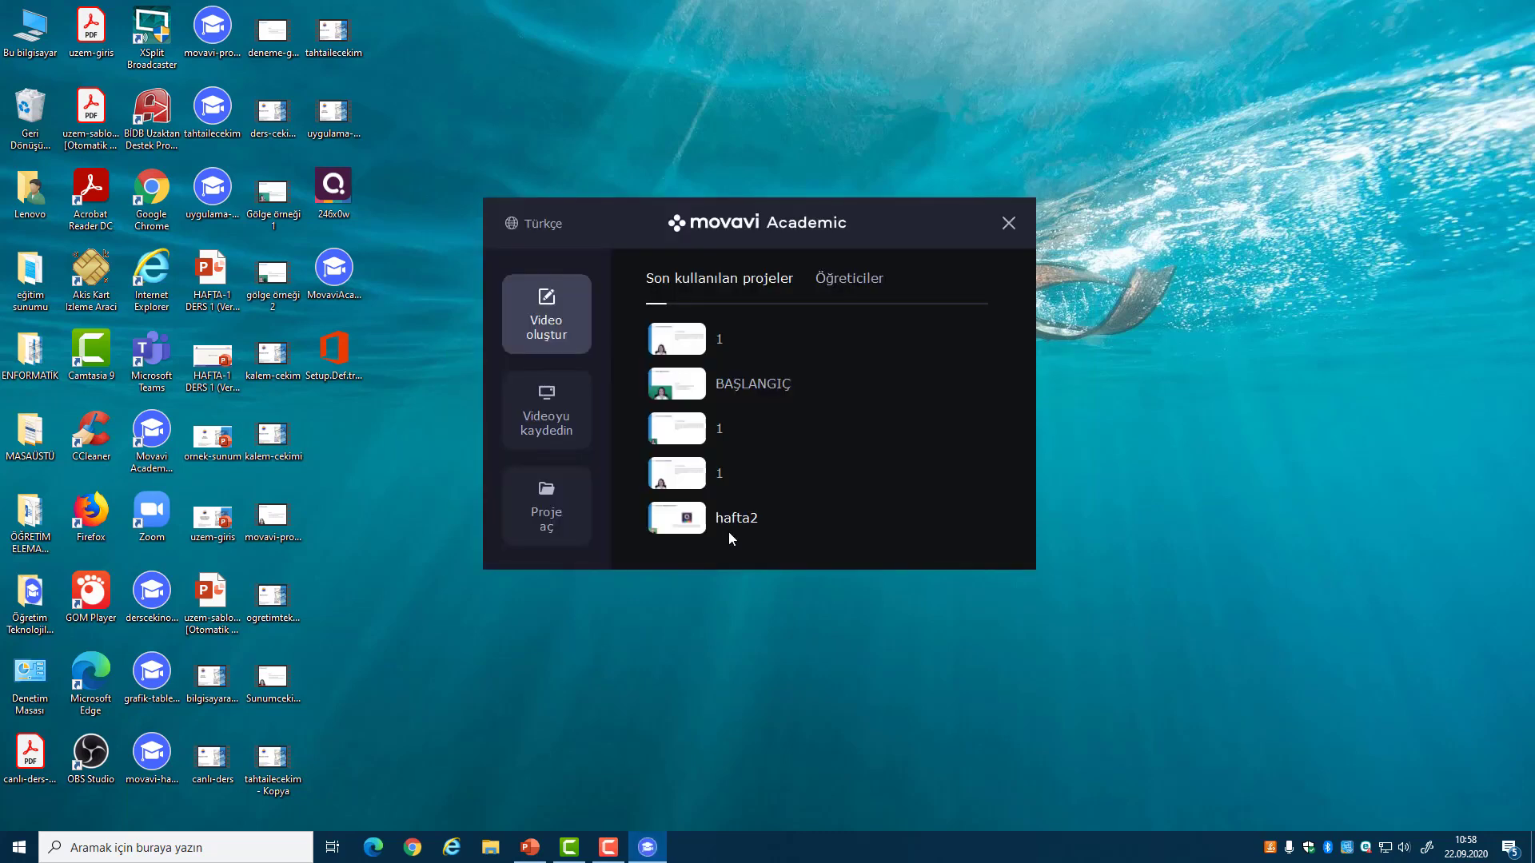
click(547, 314)
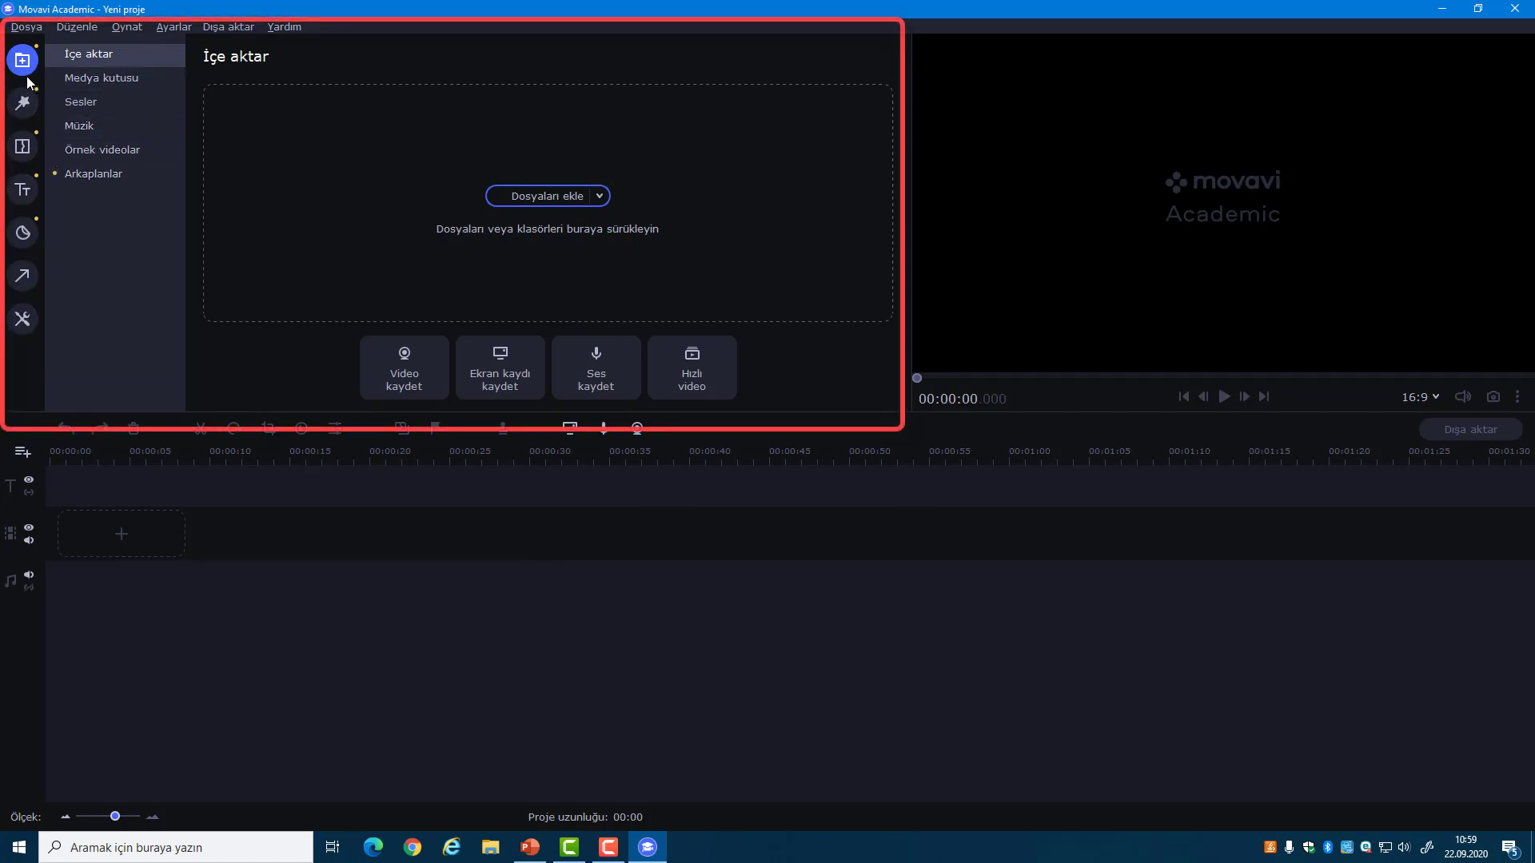
- Look through the sound and music libraries, filters, transitions, titles, callouts, stickers and the video editing tools
click(84, 101)
click(80, 126)
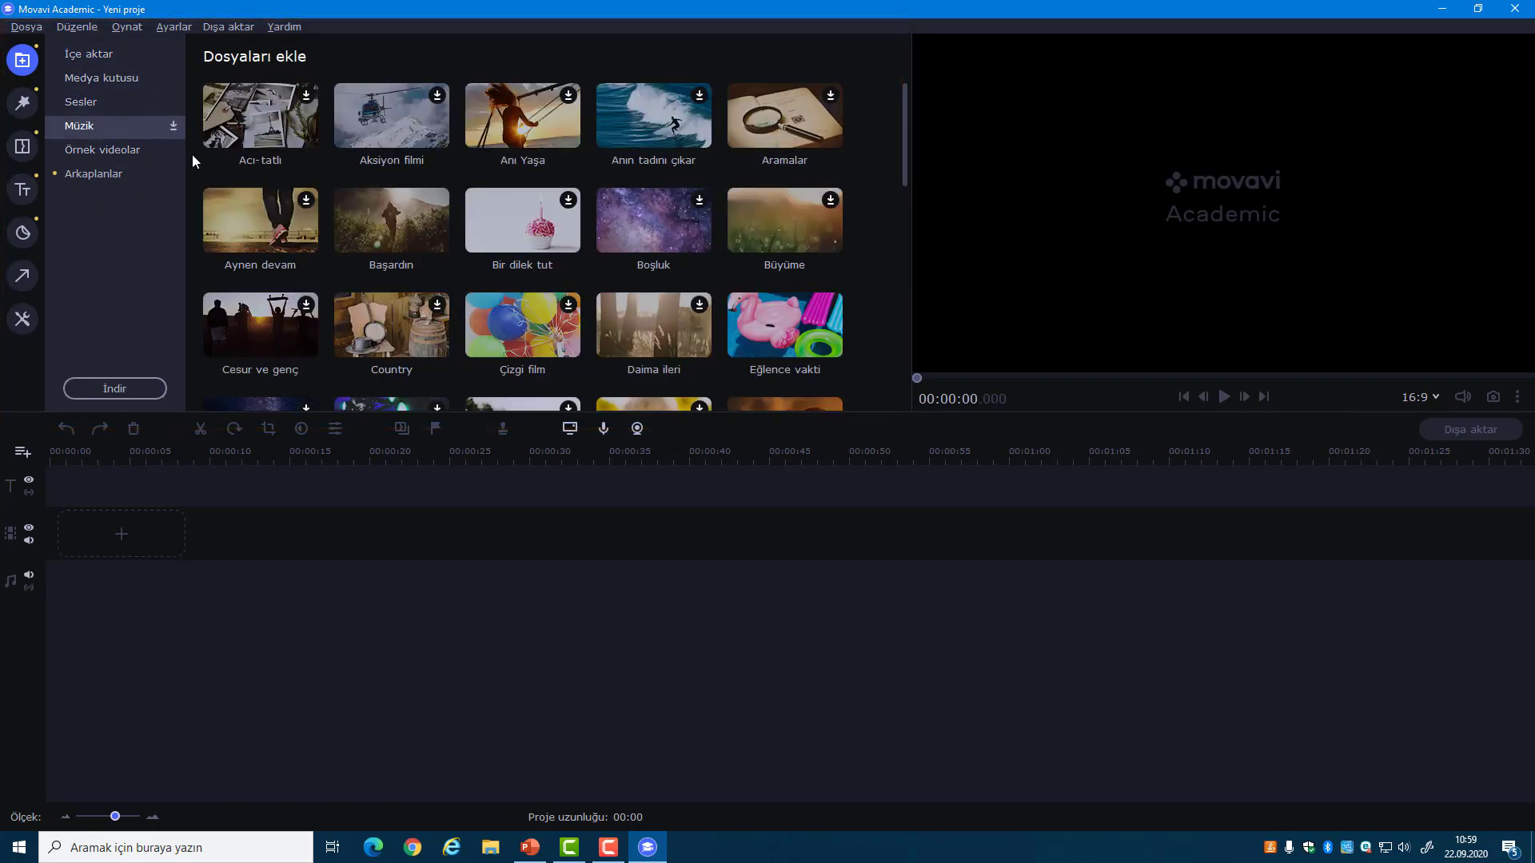
click(24, 105)
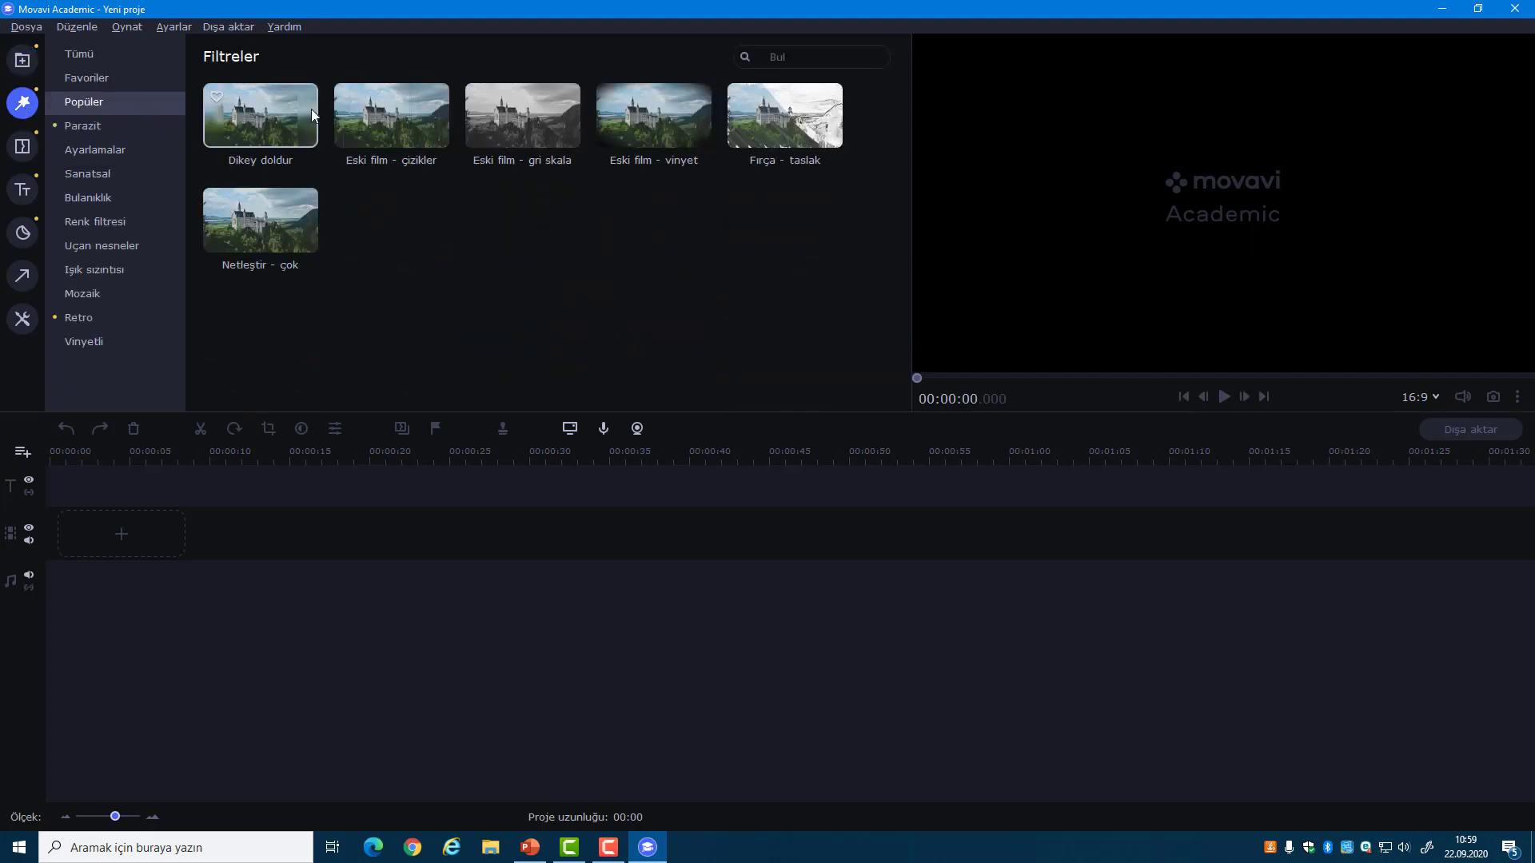
click(27, 151)
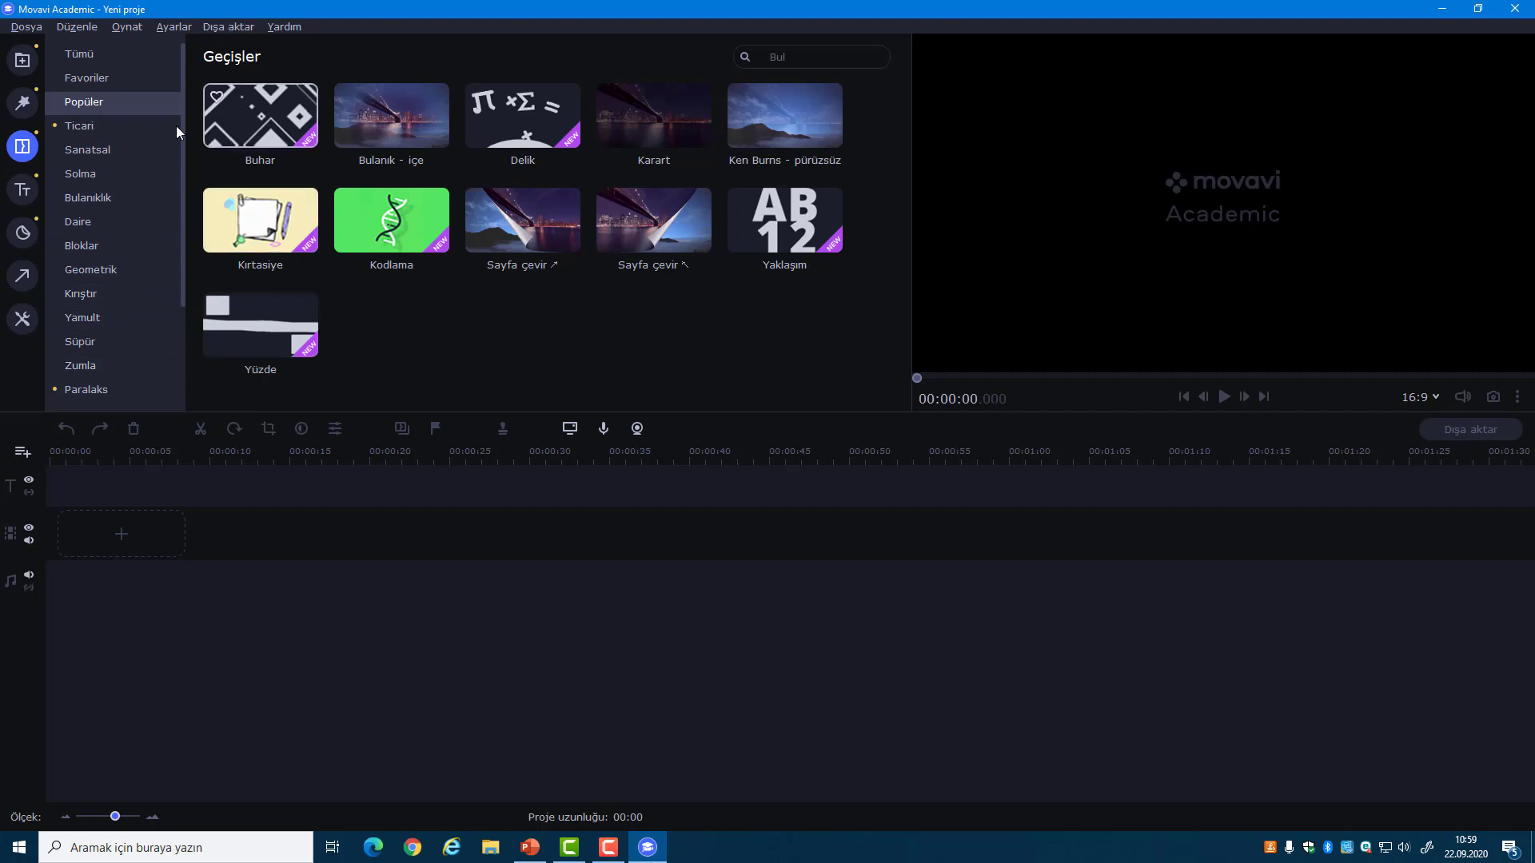
click(25, 196)
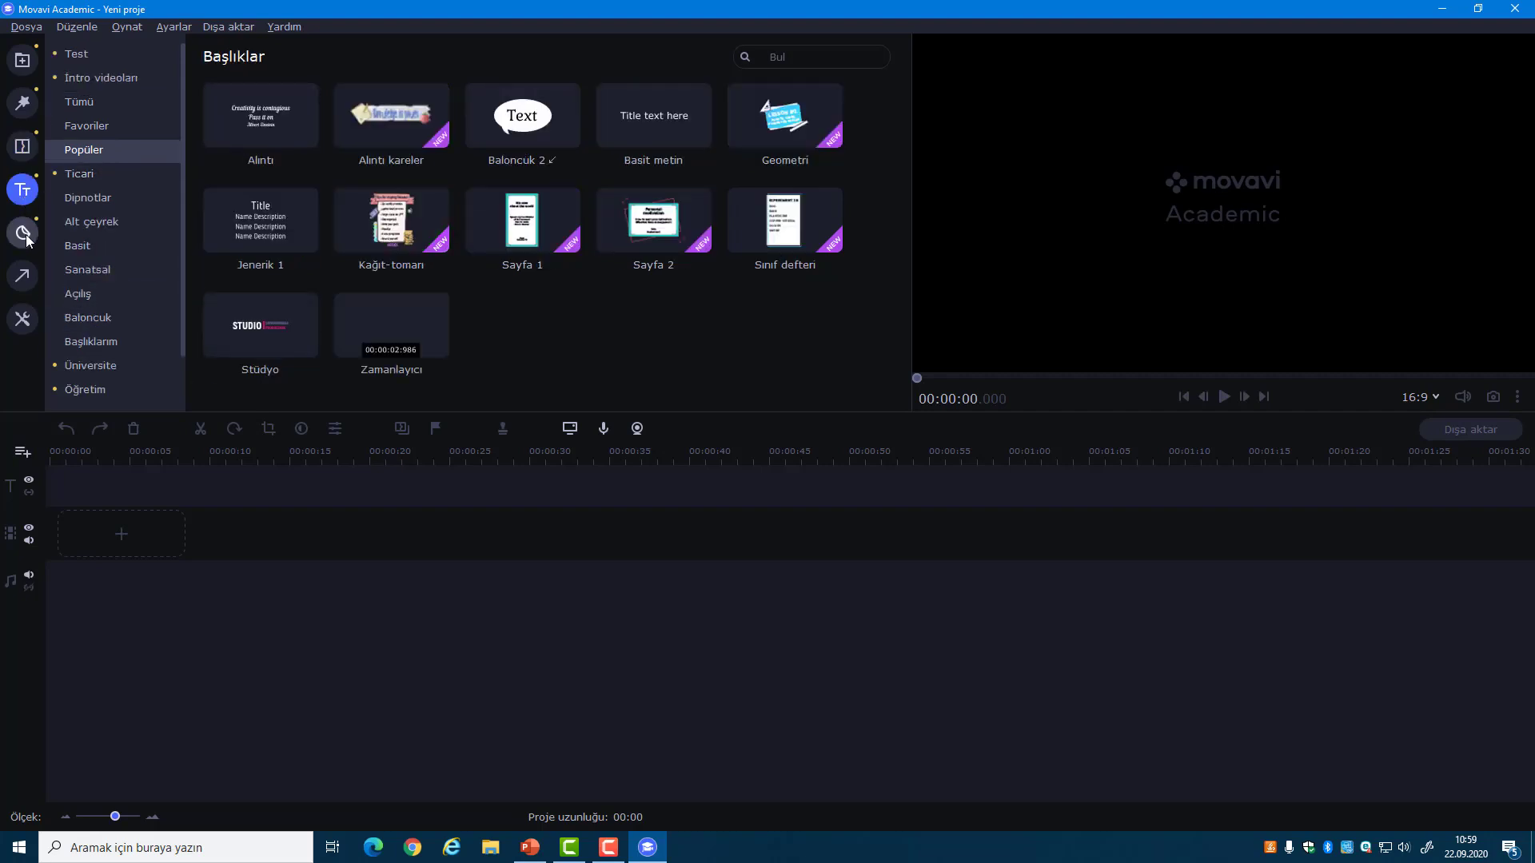
click(23, 277)
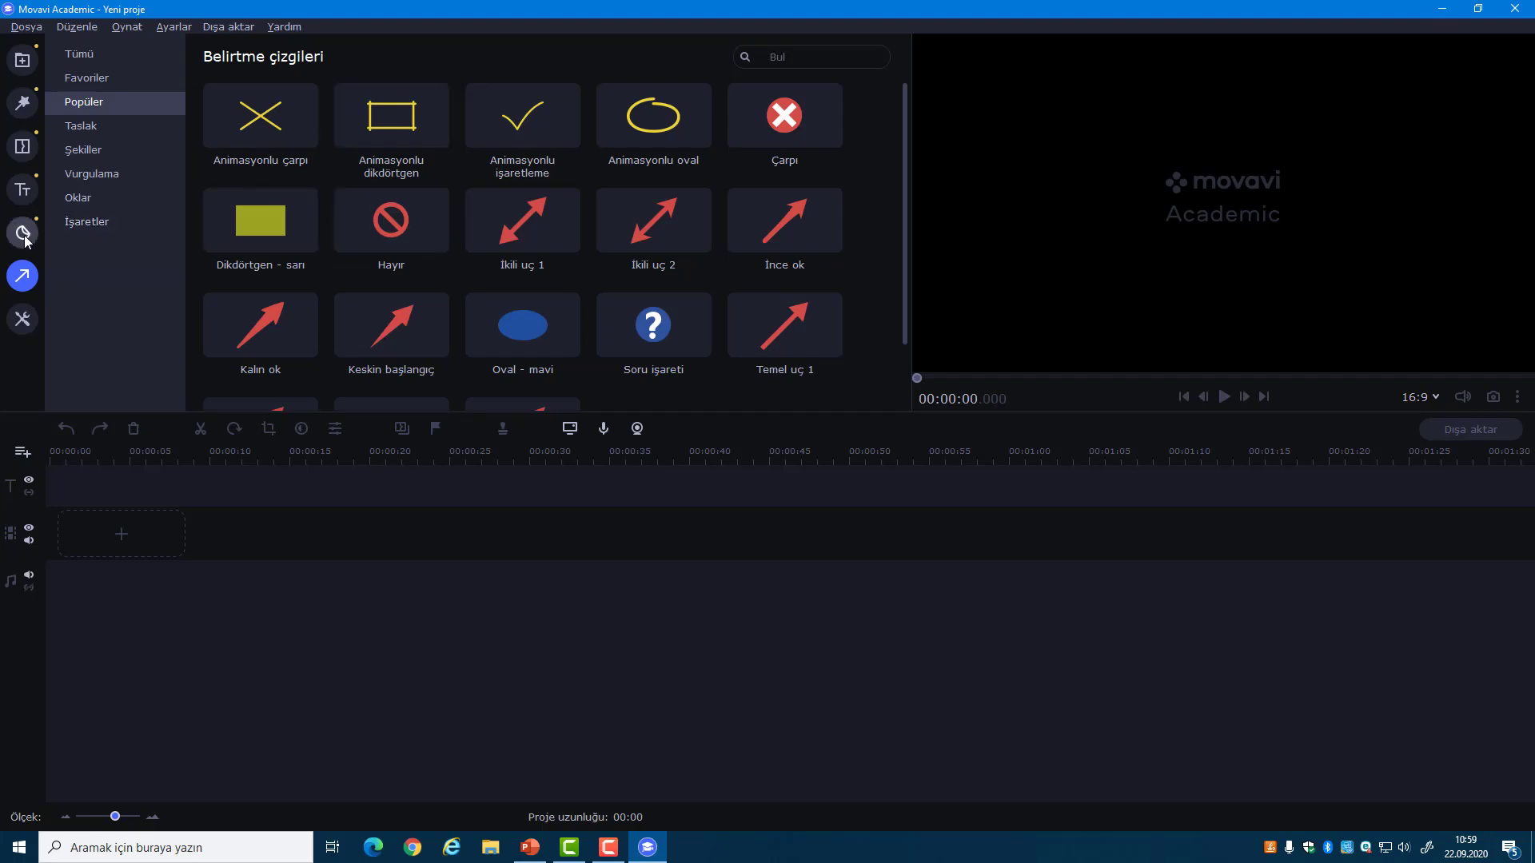
click(24, 237)
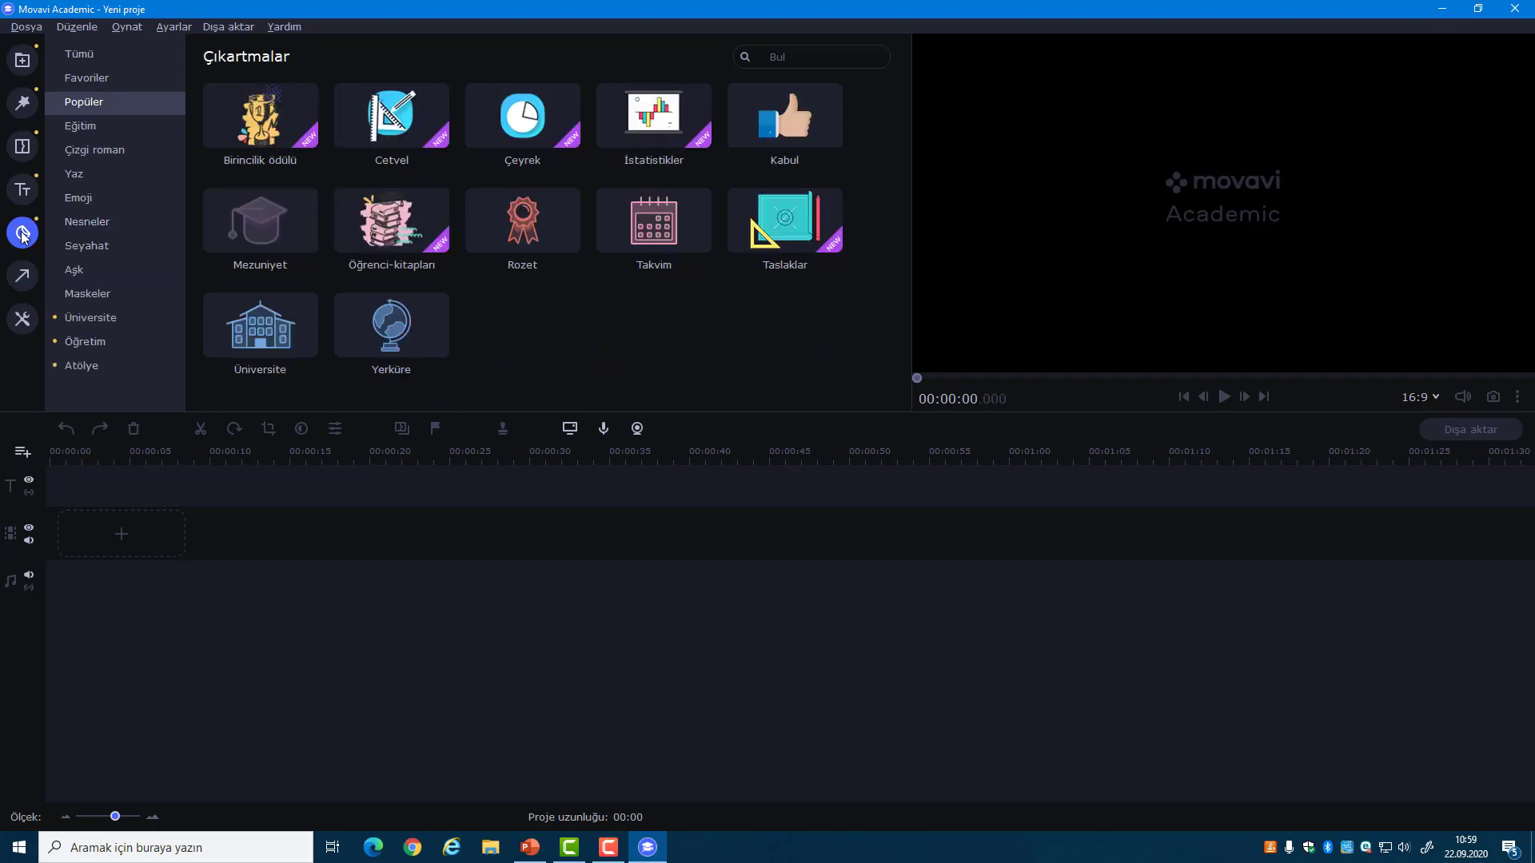
click(22, 321)
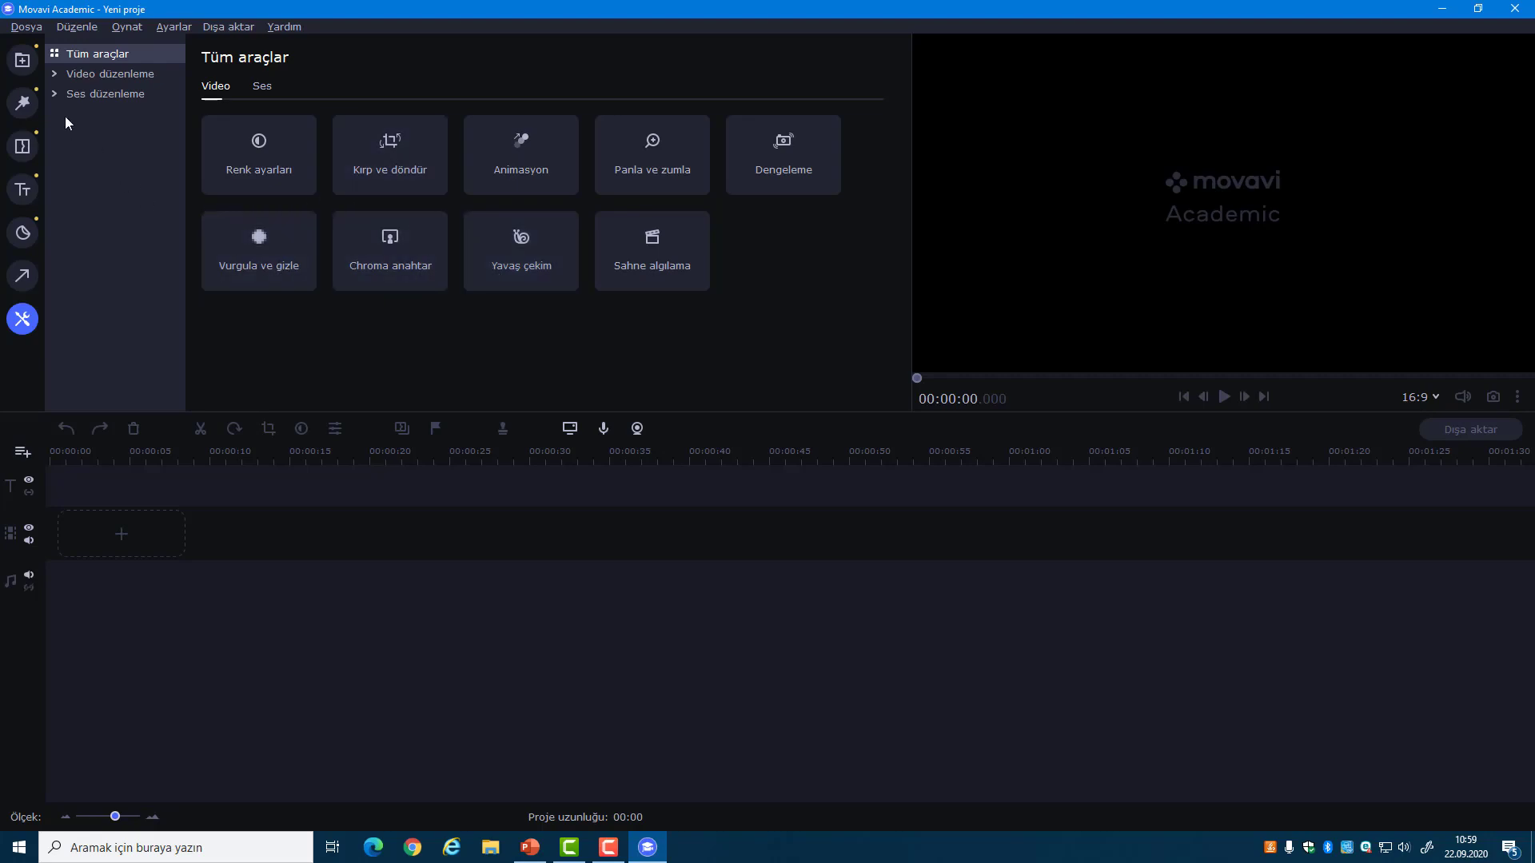
- Return to the media import section and open the screen recorder
click(22, 60)
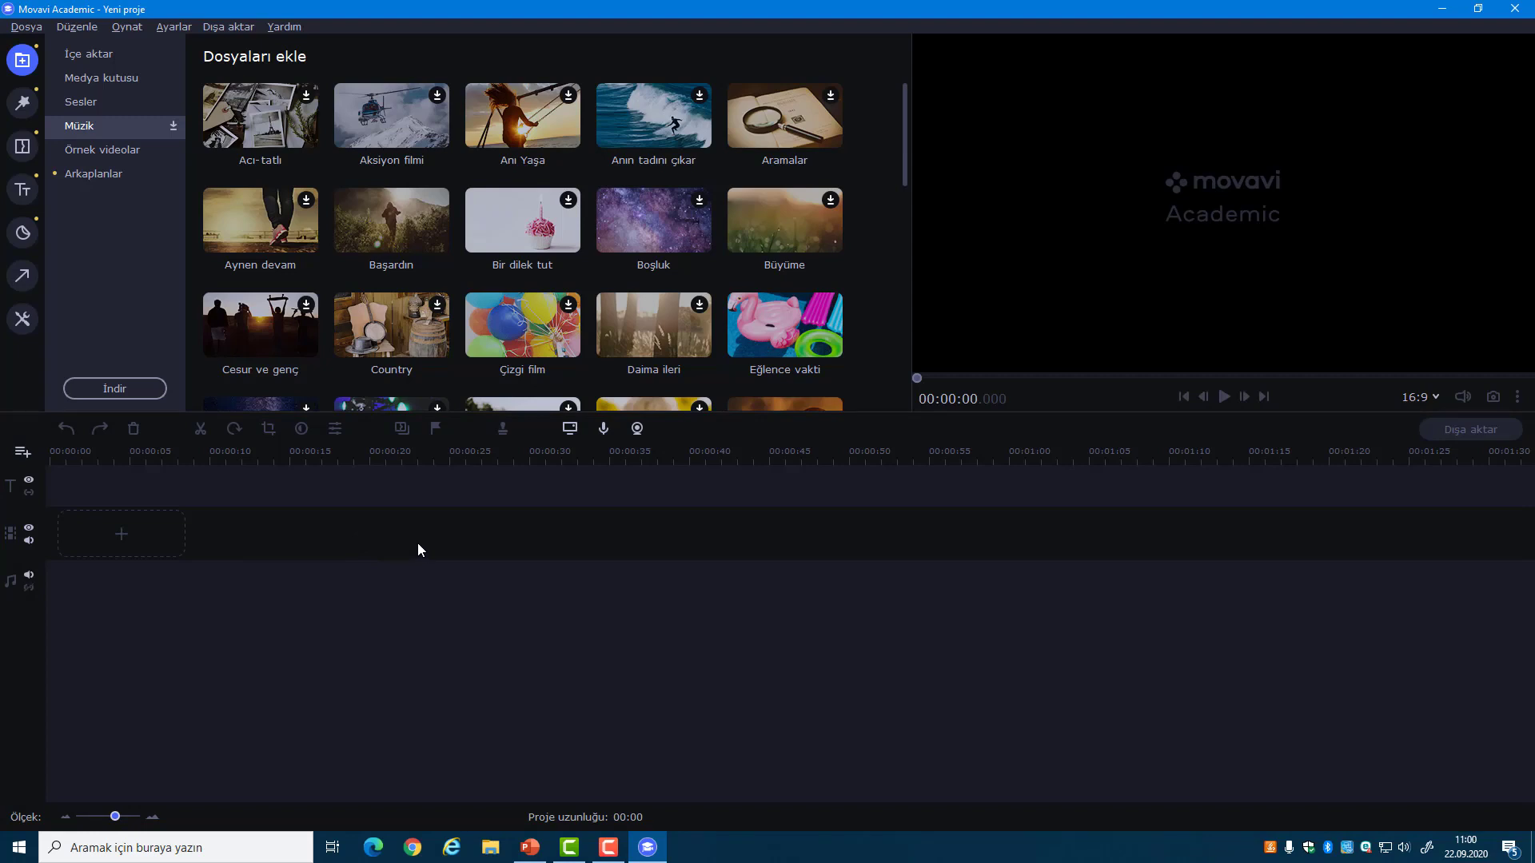
click(82, 62)
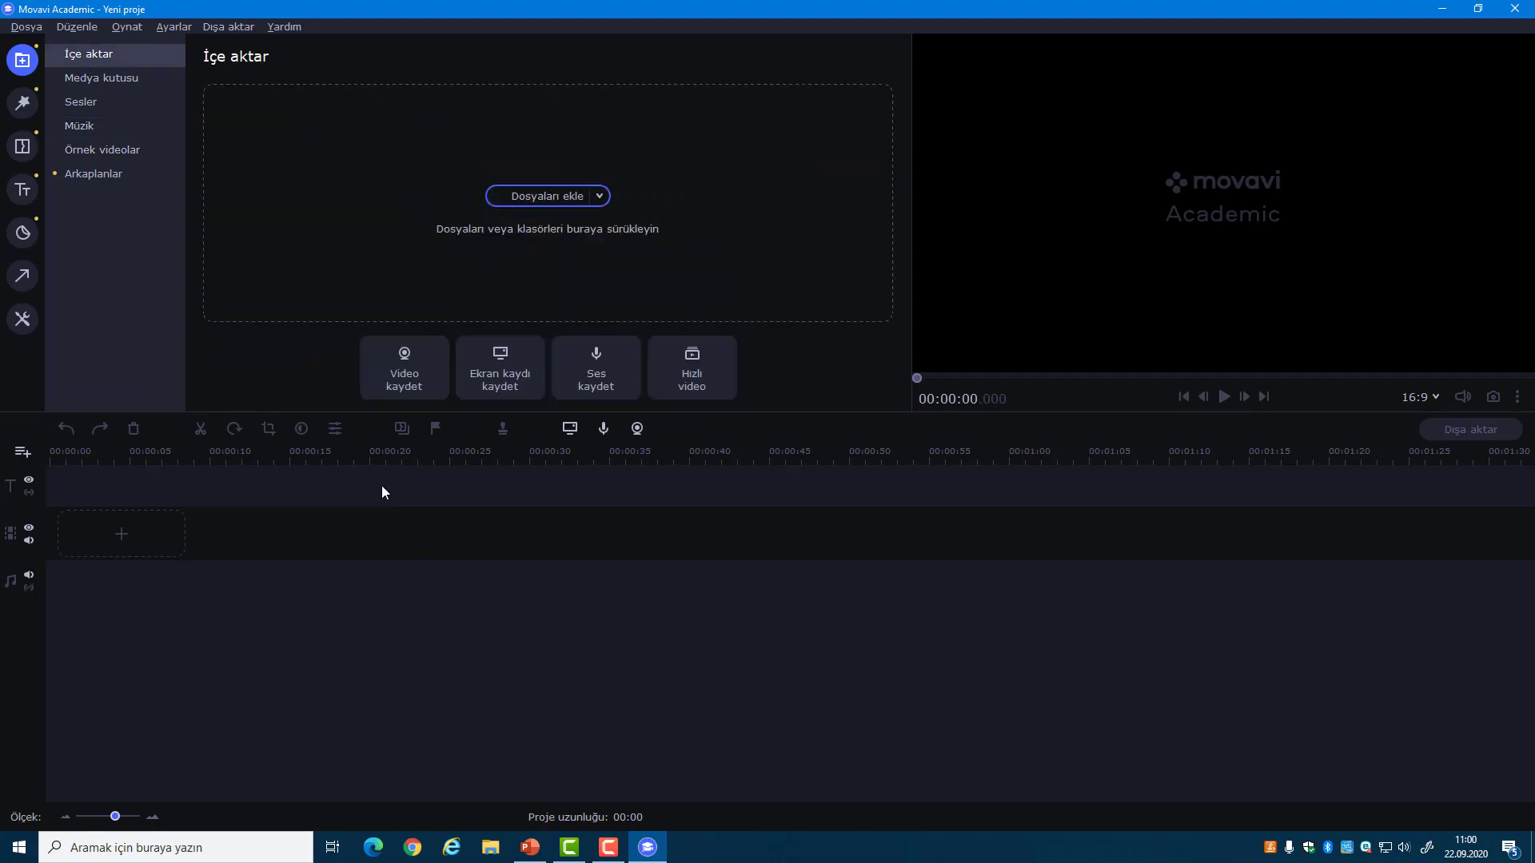
click(500, 374)
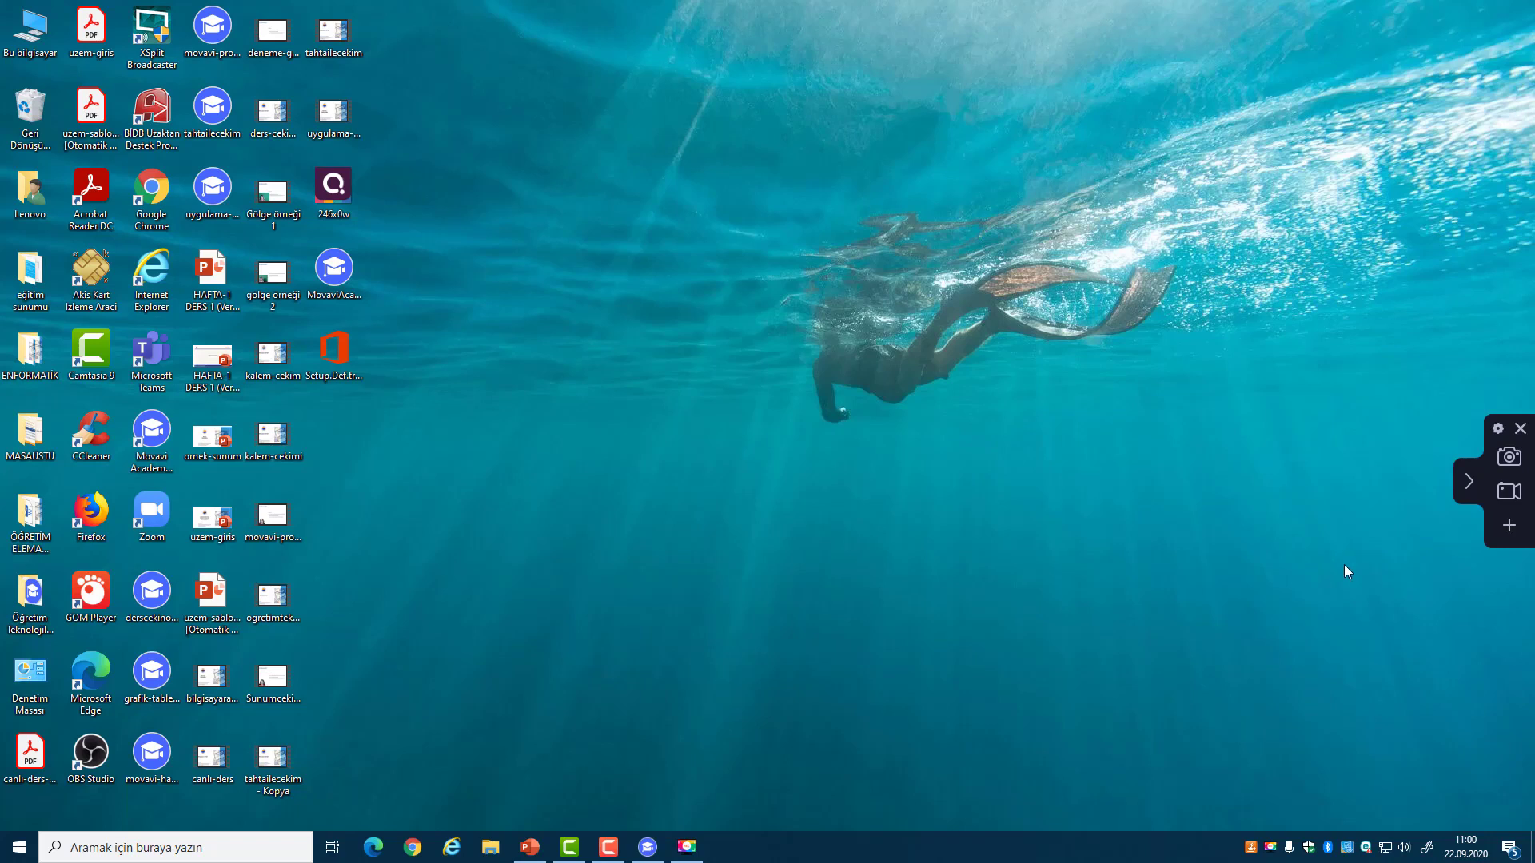
- In the screen recorder's webcam settings, choose the 800 x 600 resolution and a video size of 20 %
click(1498, 430)
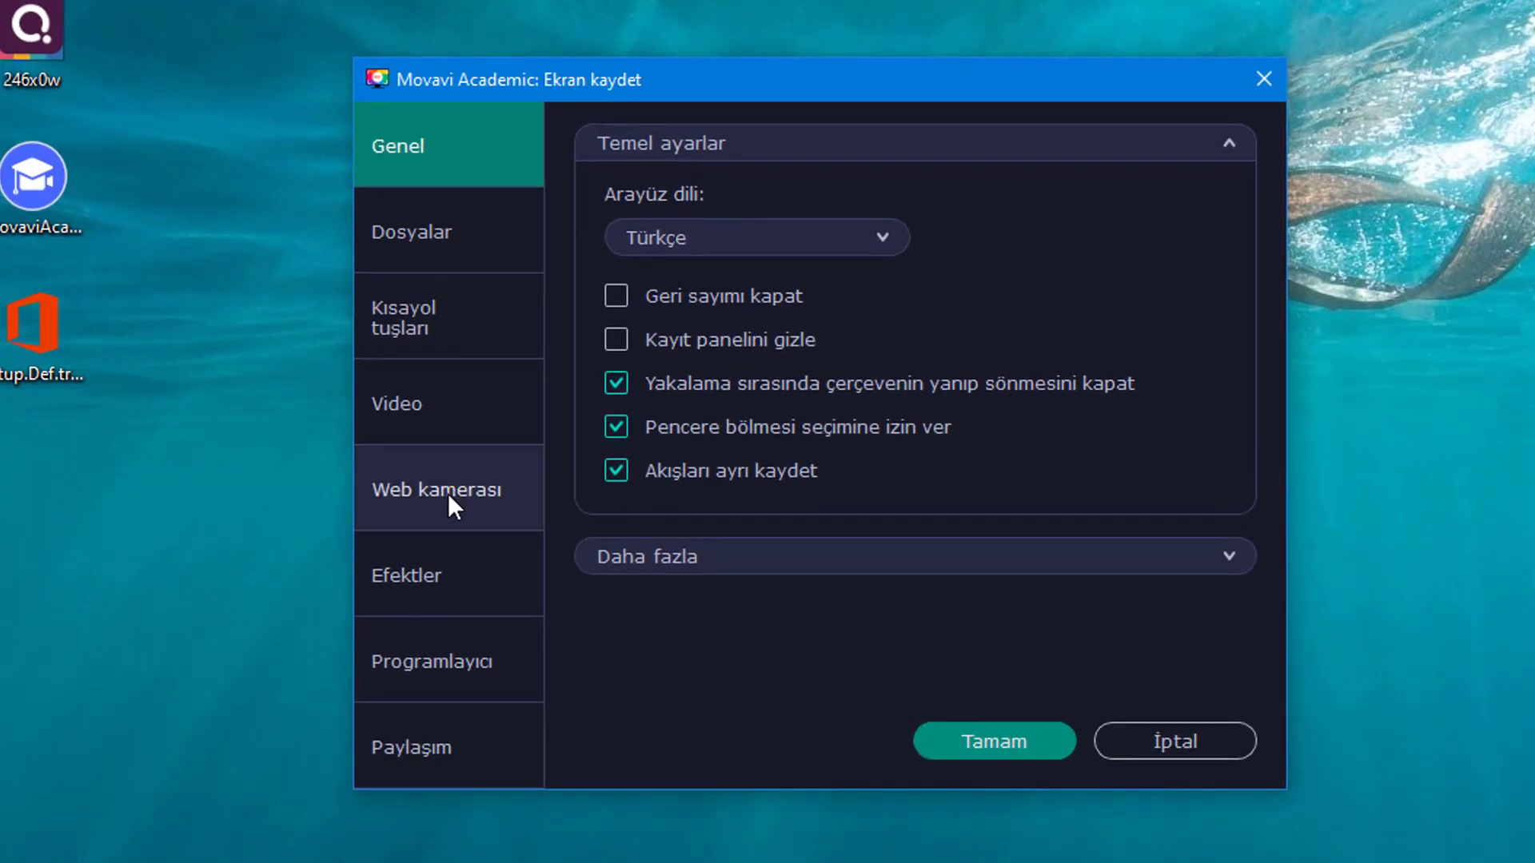
click(448, 492)
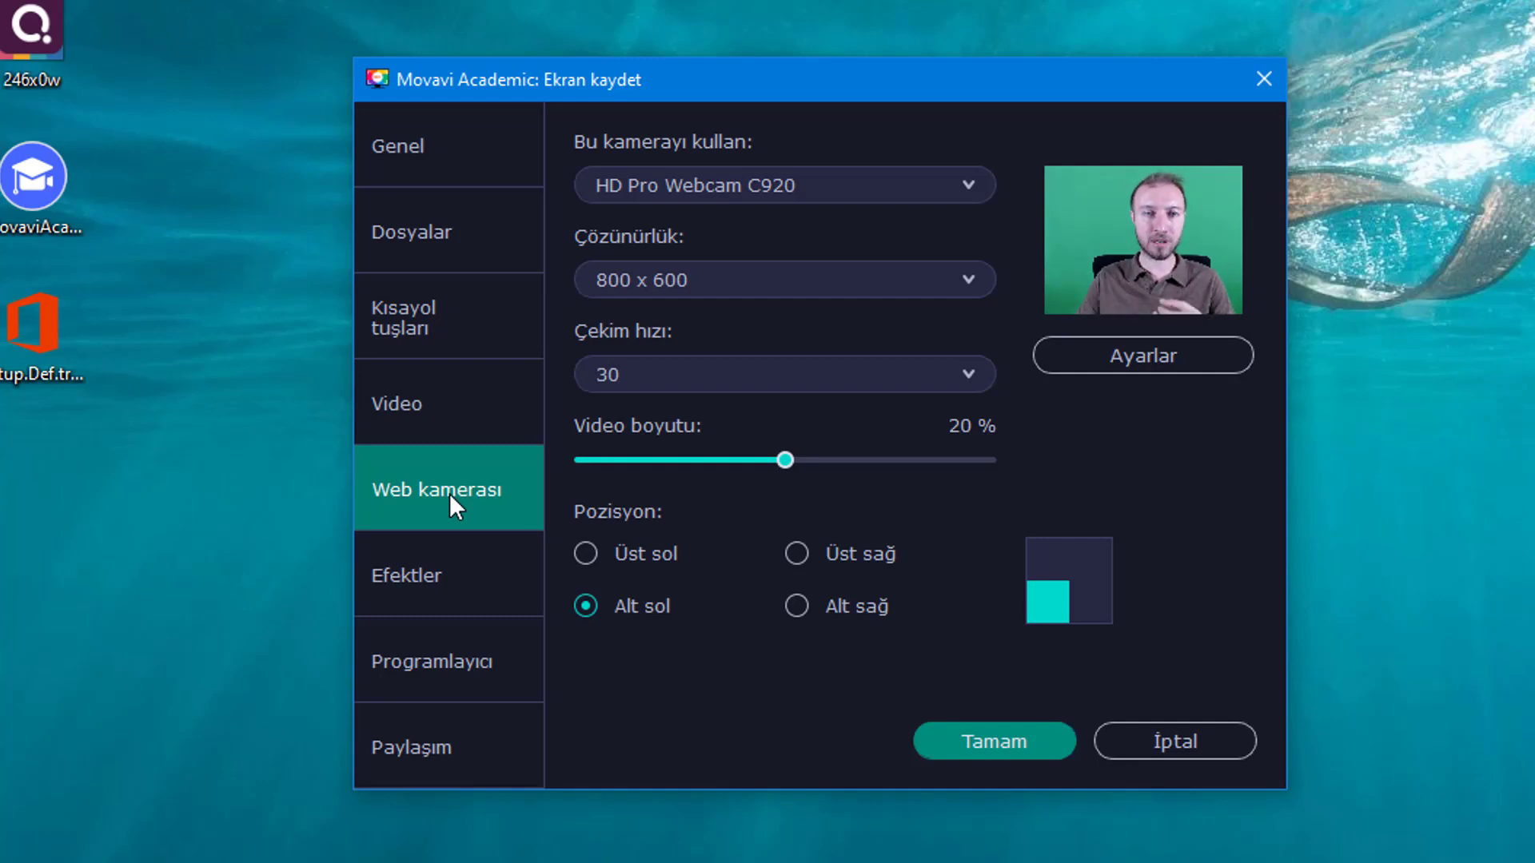
click(665, 286)
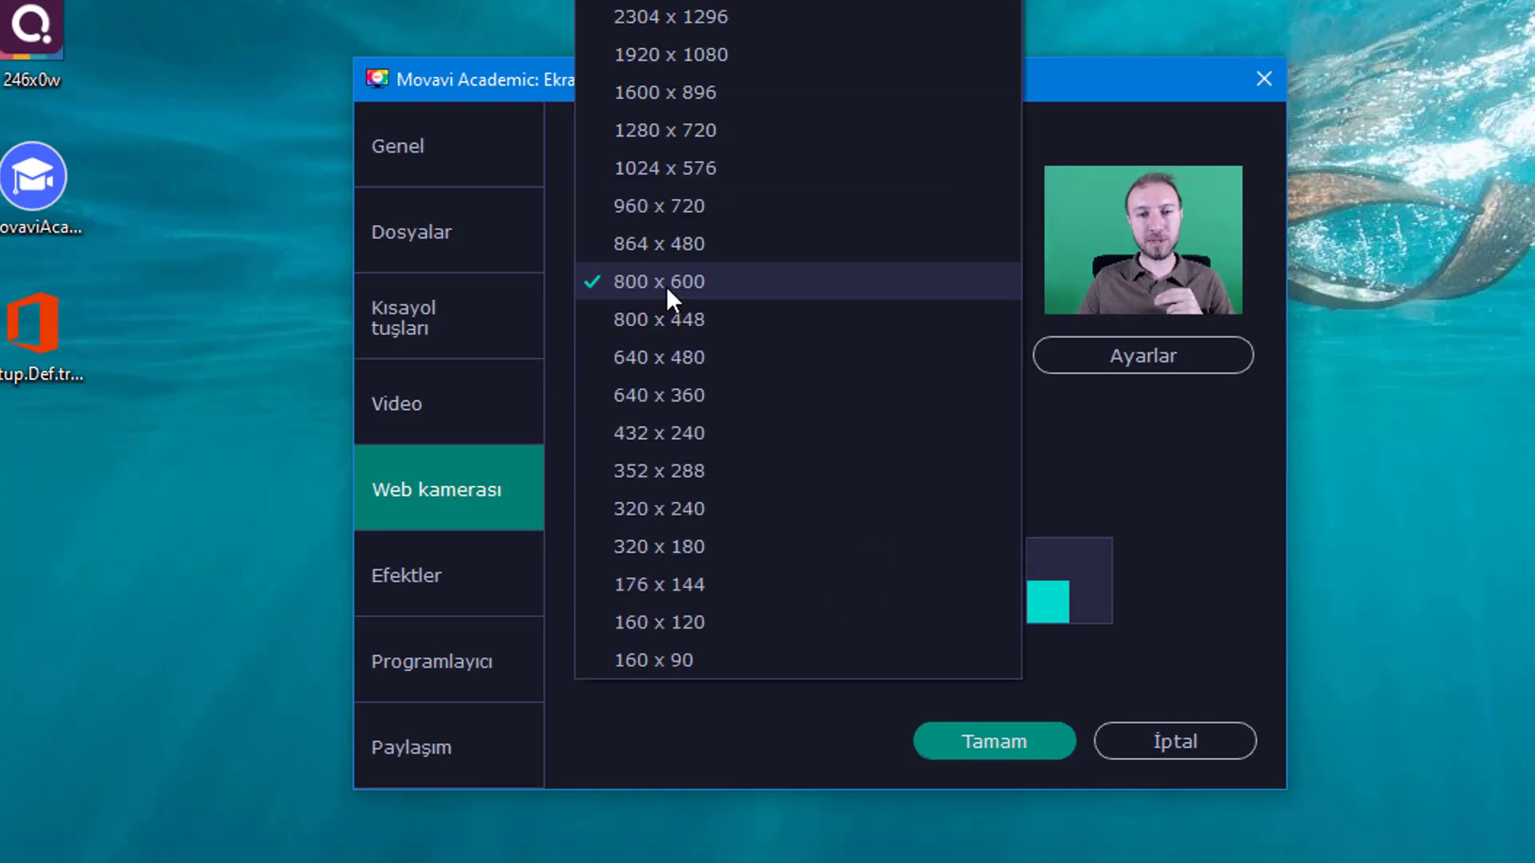
click(657, 283)
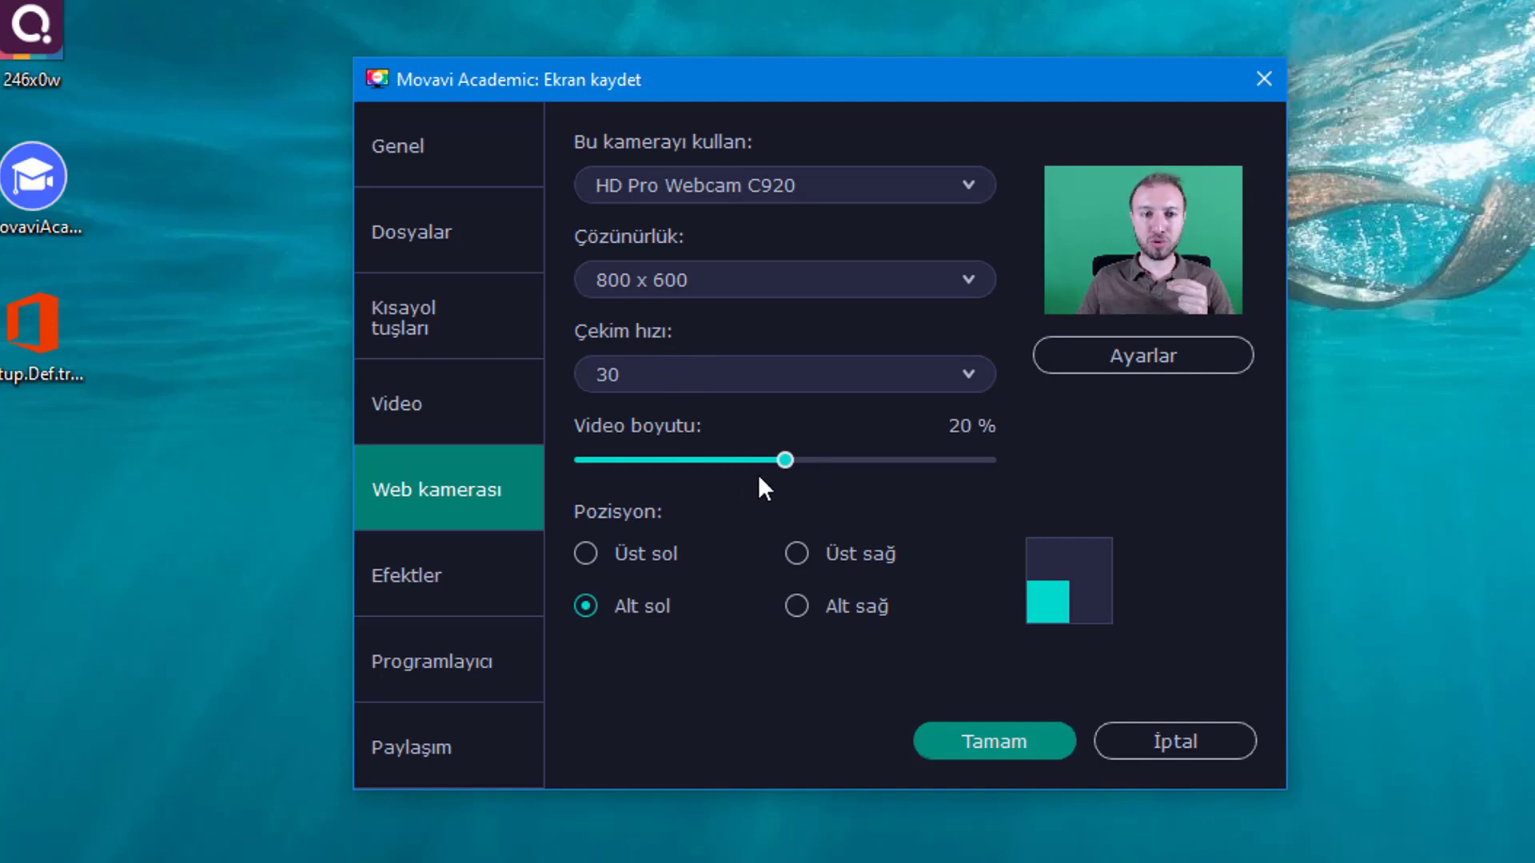
mouse_move(781, 462)
mouse_down()
mouse_move(841, 462)
mouse_move(788, 460)
mouse_up()
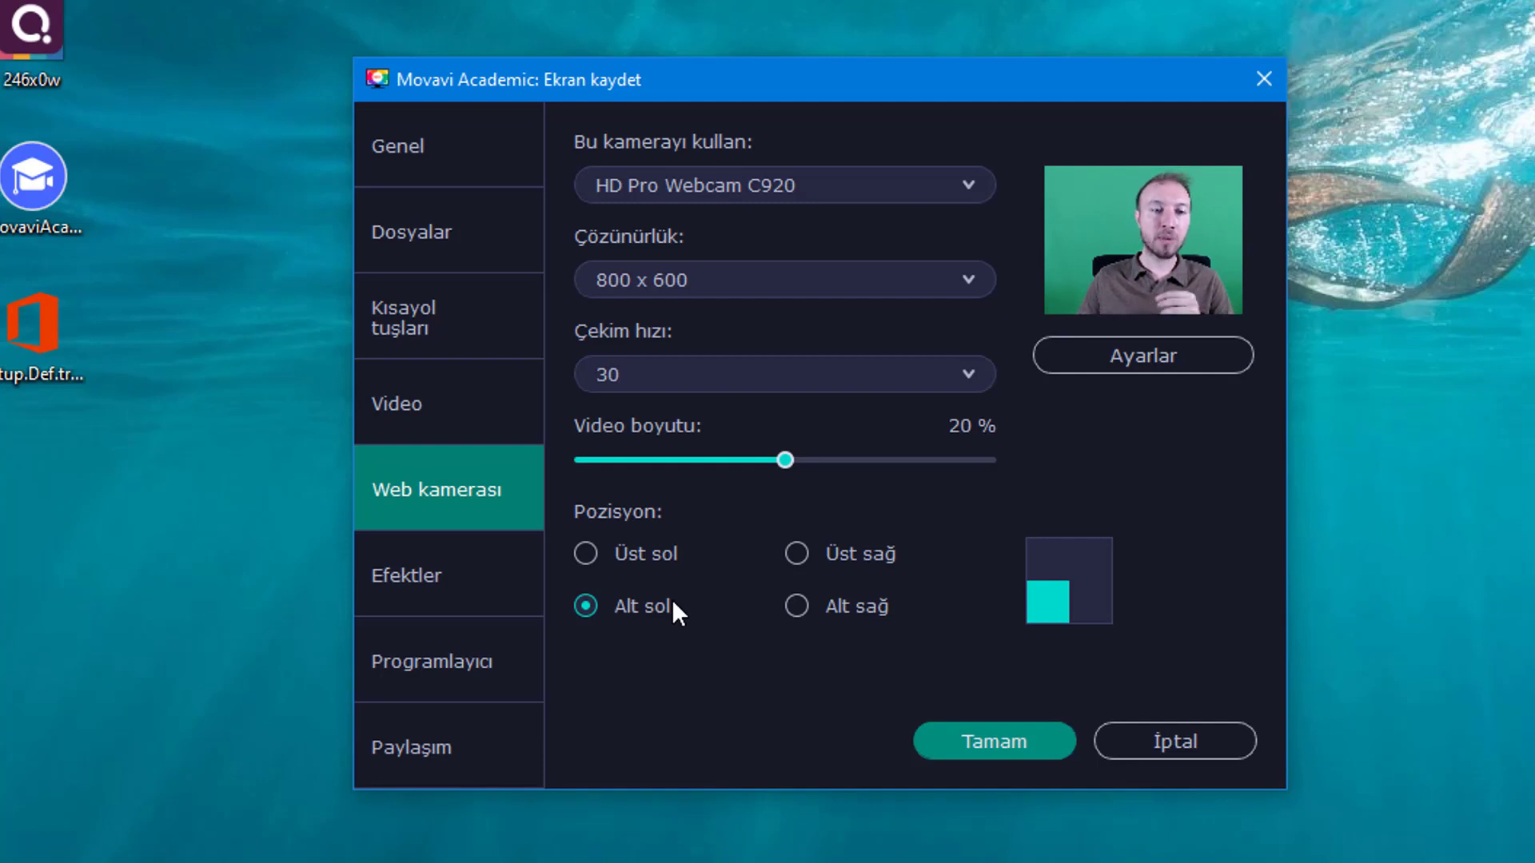
- Assign F1 to start/stop and F2 to pause/resume recording, and save the recorder settings
click(464, 323)
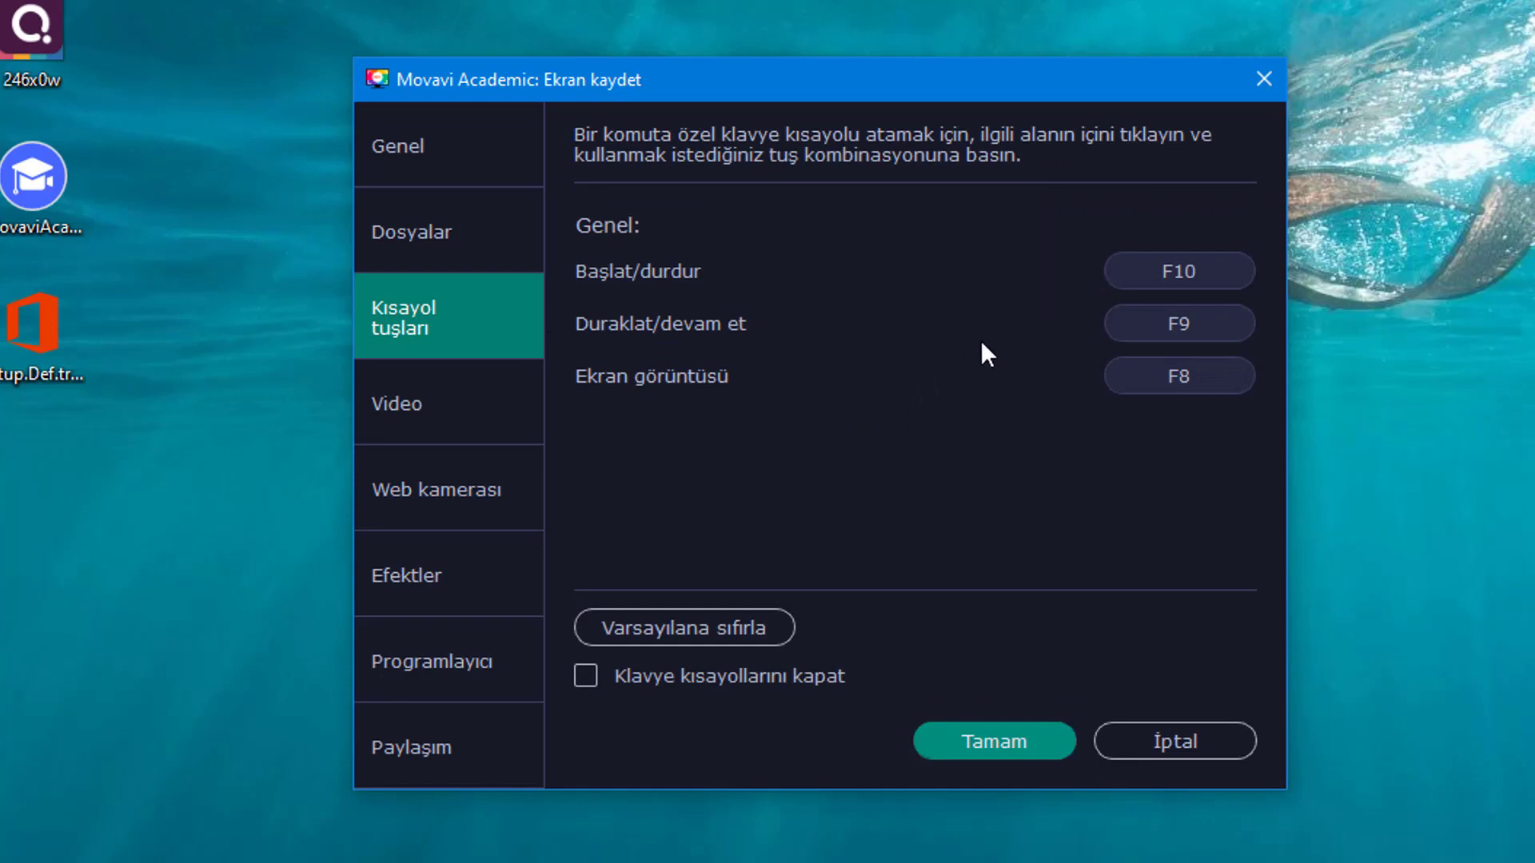
click(1195, 280)
key(F1)
click(1180, 334)
key(F2)
click(972, 744)
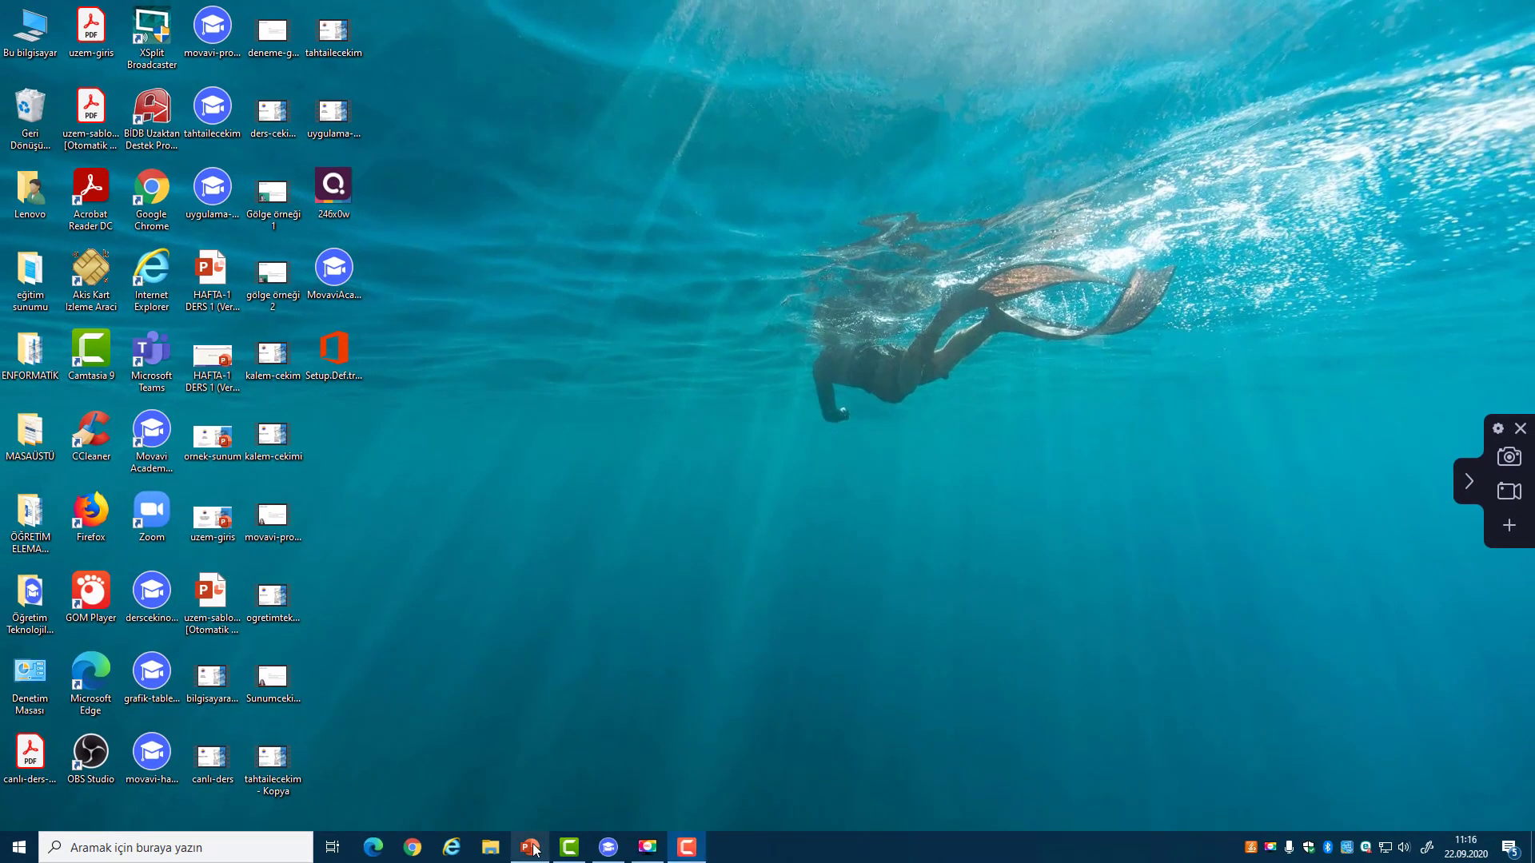
- Switch to the ornek-sunum presentation in PowerPoint and start exporting its cover slide in JPEG format
click(530, 847)
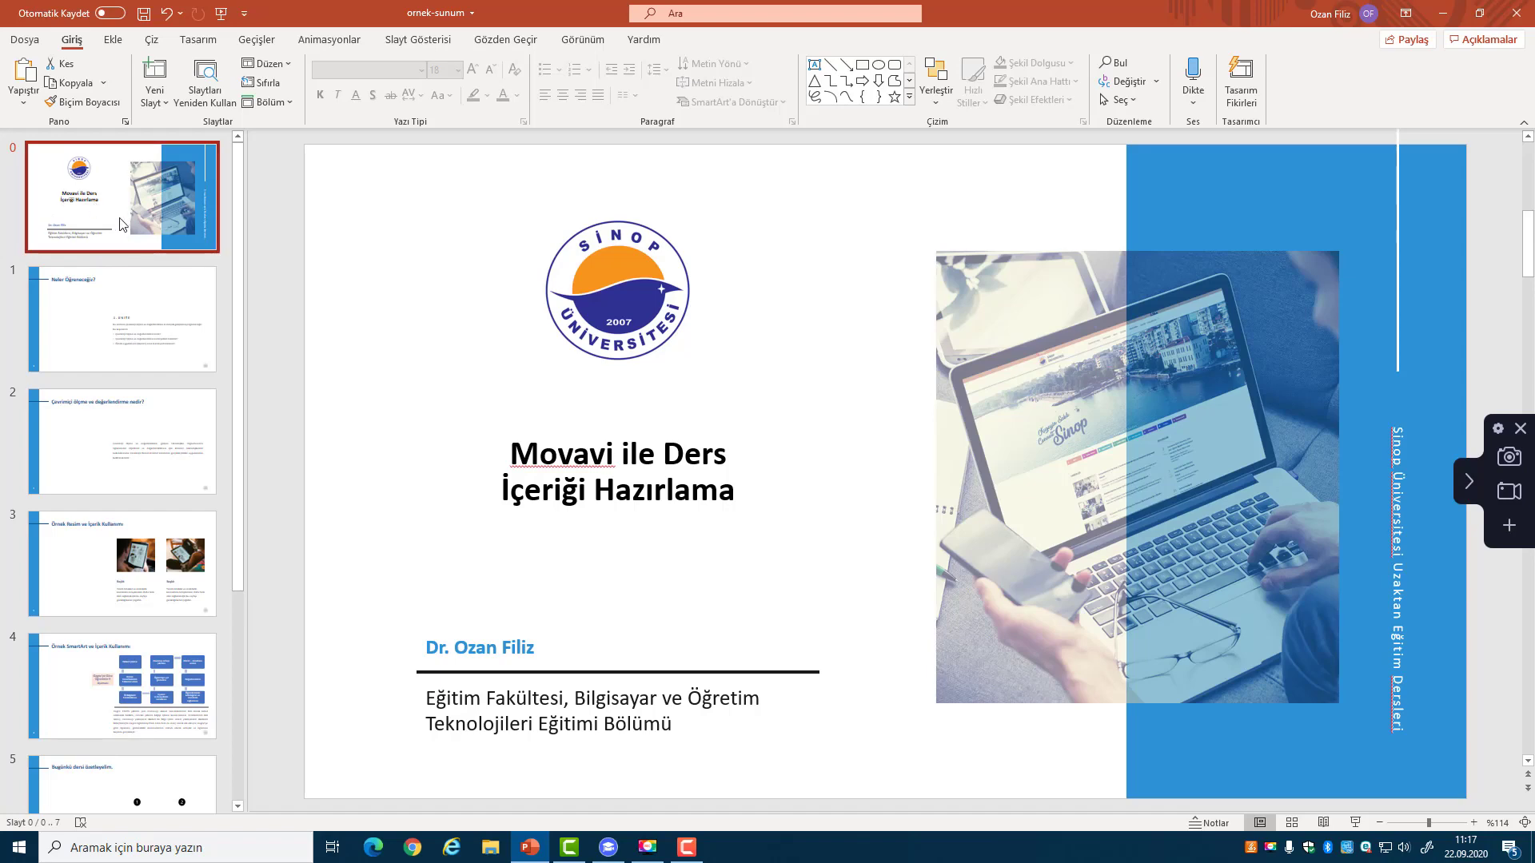
click(30, 38)
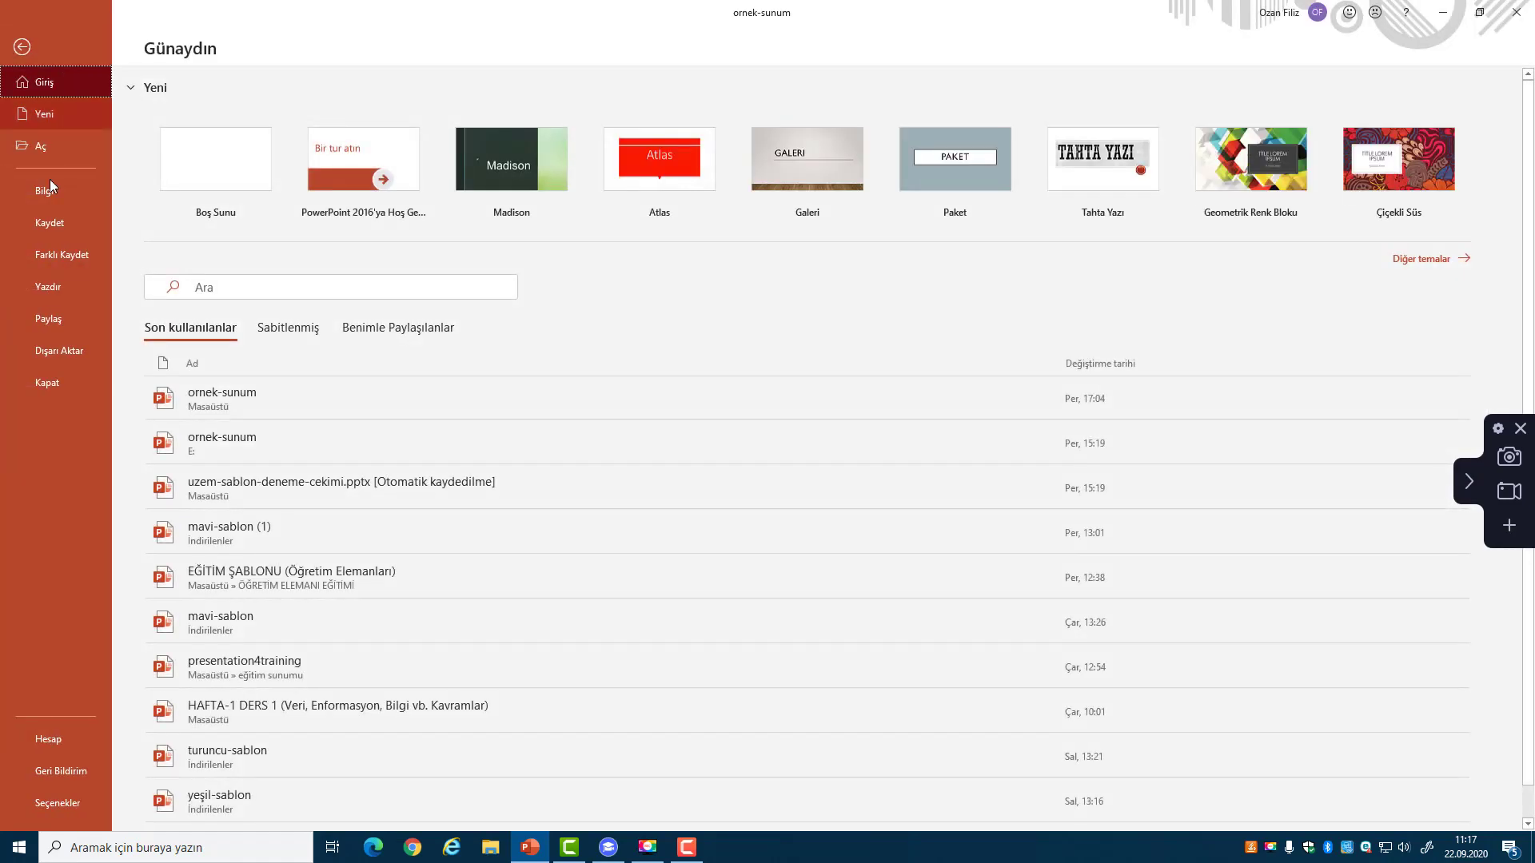
click(65, 350)
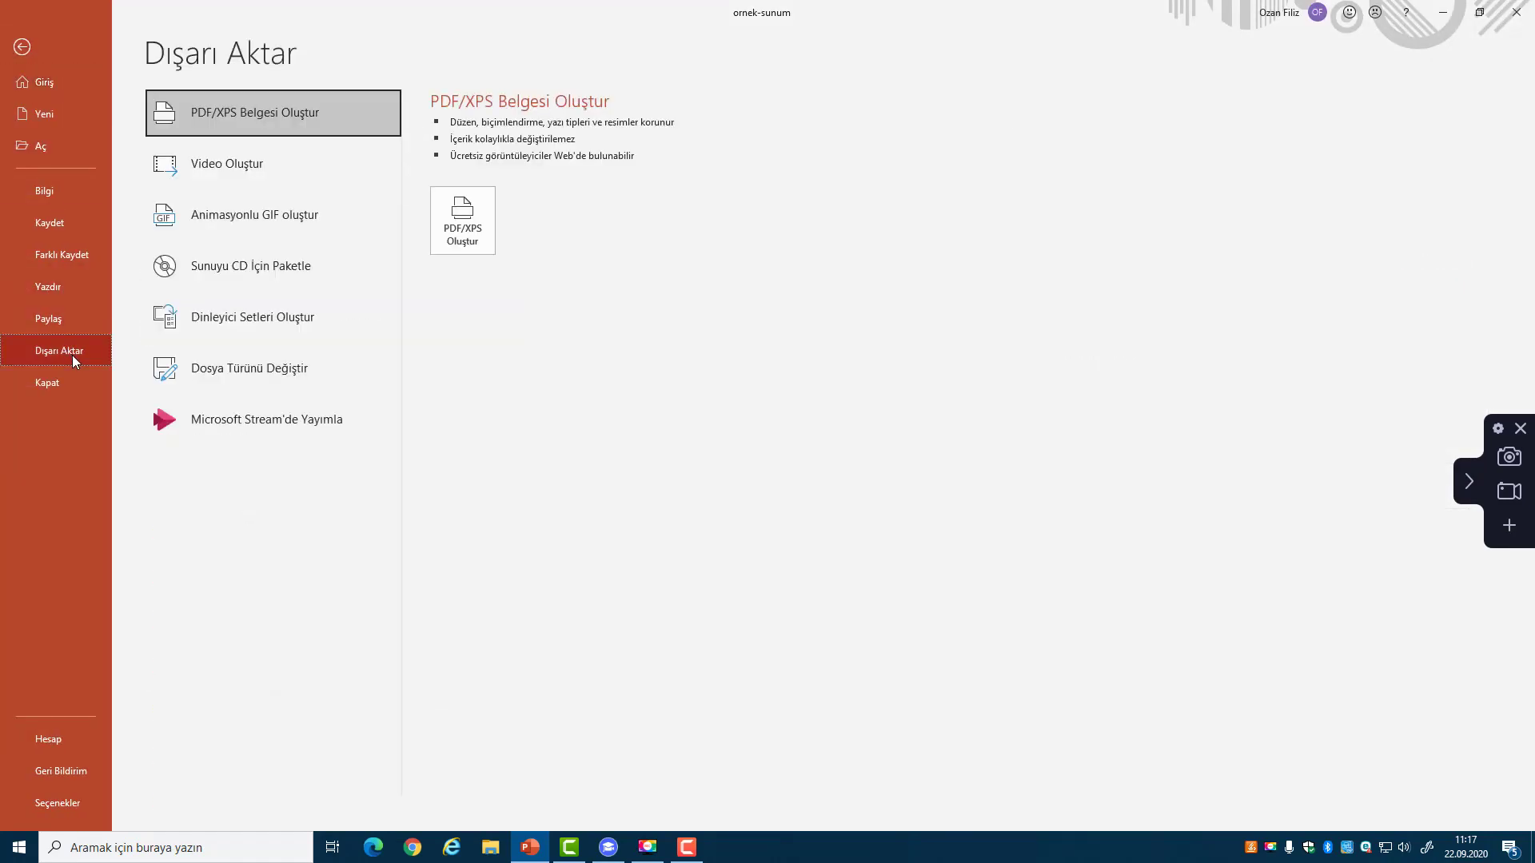
click(225, 370)
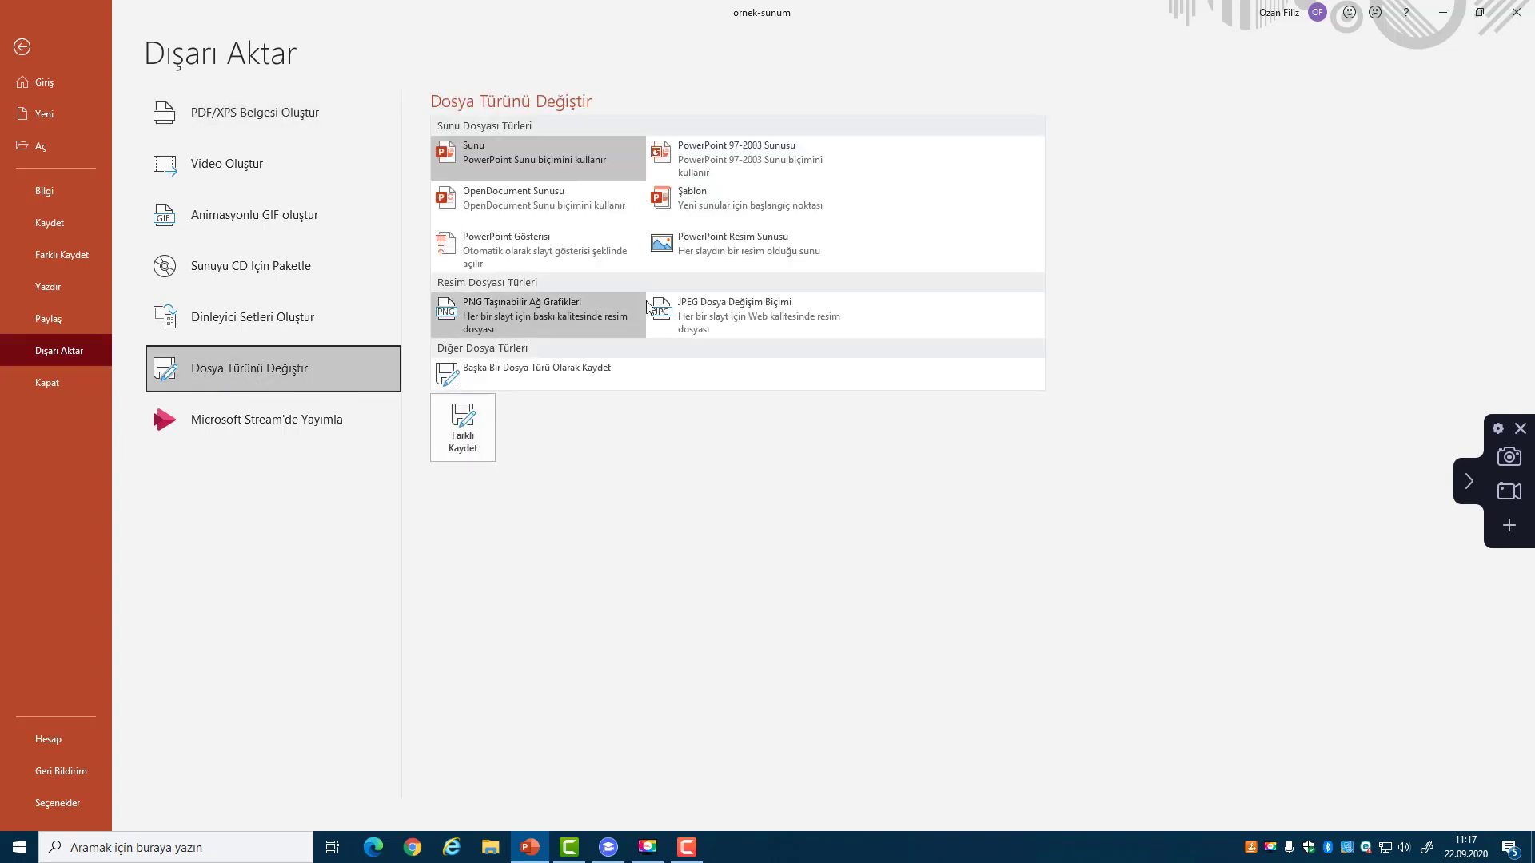
click(707, 319)
click(467, 428)
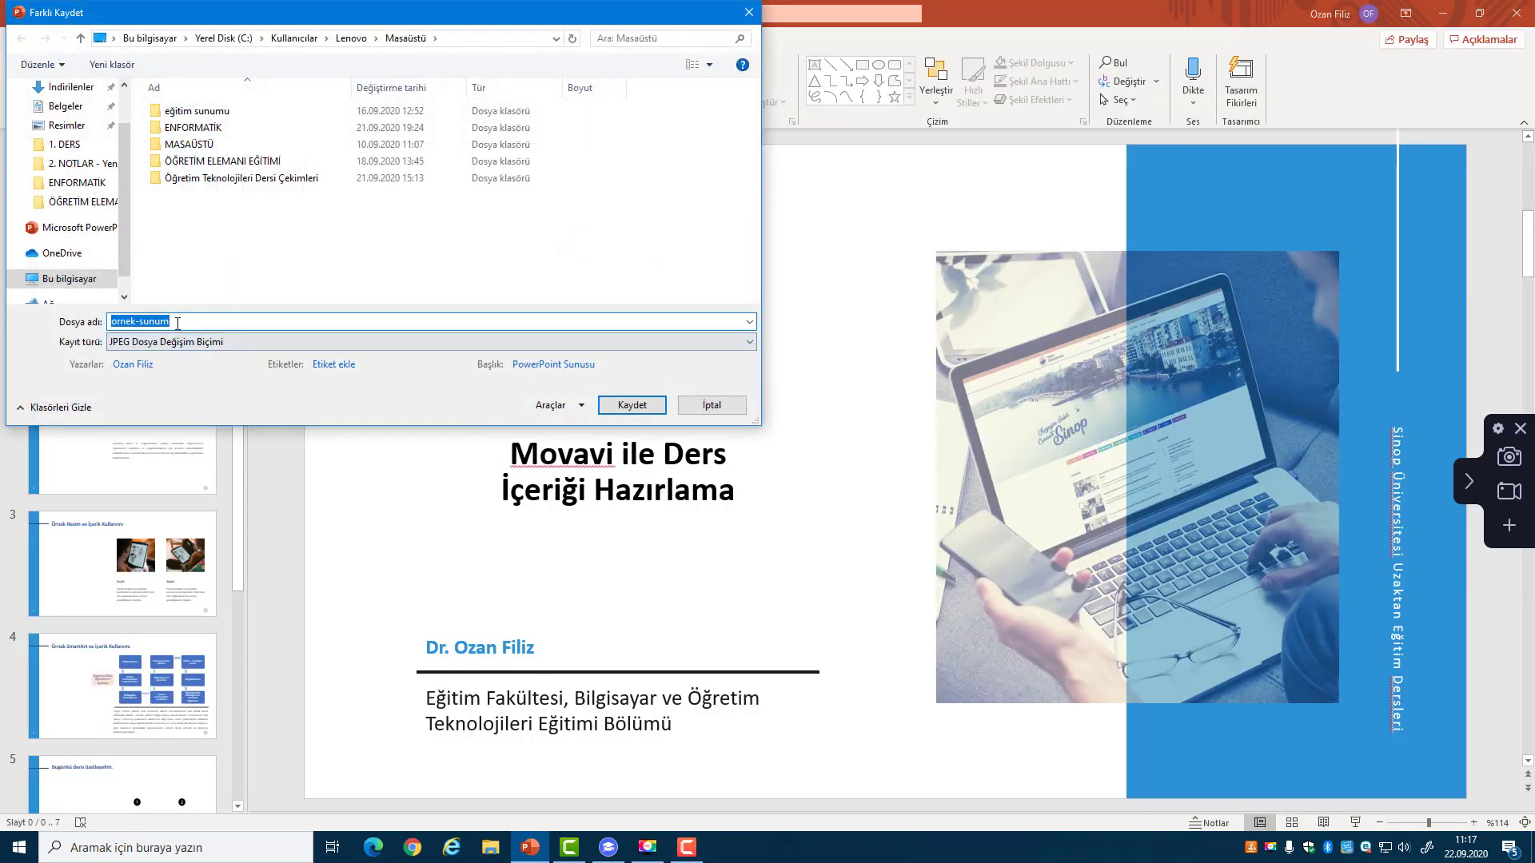
- Name the image movavi-kapak-resmi, save it to the desktop and export only the current slide
text(mov)
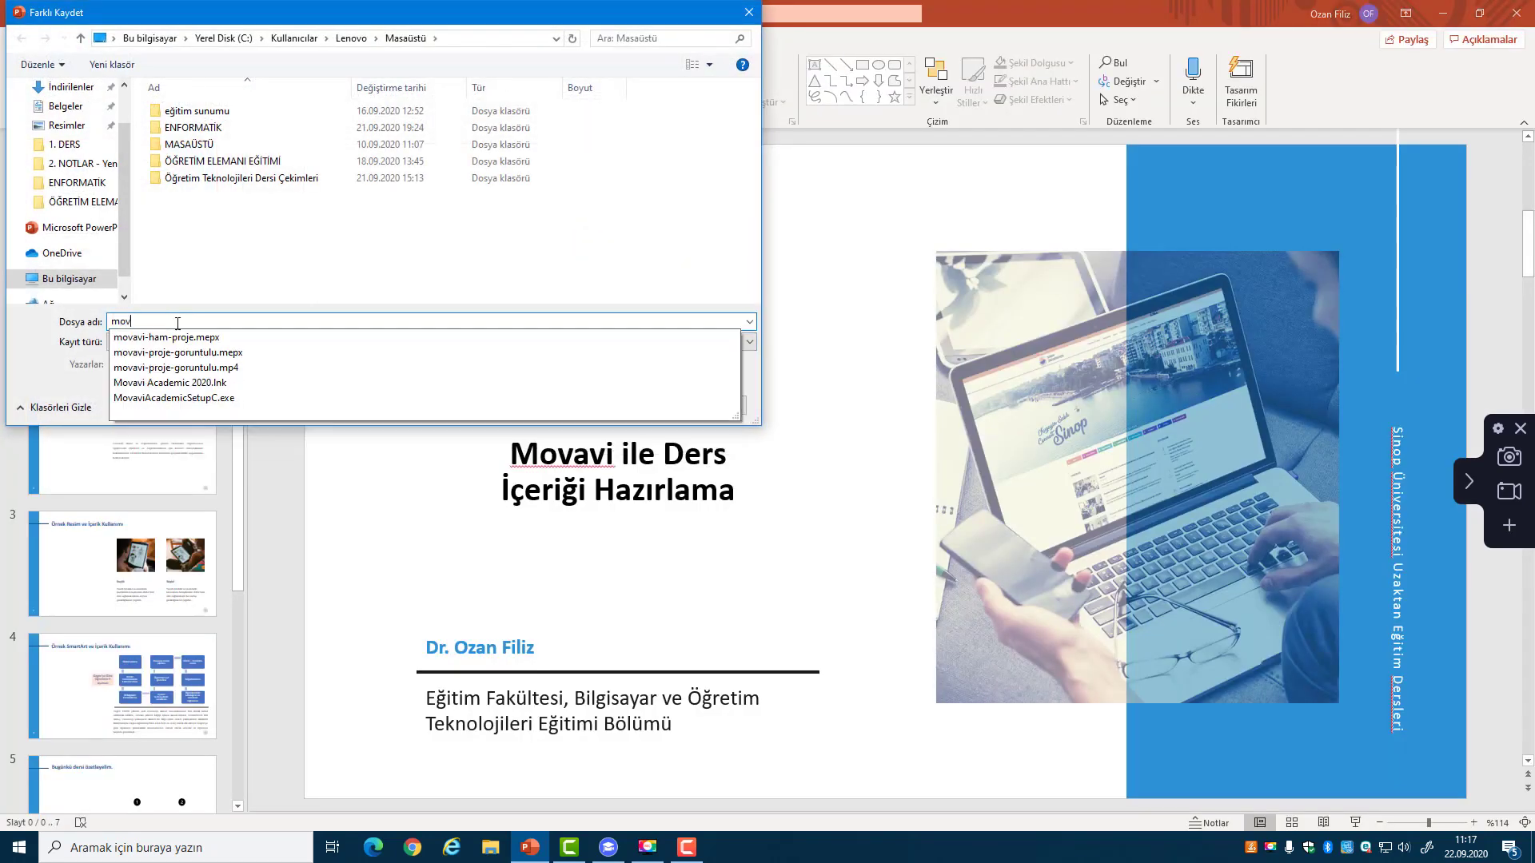
text(avi-)
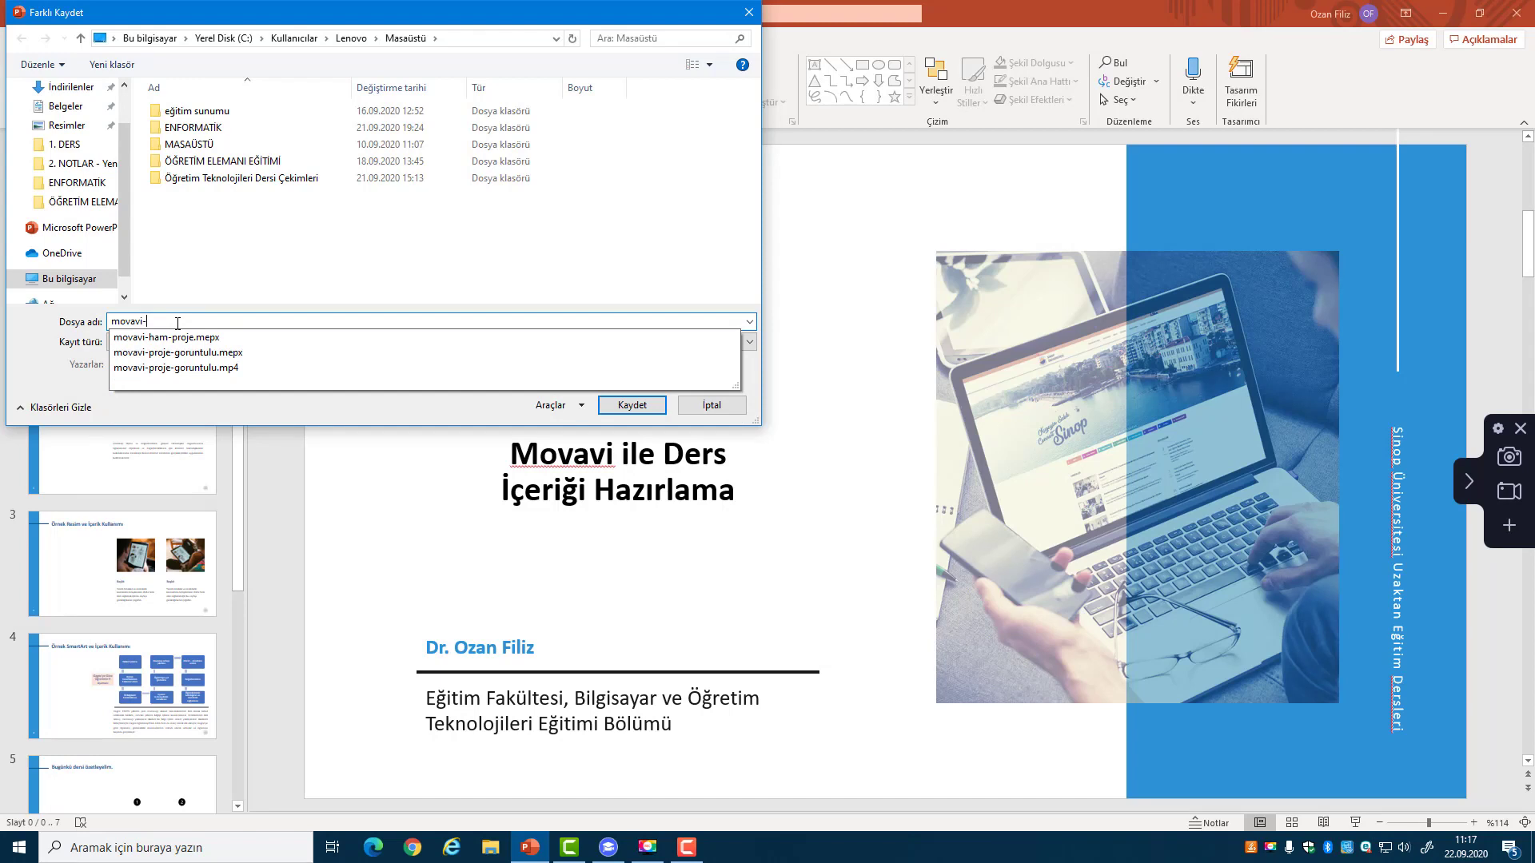
text(kapak)
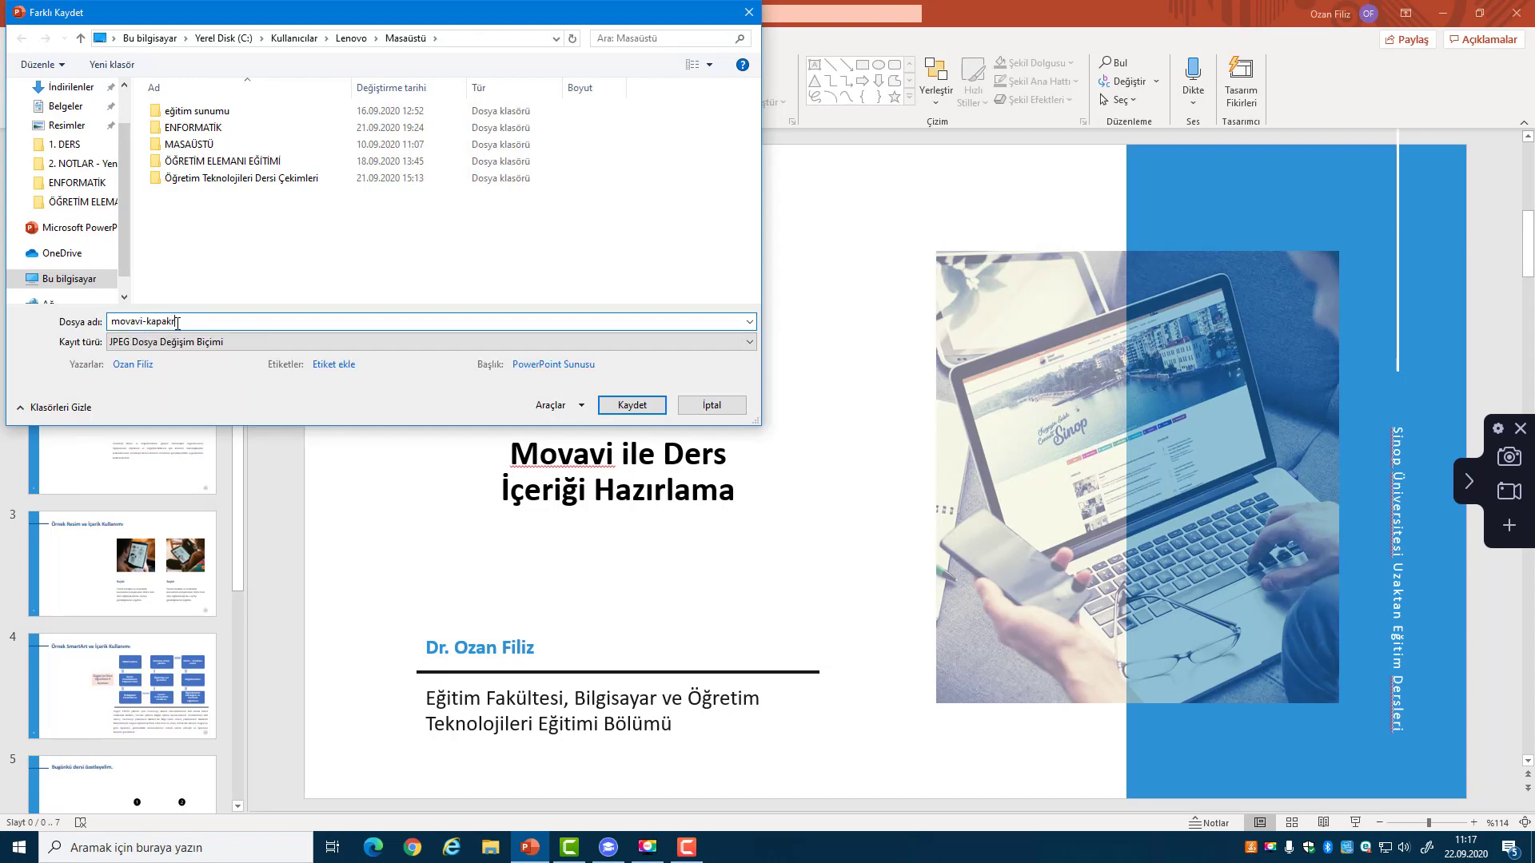
text(-resmi)
click(632, 405)
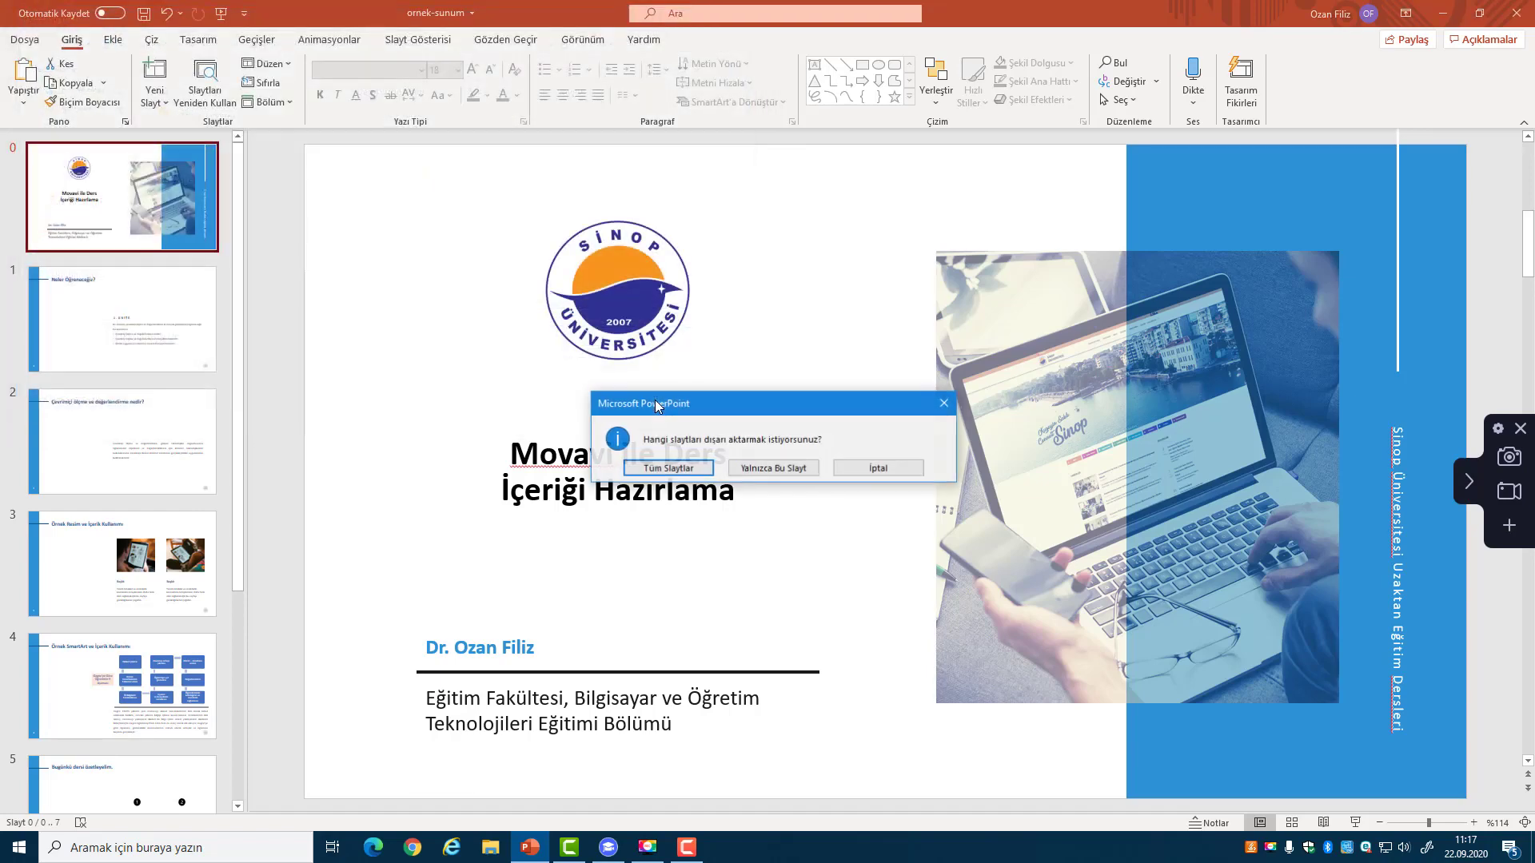
click(789, 476)
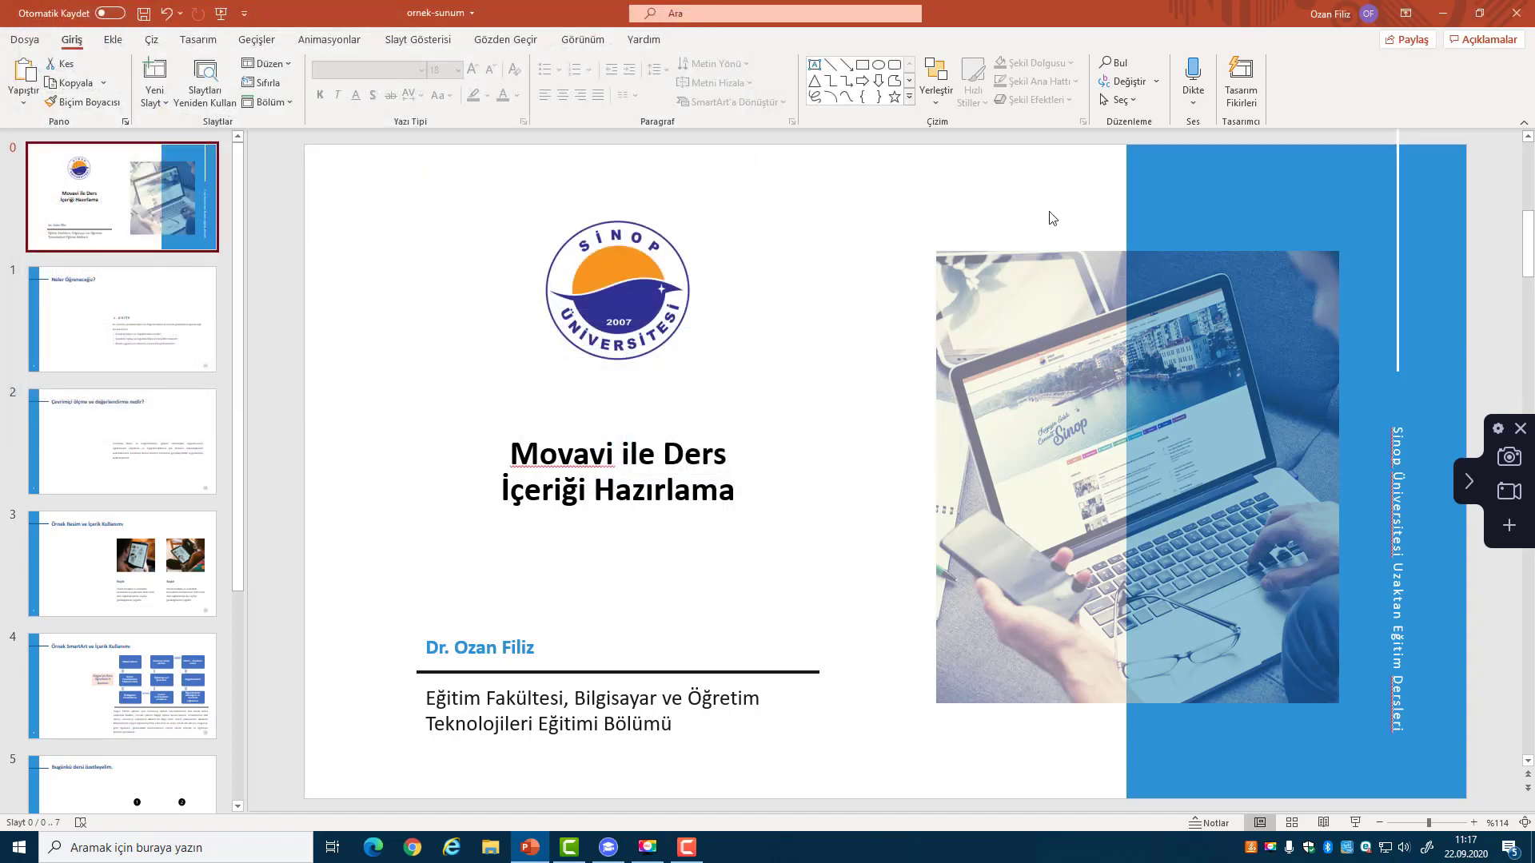
- View the exported cover image from the desktop and close it
click(1439, 18)
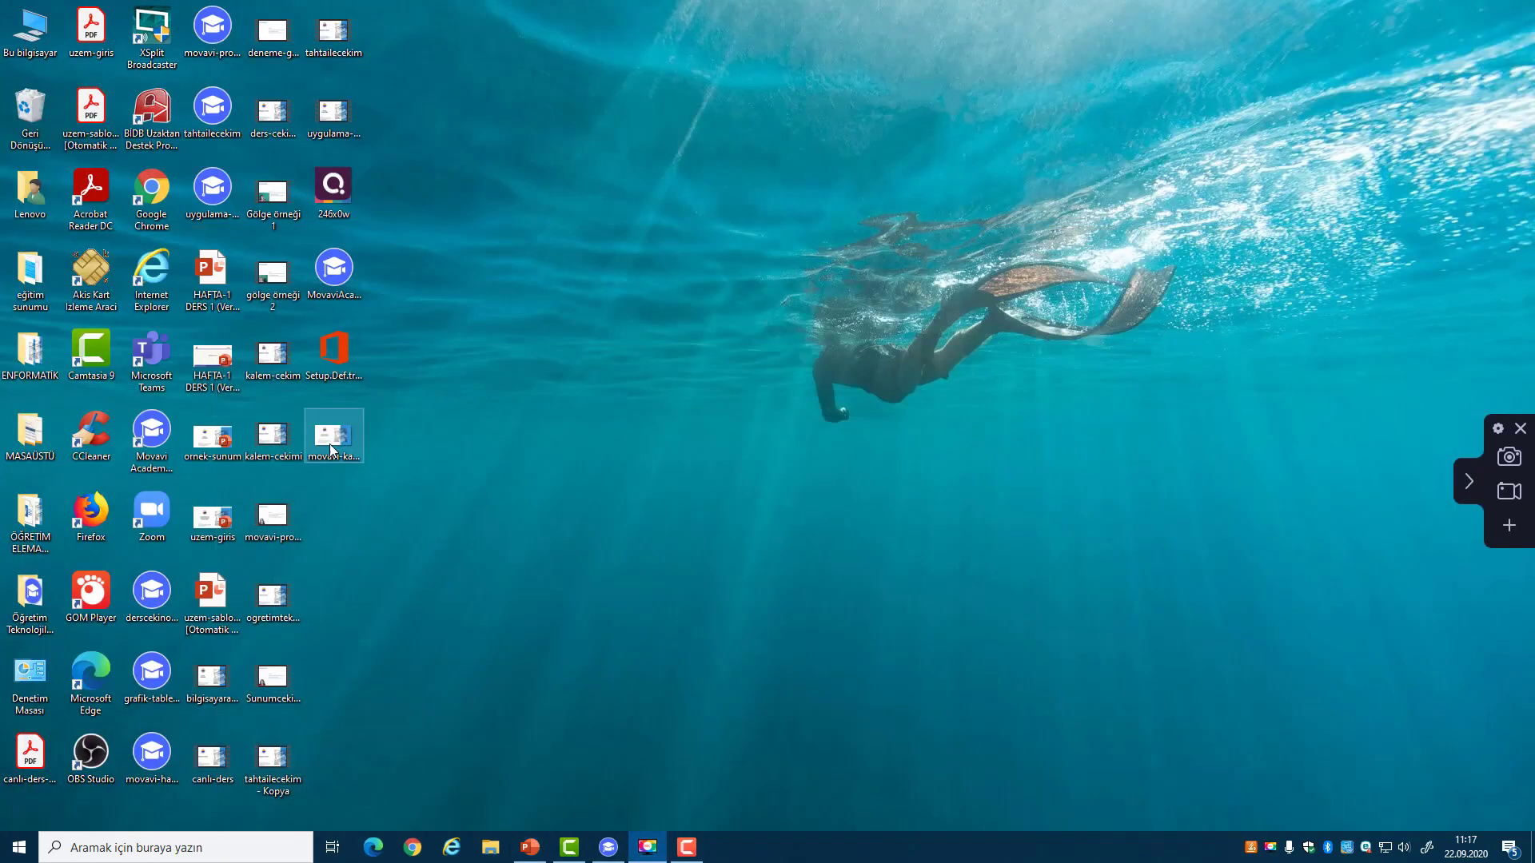
double_click(333, 441)
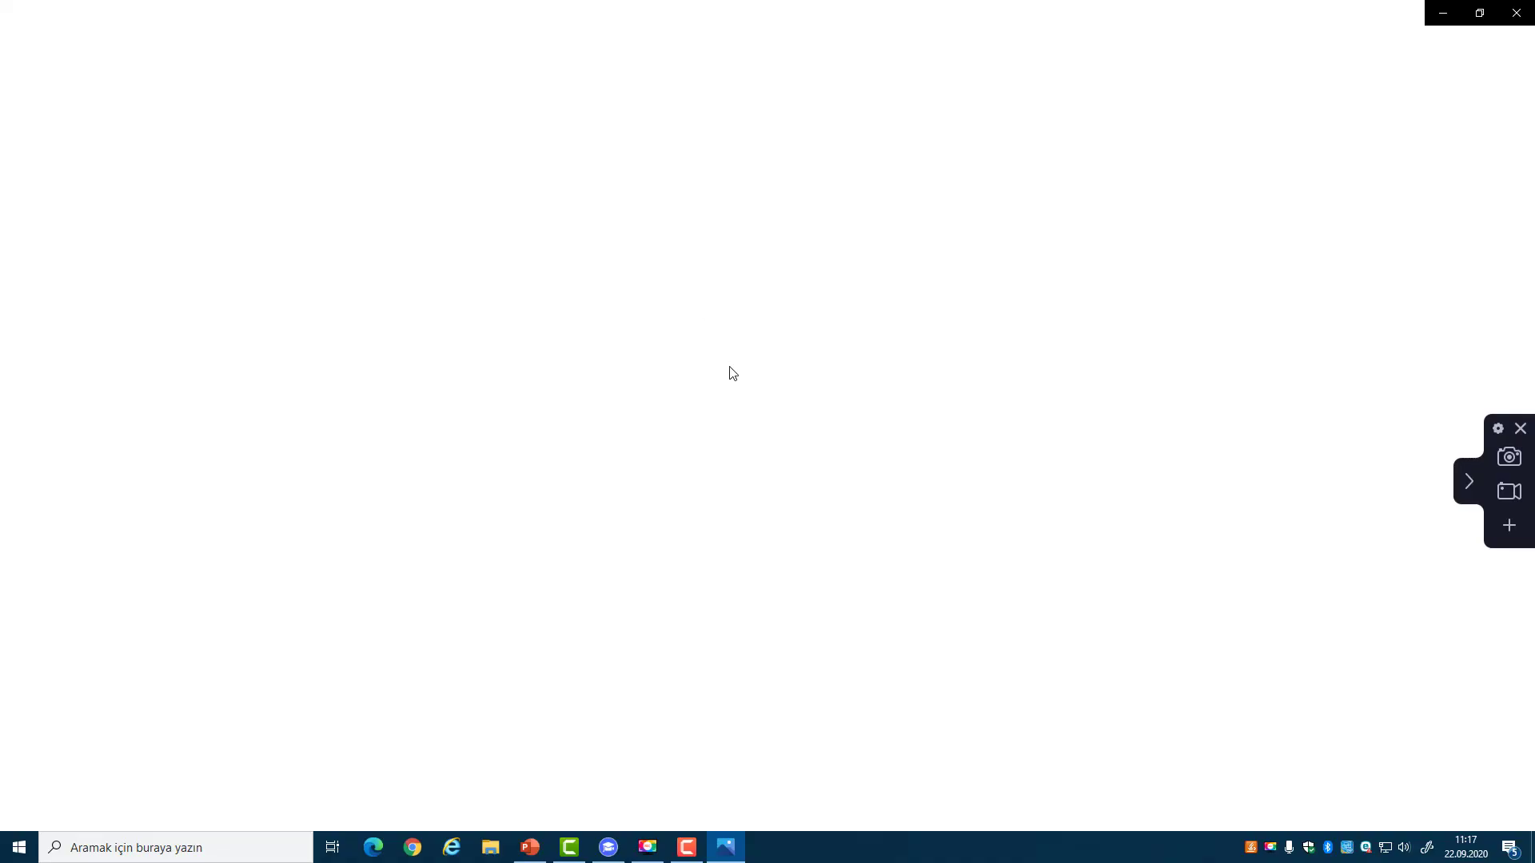
click(1518, 9)
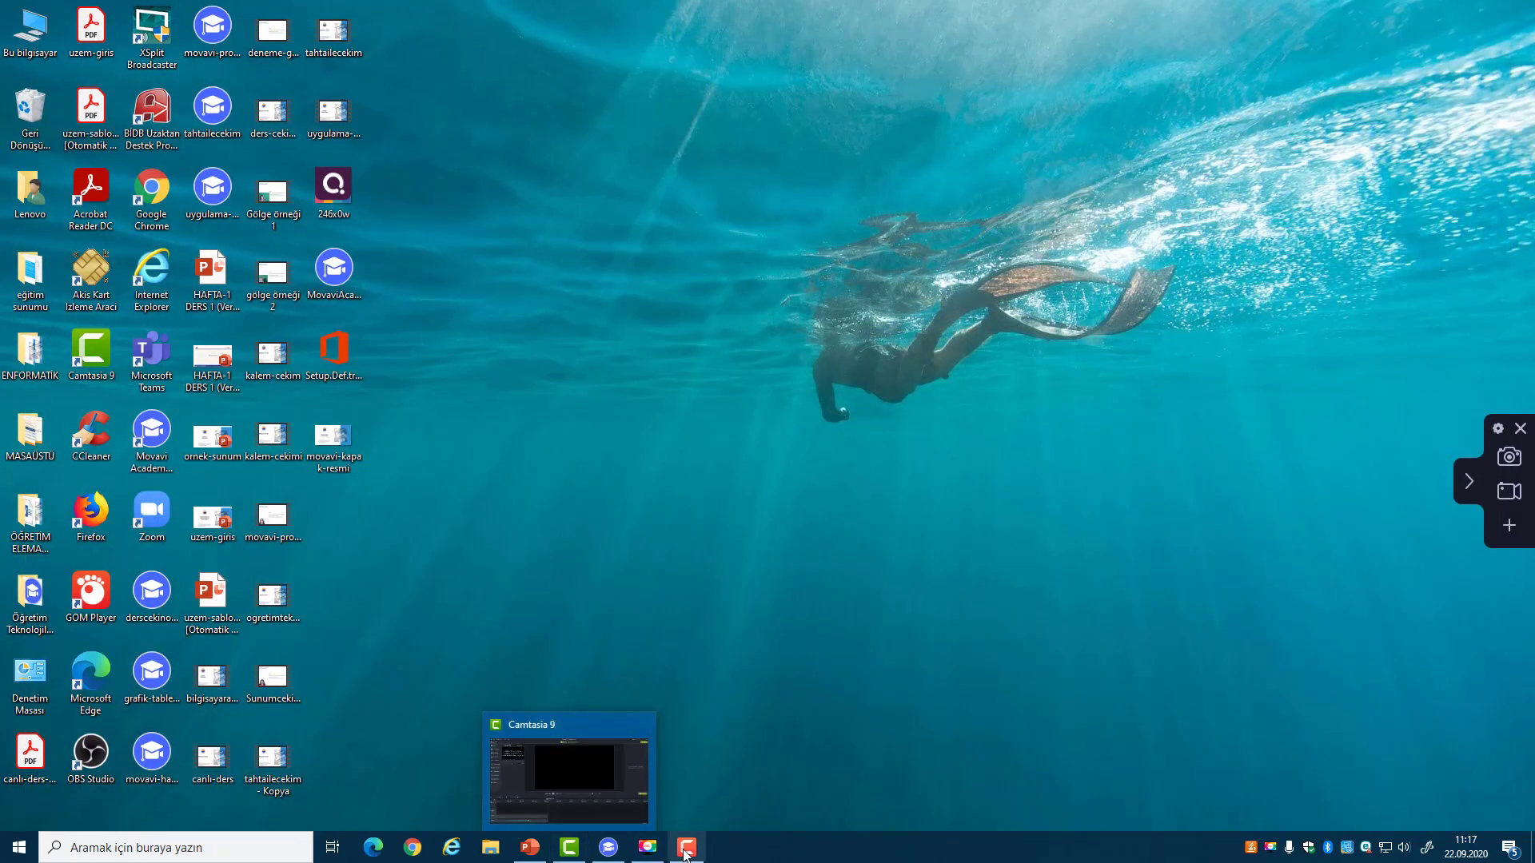
- Return to the PowerPoint presentation and advance its slide show from the lesson summary to the Yararlanılan Kaynaklar slide
click(529, 847)
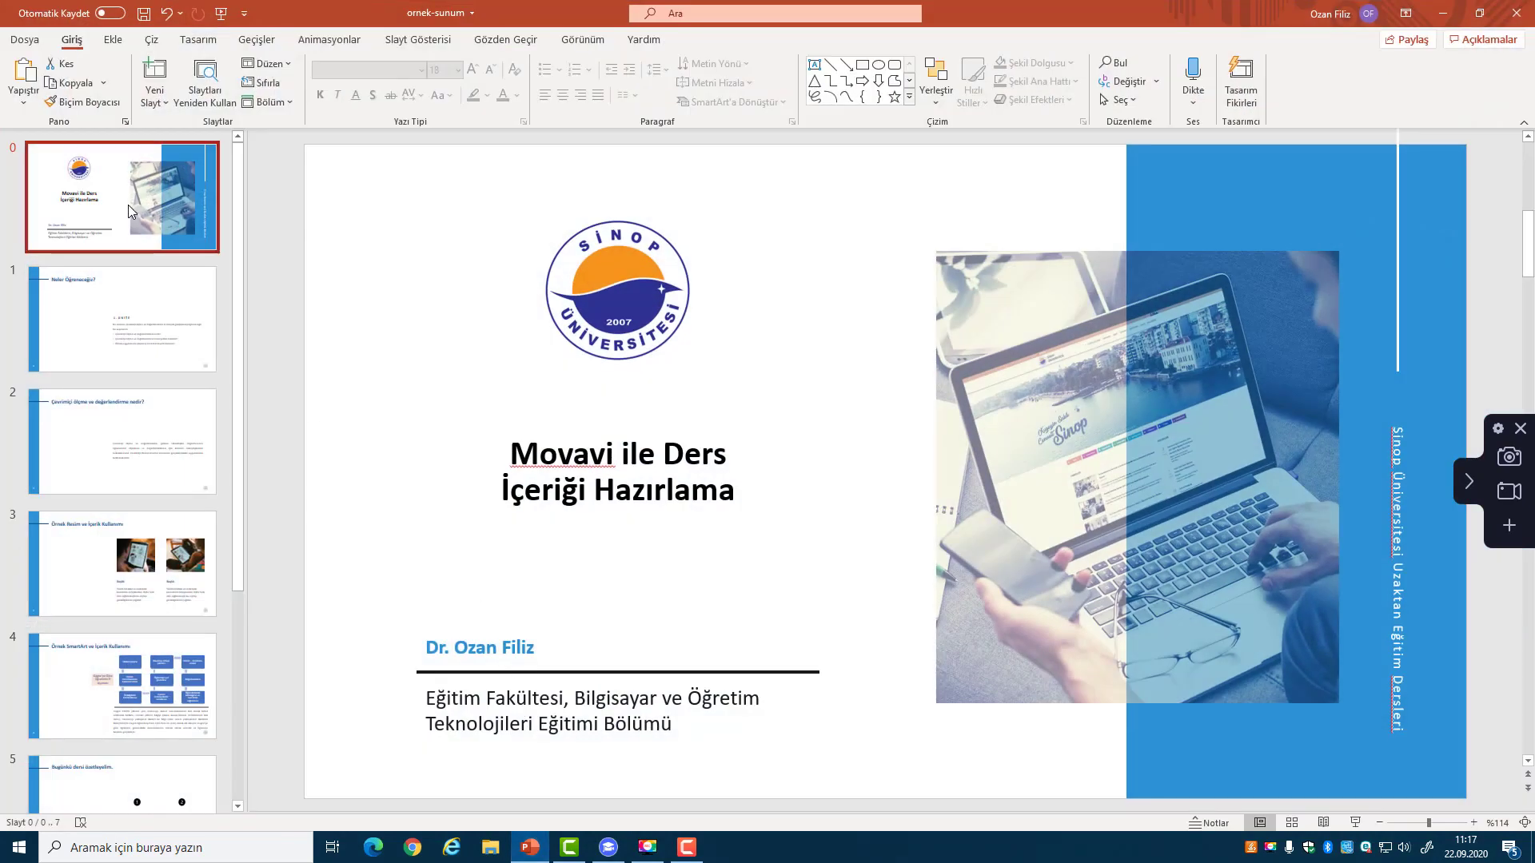
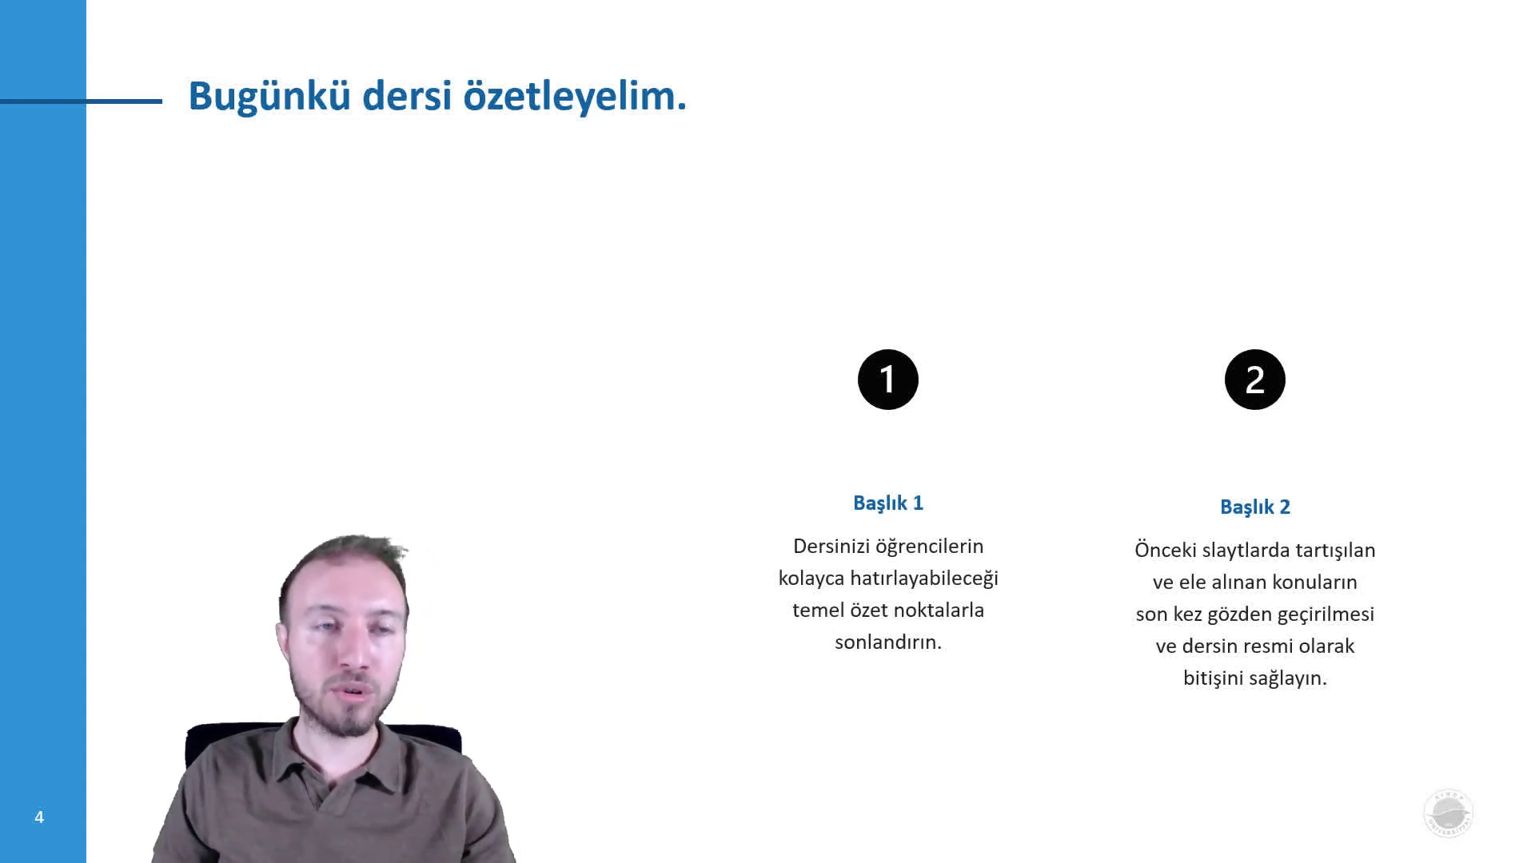
key(Right)
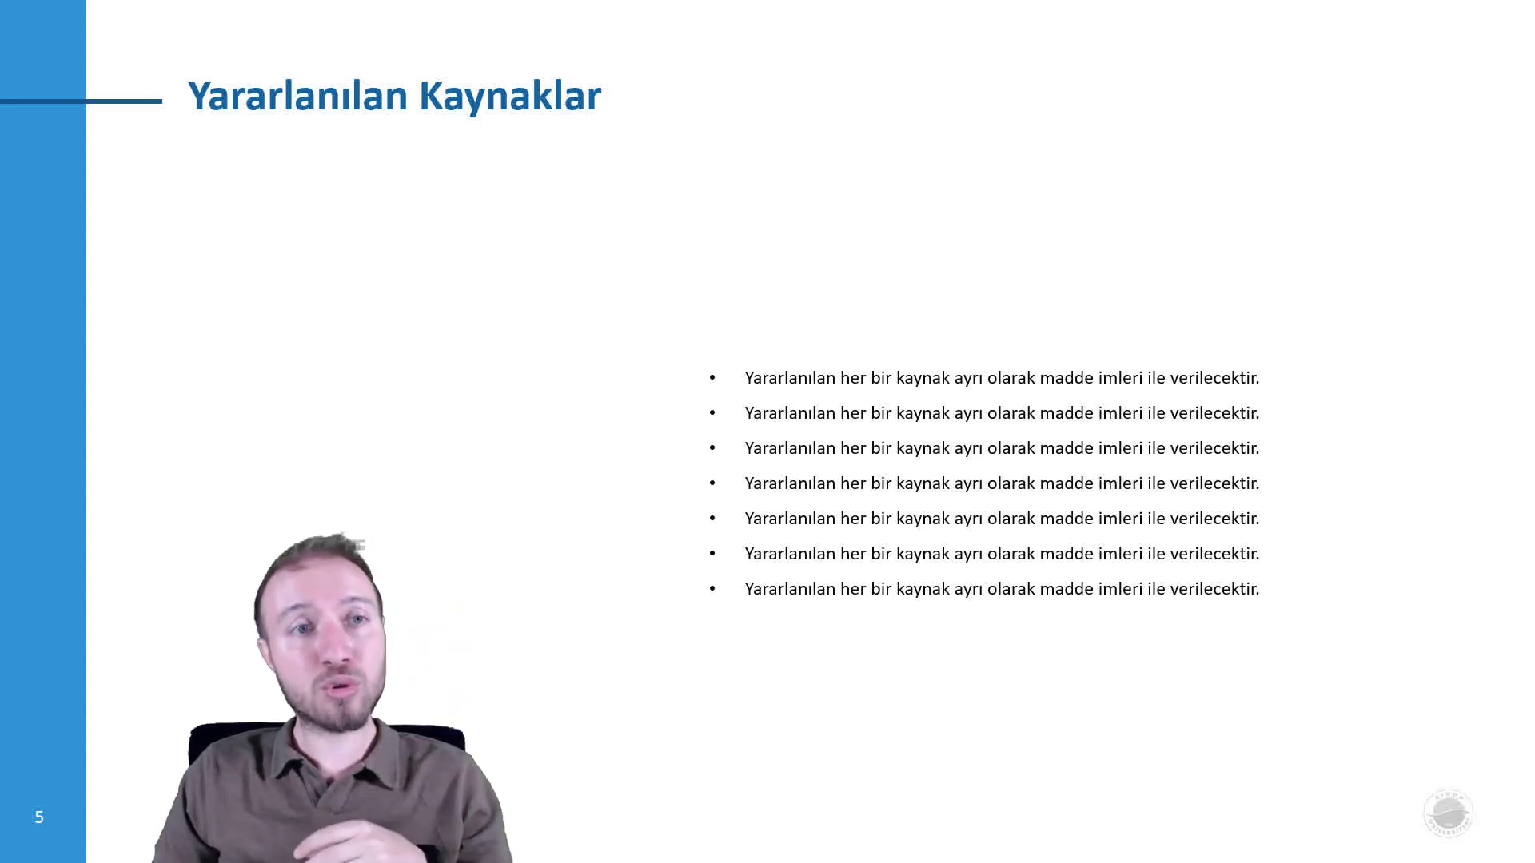
- Advance to the closing Teşekkürler slide, end the slide show and switch to Movavi Academic
key(Right)
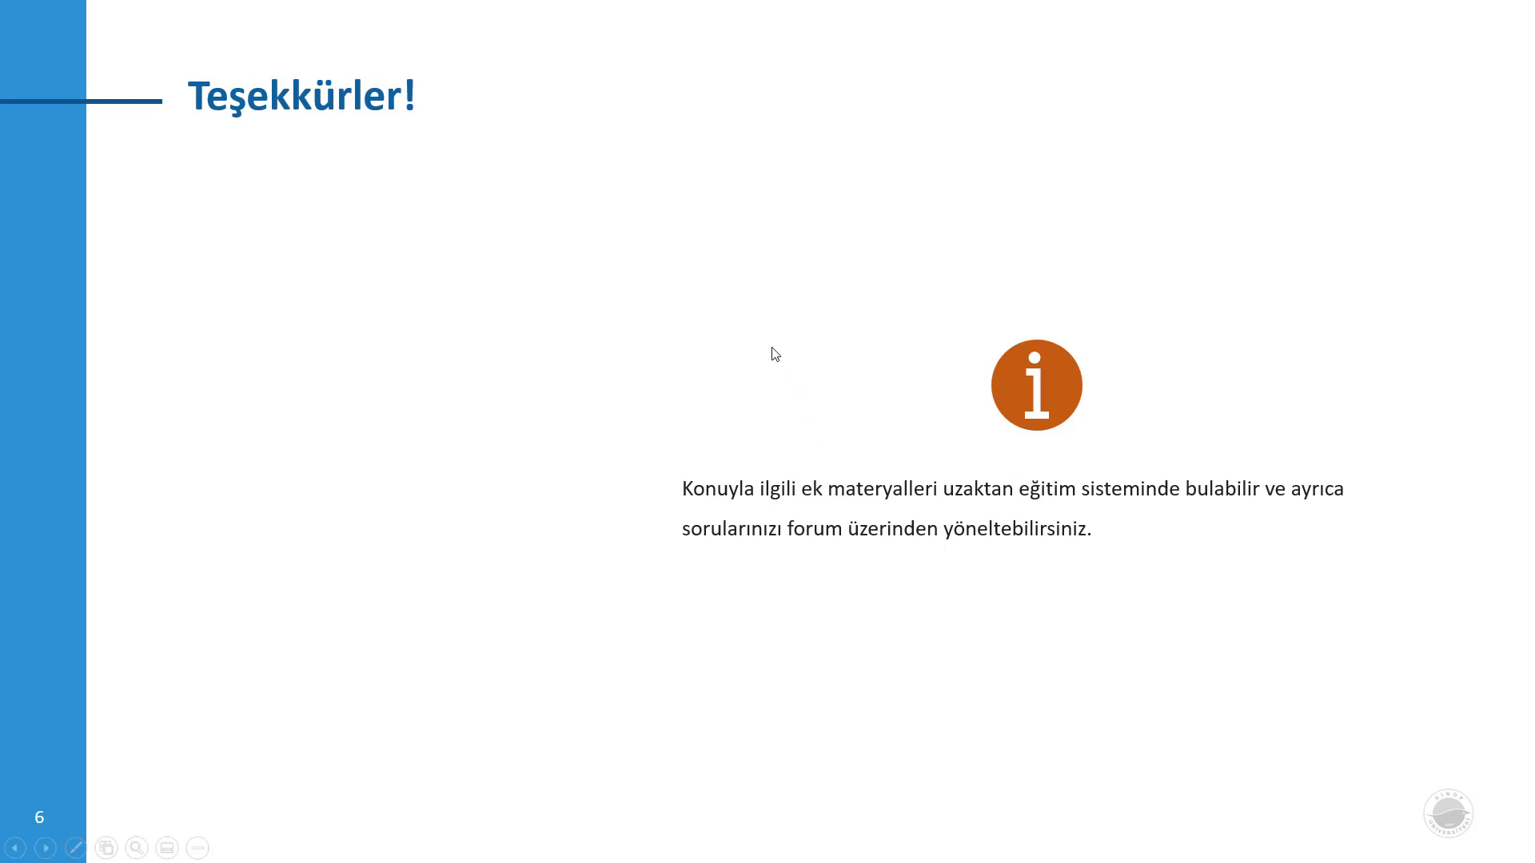
right_click(793, 405)
click(827, 768)
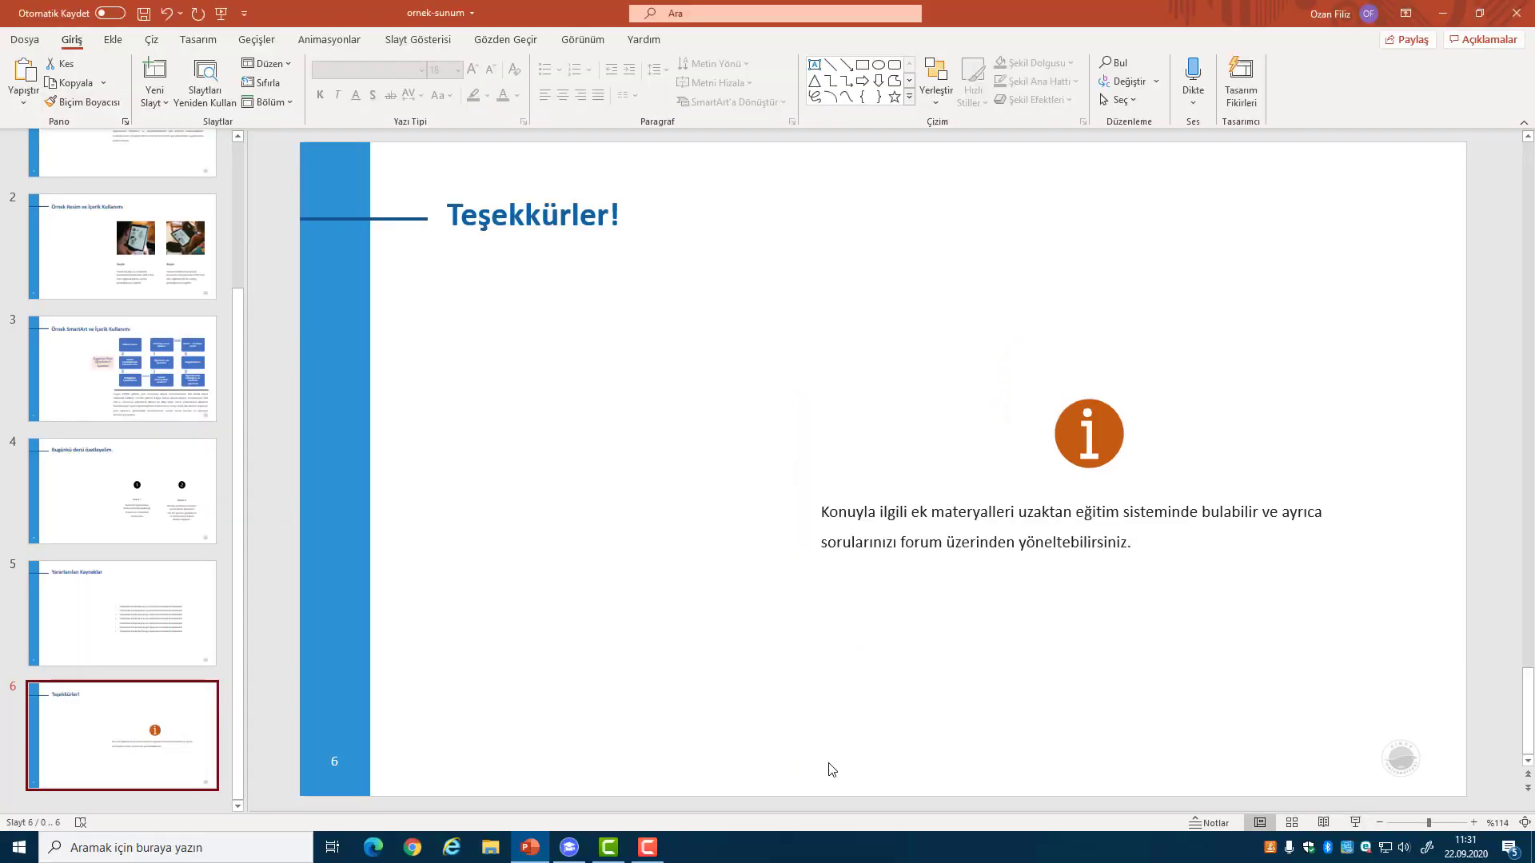
click(569, 847)
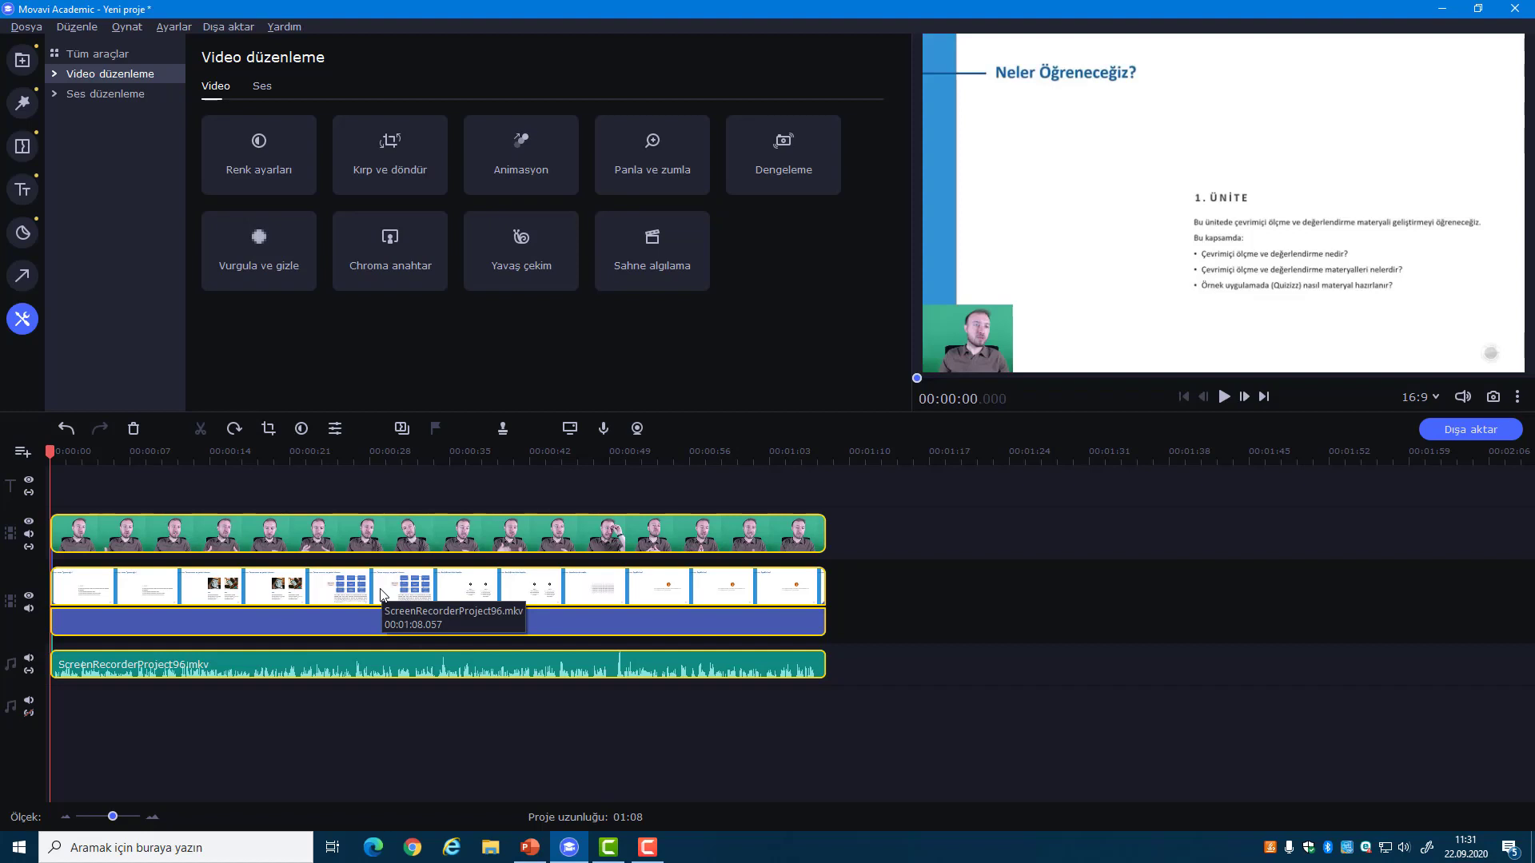
- Import the movavi-kapak-resmi image from the desktop into the project's media
click(21, 58)
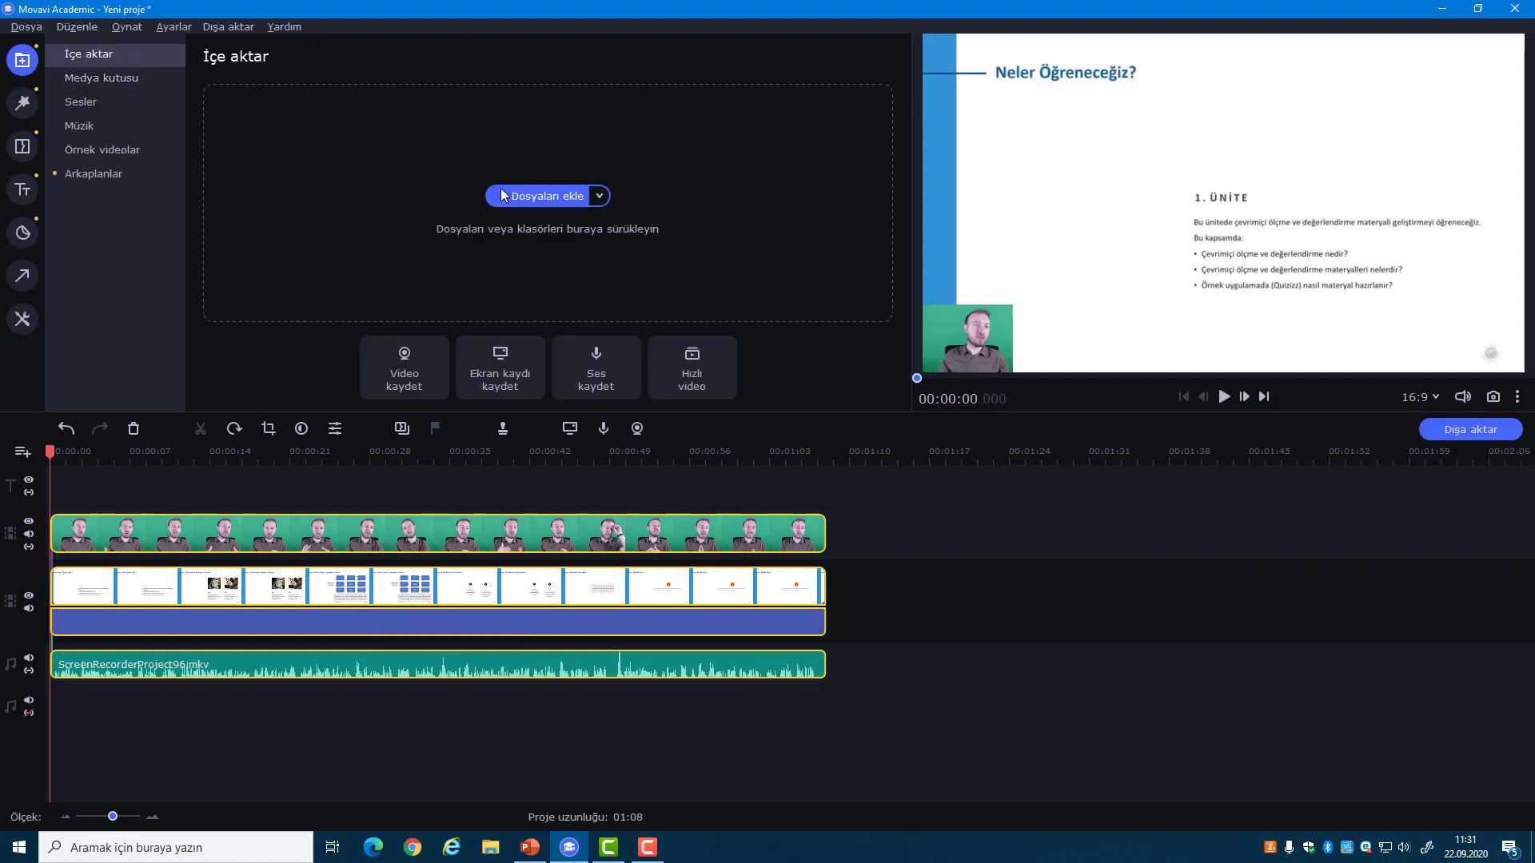
click(546, 197)
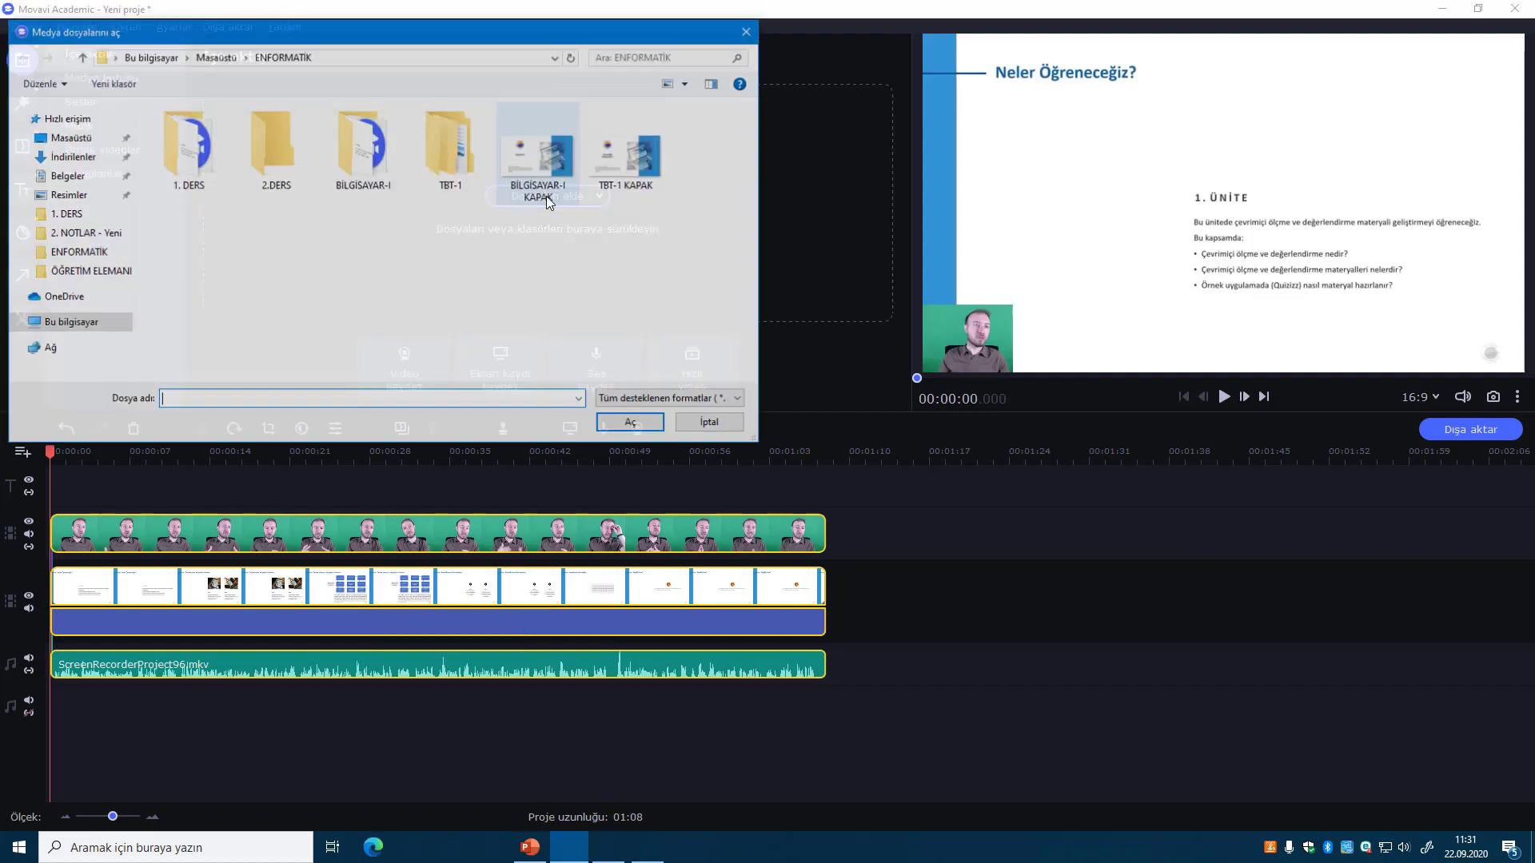
click(69, 142)
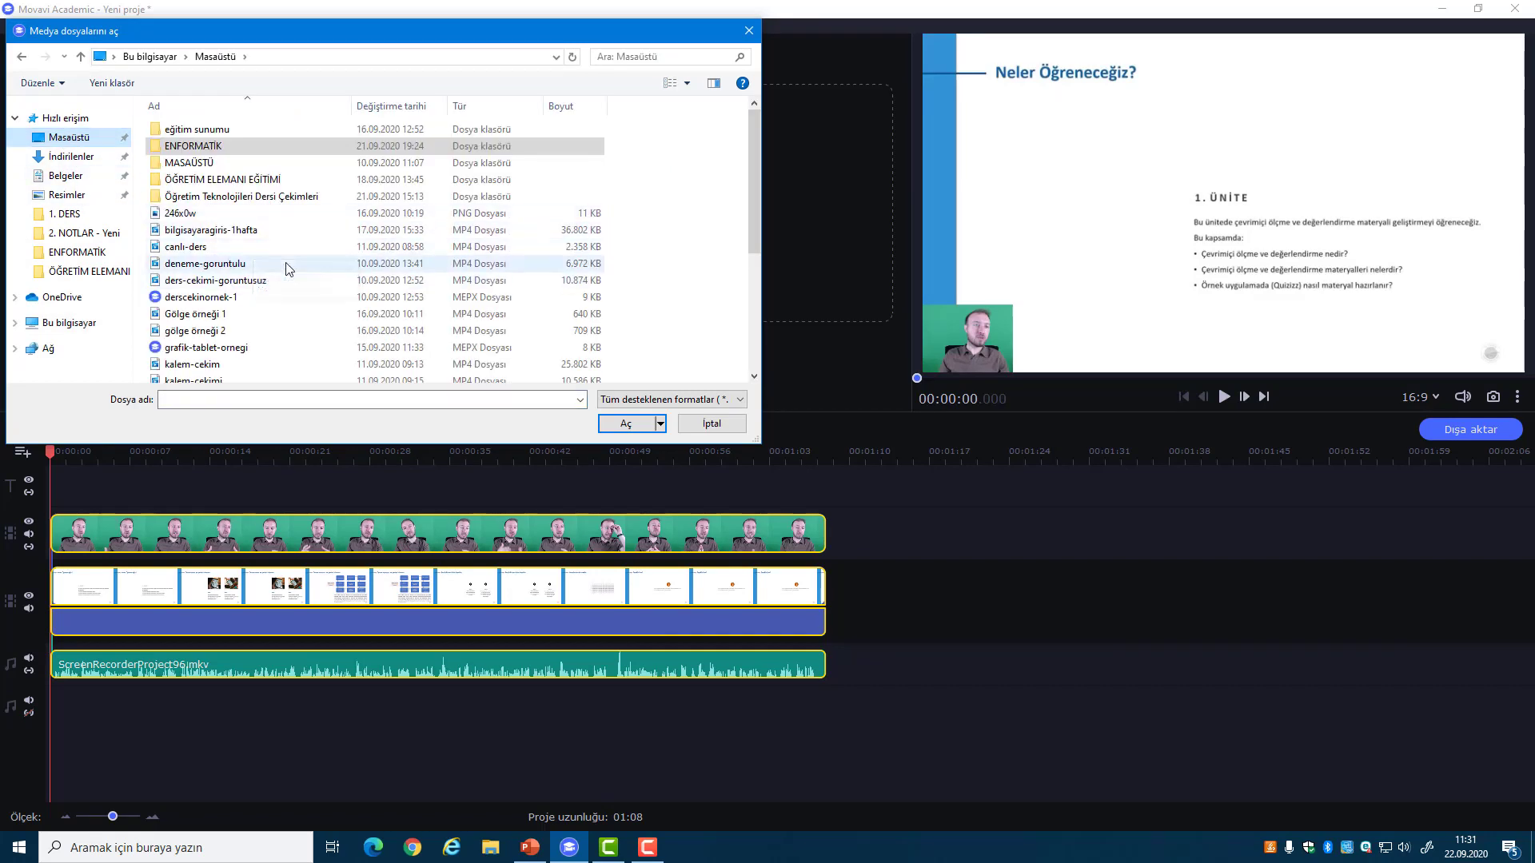
scroll(304, 272, down, 1)
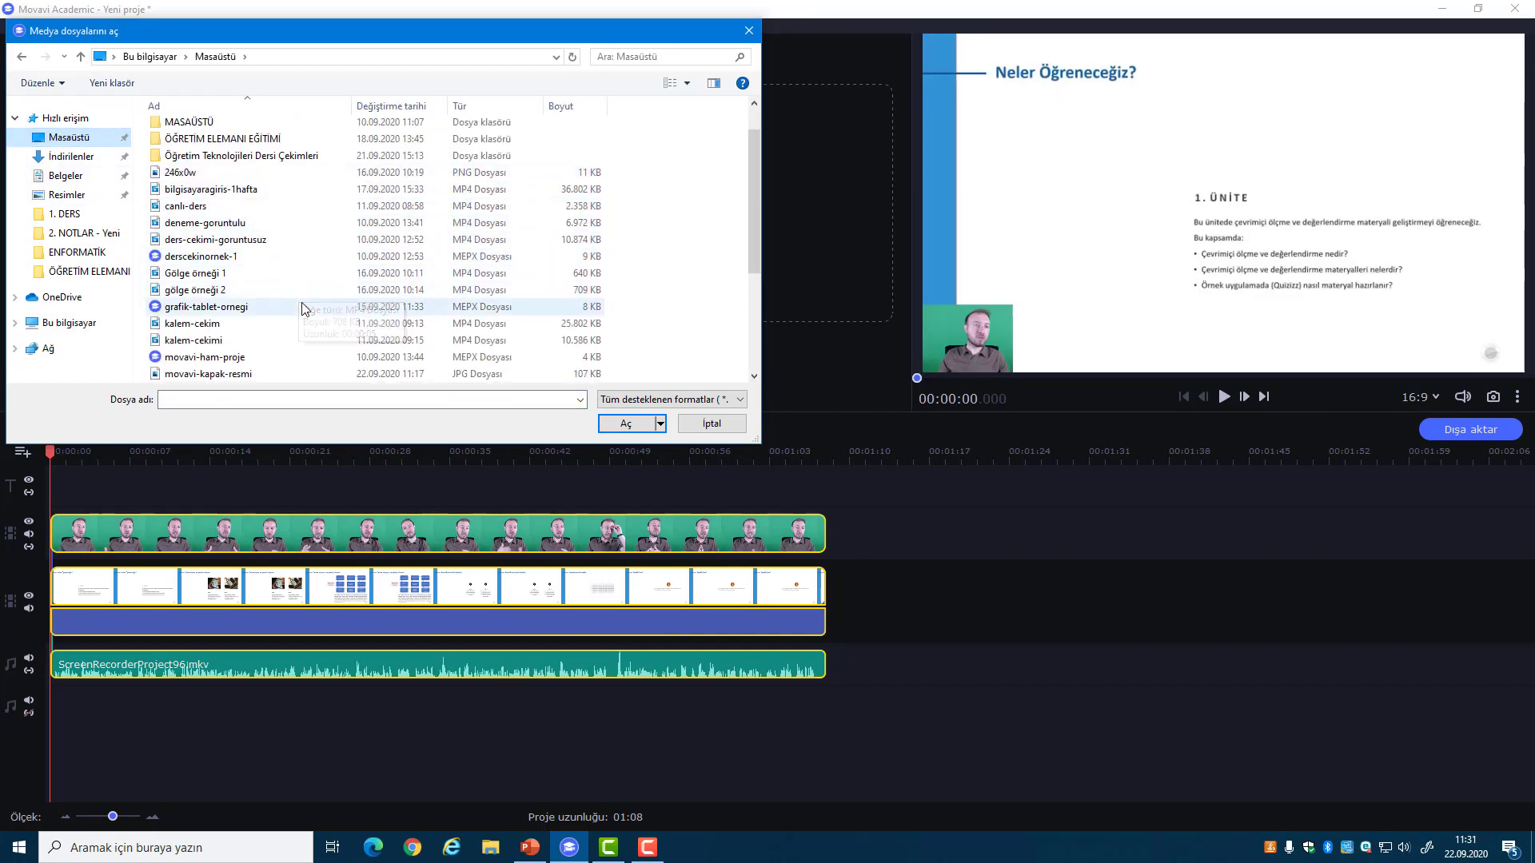
click(297, 372)
scroll(288, 274, down, 1)
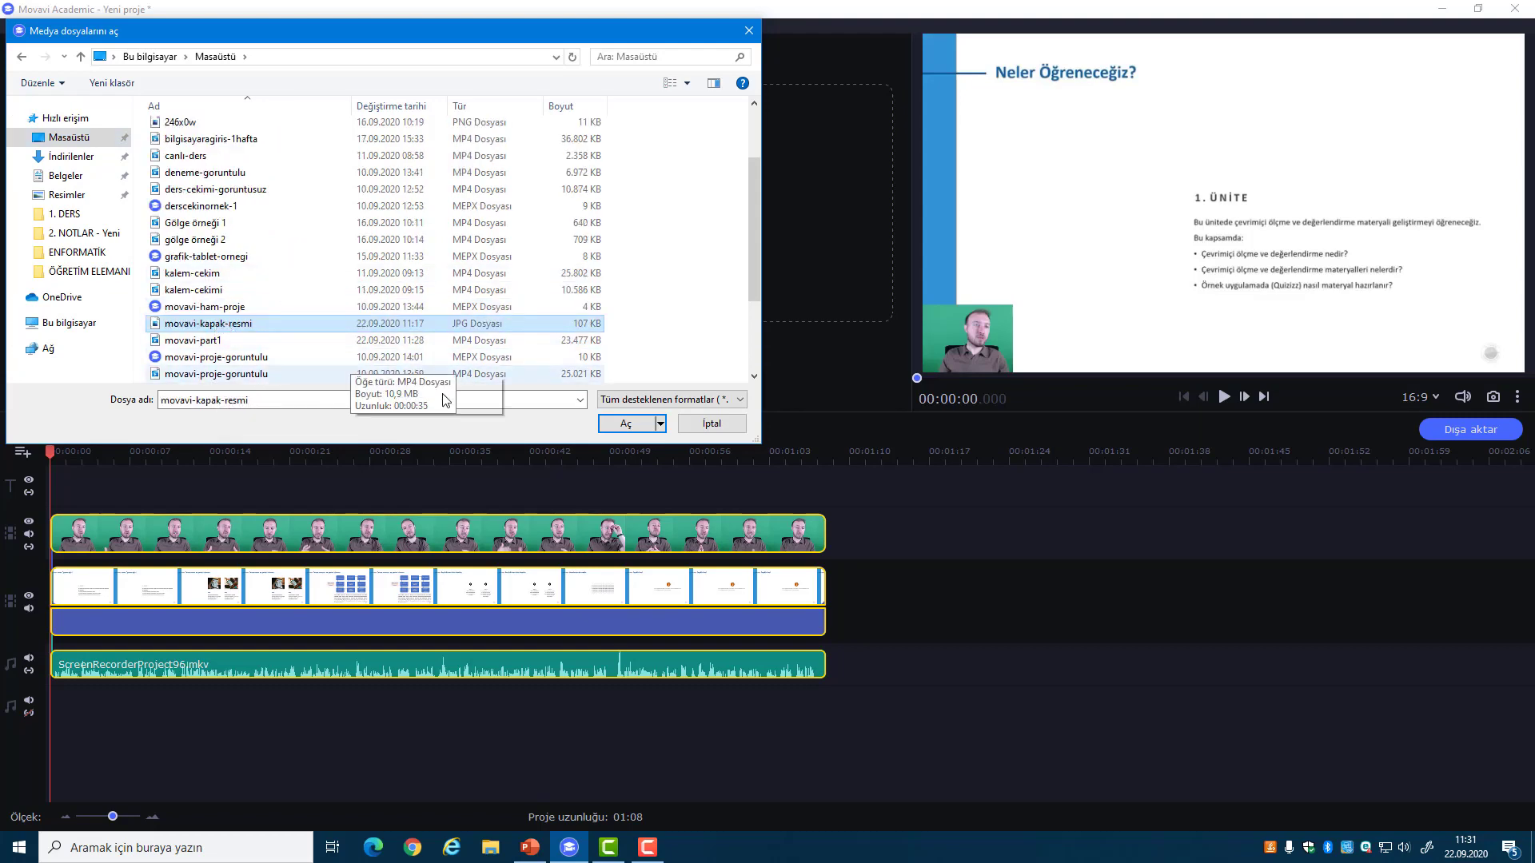
click(625, 424)
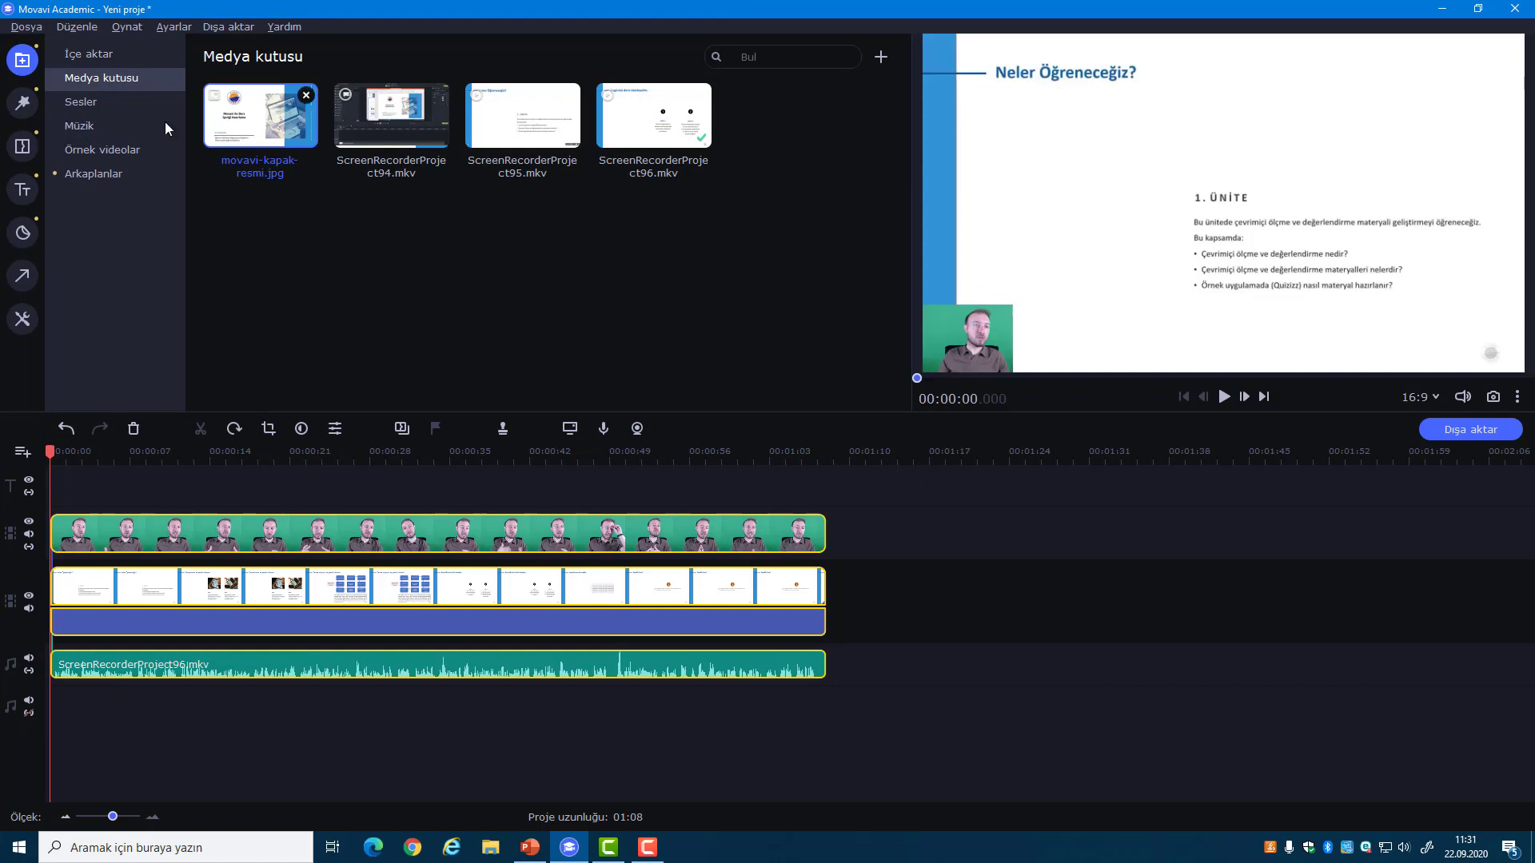
- Place the cover image at the start of the main video track, before the screen recording, and preview it briefly
mouse_move(264, 112)
drag(262, 109, 50, 607)
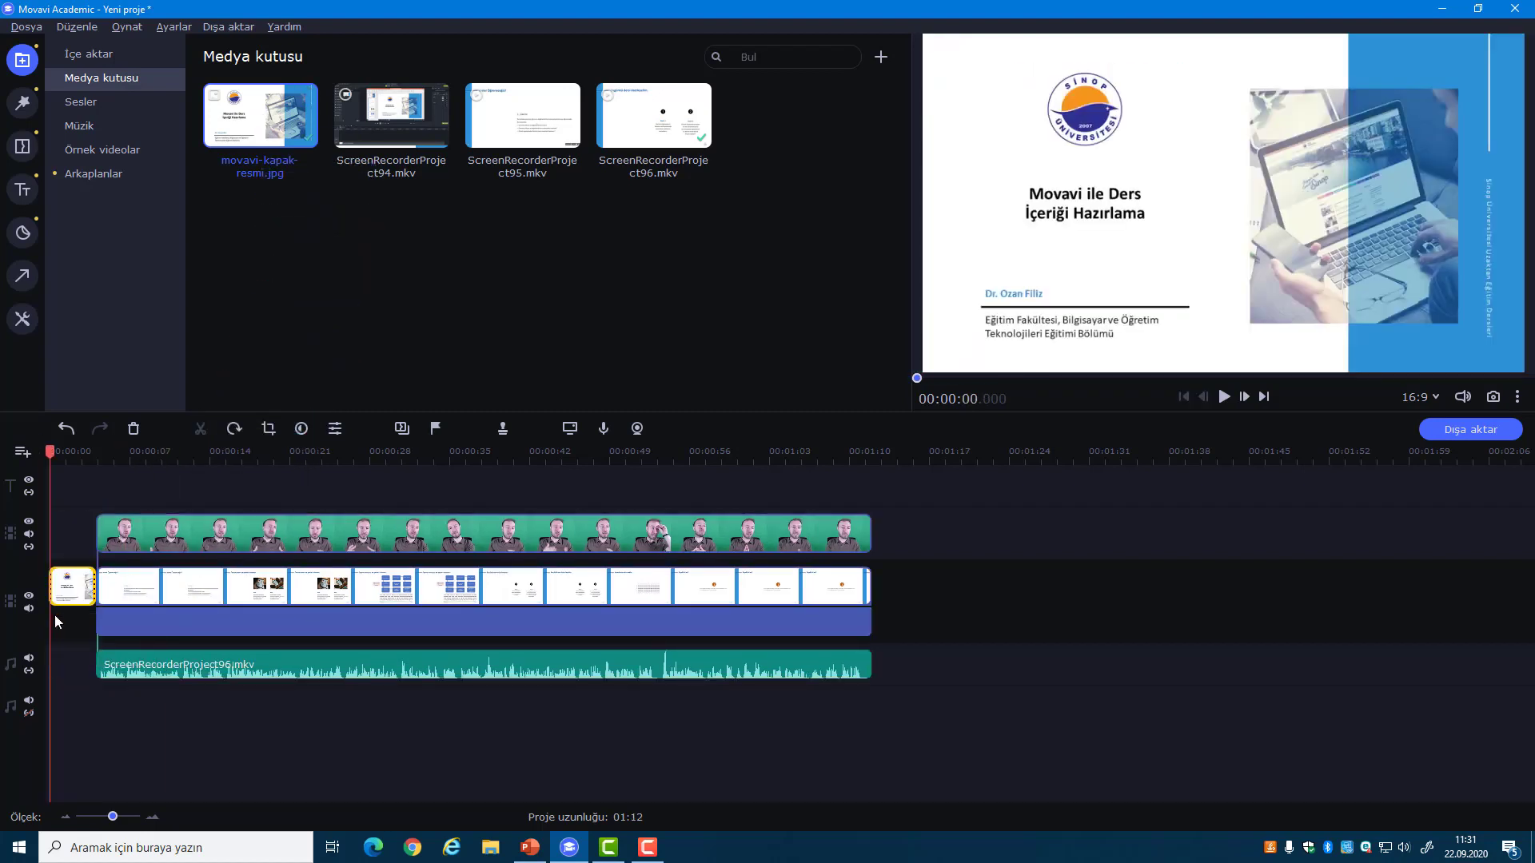
click(1224, 396)
click(1224, 397)
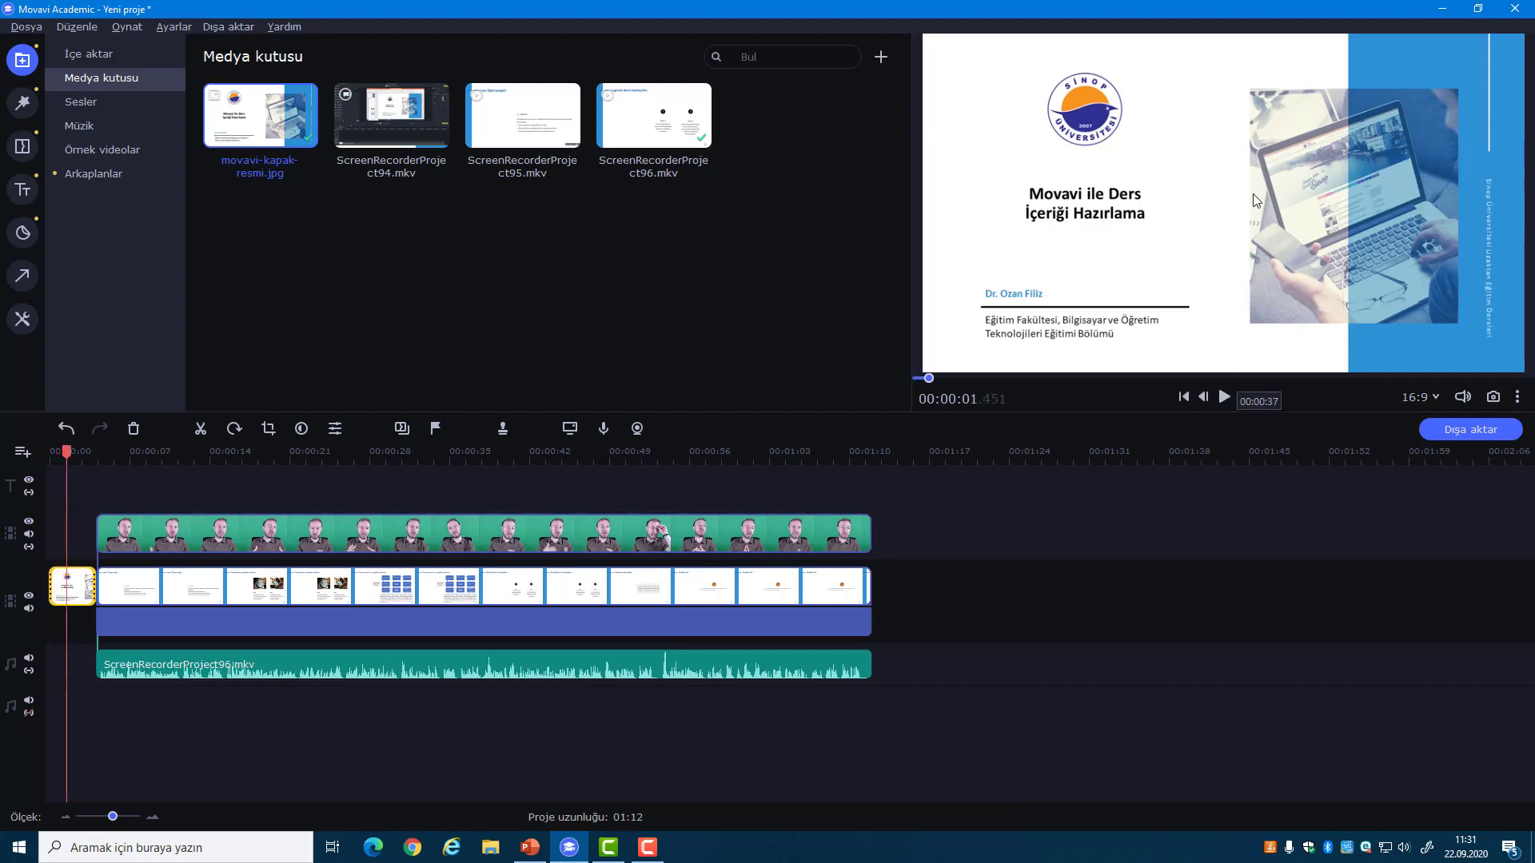
drag(66, 453, 50, 454)
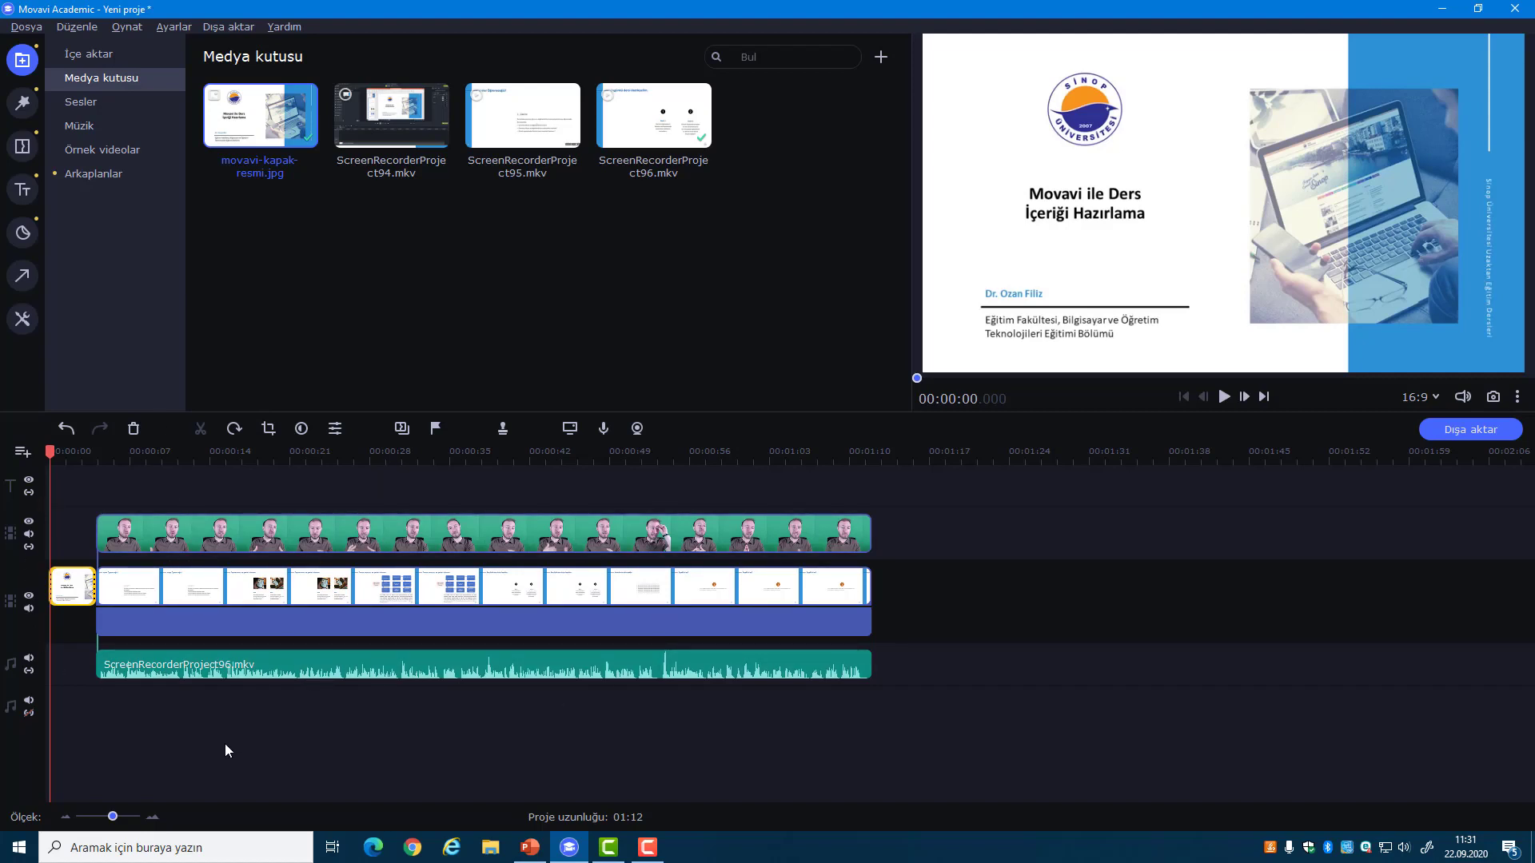
- Preview the Başardın track from the built-in music and add it at the timeline start on the empty audio track below the recording's sound
click(152, 817)
click(152, 816)
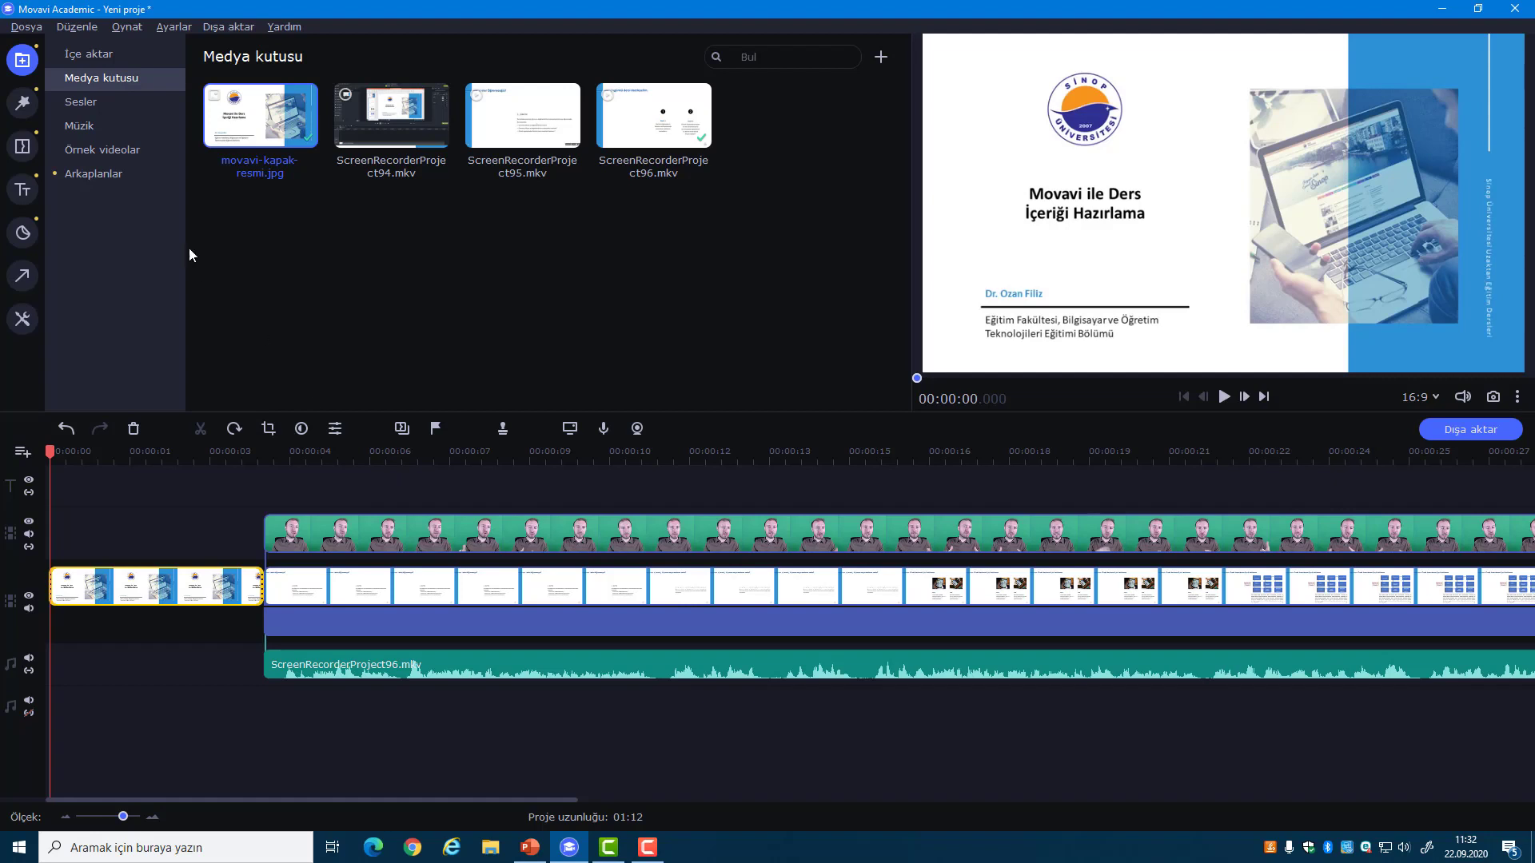
click(94, 127)
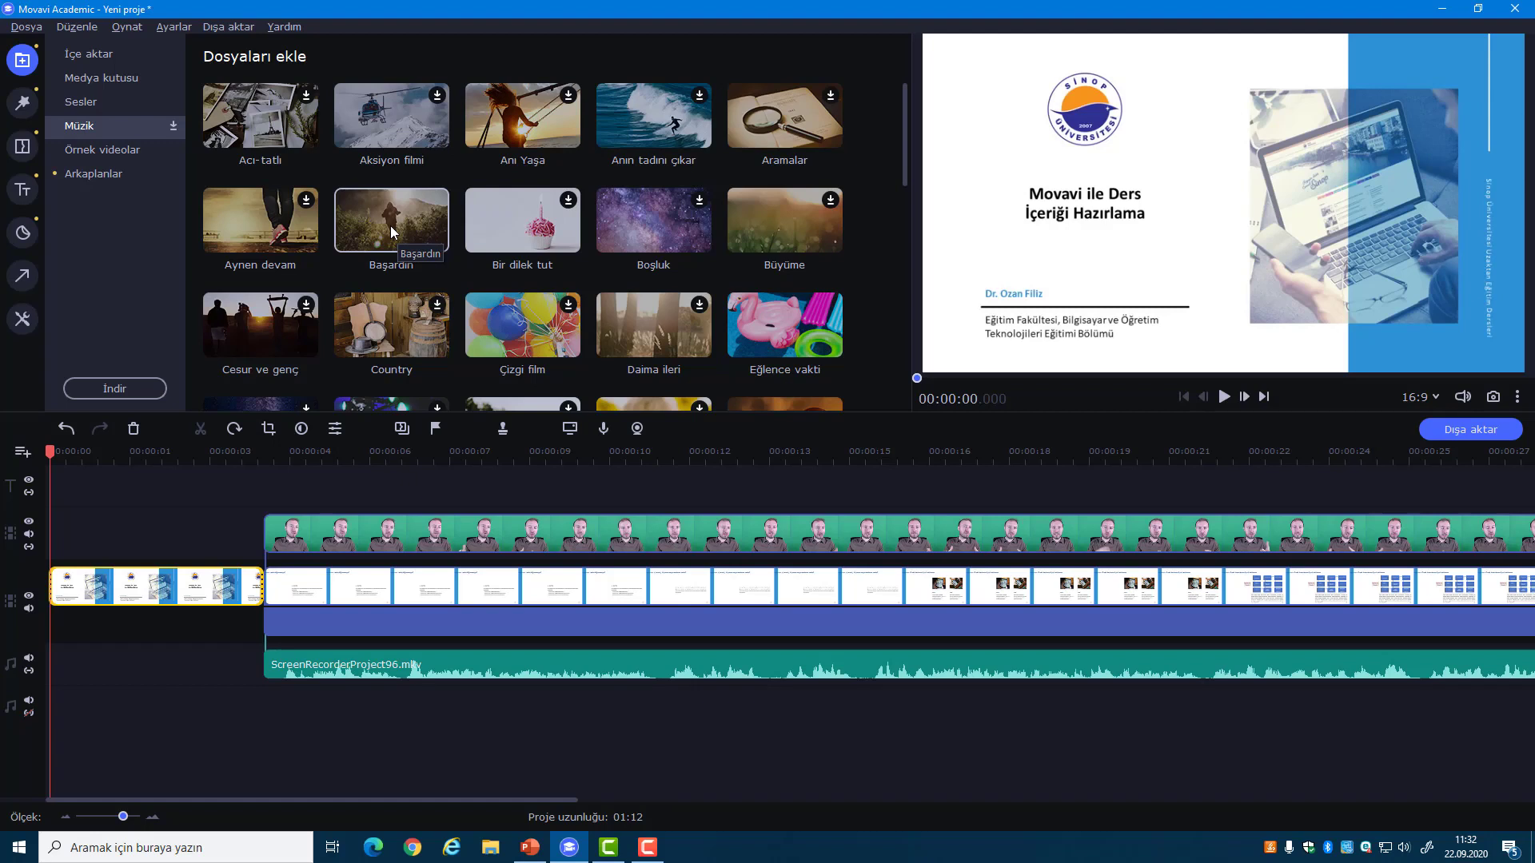
click(391, 233)
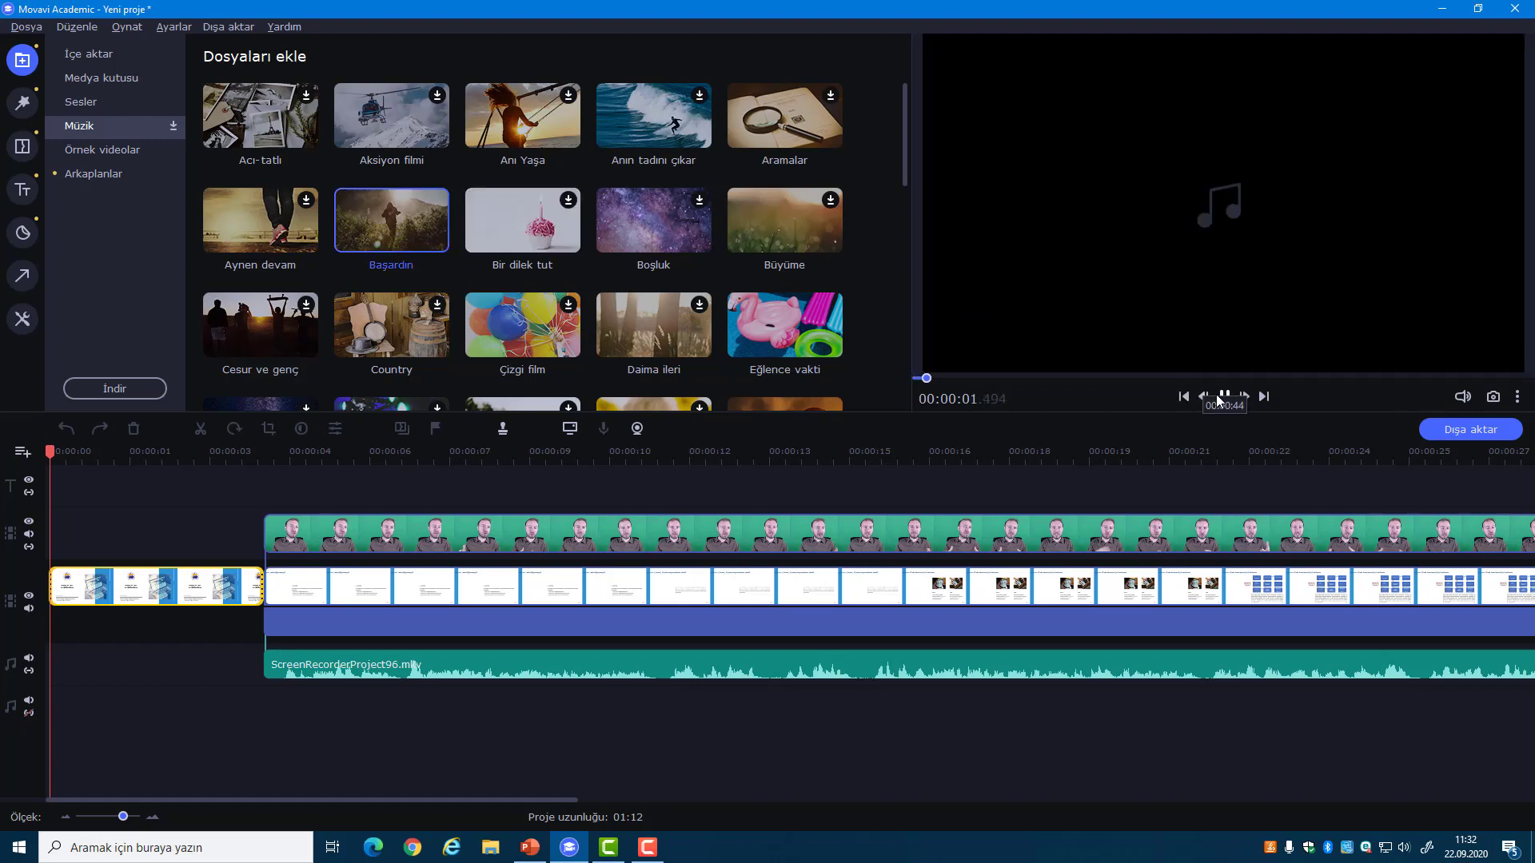
click(1223, 397)
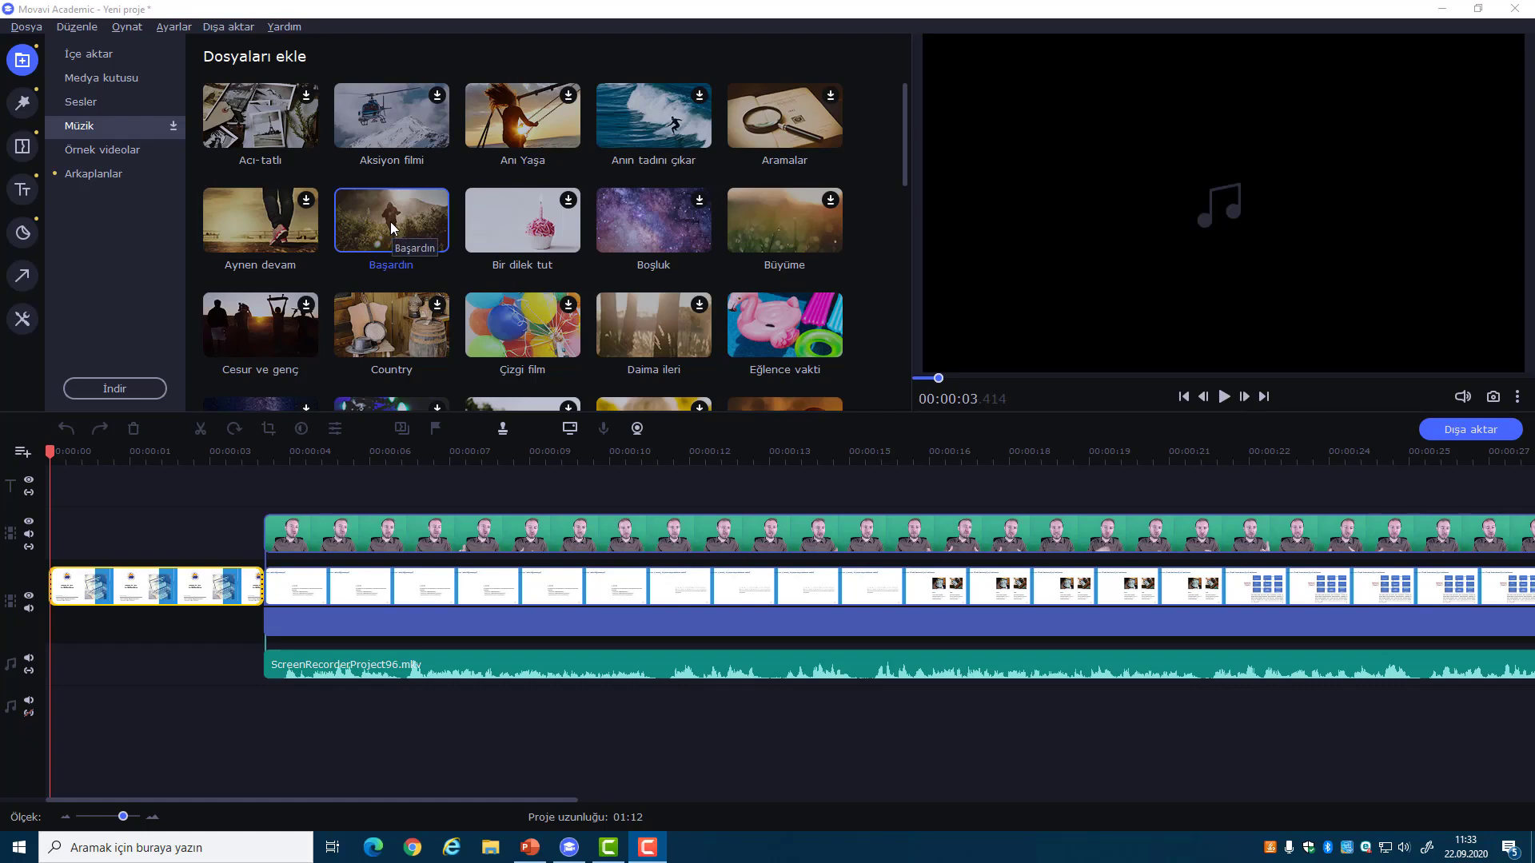
drag(392, 232, 48, 715)
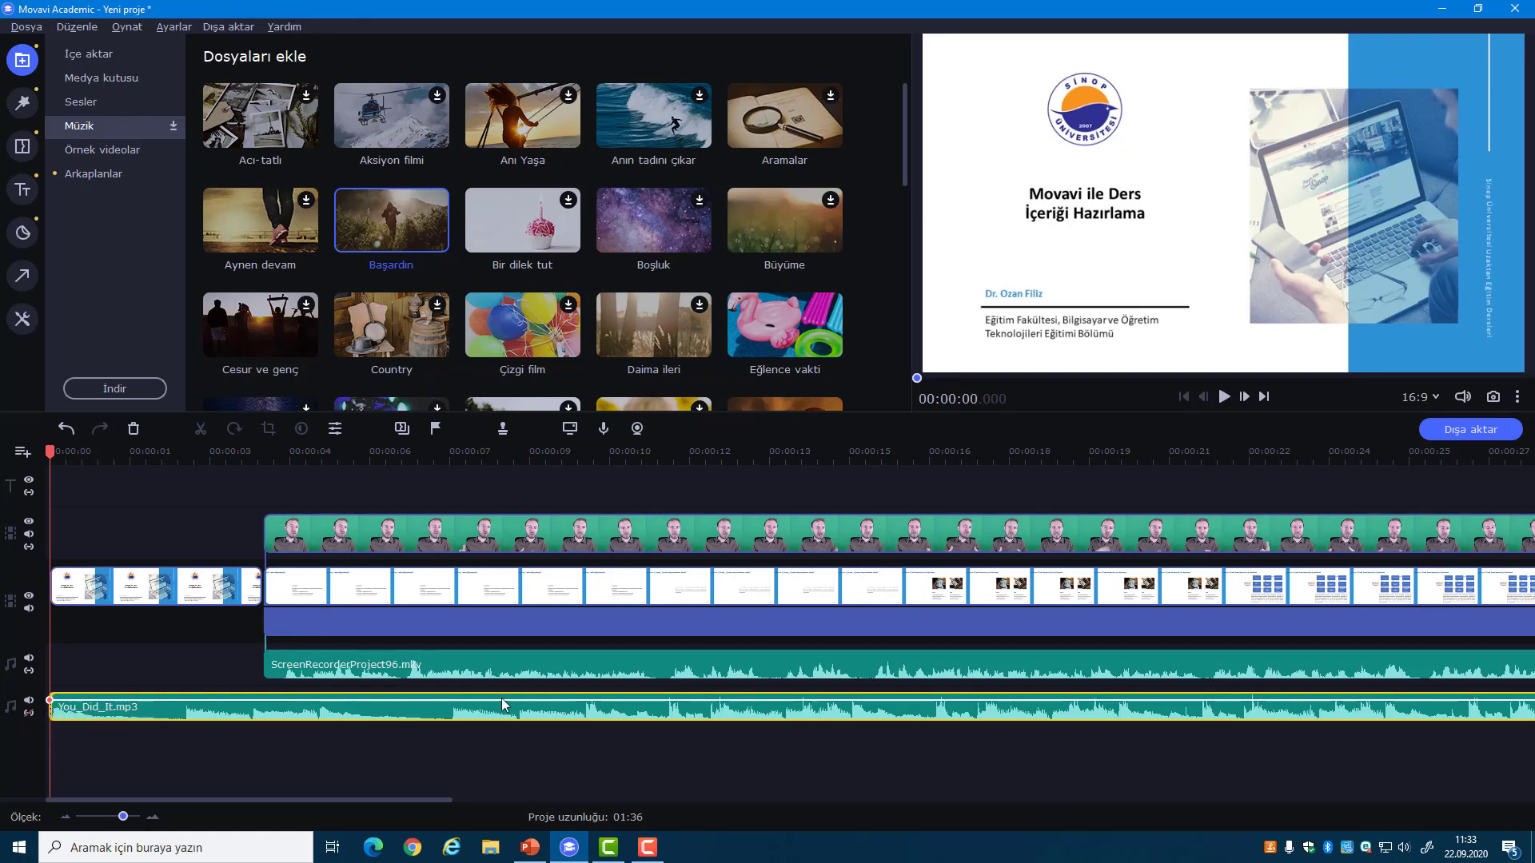
- Extend the cover image clip to about 6.9 seconds
click(206, 601)
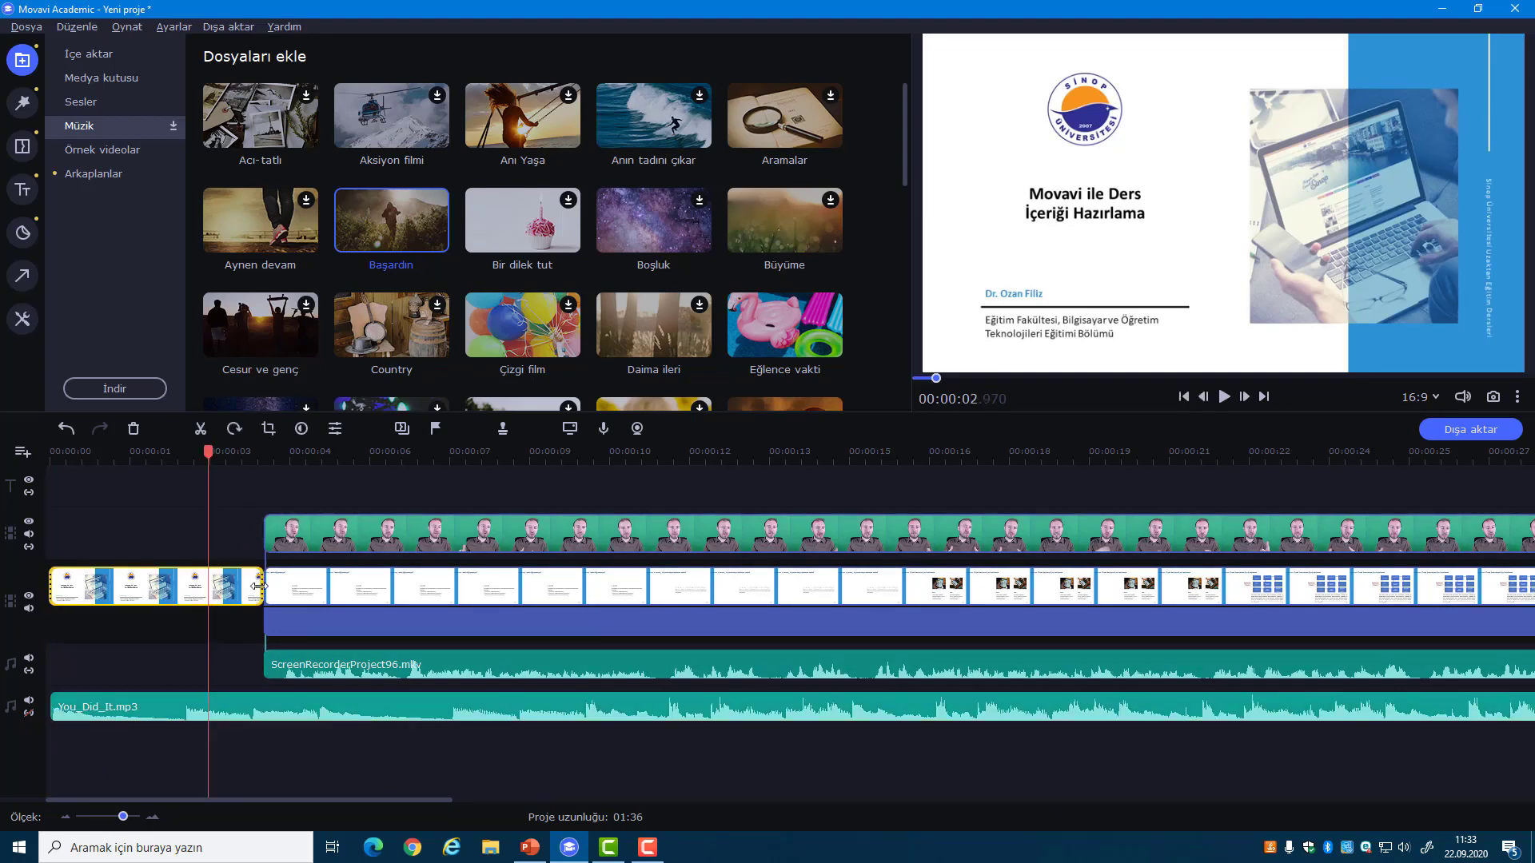
drag(257, 586, 410, 594)
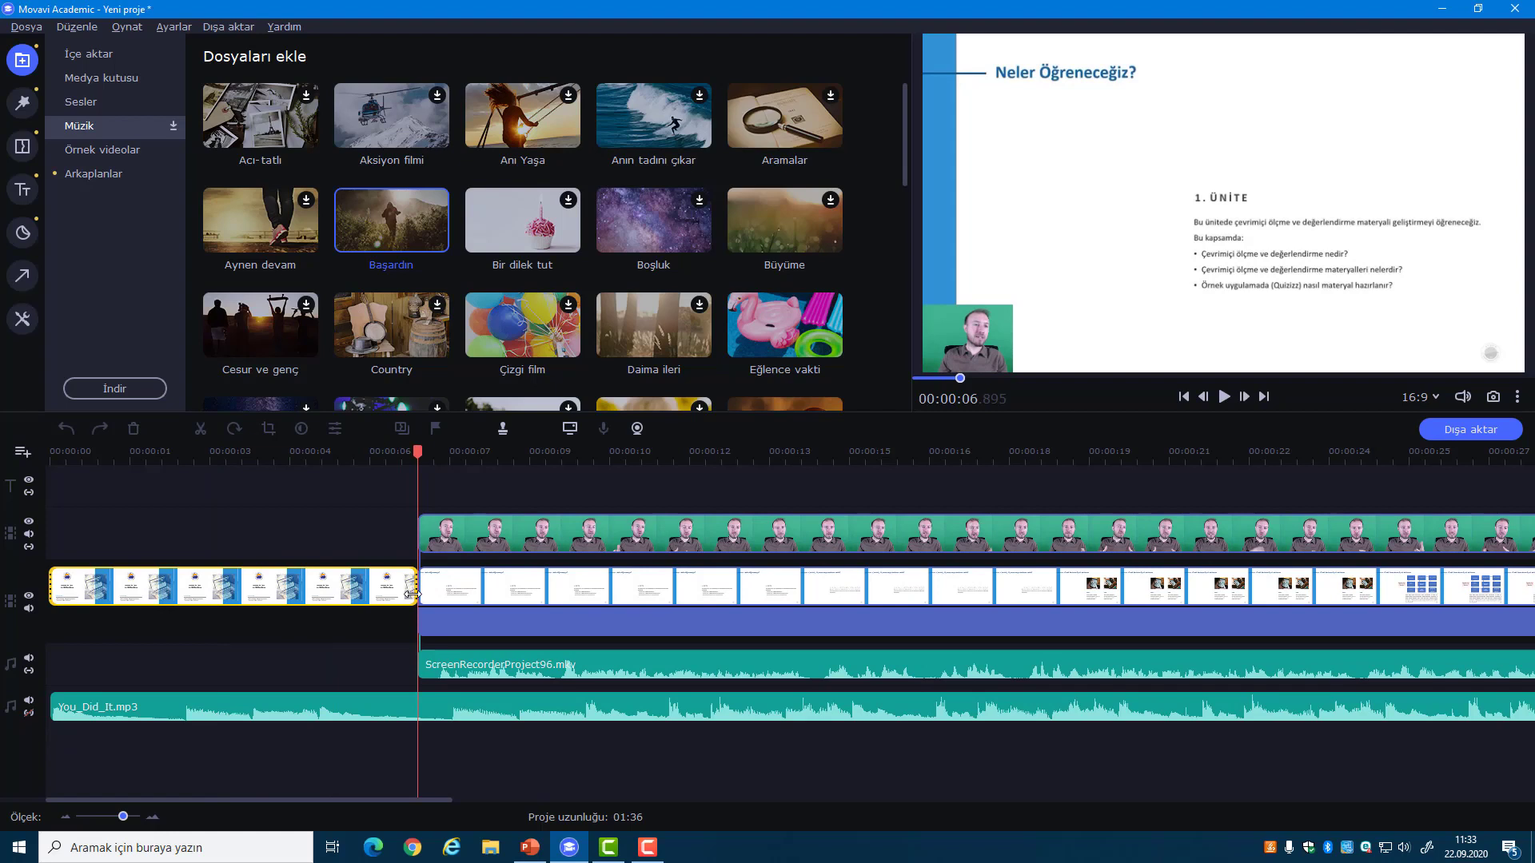
drag(413, 594, 412, 594)
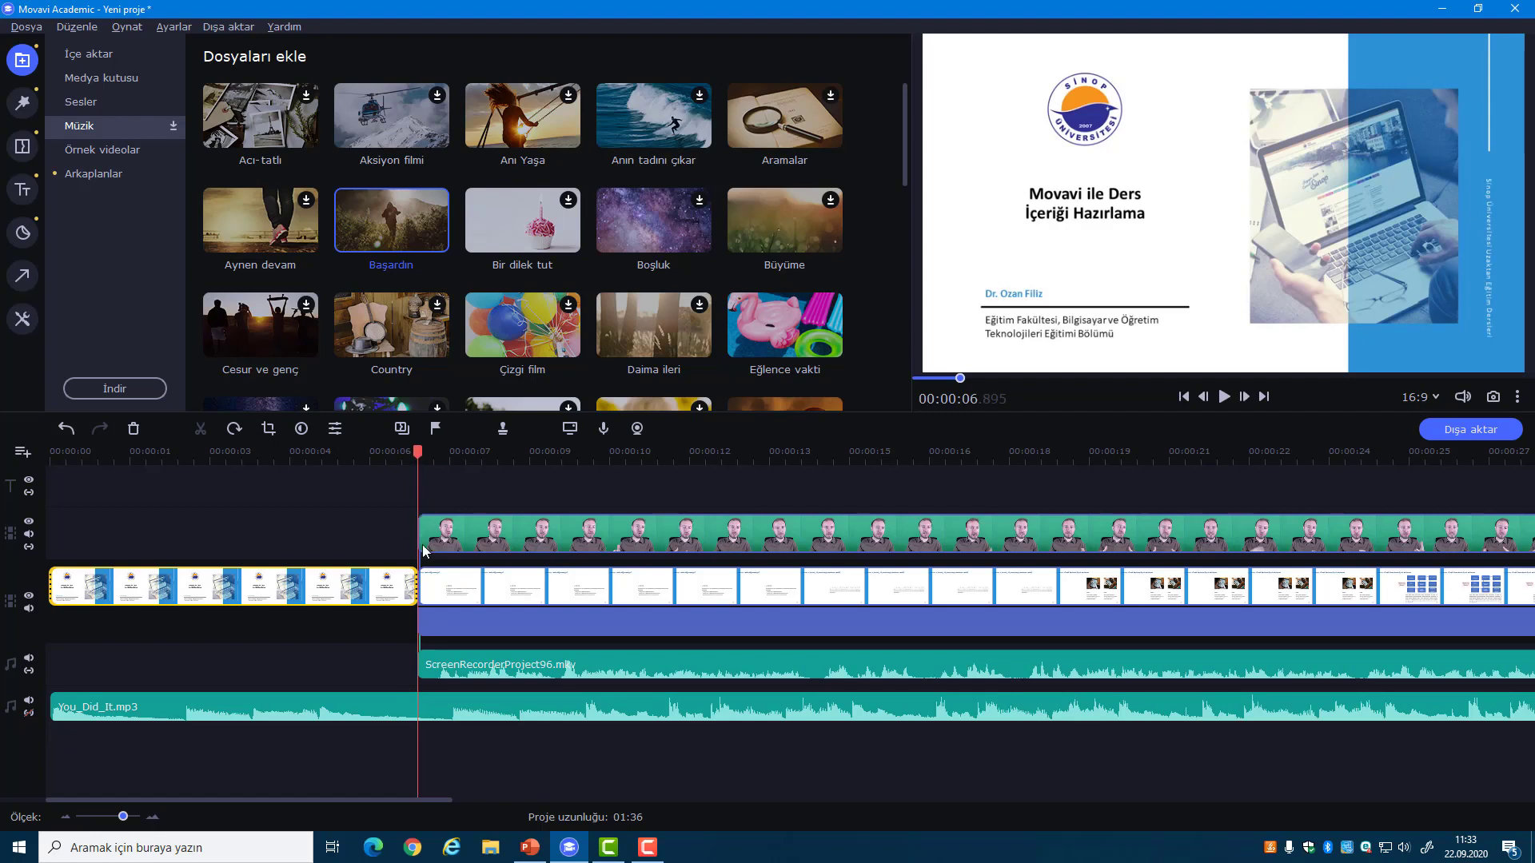
- Split the music clip where the cover image ends and delete the part after the split
click(418, 703)
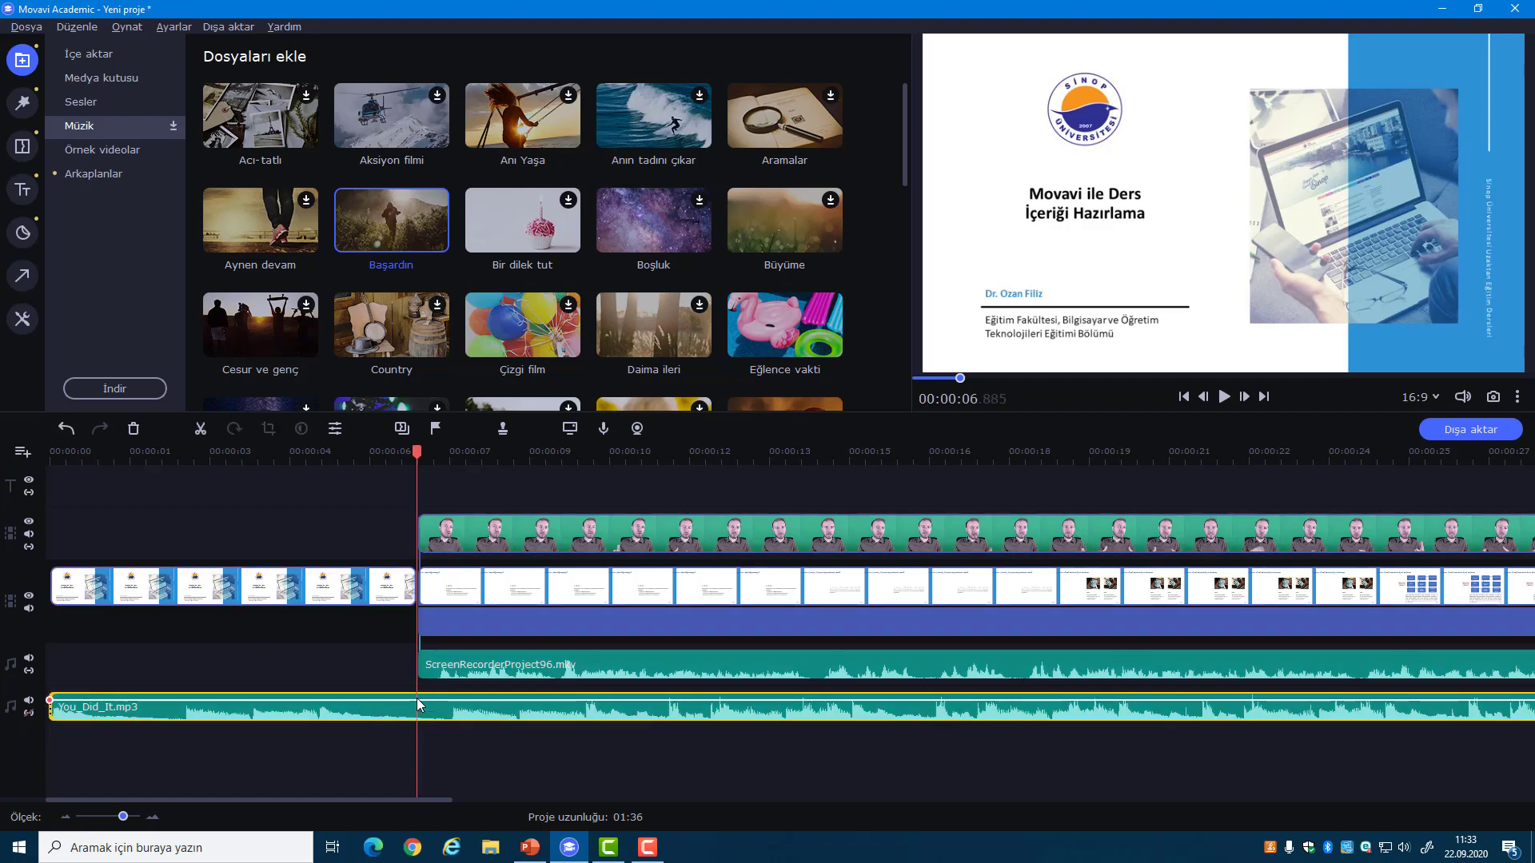
right_click(417, 706)
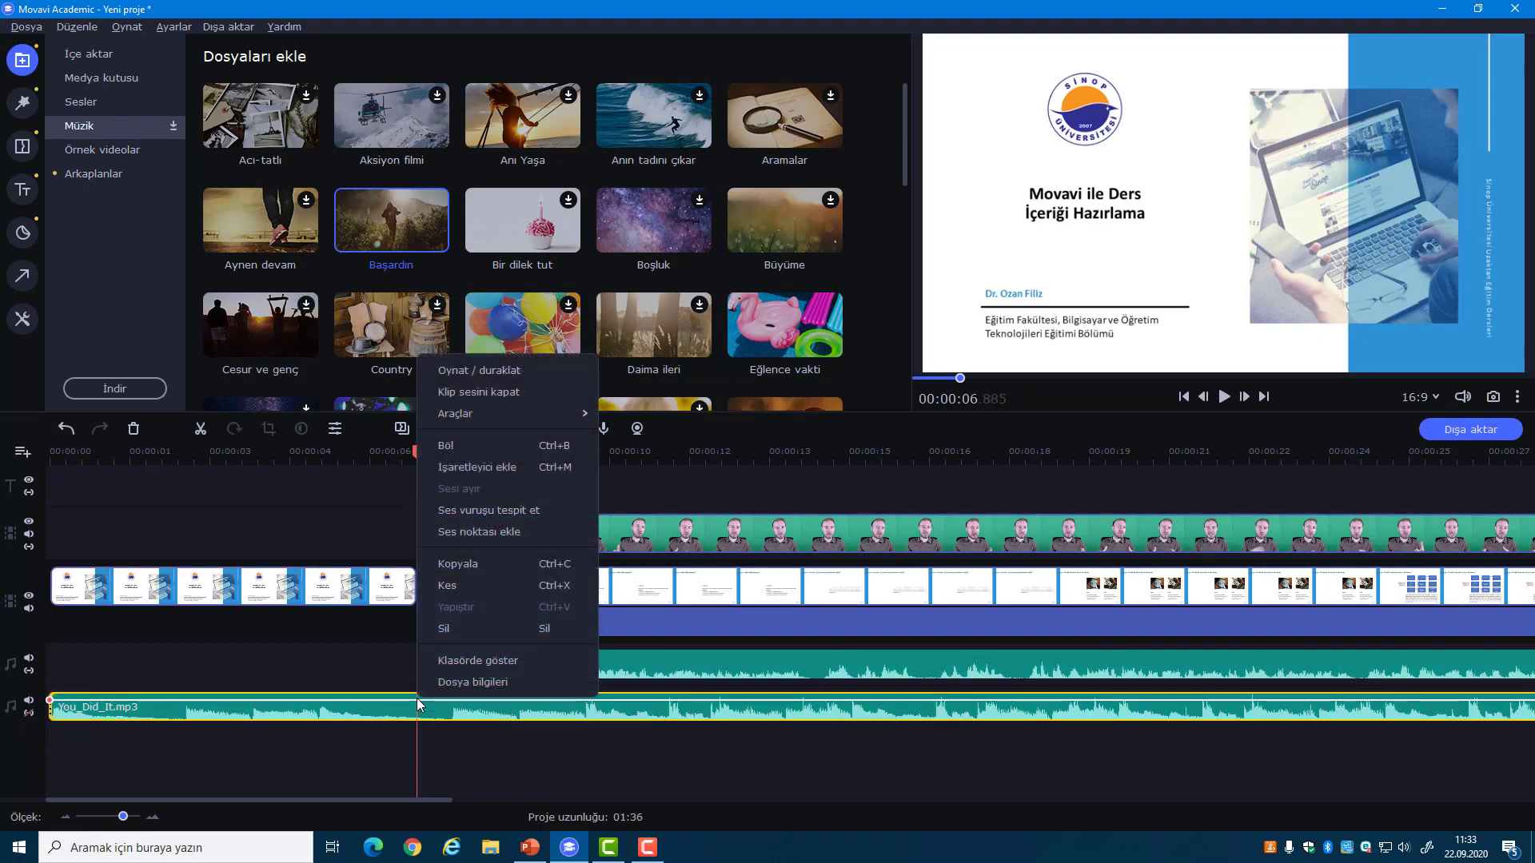
click(452, 439)
click(453, 715)
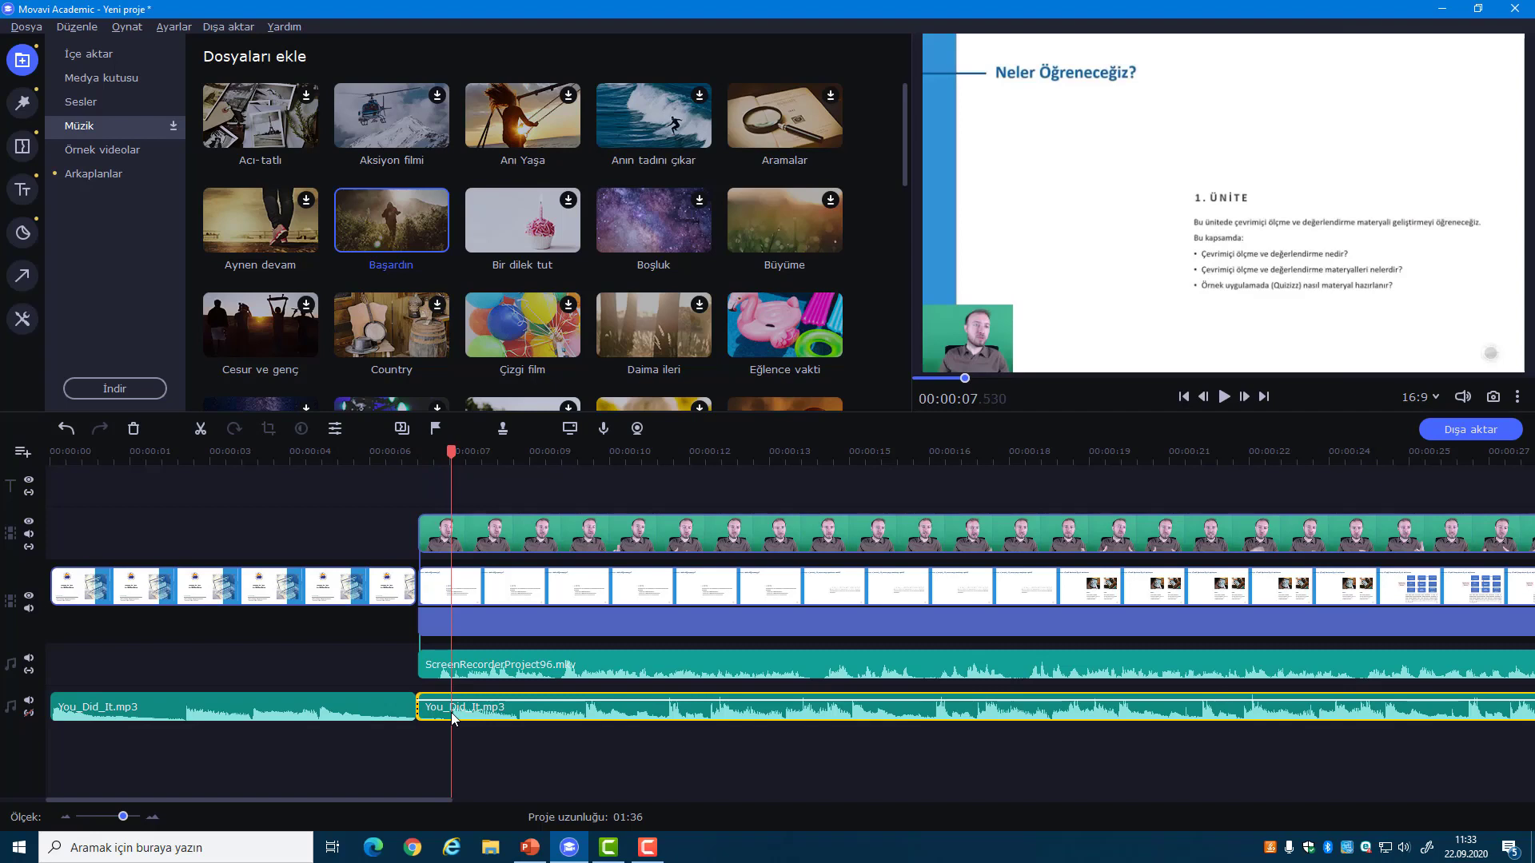
key(Delete)
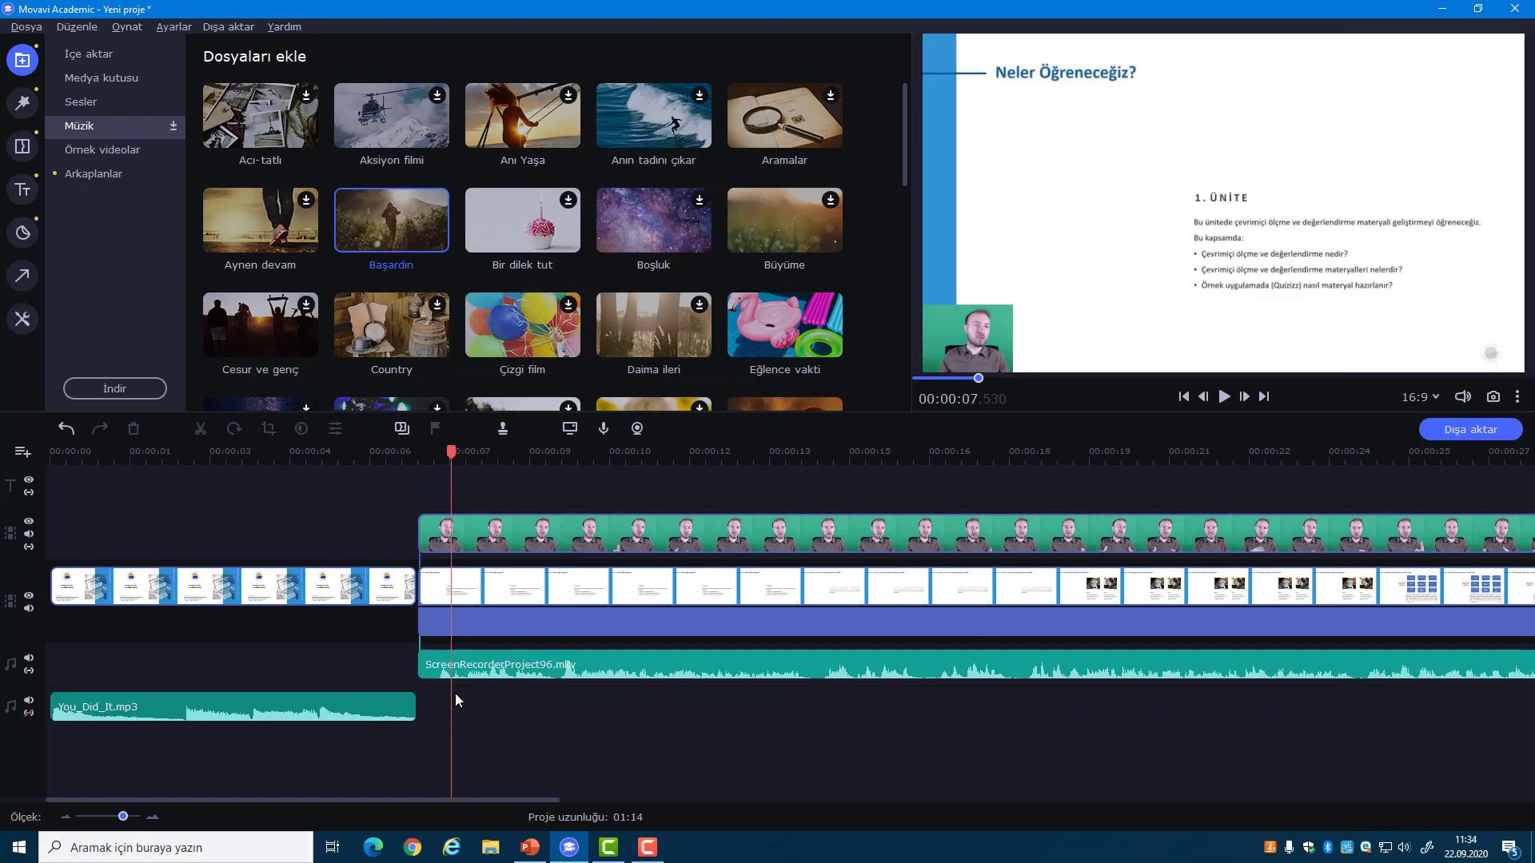
- Play the opening from the timeline start to check the cover image with its trimmed music
click(250, 456)
drag(84, 454, 42, 454)
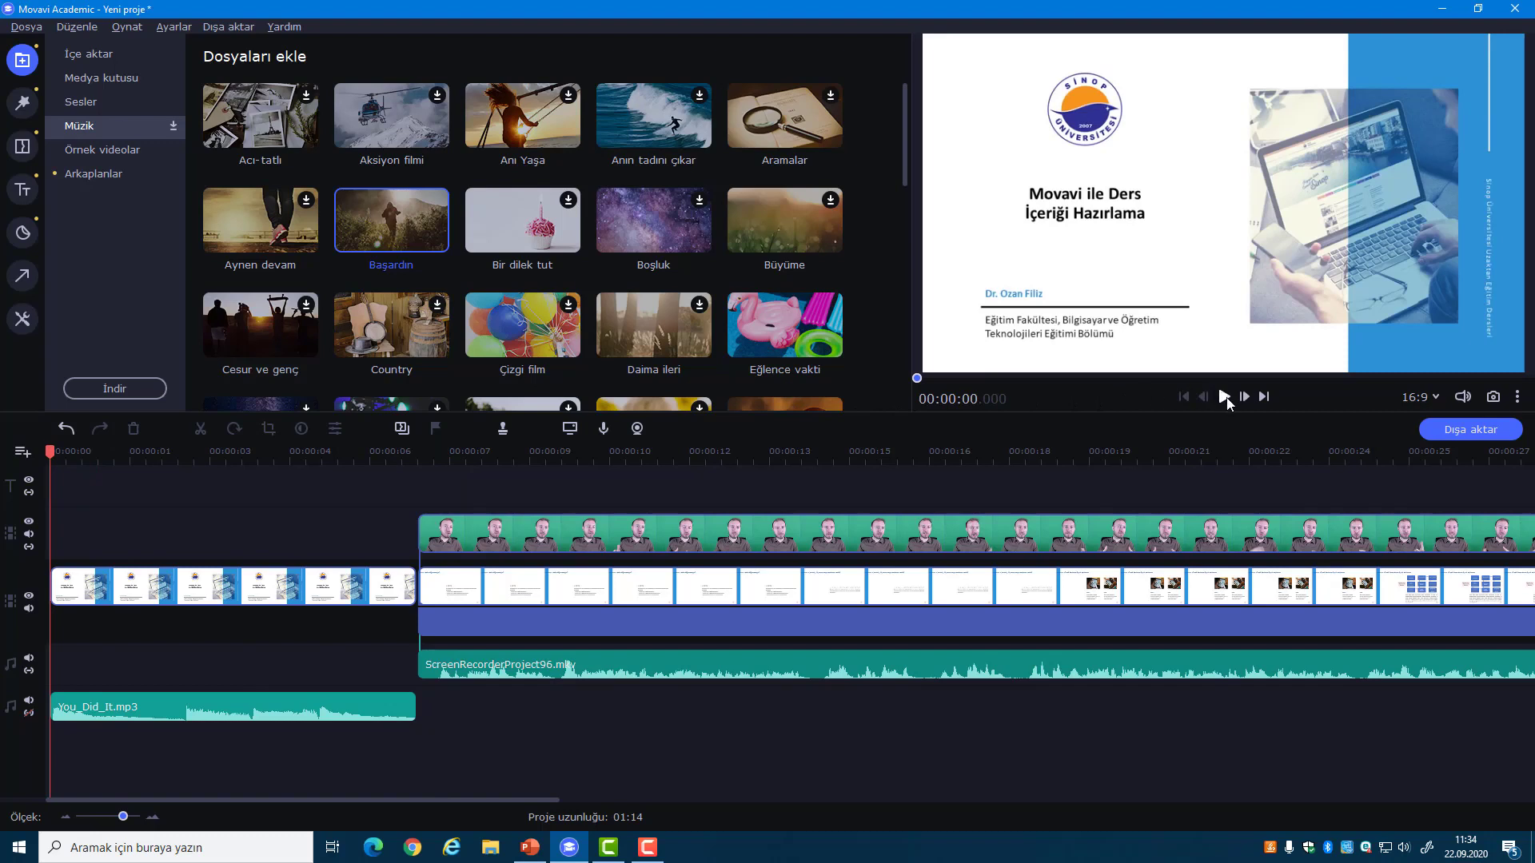
click(1226, 397)
click(1225, 397)
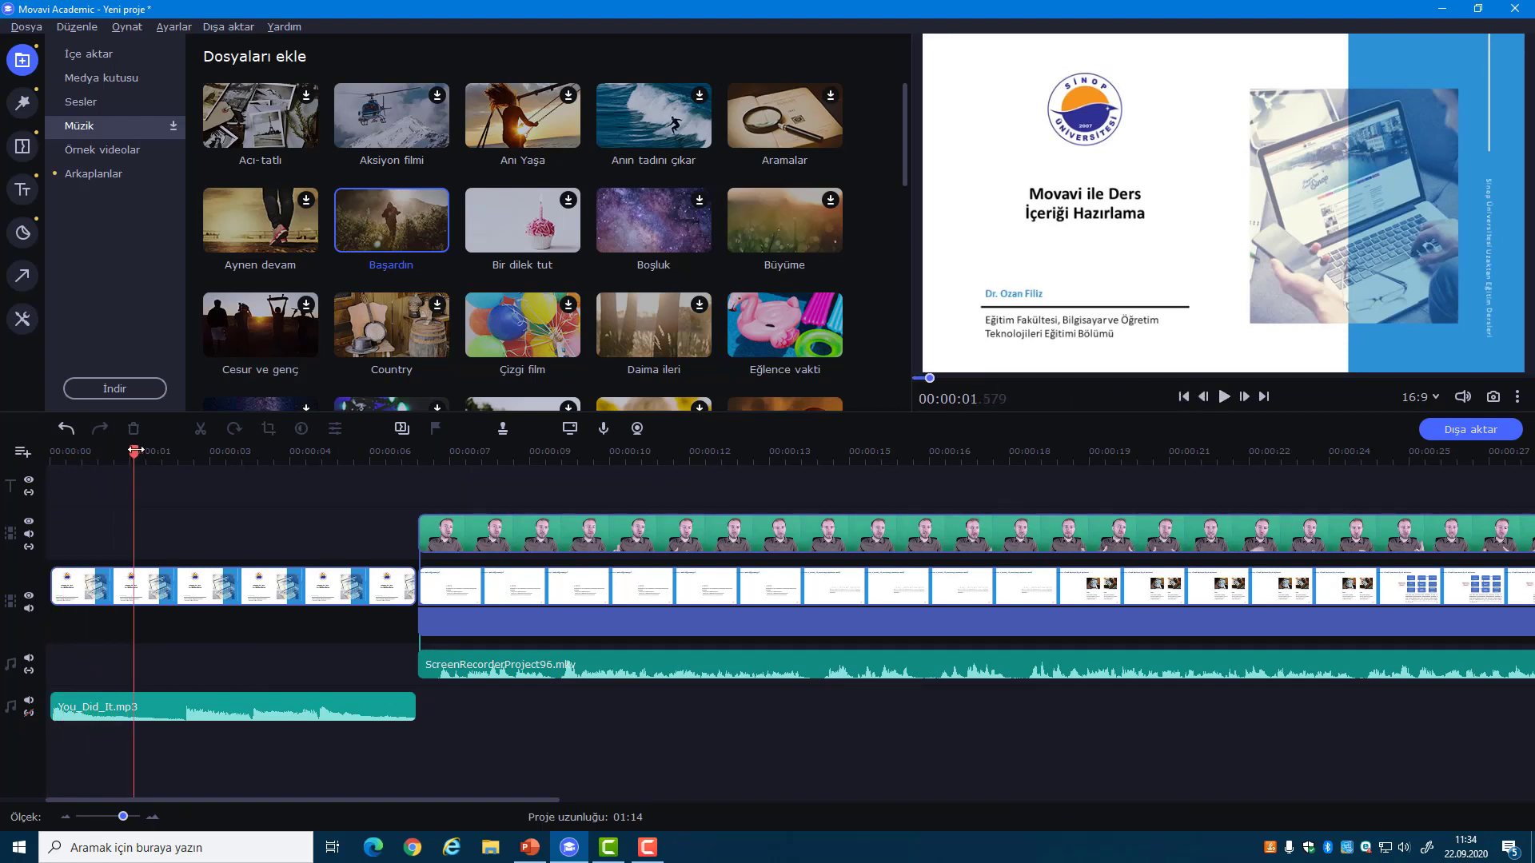
- Add two volume points to the music clip, one near its middle and one just before its end
drag(135, 451, 239, 452)
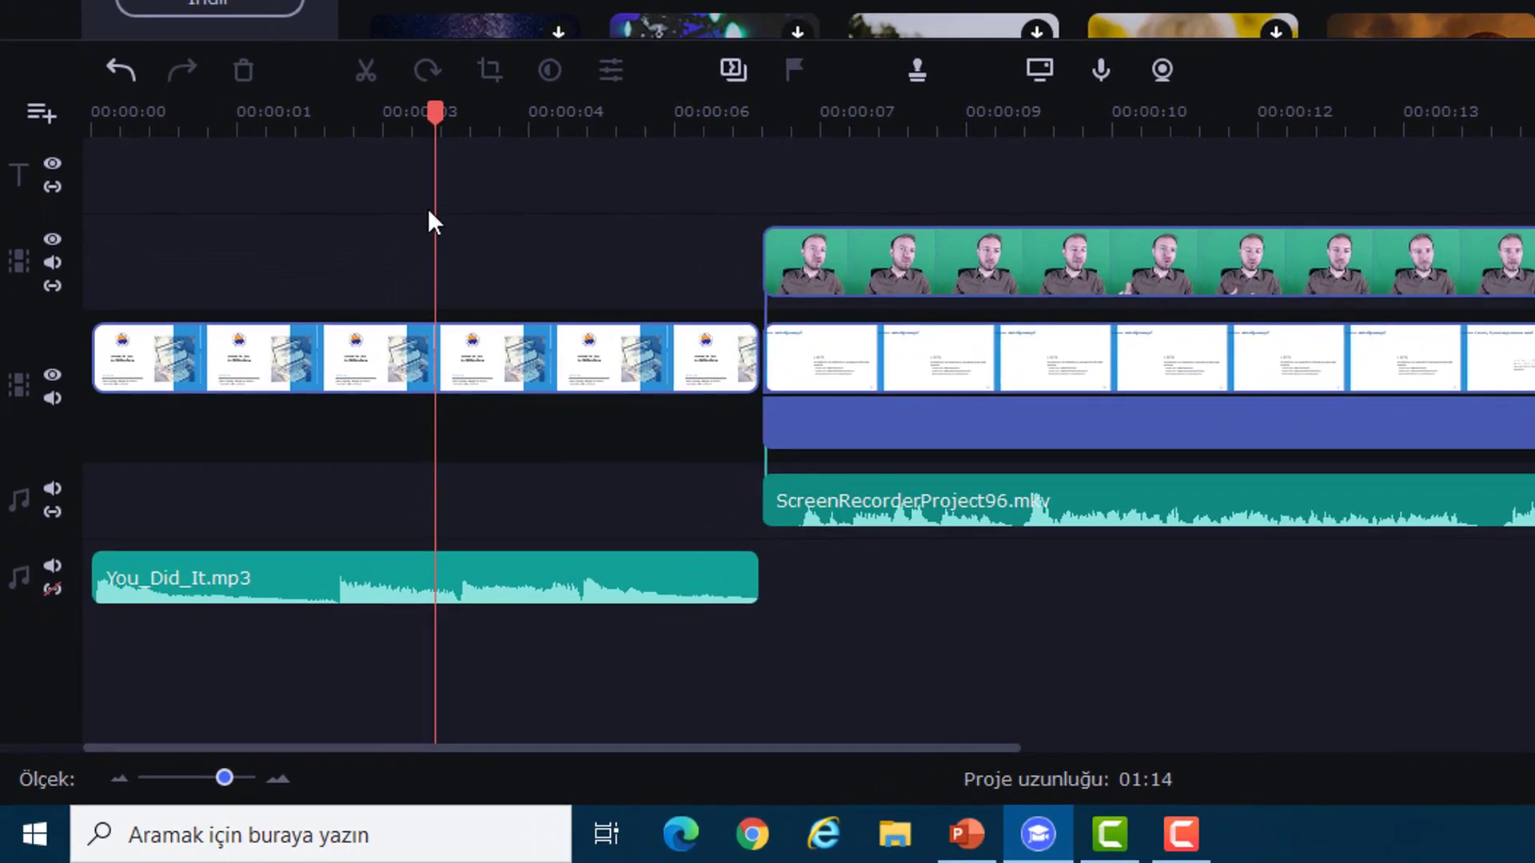
click(402, 577)
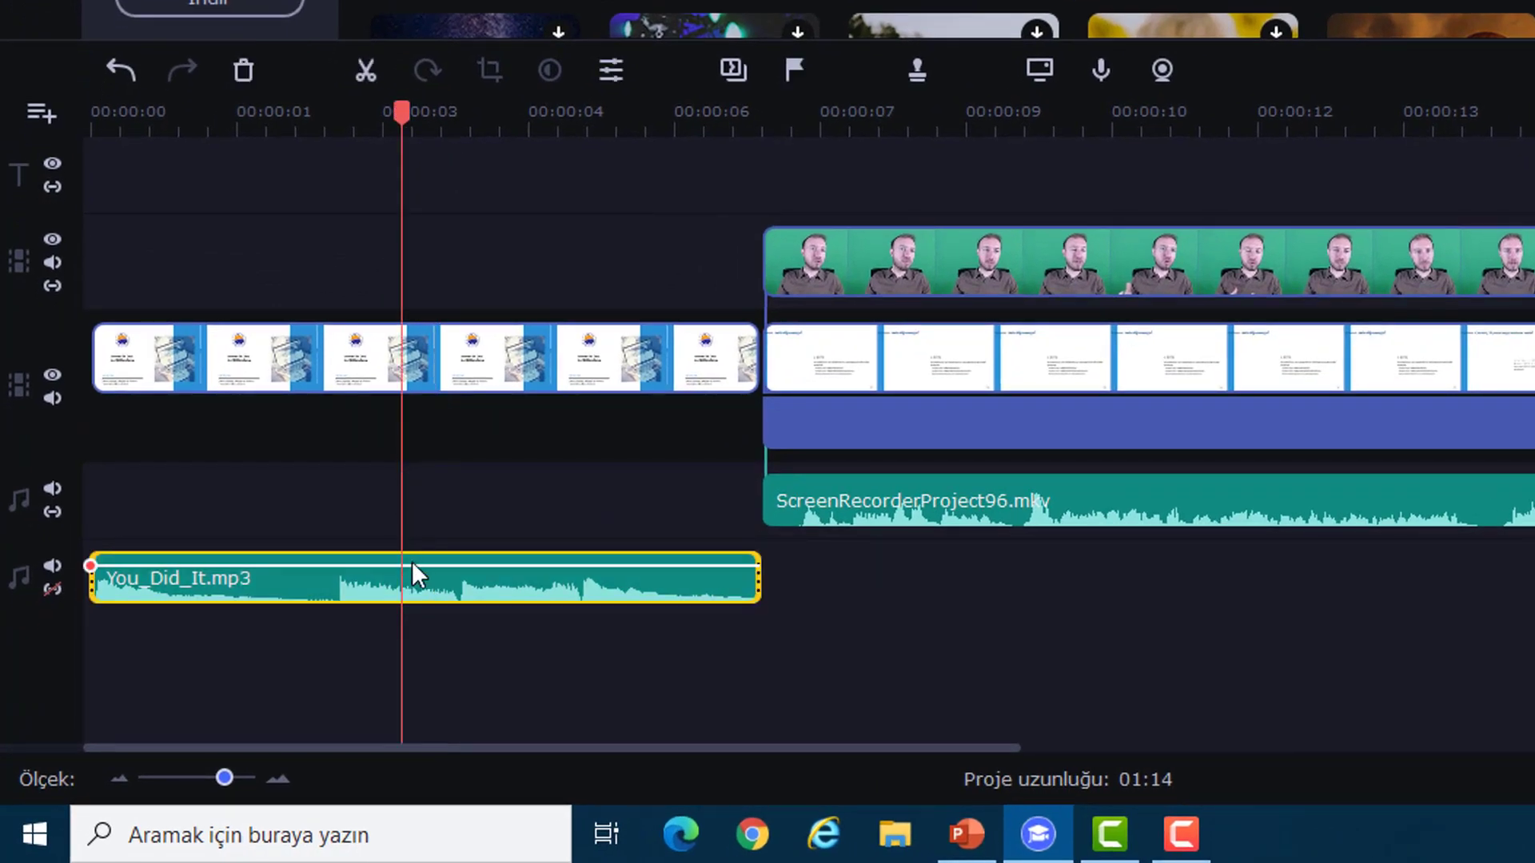
right_click(403, 558)
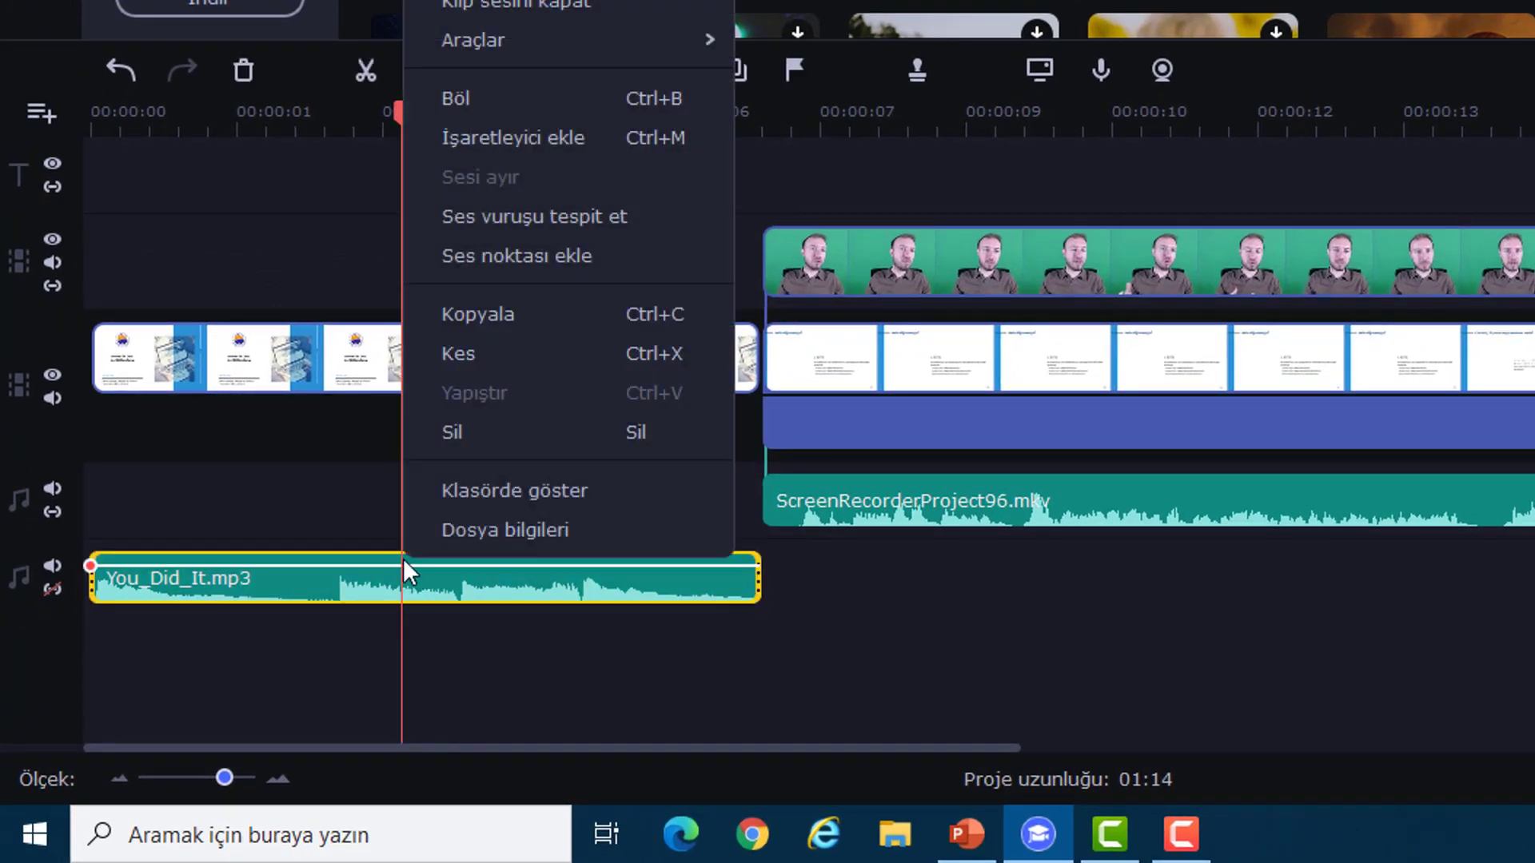
click(503, 257)
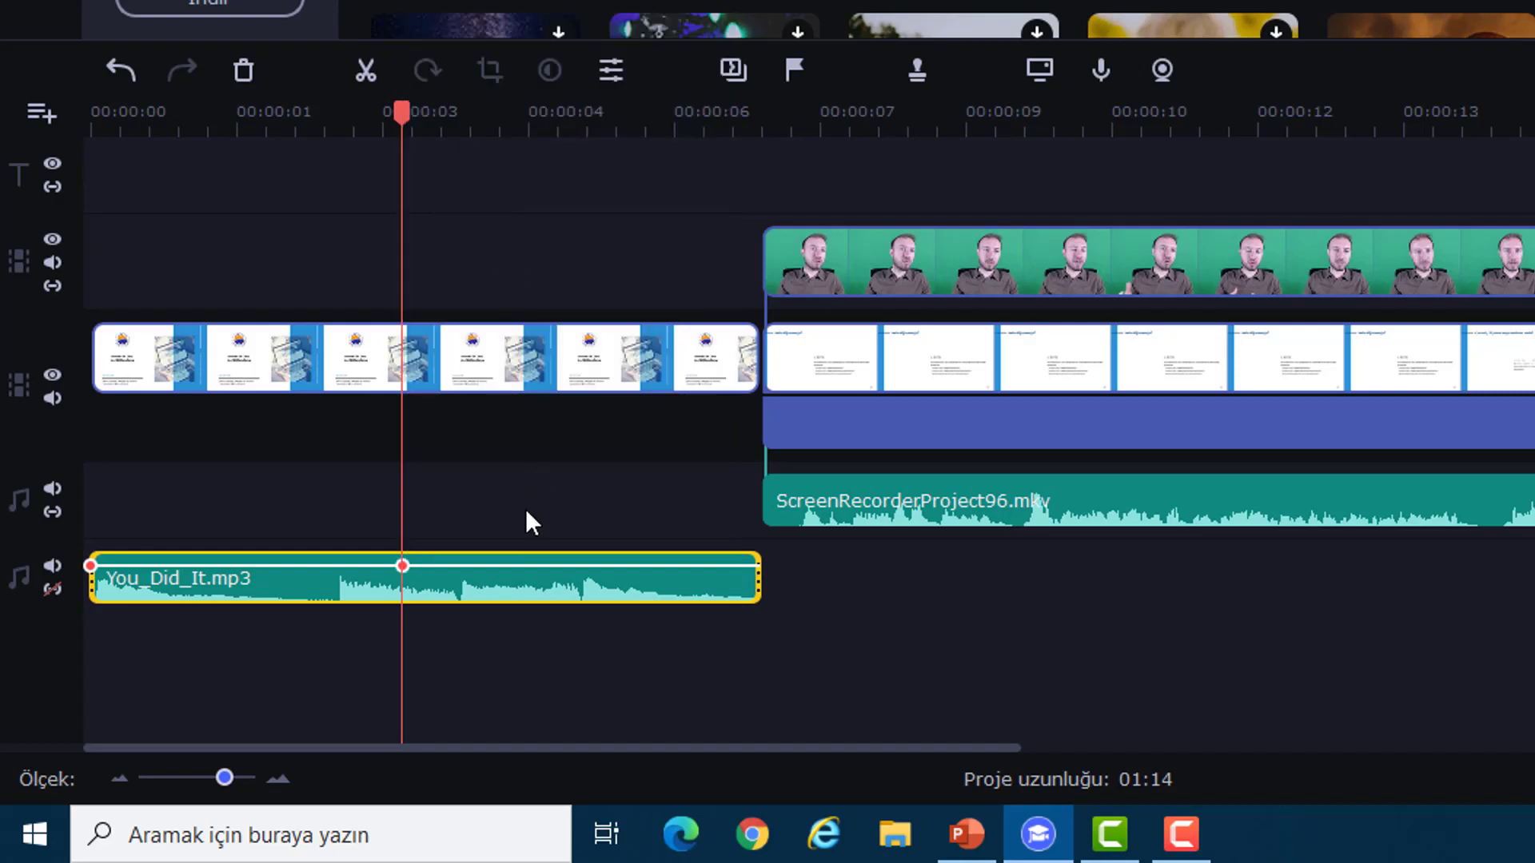
drag(417, 131, 745, 135)
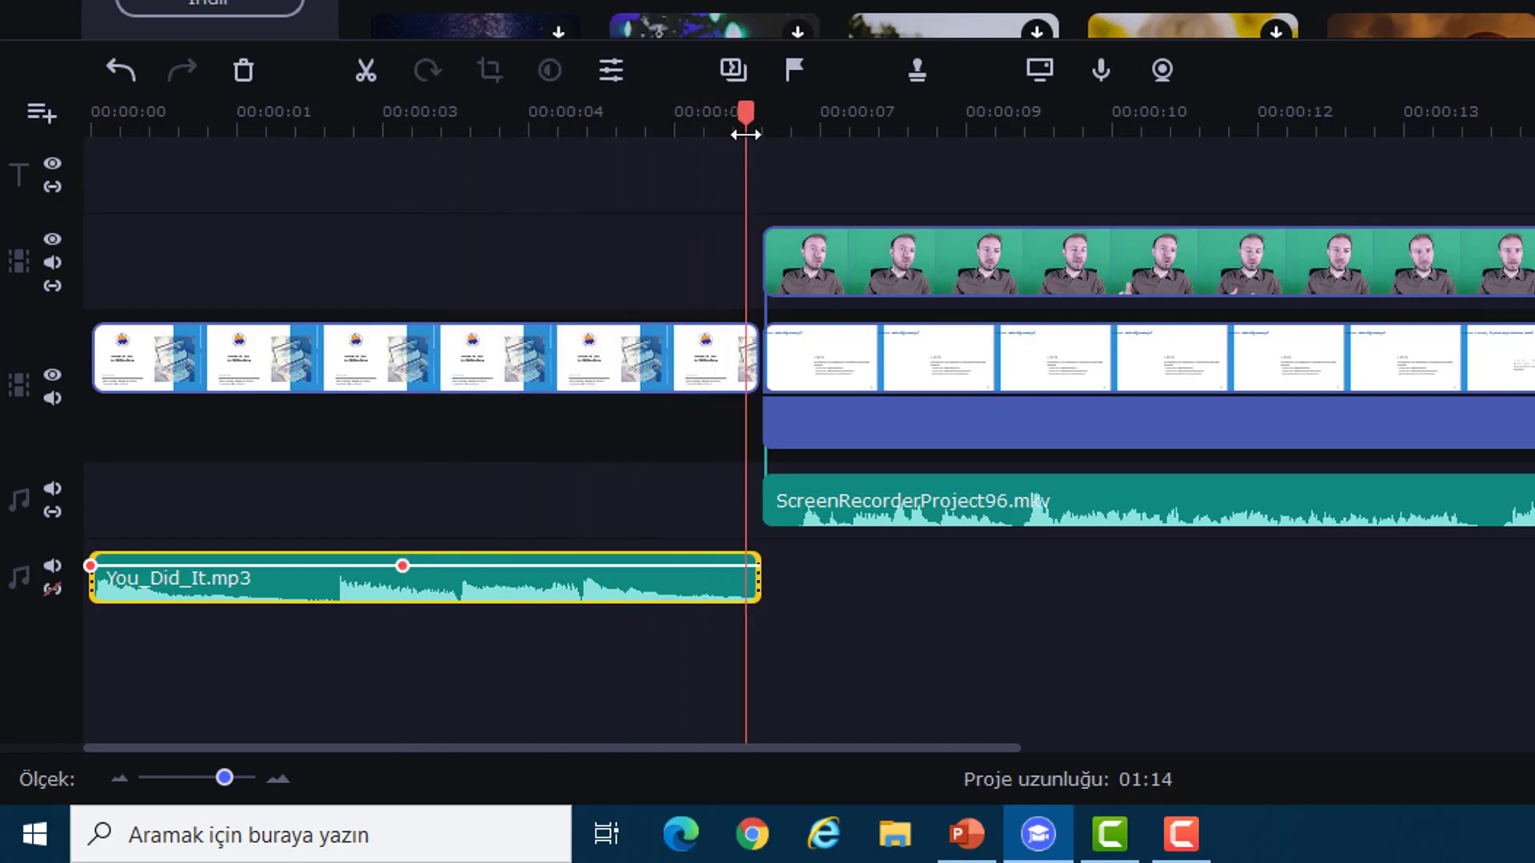
right_click(741, 561)
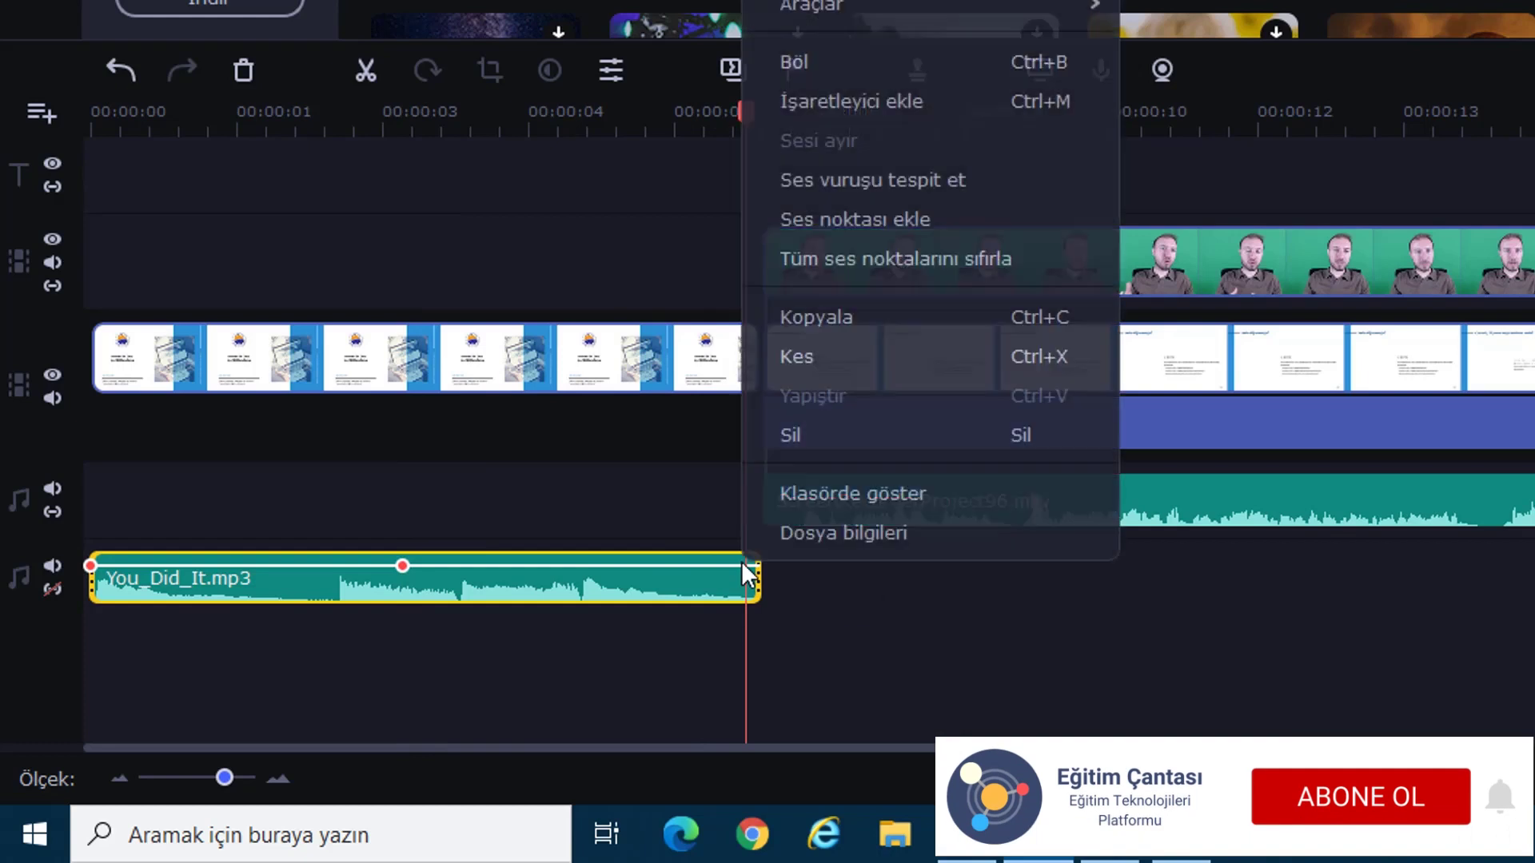
click(834, 226)
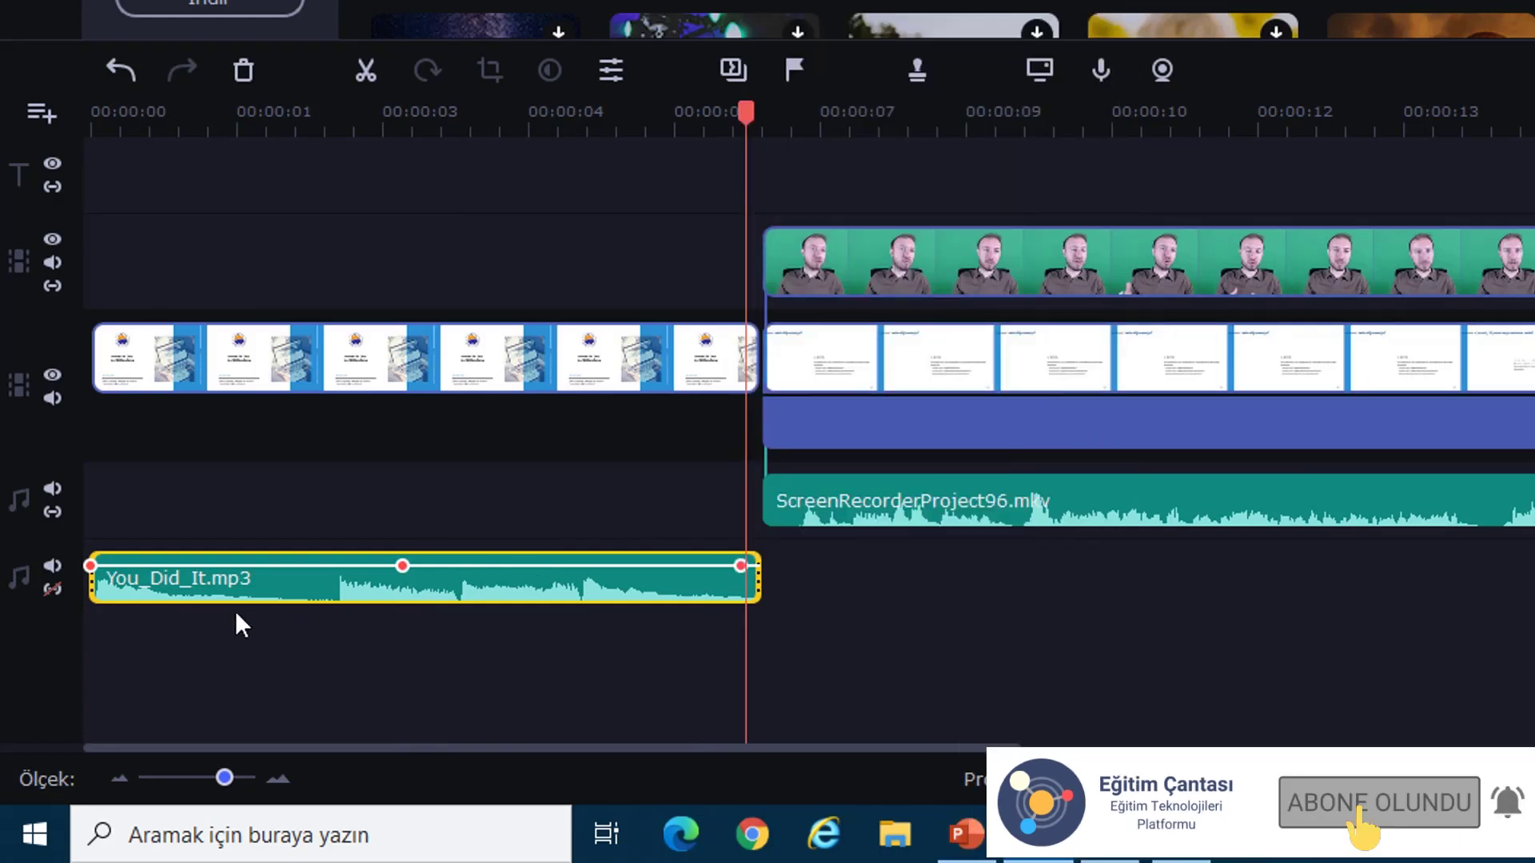
- Lower the music's start and end volume points and slightly lower the middle one to create a fade-in and fade-out
drag(90, 565, 88, 604)
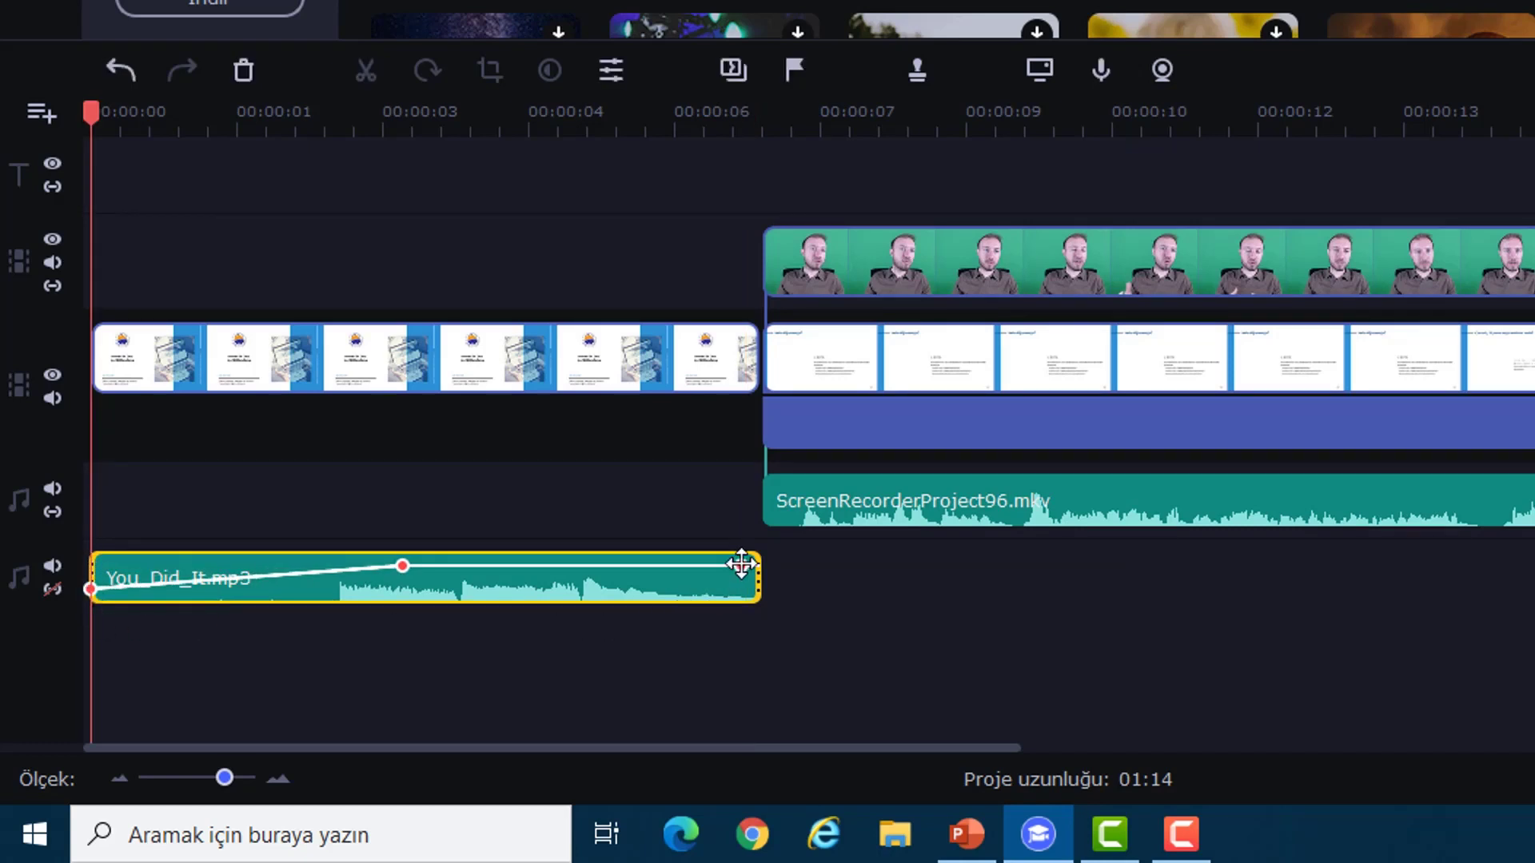
drag(402, 565, 406, 579)
drag(736, 567, 759, 591)
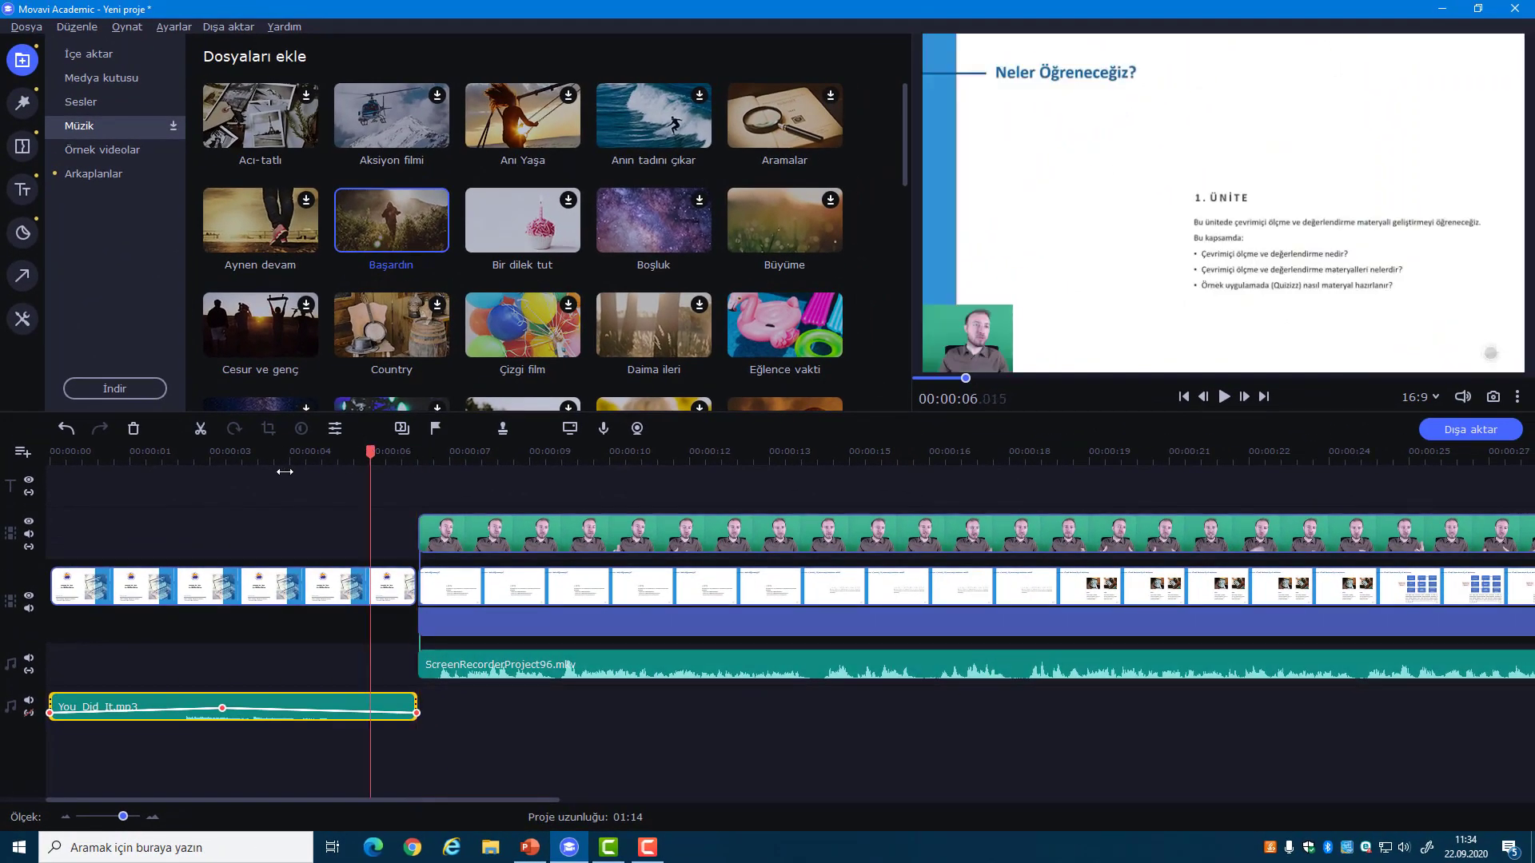
- Play the opening from the timeline start past the cover image to check the music's fade-in and fade-out
drag(760, 112, 69, 117)
drag(41, 454, 39, 454)
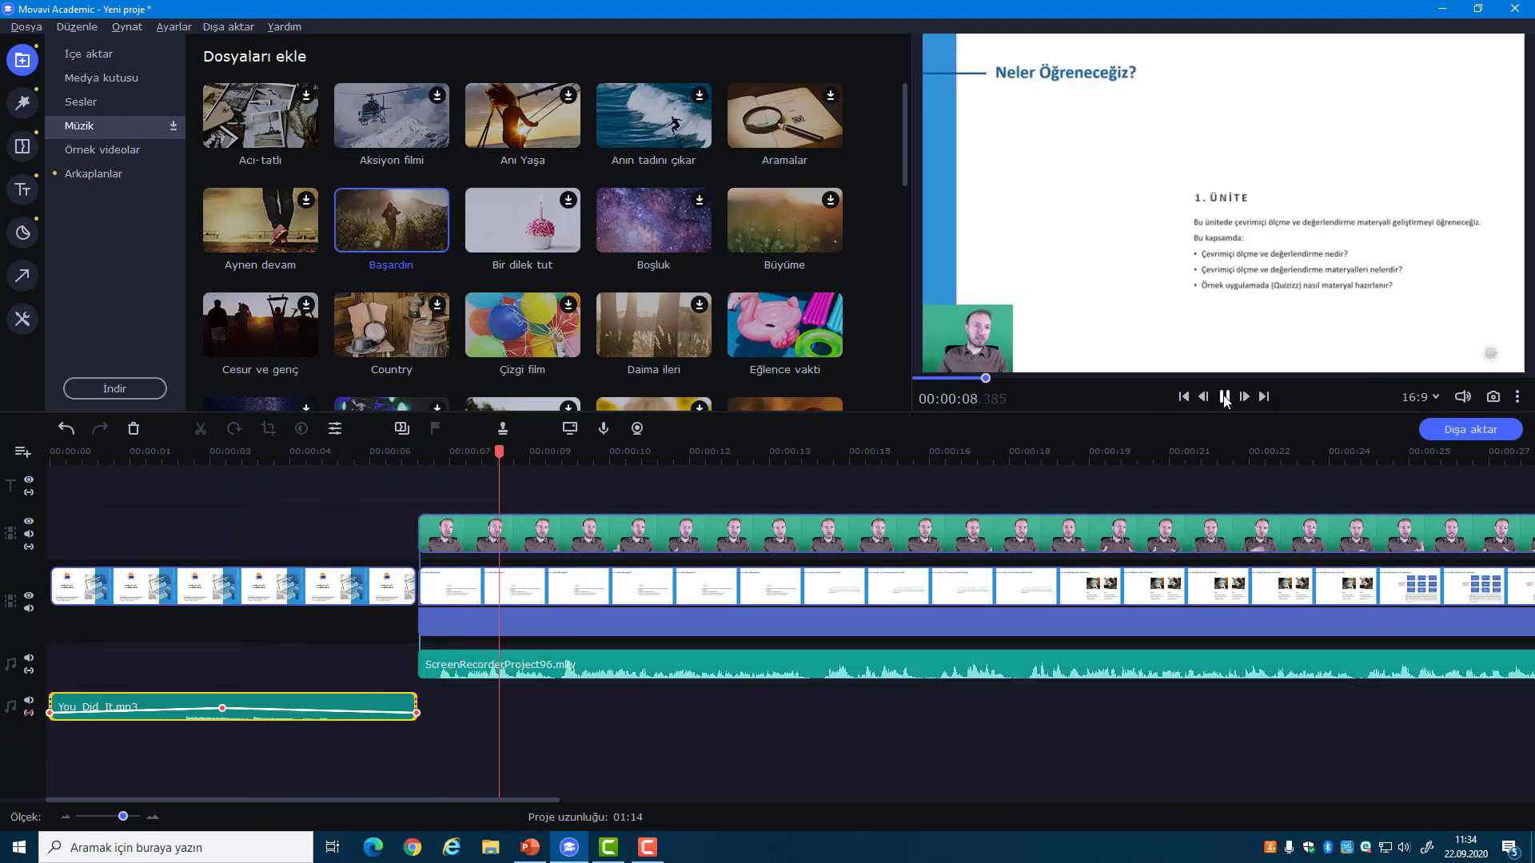
click(1224, 397)
- Copy the cover image together with its music clip and paste both at the end of the recording
drag(235, 534, 218, 729)
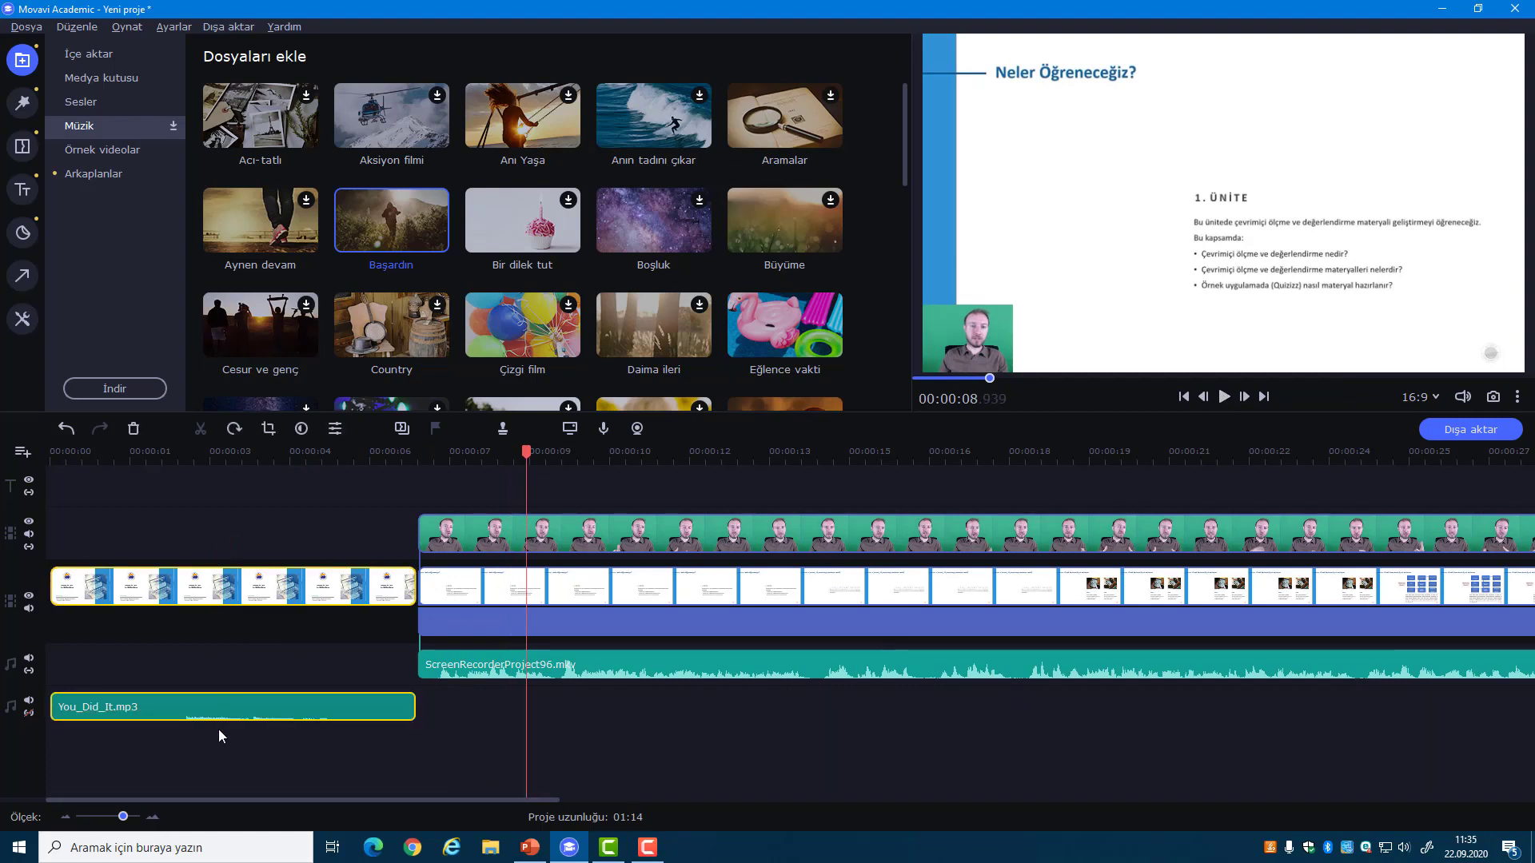
drag(201, 518, 228, 761)
right_click(227, 702)
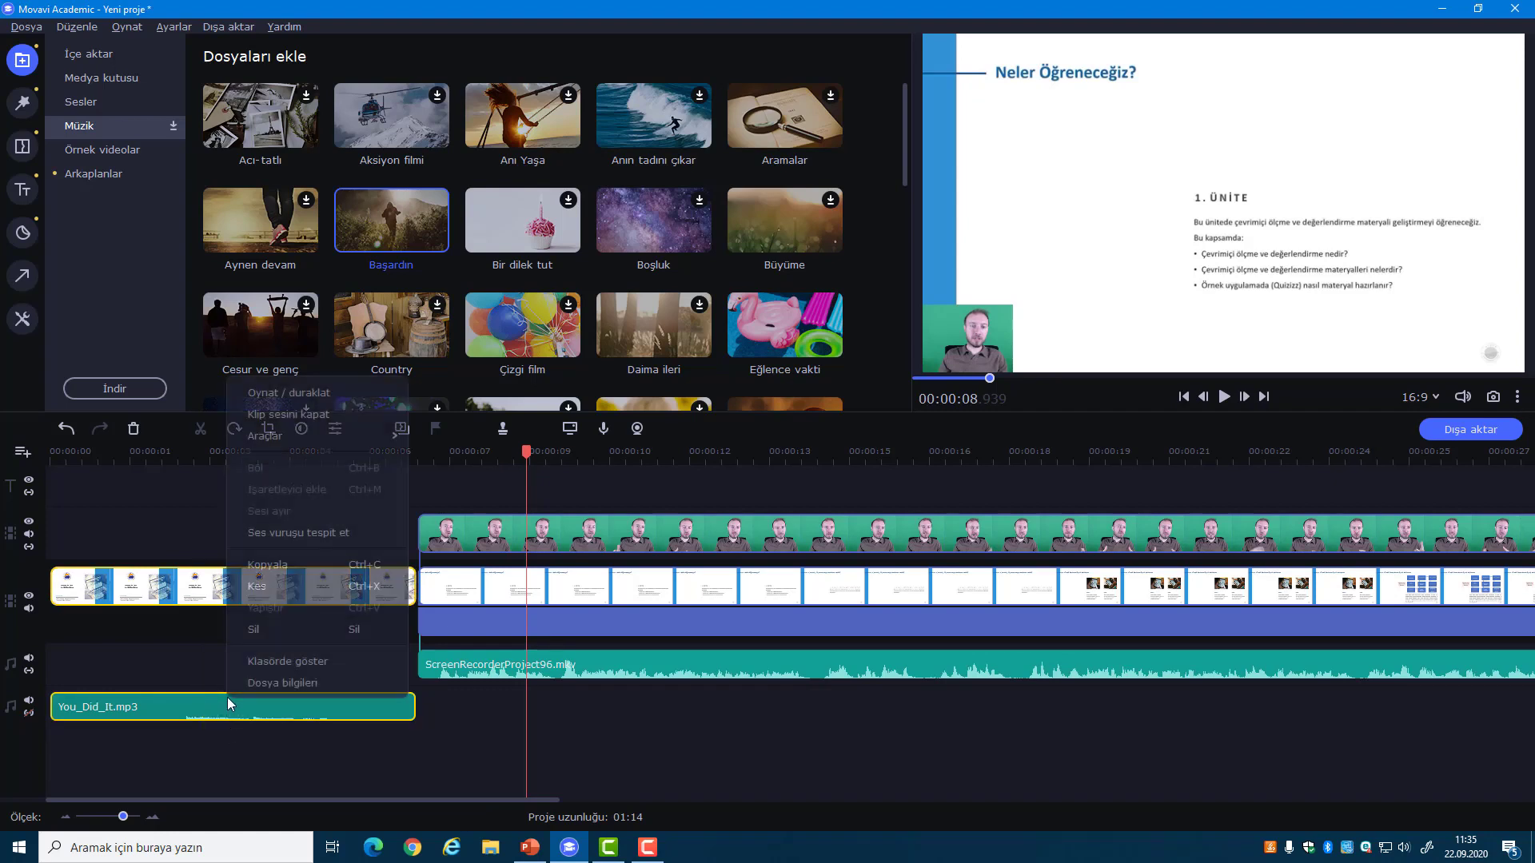
click(252, 567)
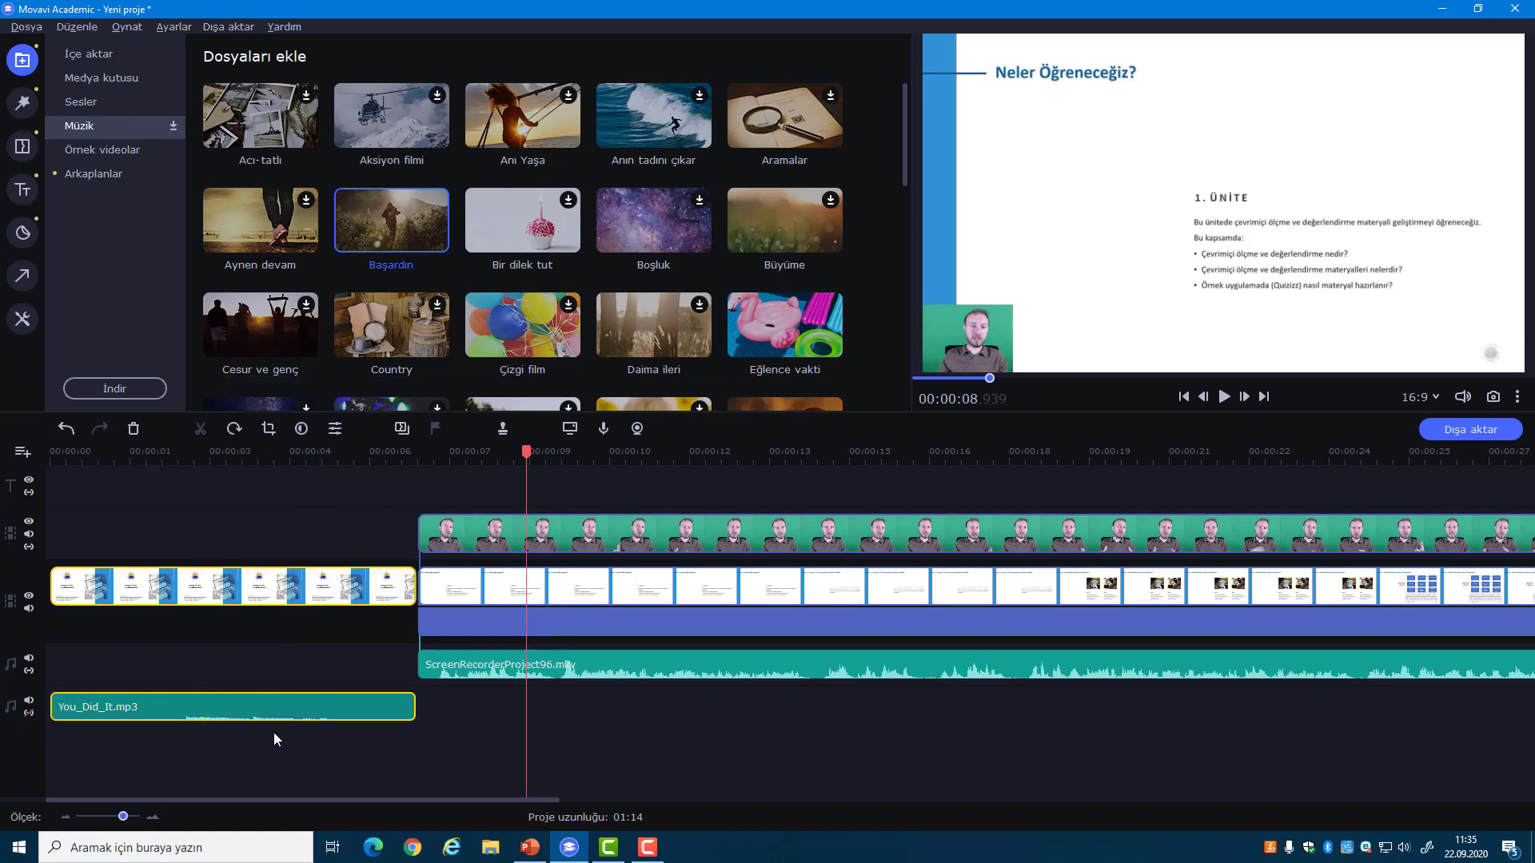
drag(382, 802, 1368, 744)
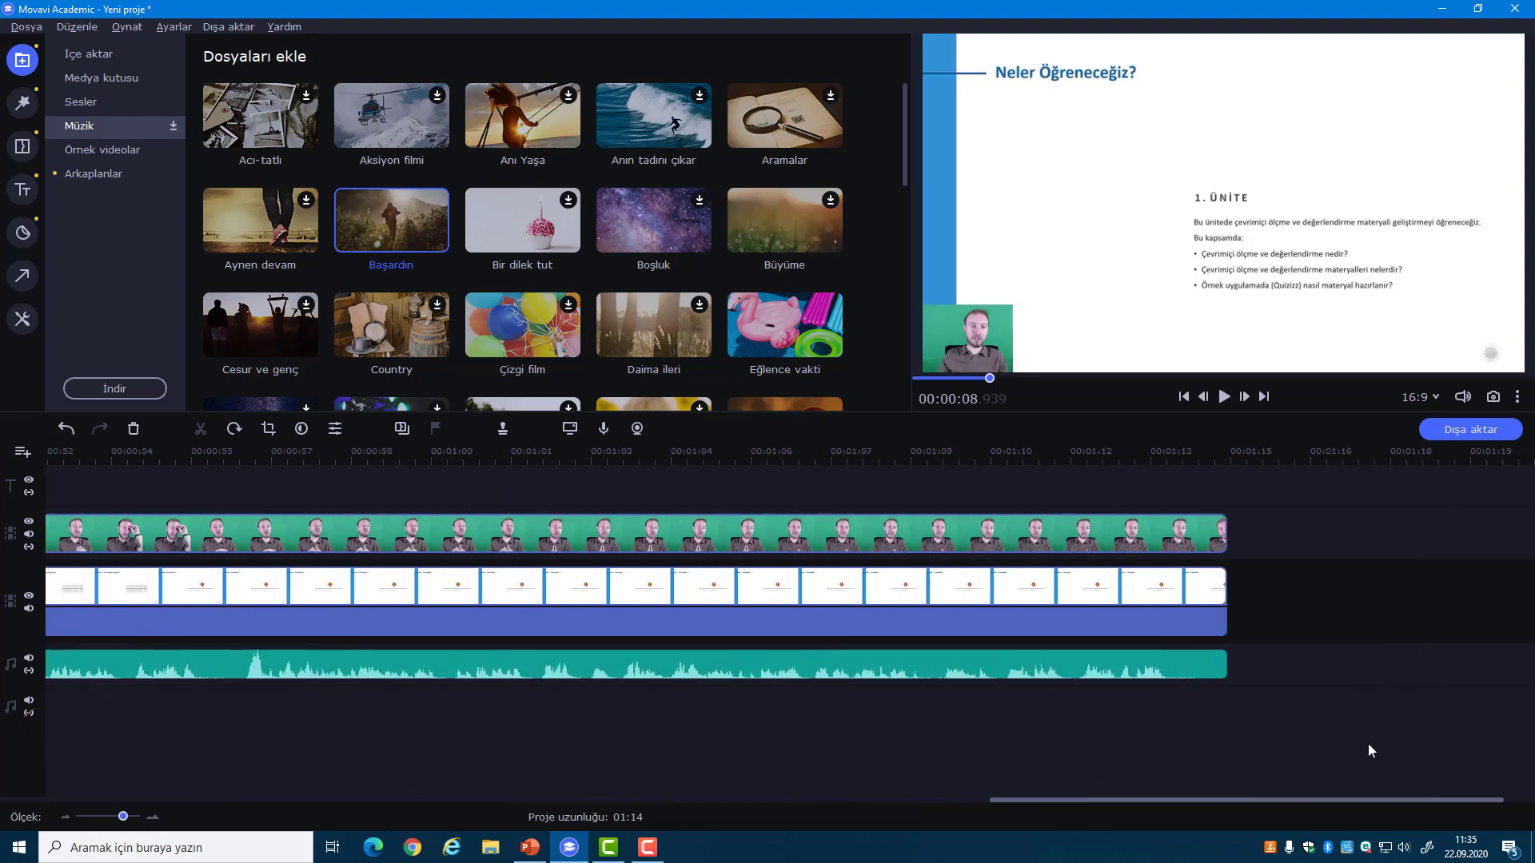
click(1152, 451)
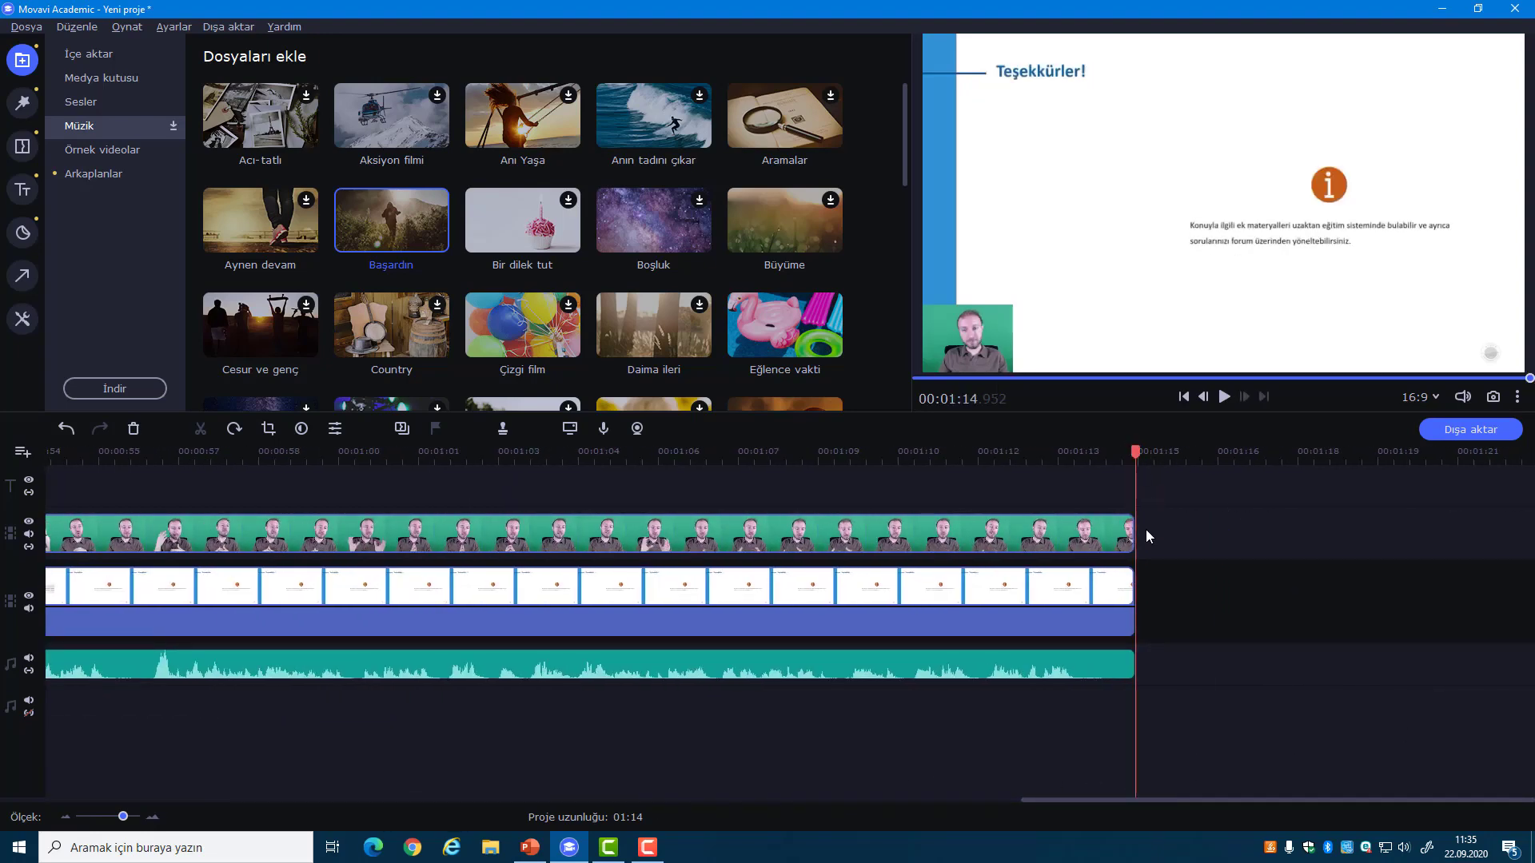
key(ctrl+v)
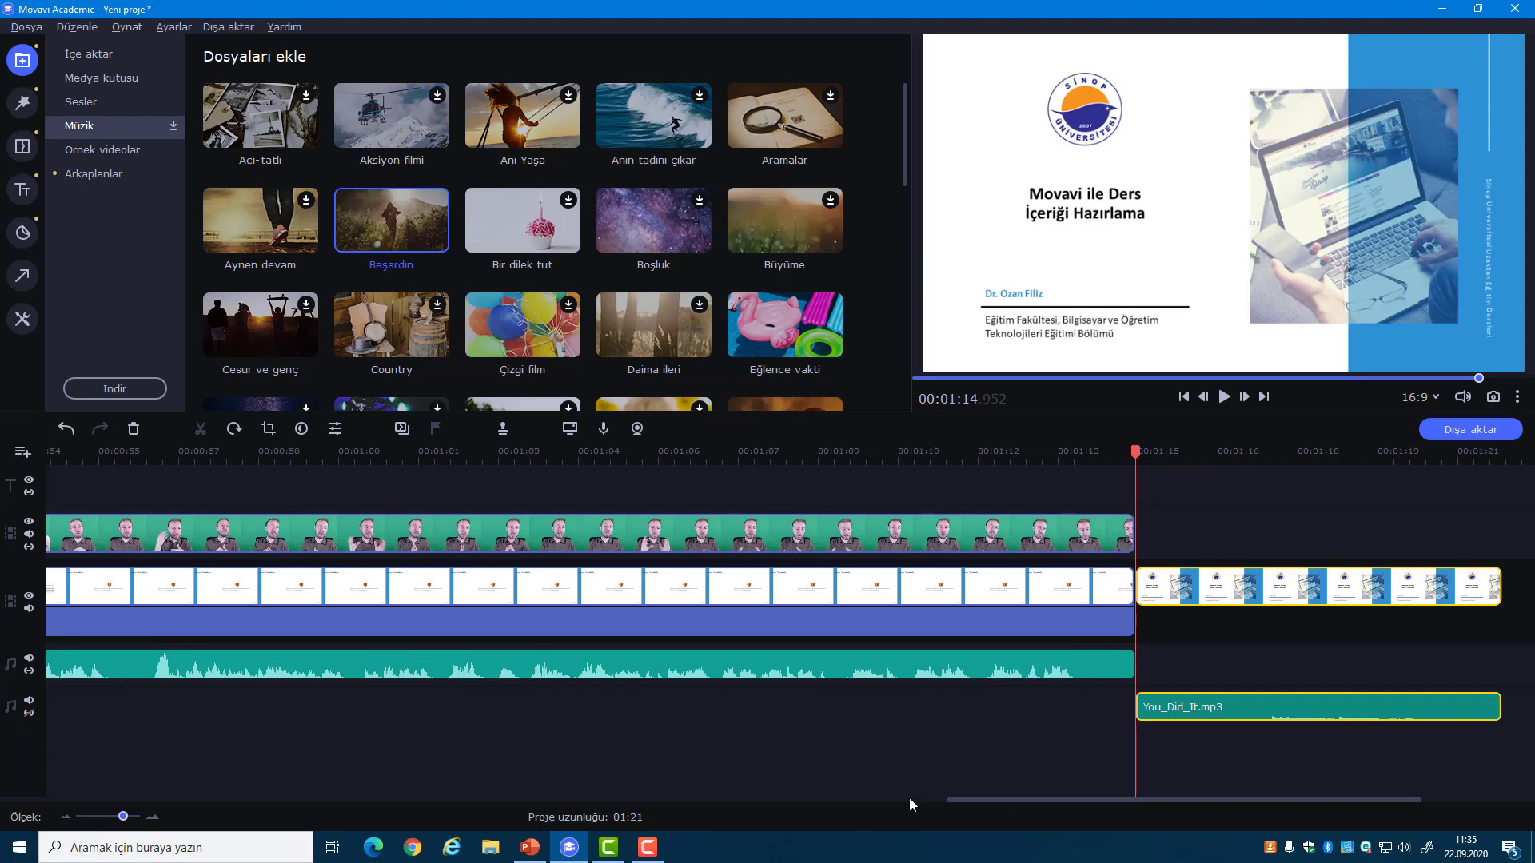
drag(954, 800, 97, 762)
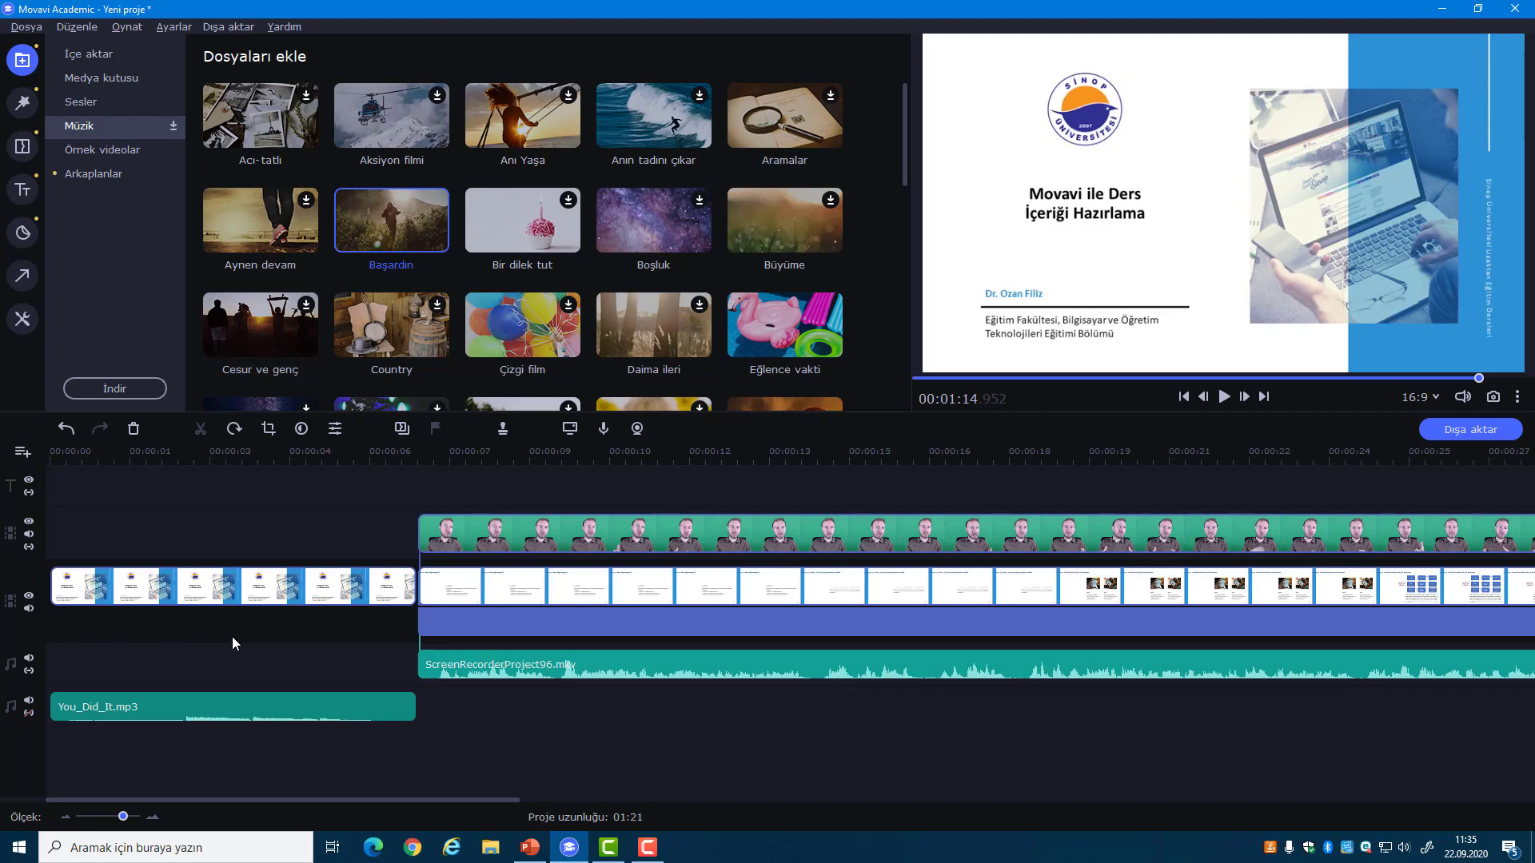
- Save the project to the desktop (Masaüstü) under the name movavi-anlatım
click(108, 79)
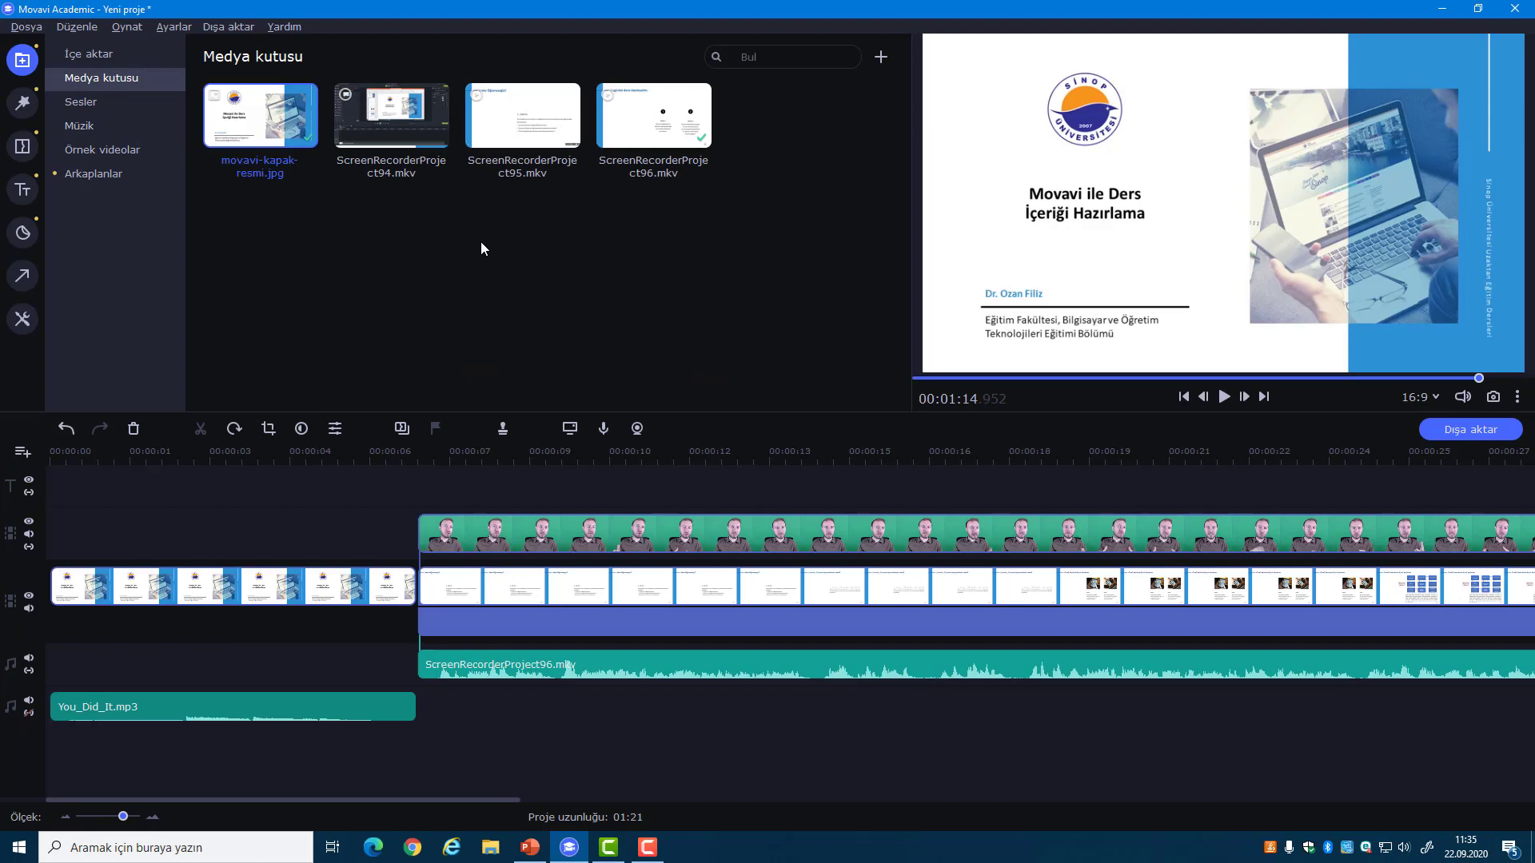
click(27, 28)
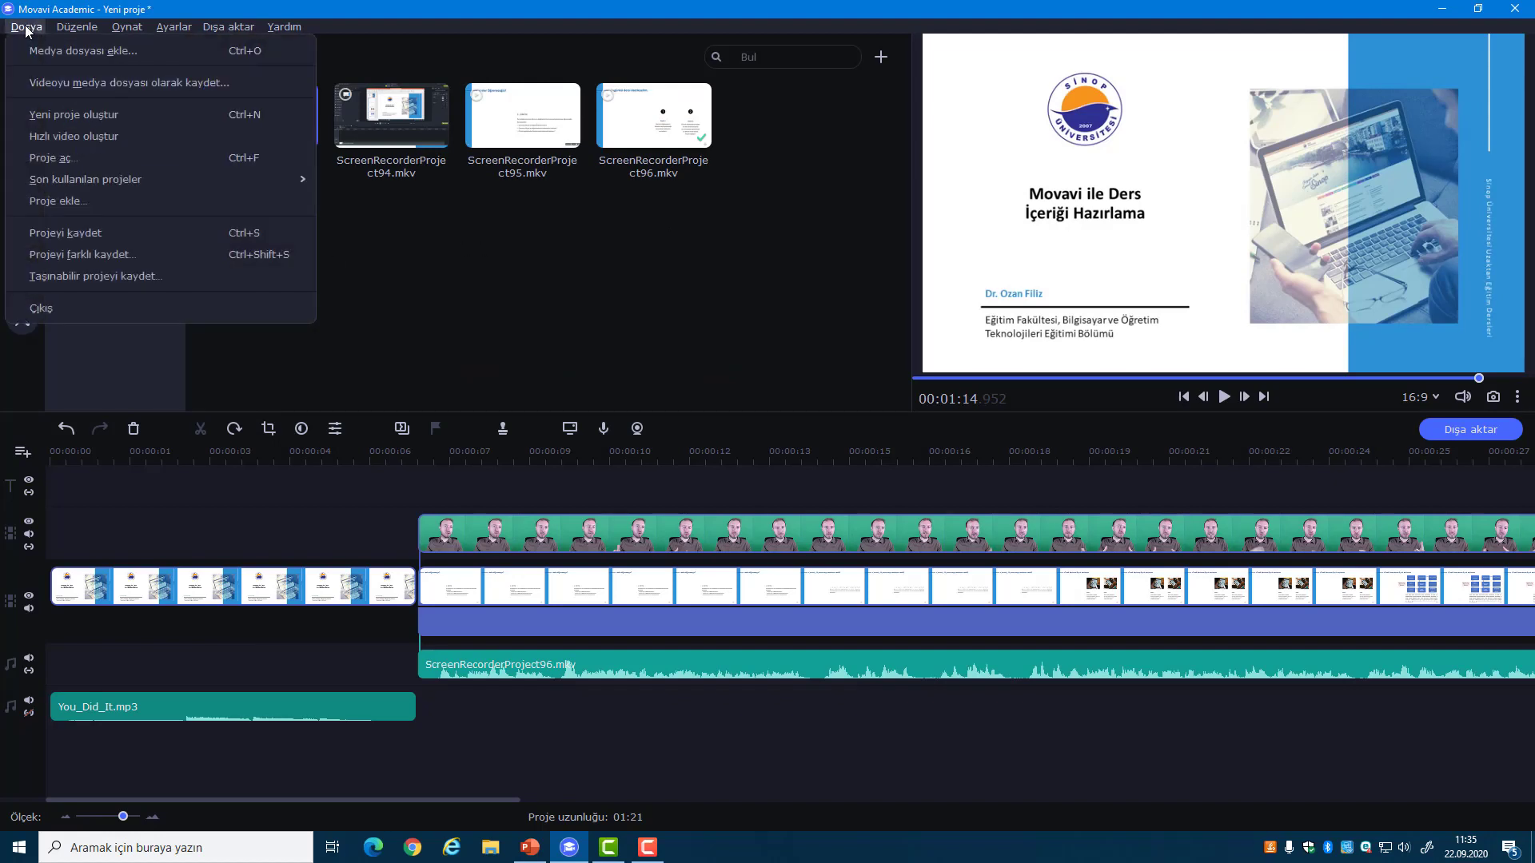
click(58, 234)
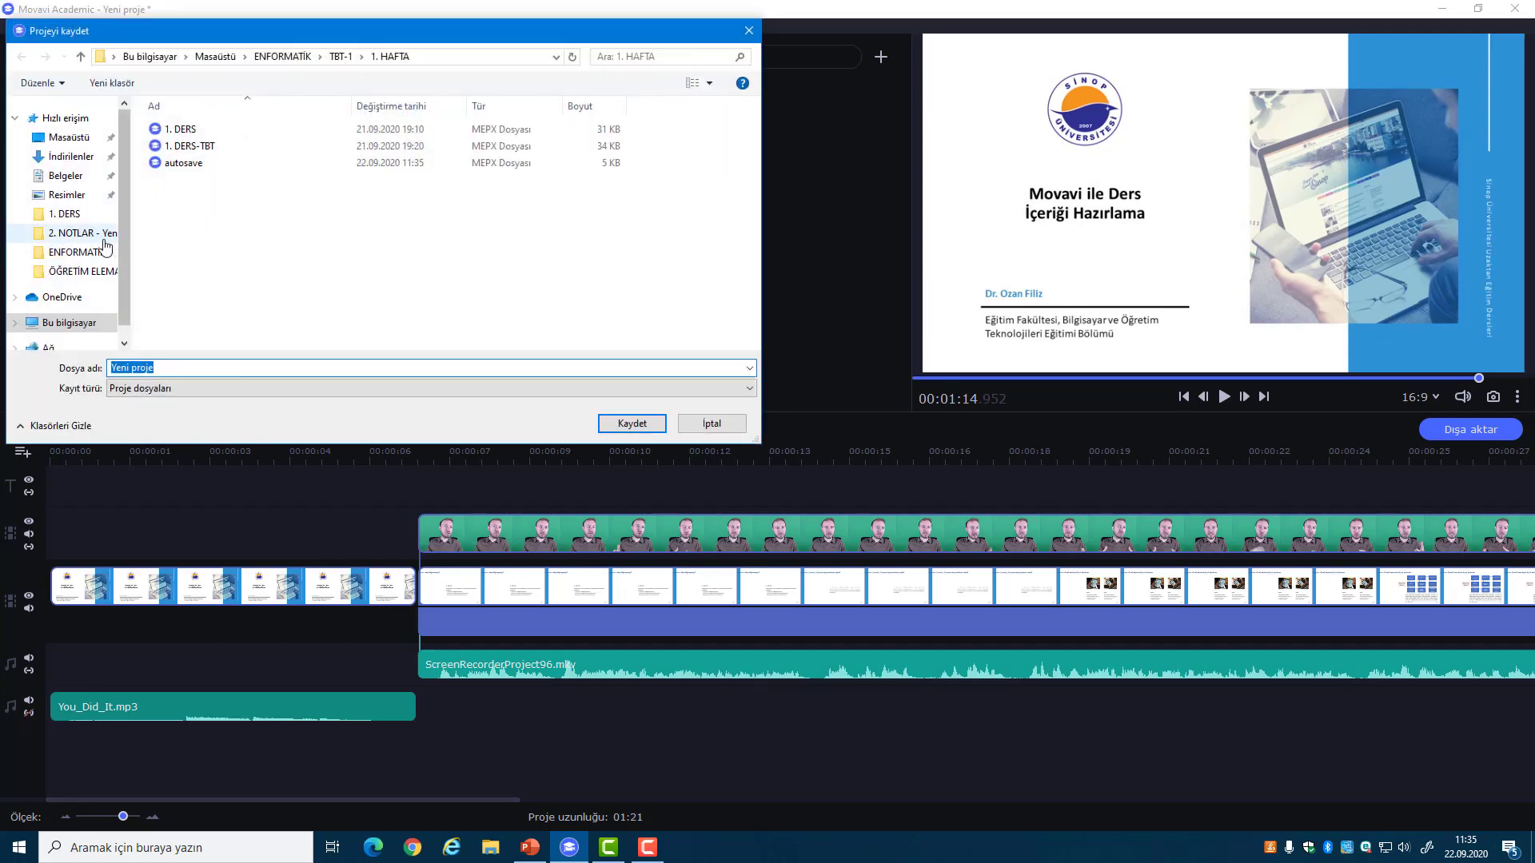
click(69, 137)
drag(111, 368, 130, 373)
key(ctrl+a)
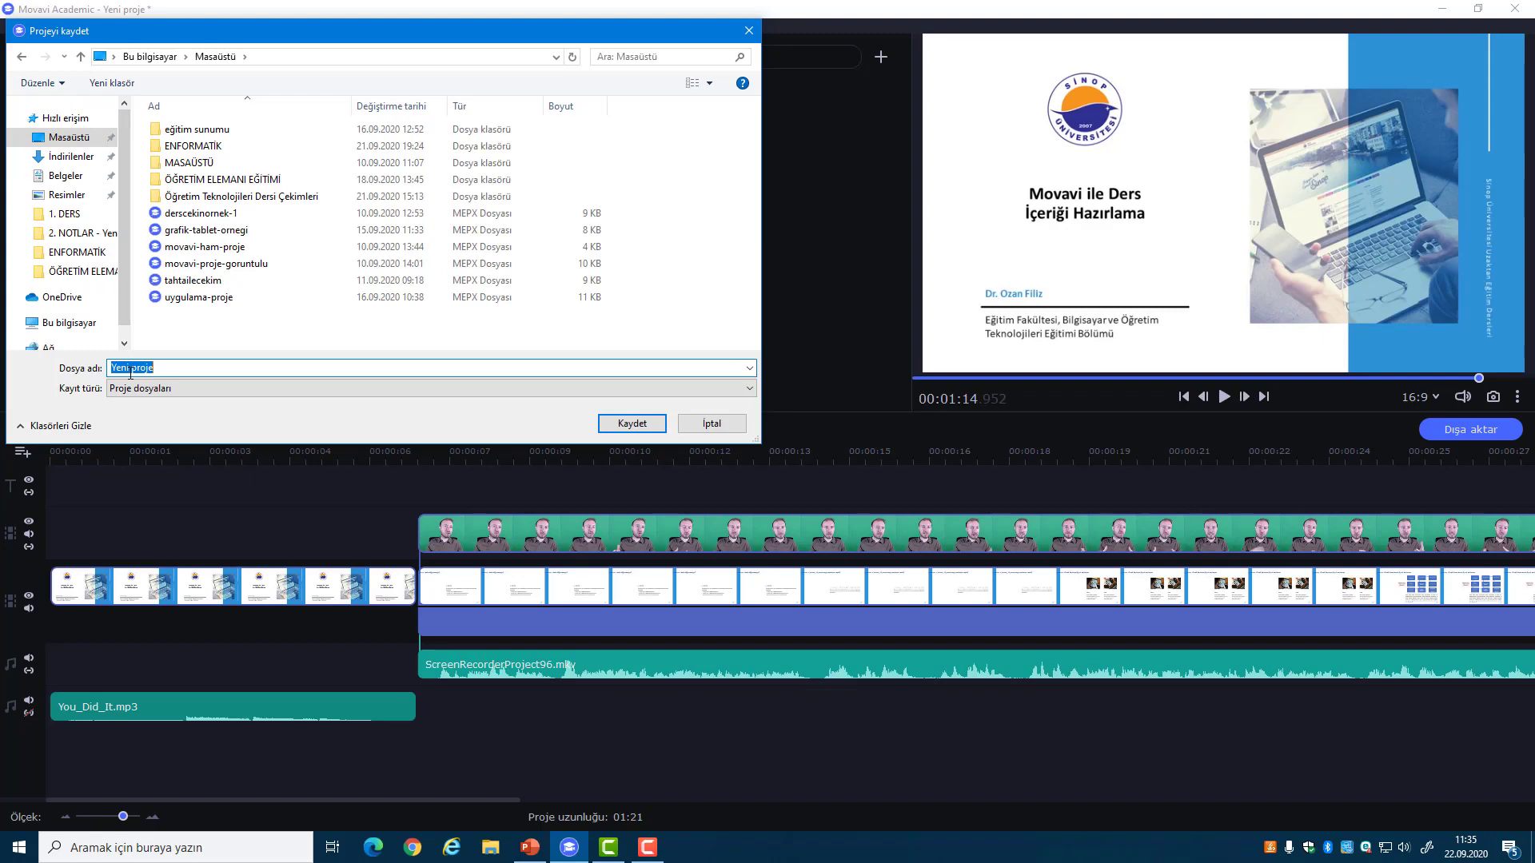
text(movavi-anlatım)
click(632, 424)
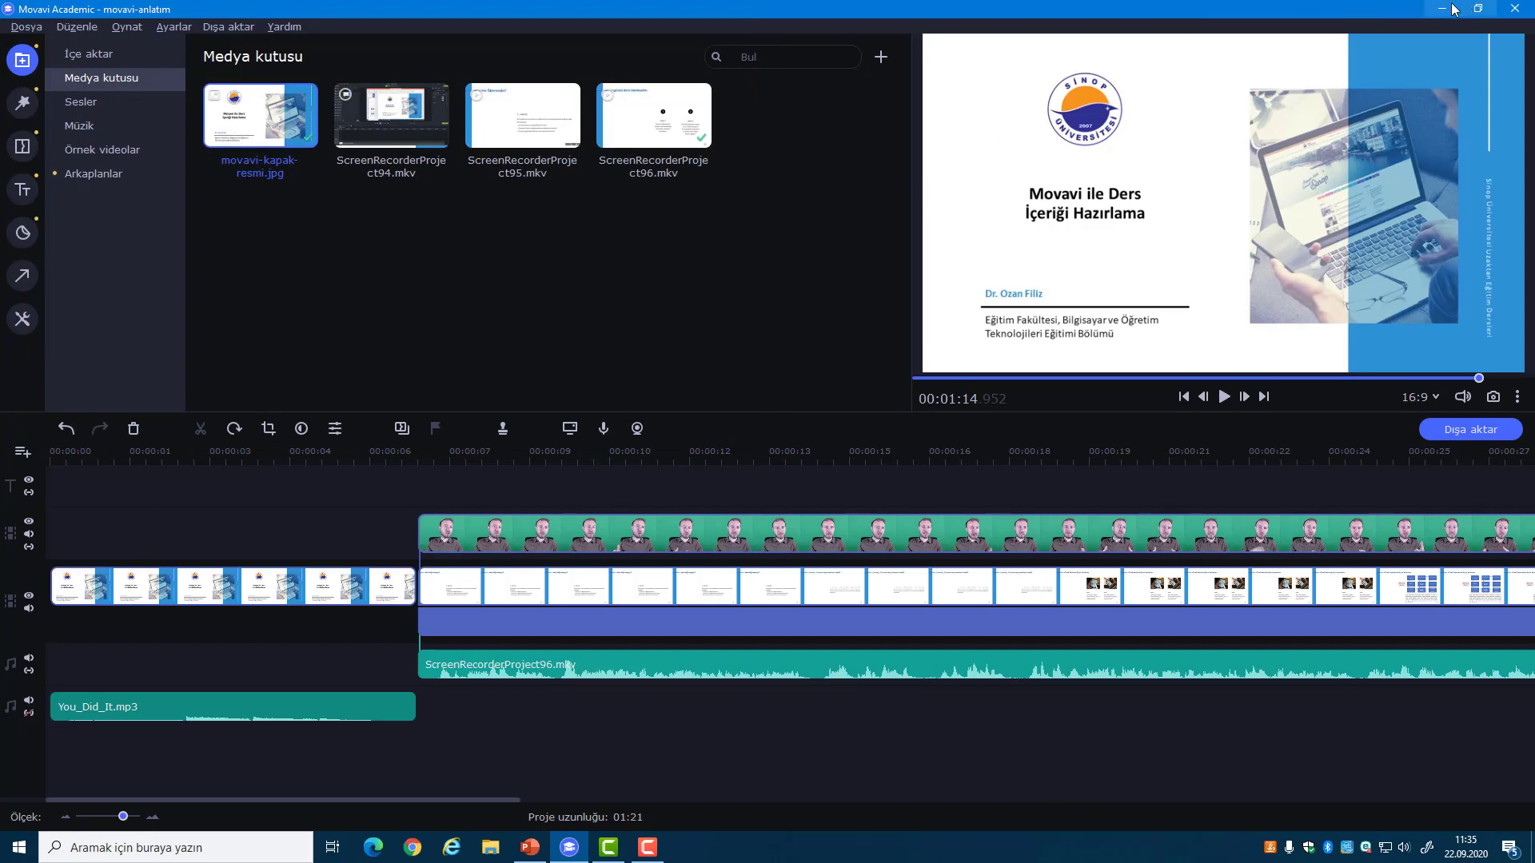
- Minimize the open windows and create a new folder named Movavi on the desktop
click(1442, 8)
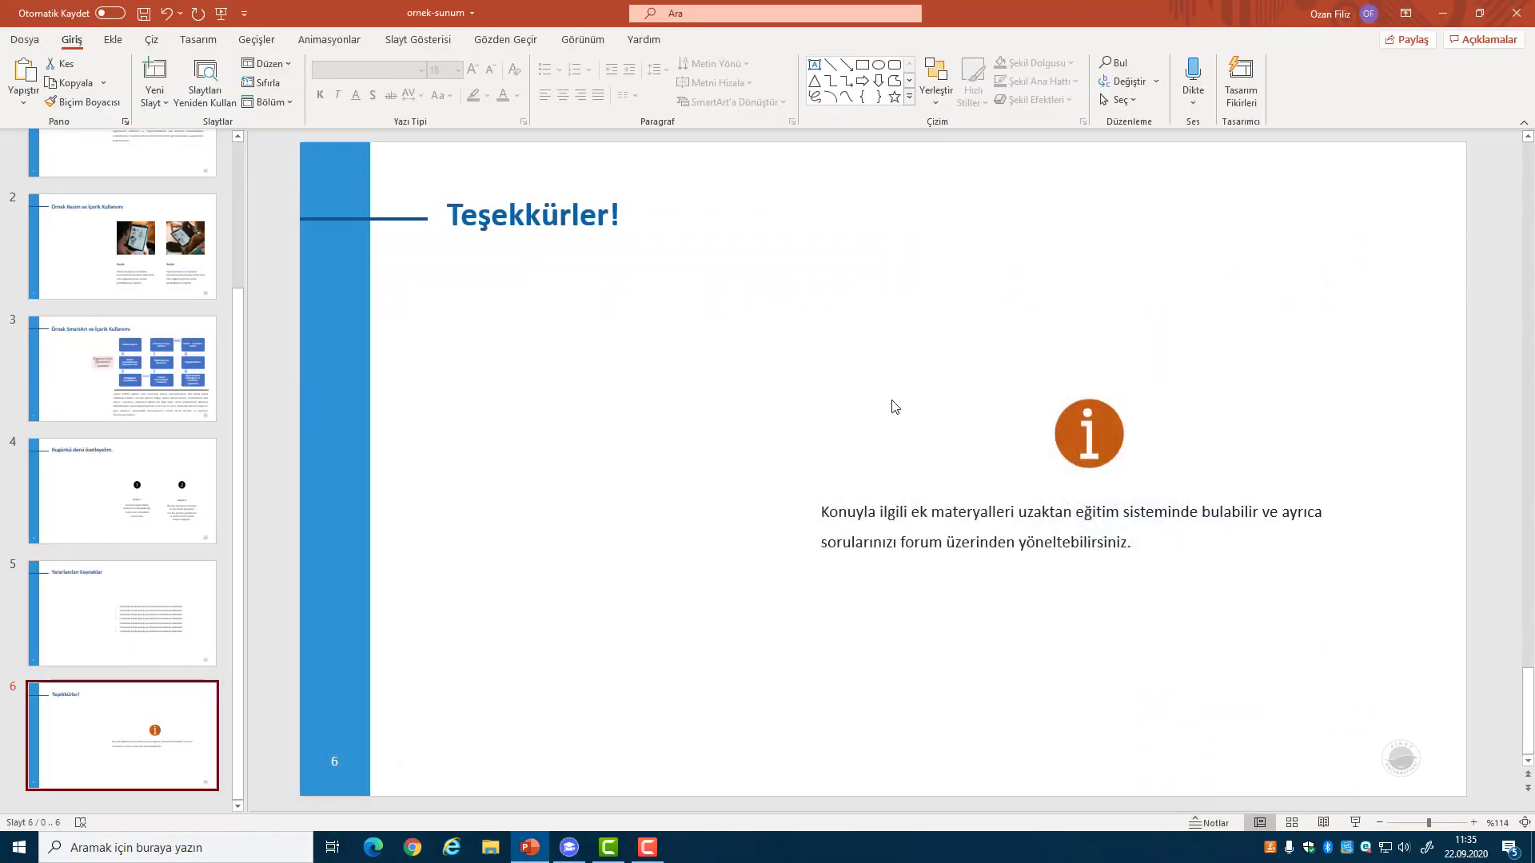
click(1442, 13)
right_click(683, 359)
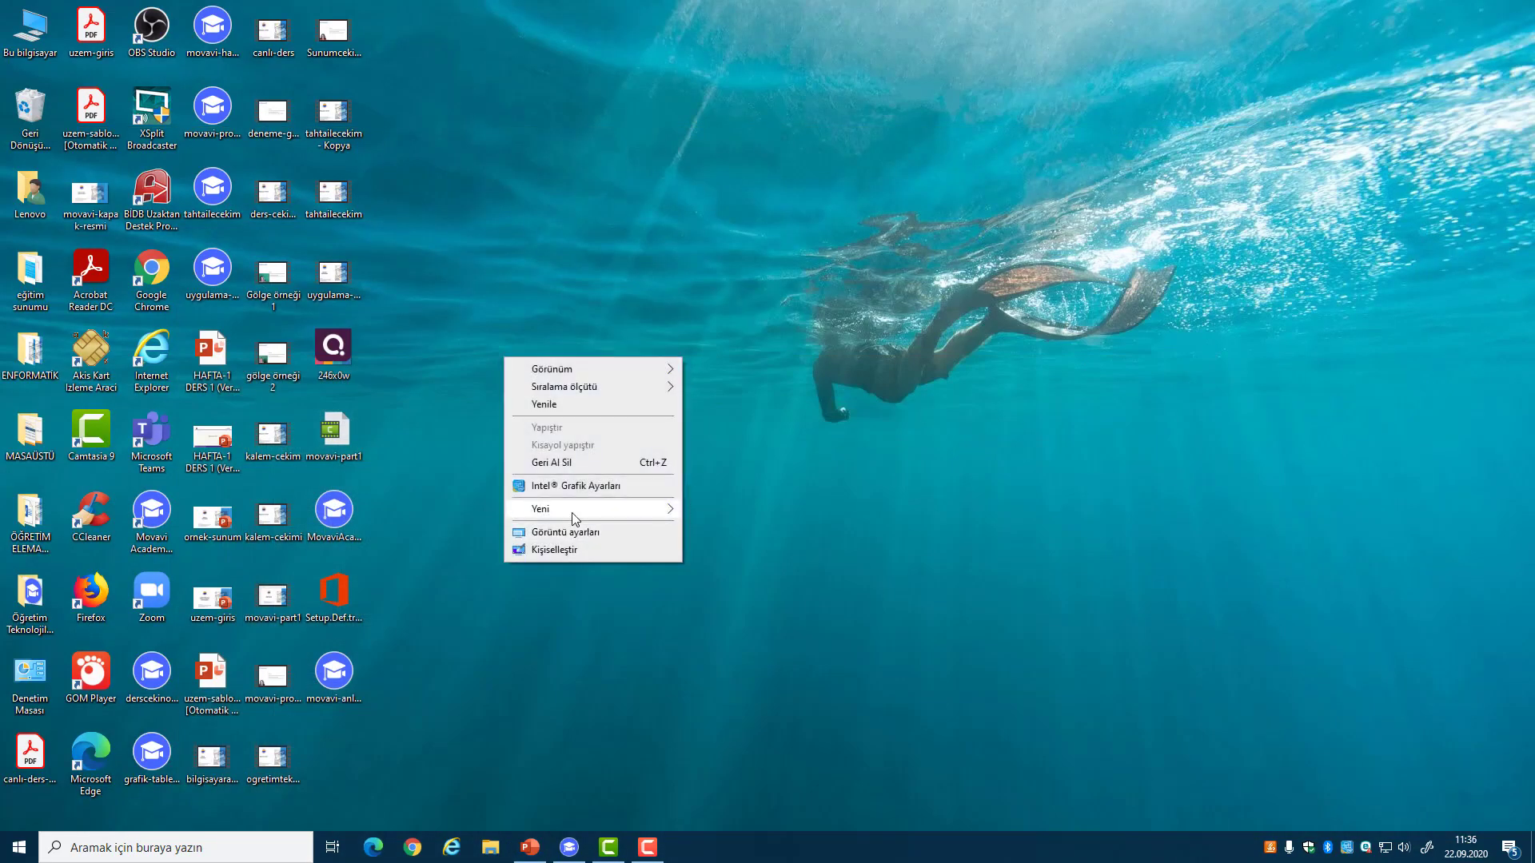
mouse_move(655, 512)
click(718, 507)
text(Movavi)
key(Return)
- Move the movavi-anlatım project file into the Movavi folder, open the folder, and check the project's media files in Movavi Academic
drag(333, 671, 685, 364)
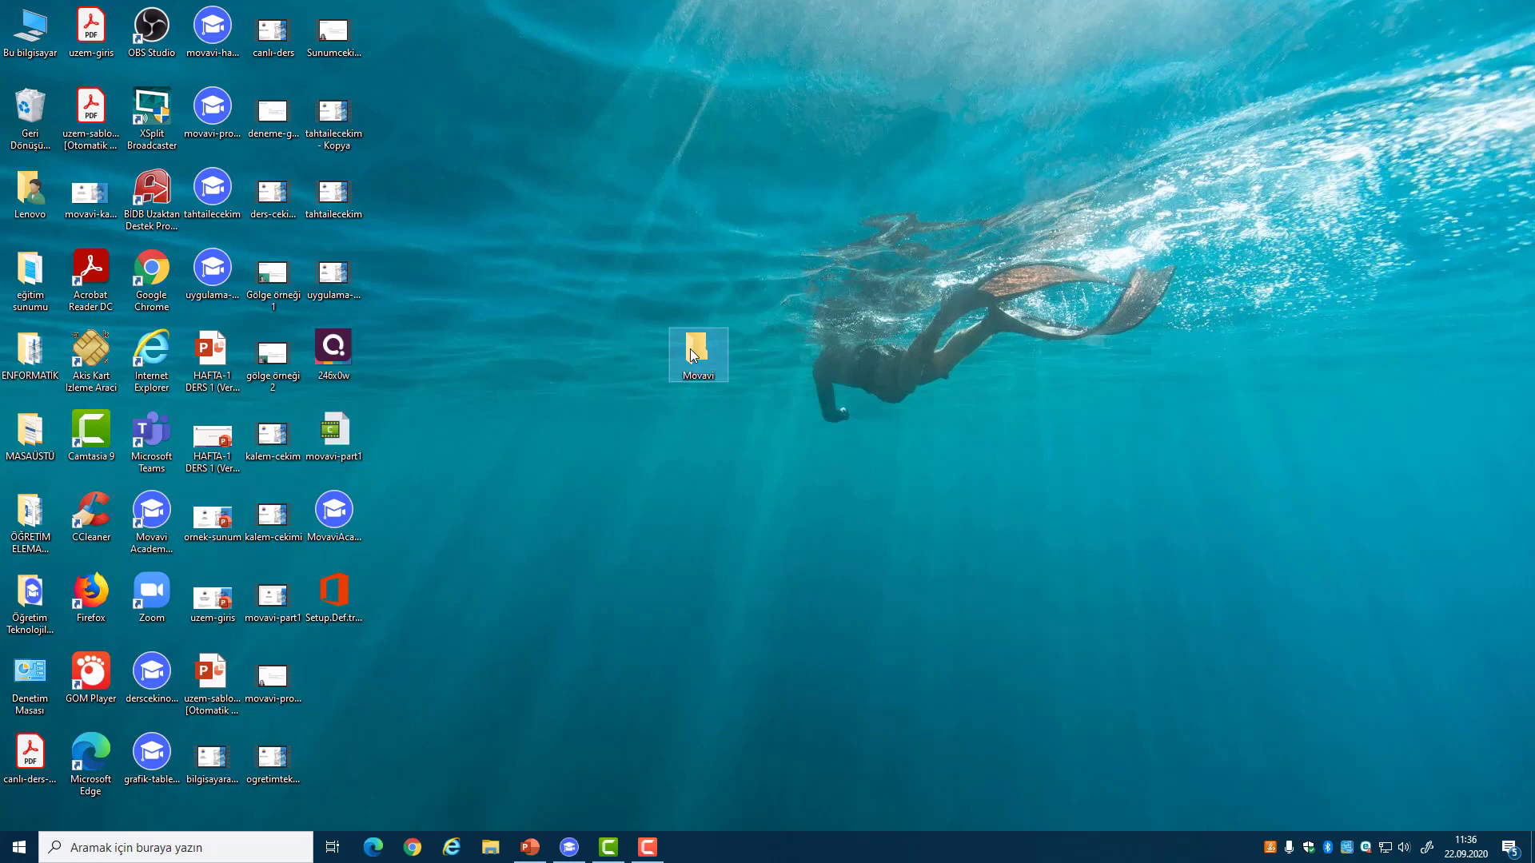
double_click(694, 355)
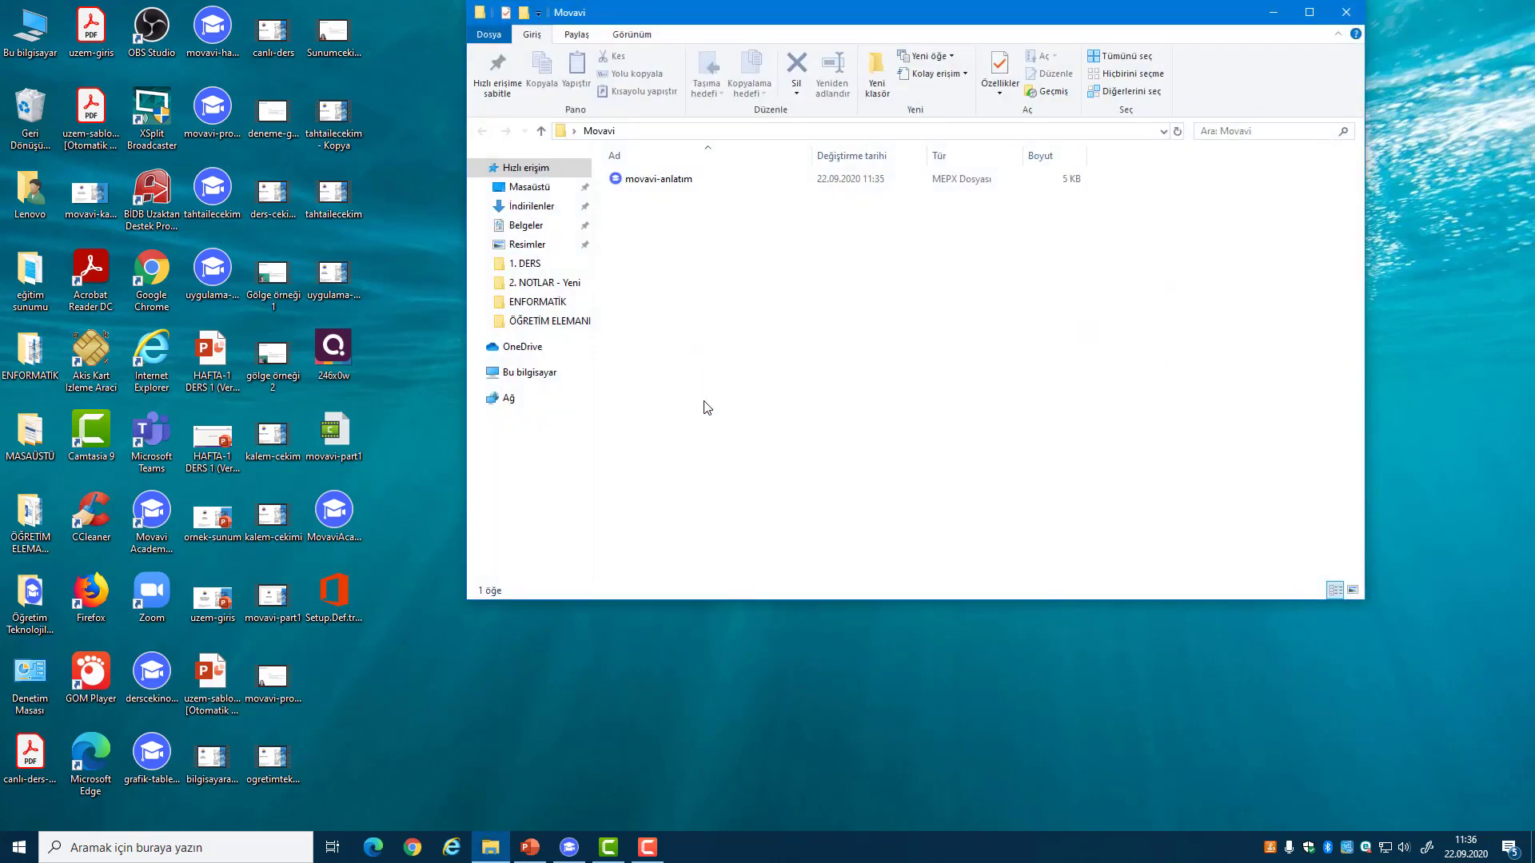
click(566, 851)
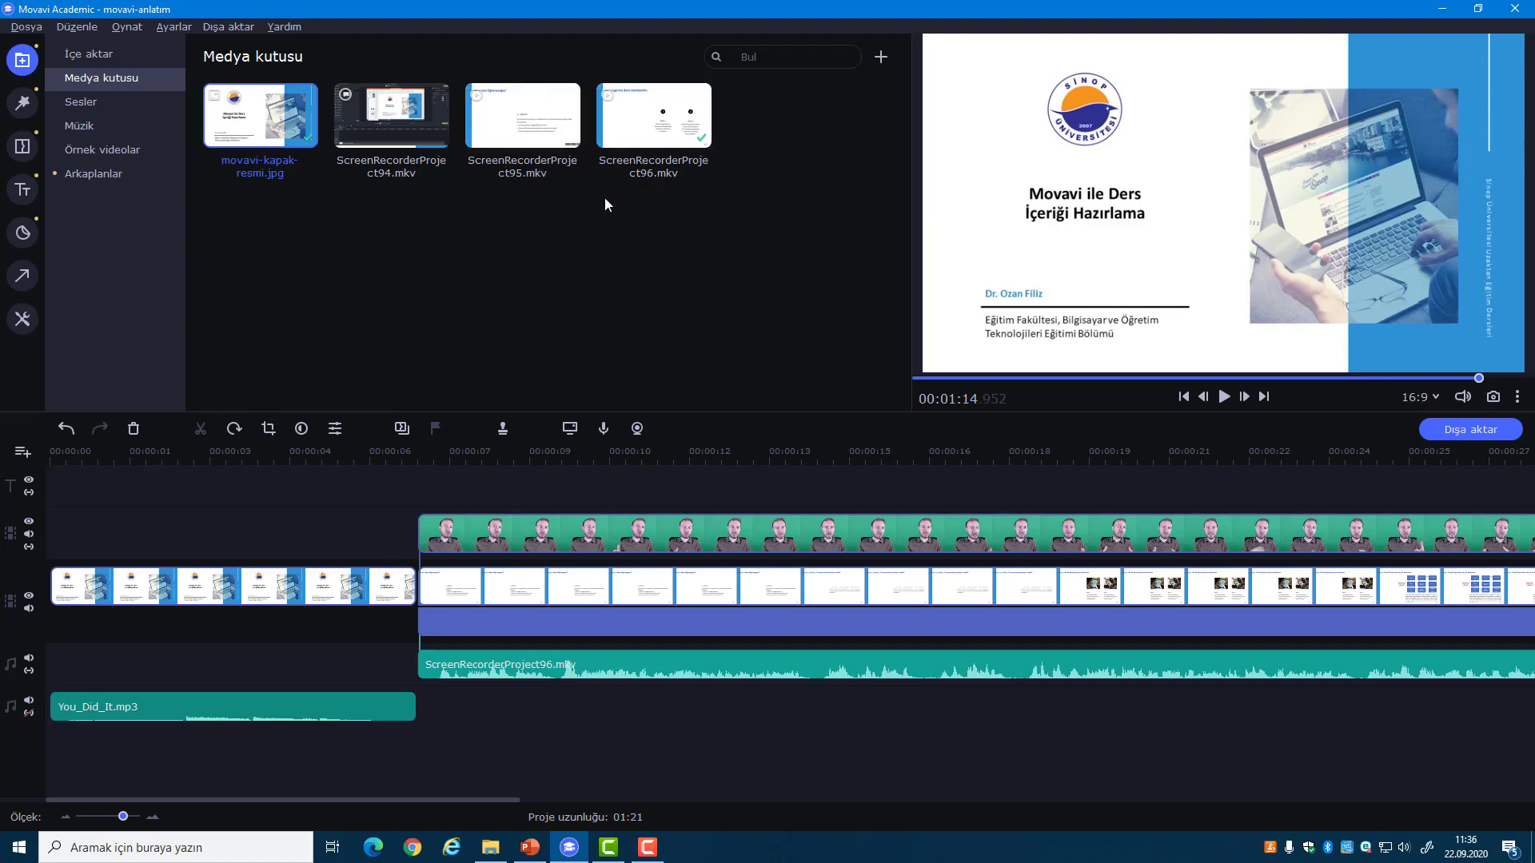
click(1442, 8)
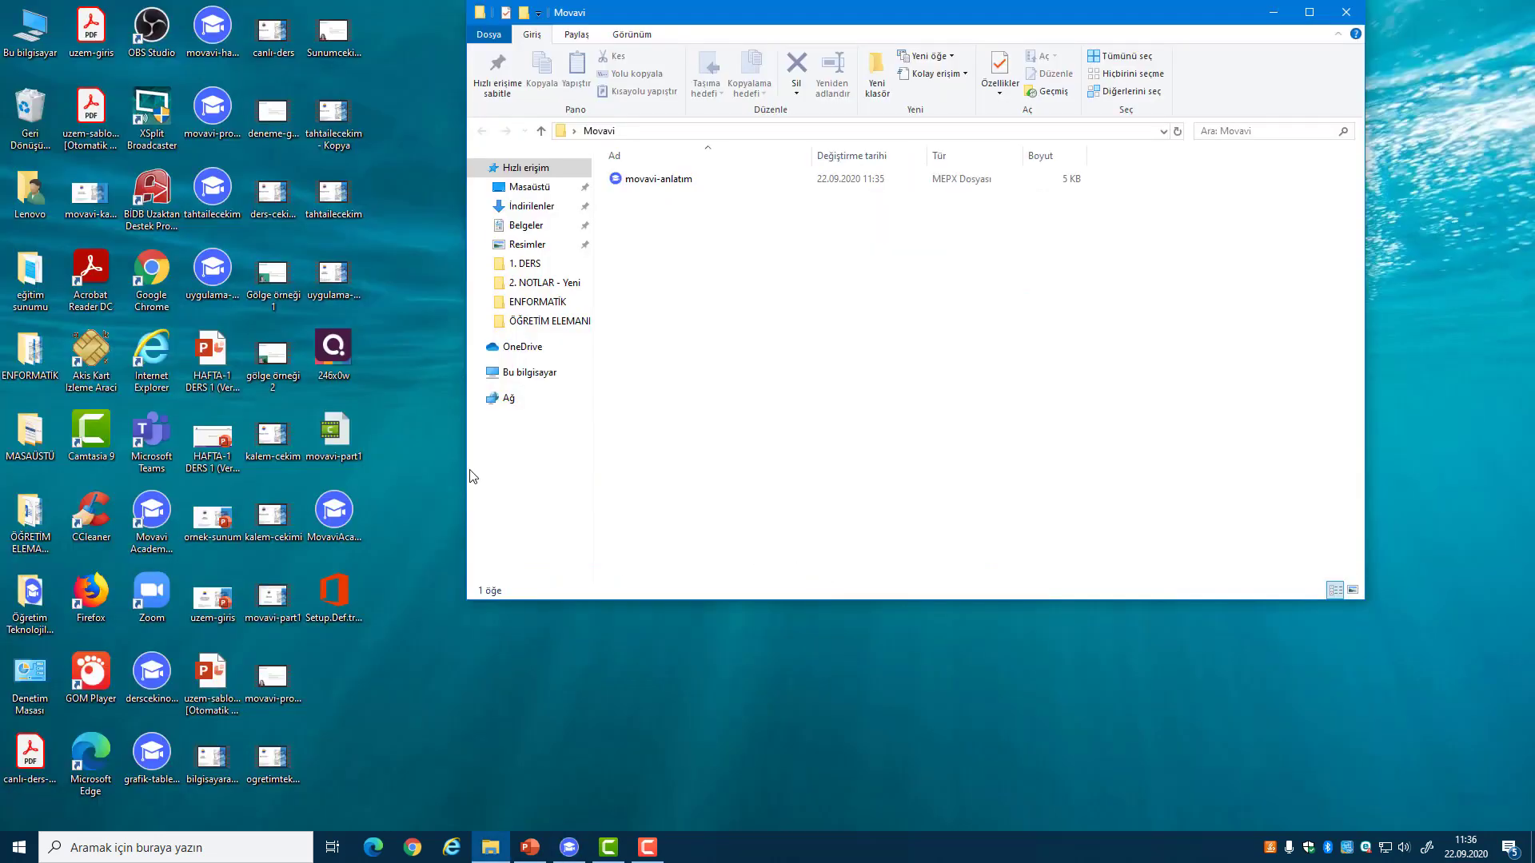
- Open the Screencasts folder inside Lenovo > Videolar > Movavi Academic
click(444, 429)
key(l)
key(Return)
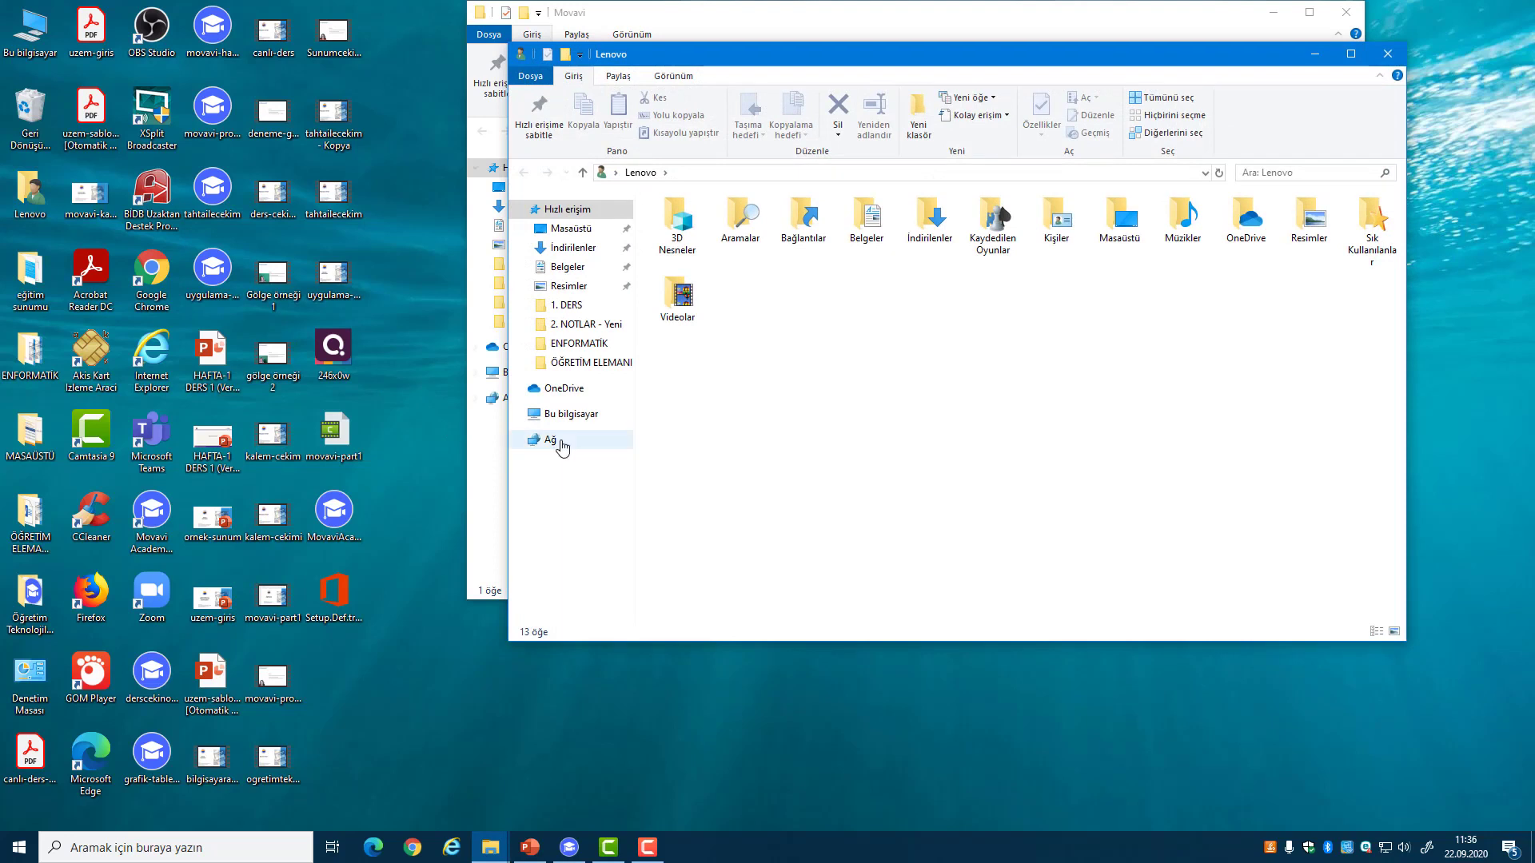
double_click(679, 295)
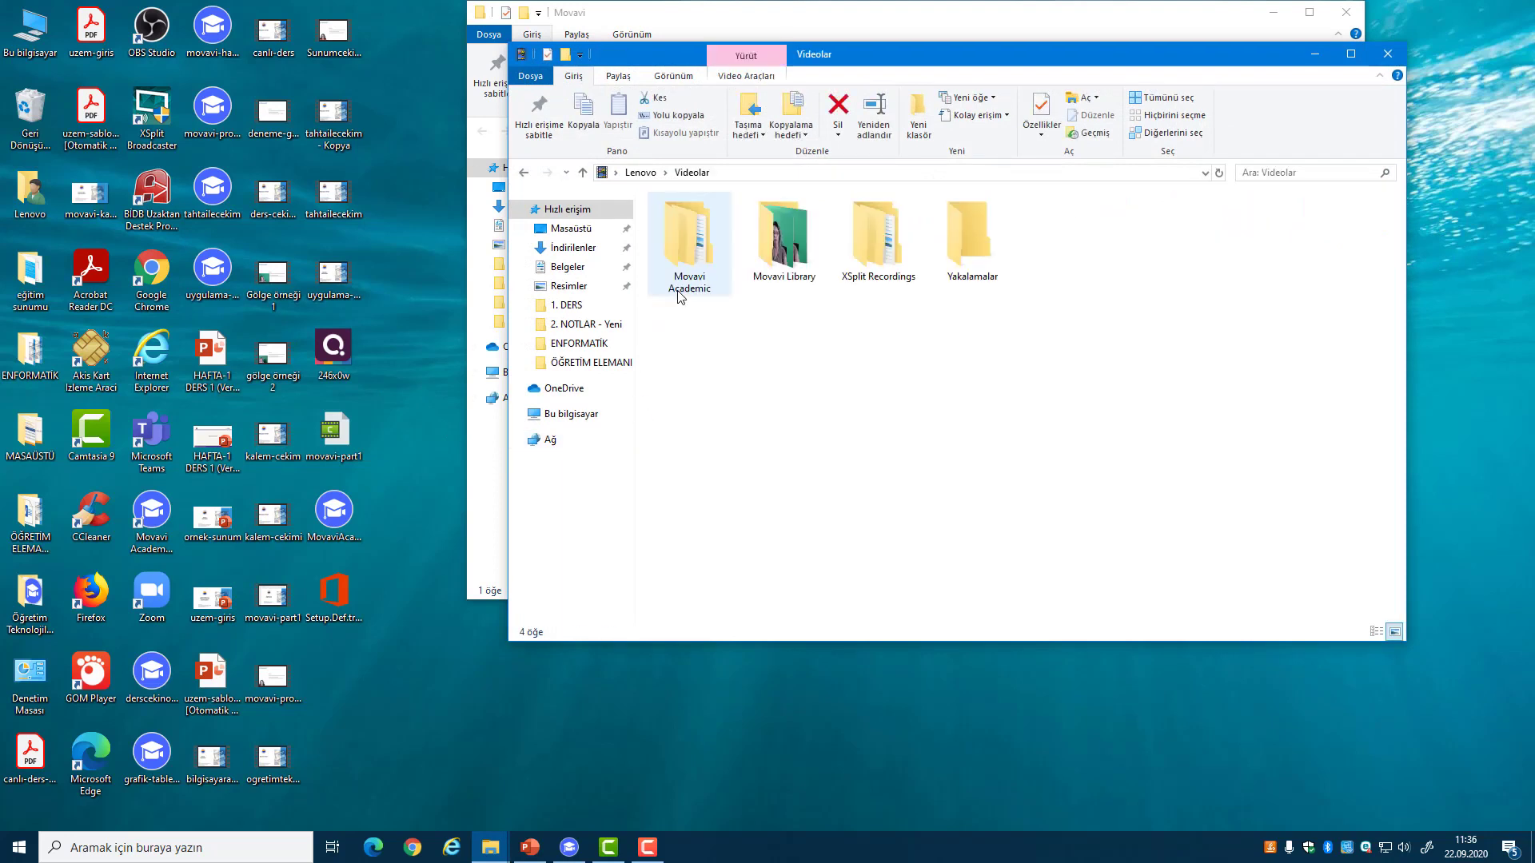
double_click(695, 246)
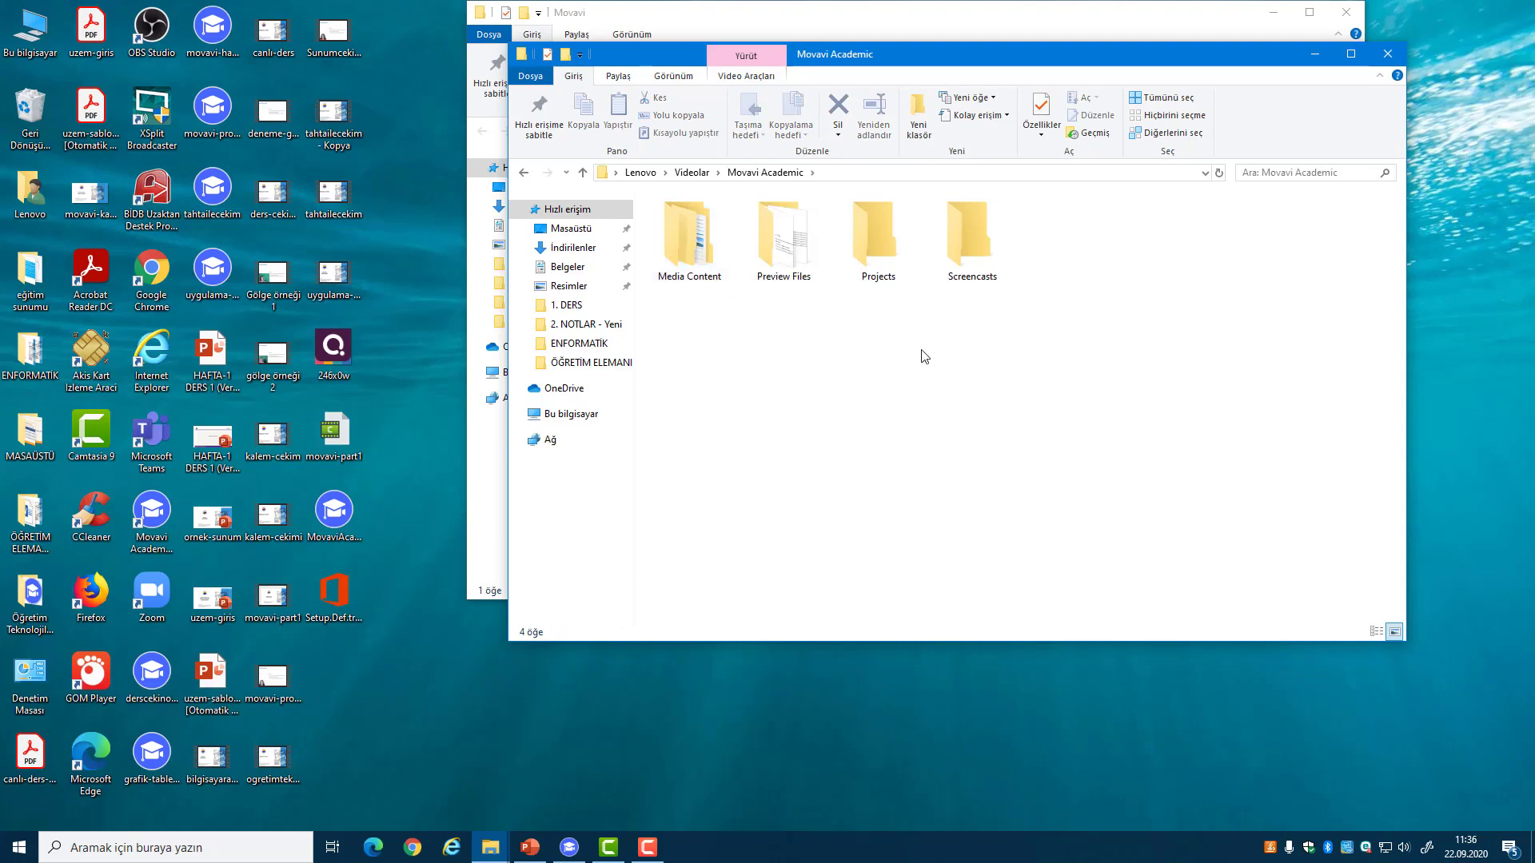
click(967, 253)
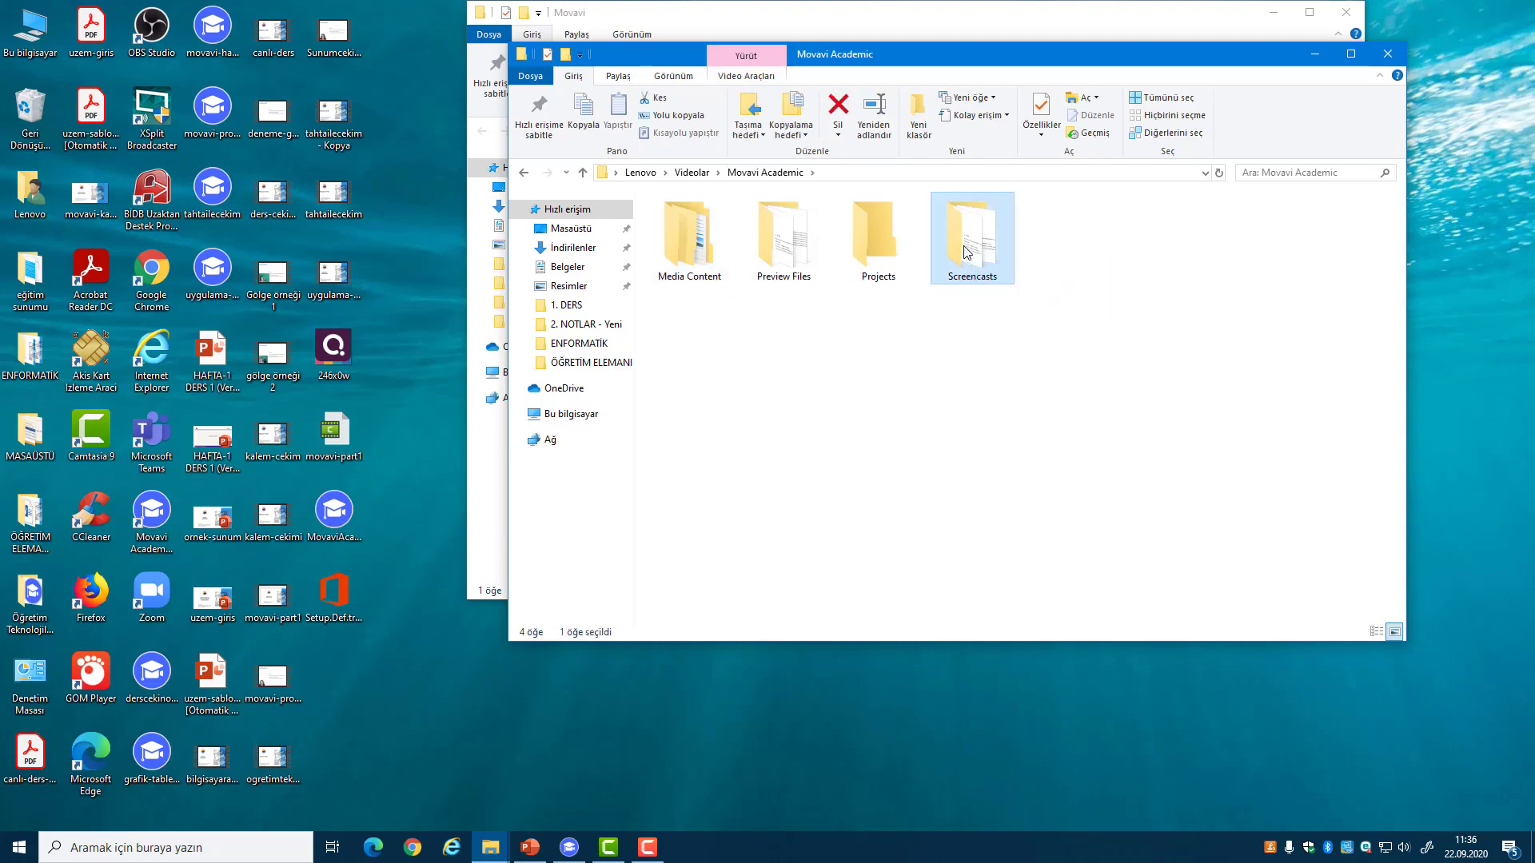
double_click(966, 253)
- Copy the recordings ScreenRecorderProject95 and ScreenRecorderProject96 into the Movavi folder on the desktop
scroll(1000, 384, down, 10)
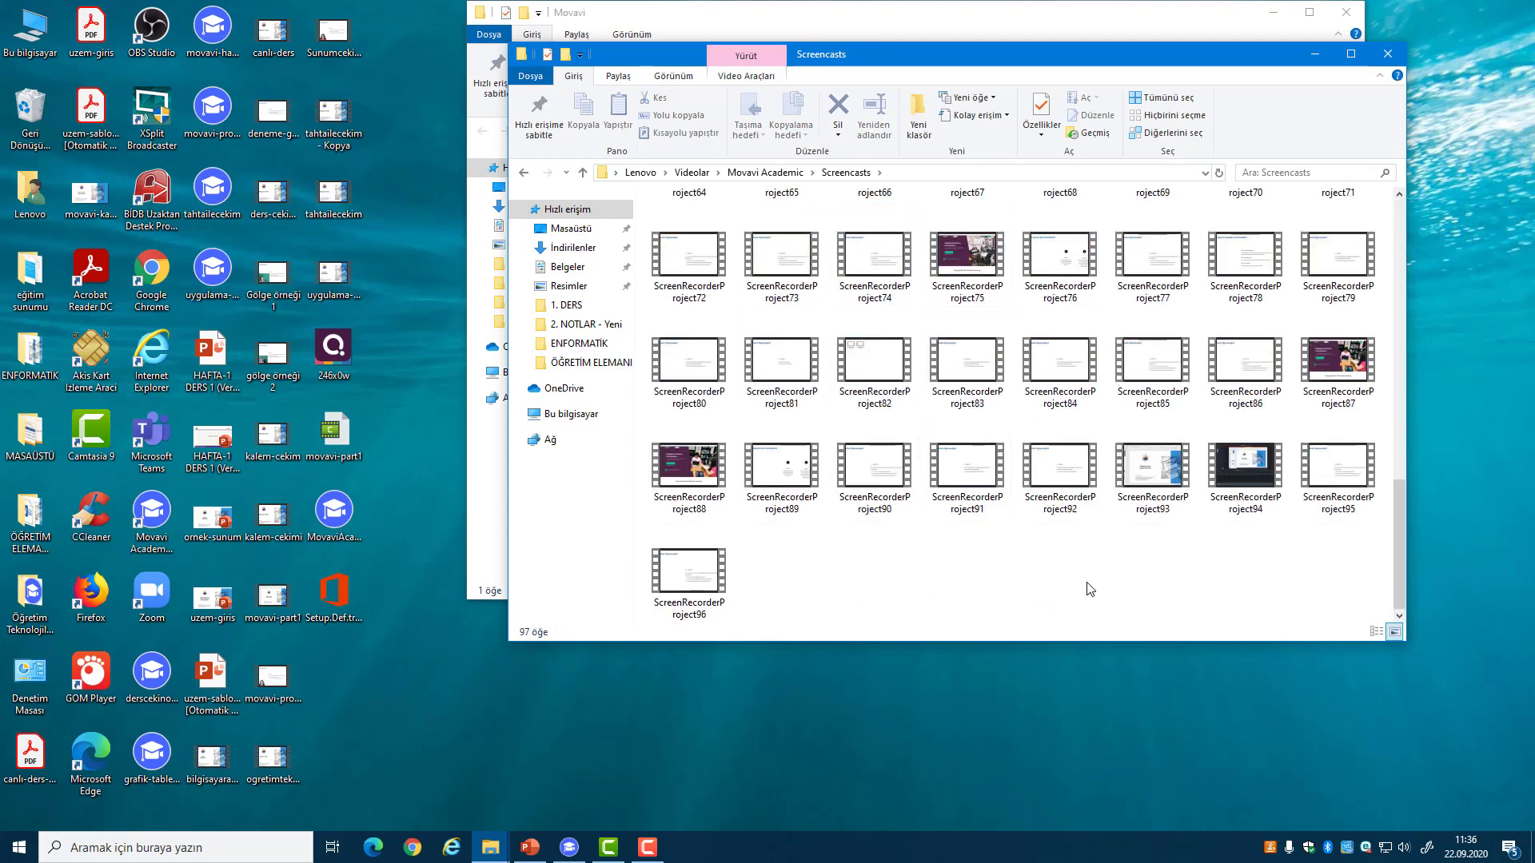
click(1351, 479)
ctrl+click(716, 569)
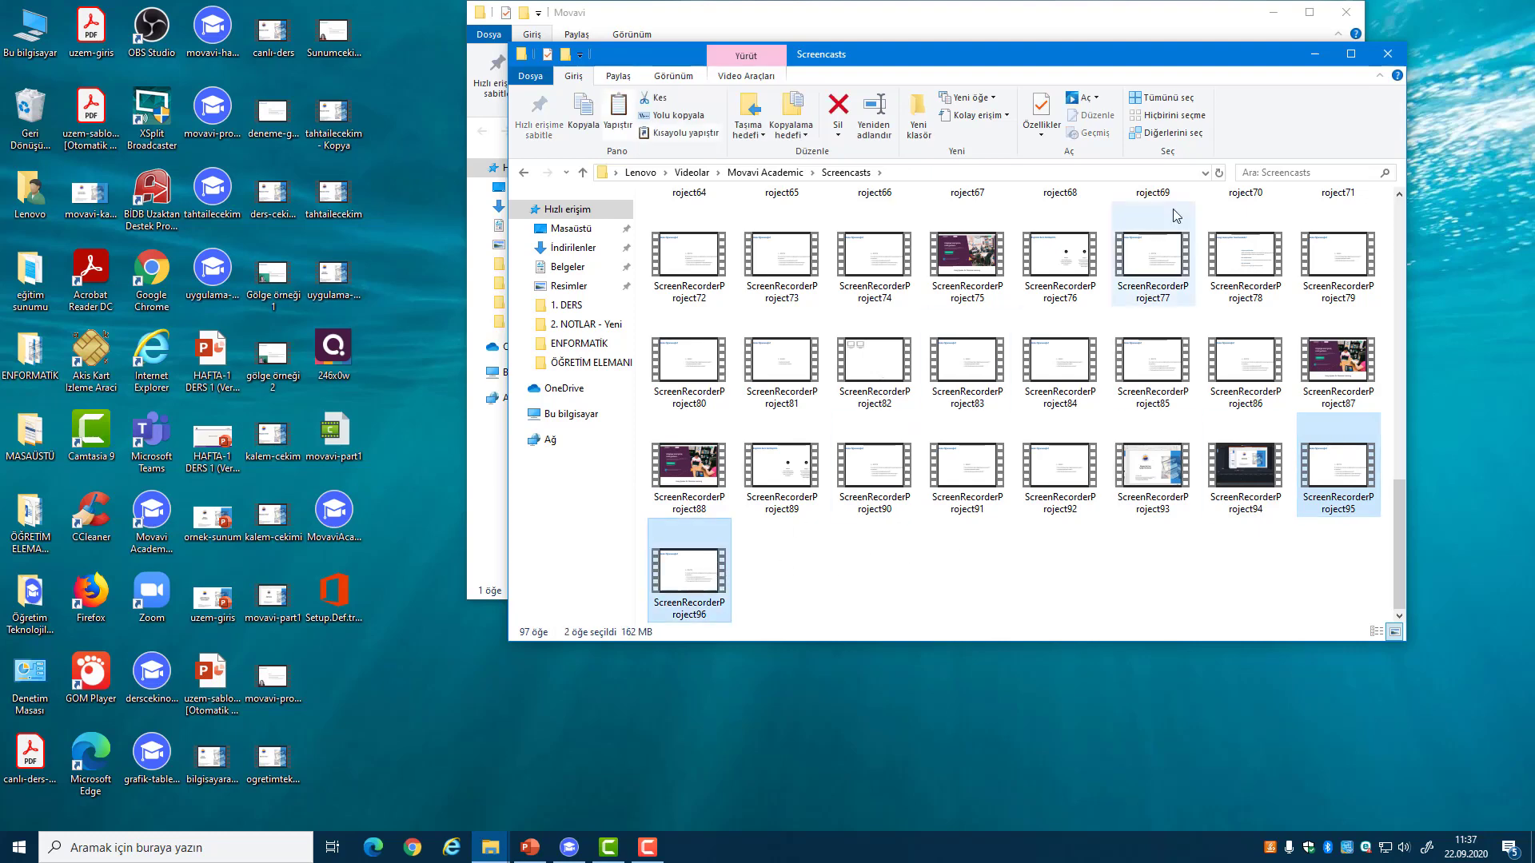
click(1387, 53)
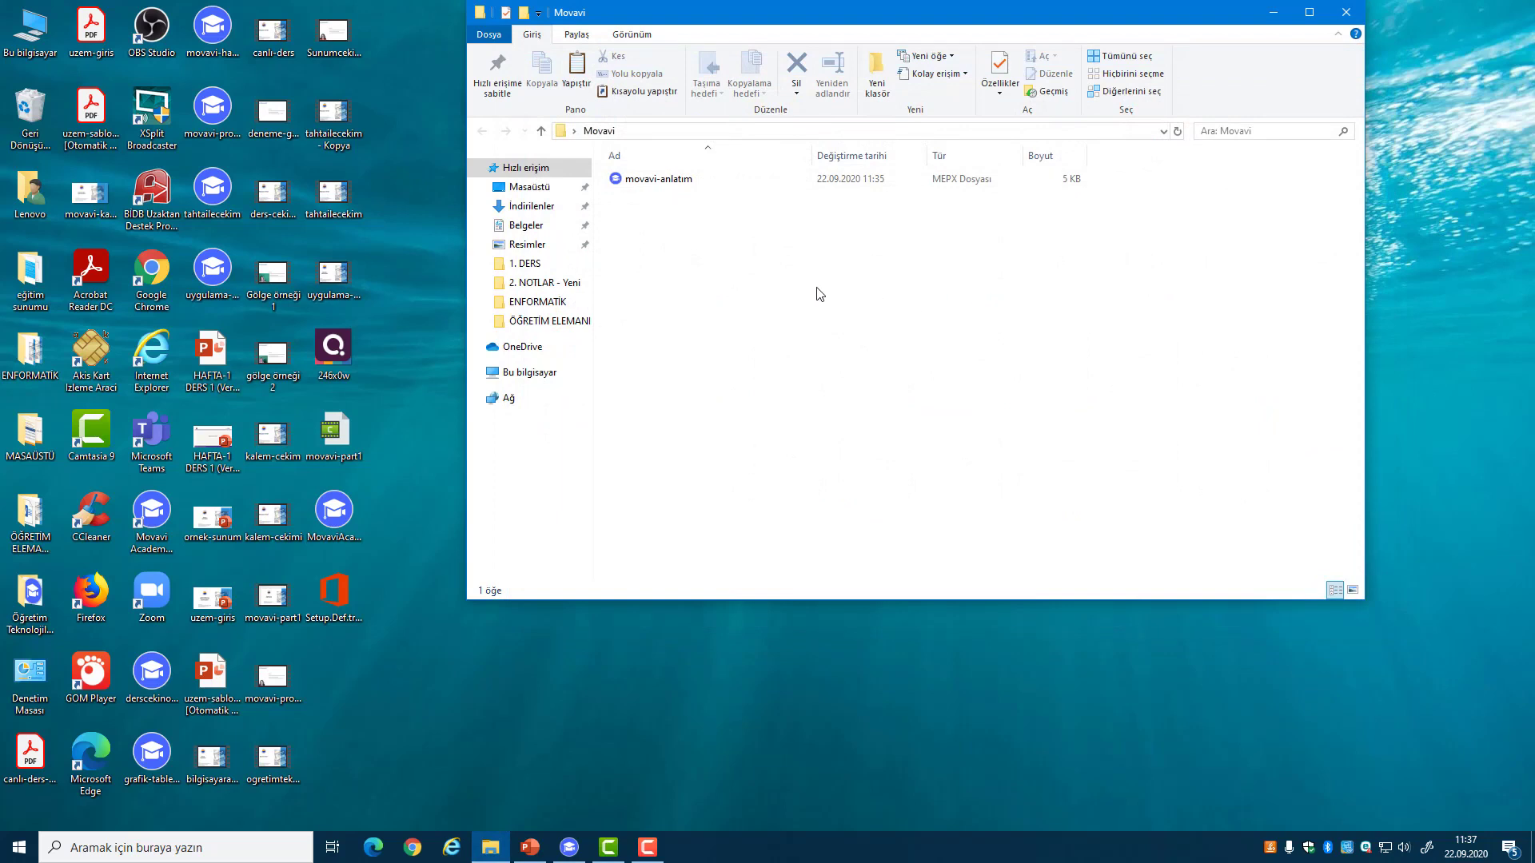
key(ctrl+v)
click(744, 284)
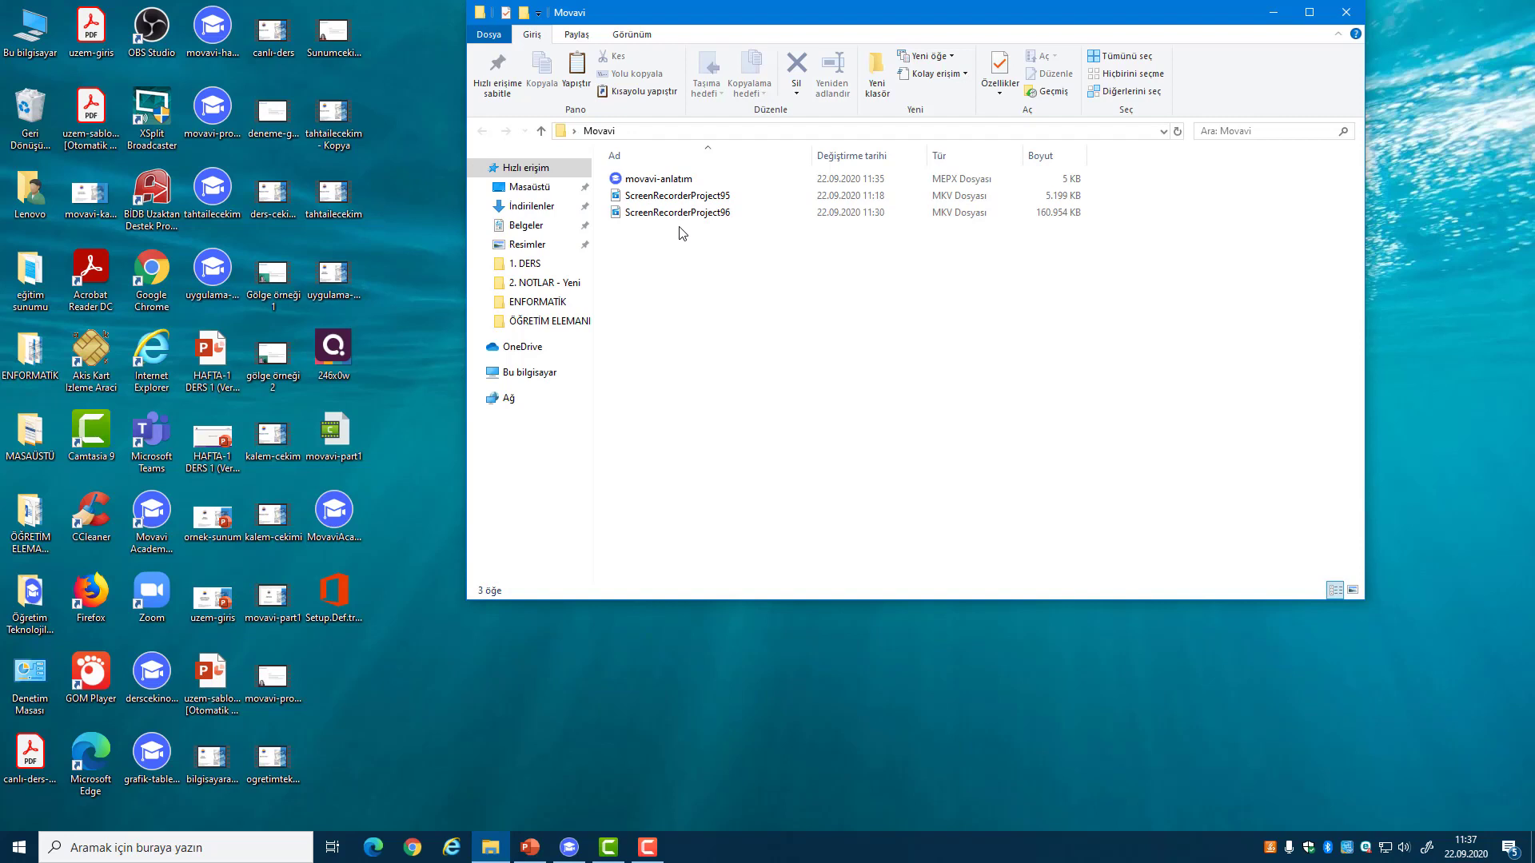
- Try to move the movavi-kapak-resmi cover image from the desktop into the Movavi folder
click(294, 676)
drag(90, 193, 781, 299)
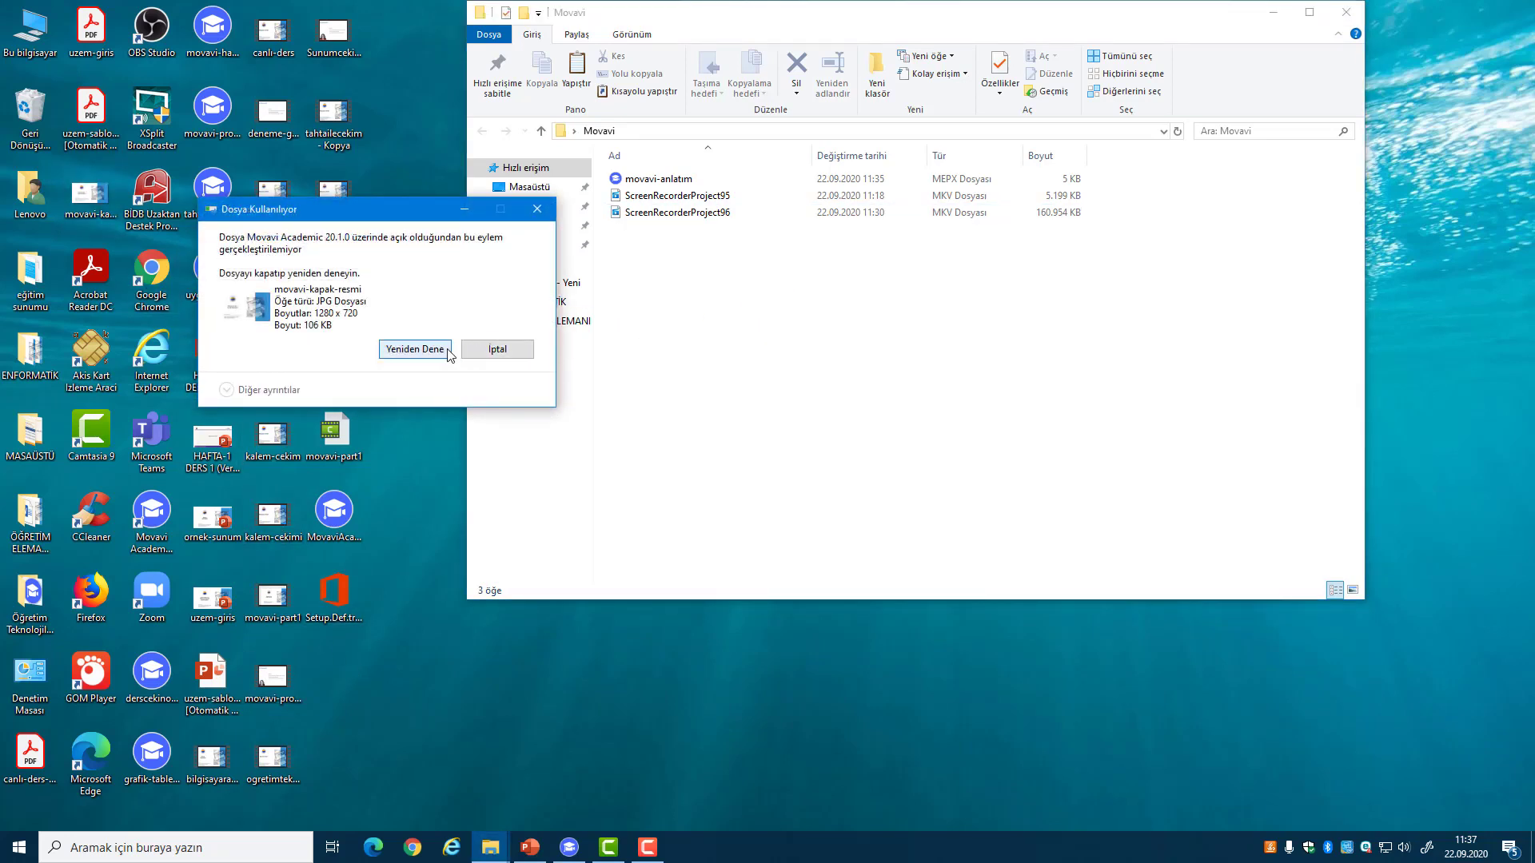
click(433, 354)
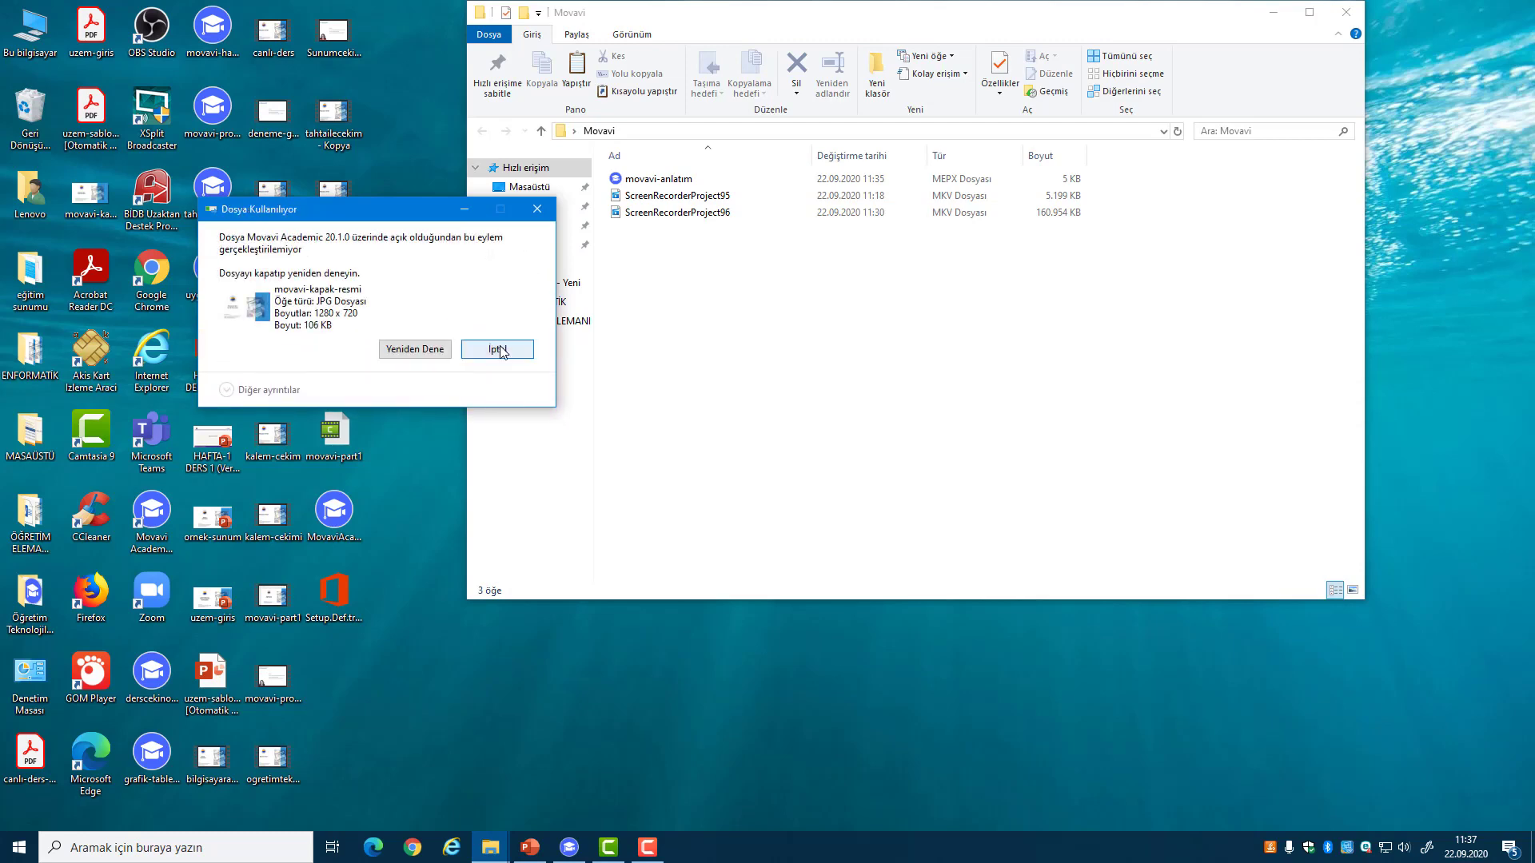
click(537, 209)
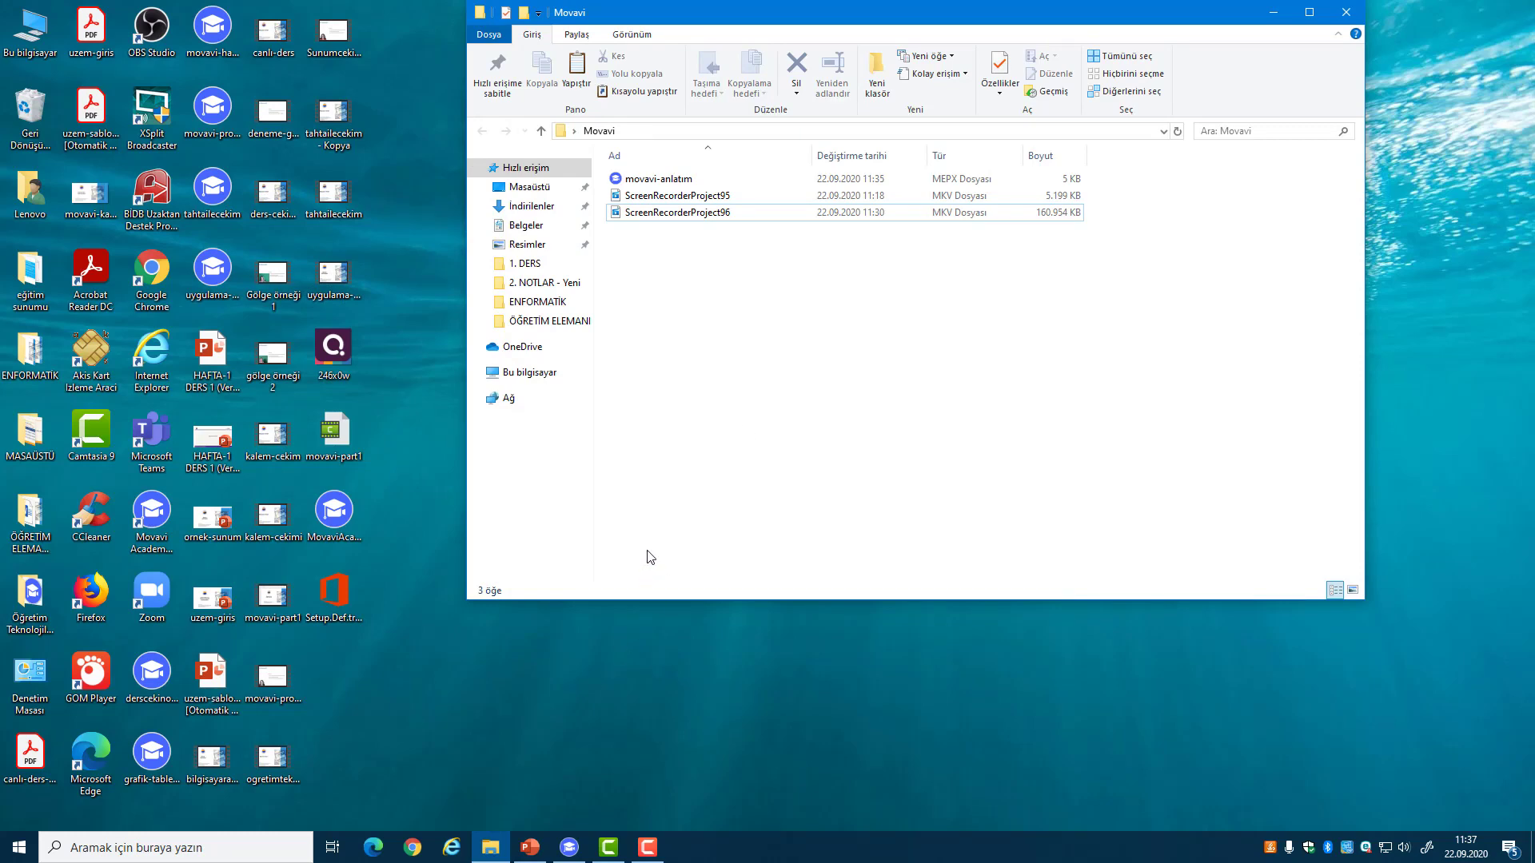
- Close the Movavi folder, return to the project in Movavi Academic, and enlarge and reposition the webcam overlay in the slide's lower-left area
click(1347, 13)
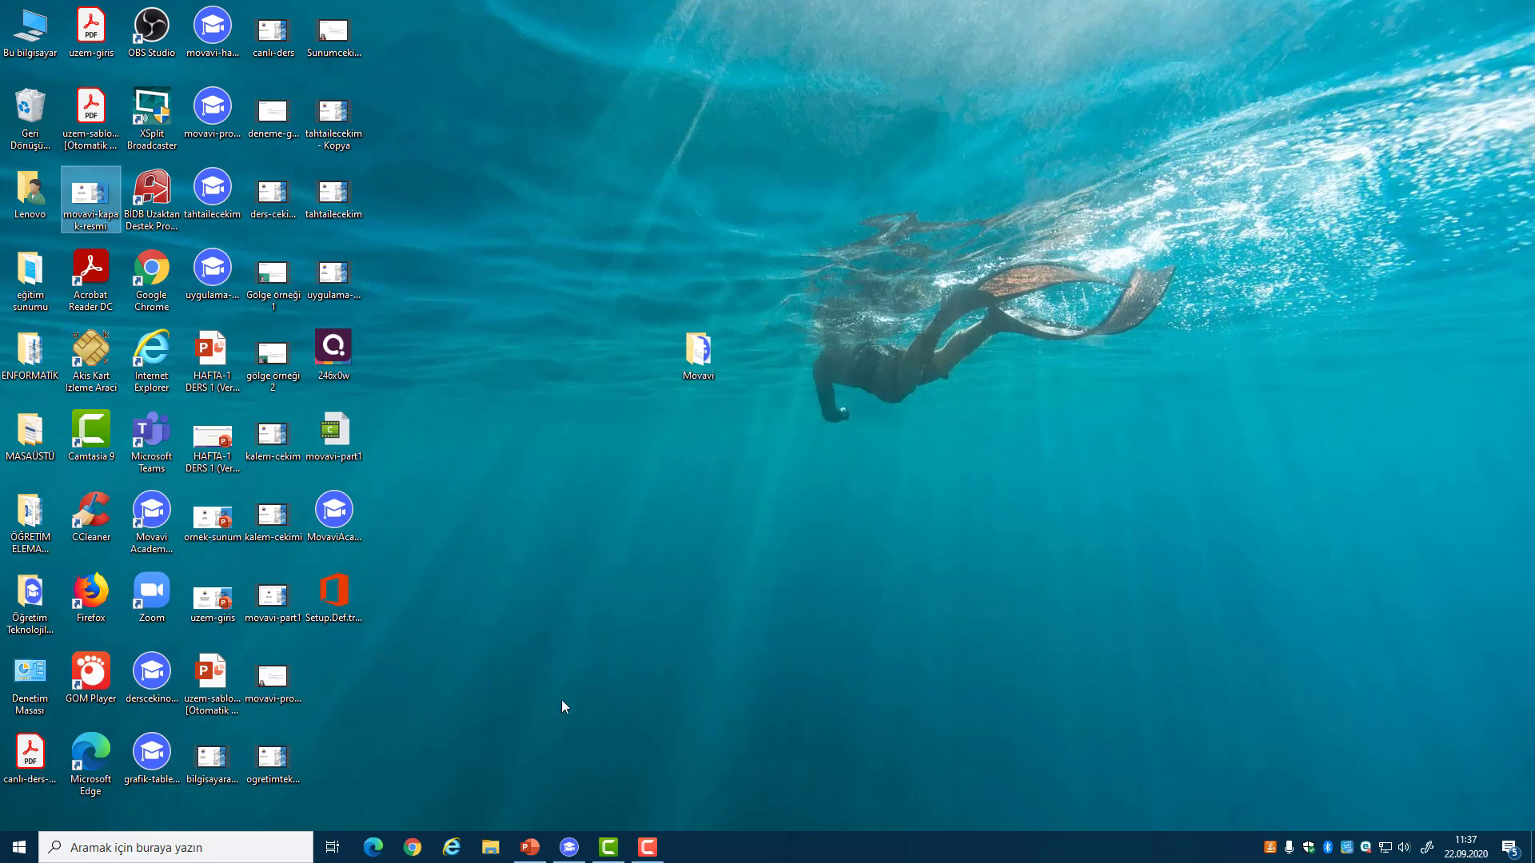
click(567, 847)
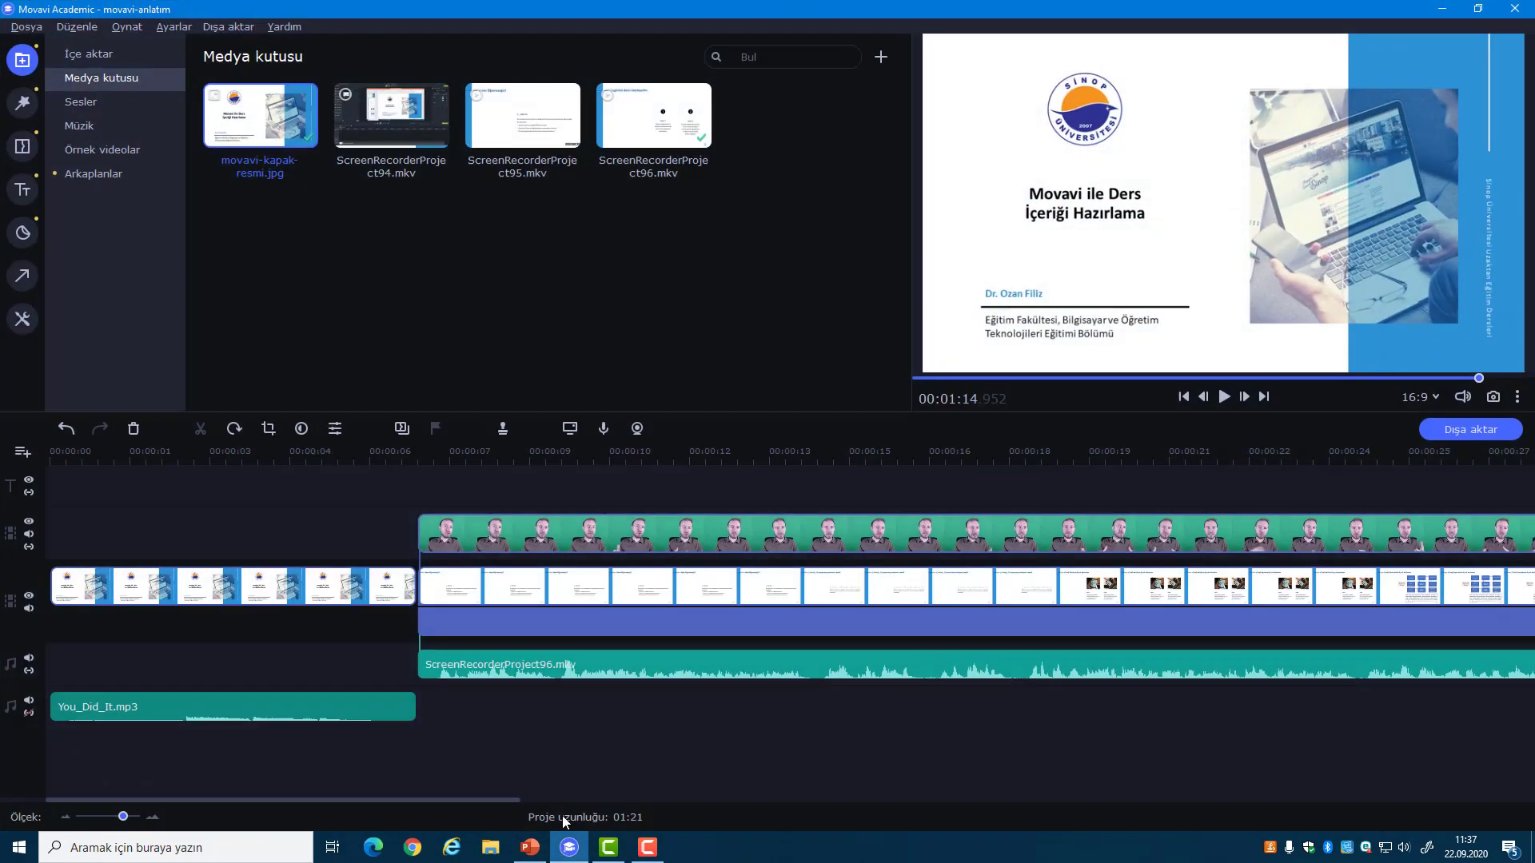
click(412, 451)
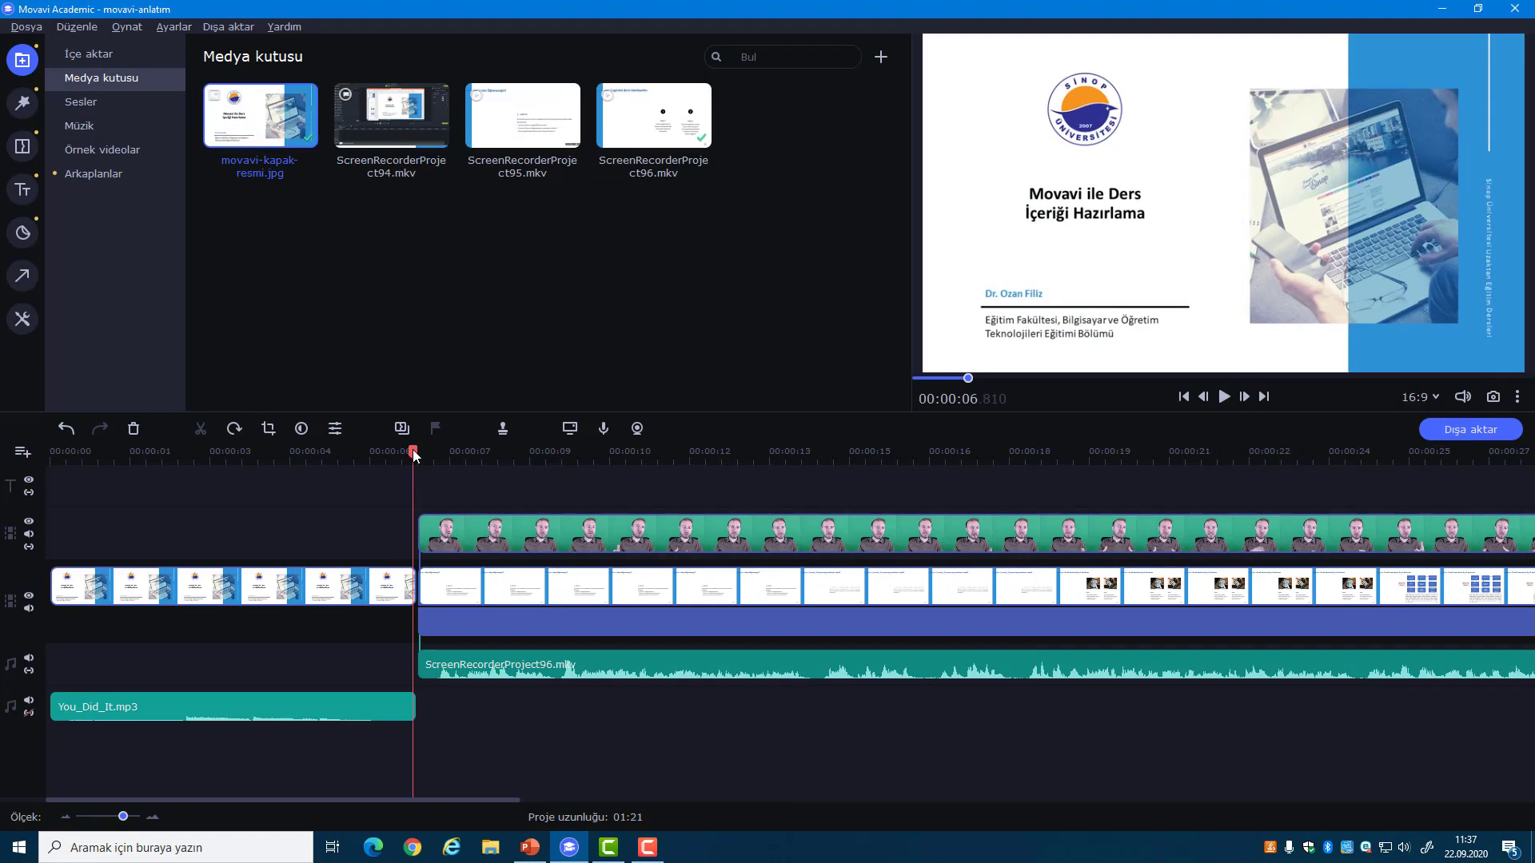
drag(413, 451, 531, 450)
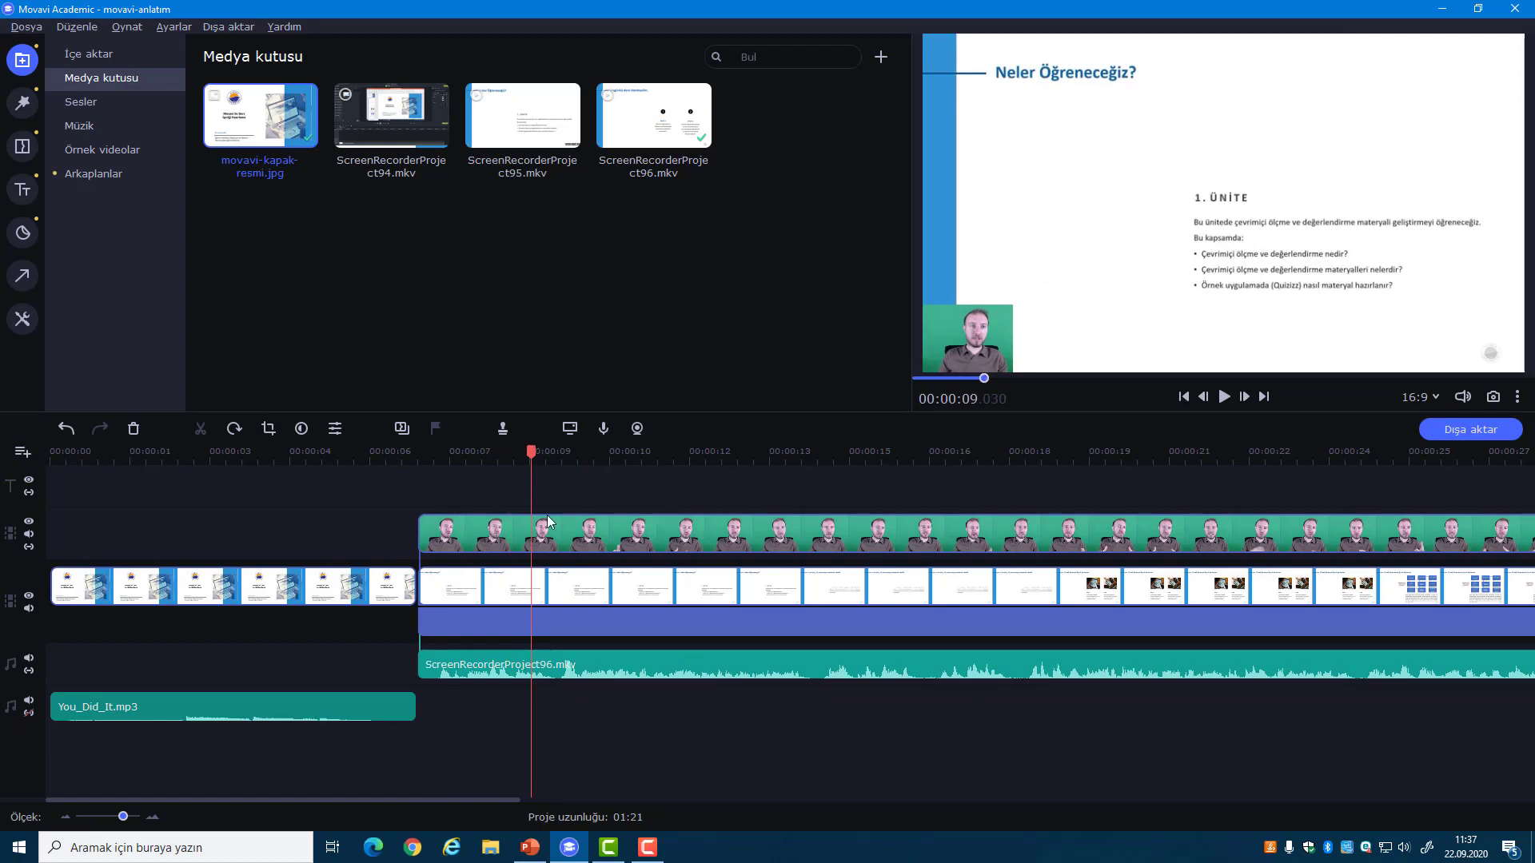
double_click(498, 543)
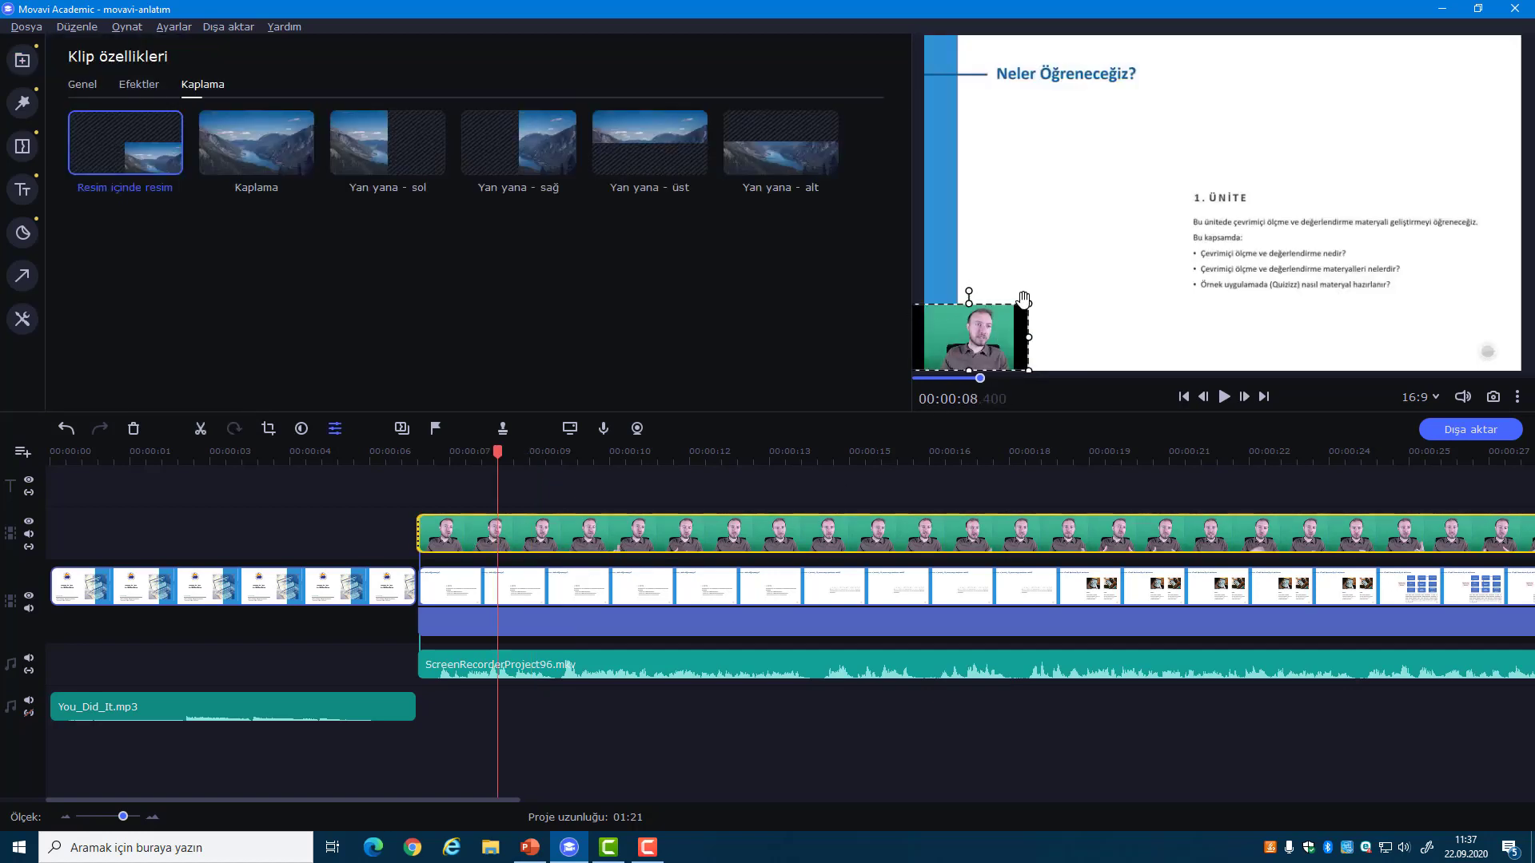
drag(1025, 300, 1136, 230)
drag(1028, 300, 1059, 298)
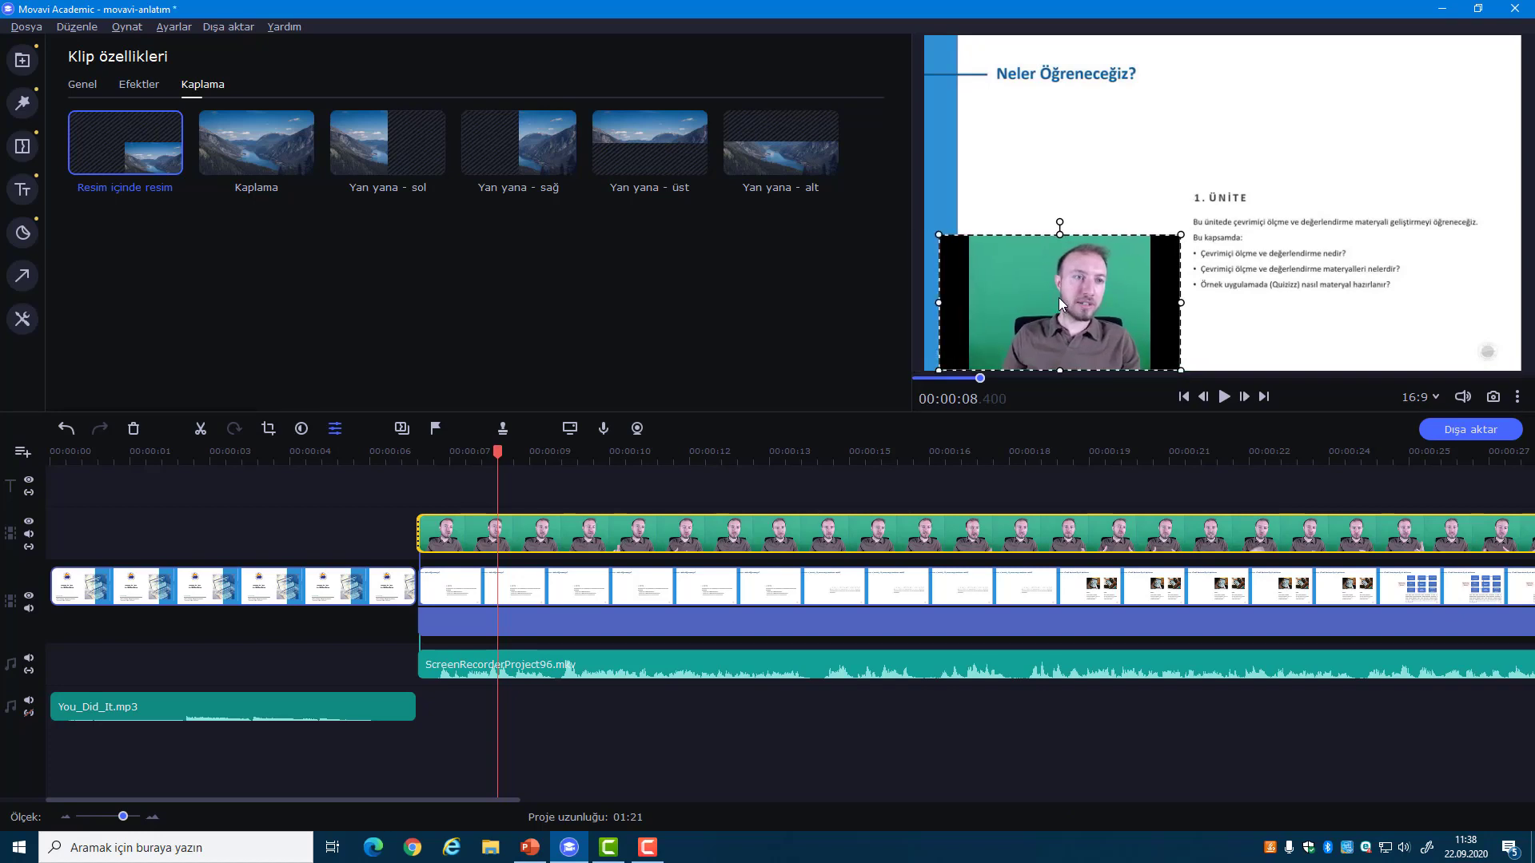
- Extend the webcam clip's crop frame to the full height of its picture with Kırp ve döndür and apply it
click(21, 322)
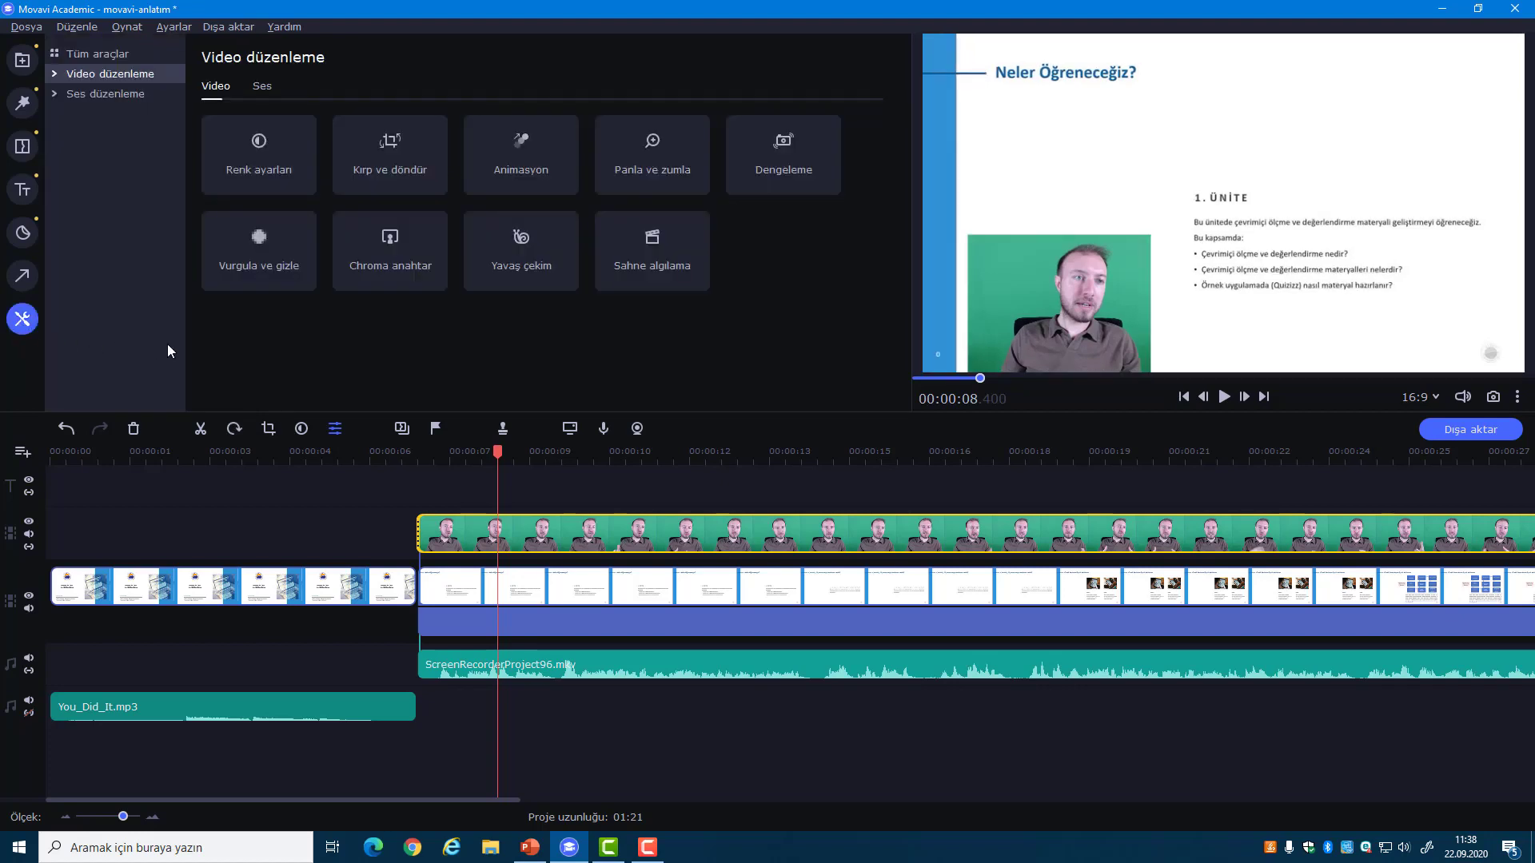
click(398, 152)
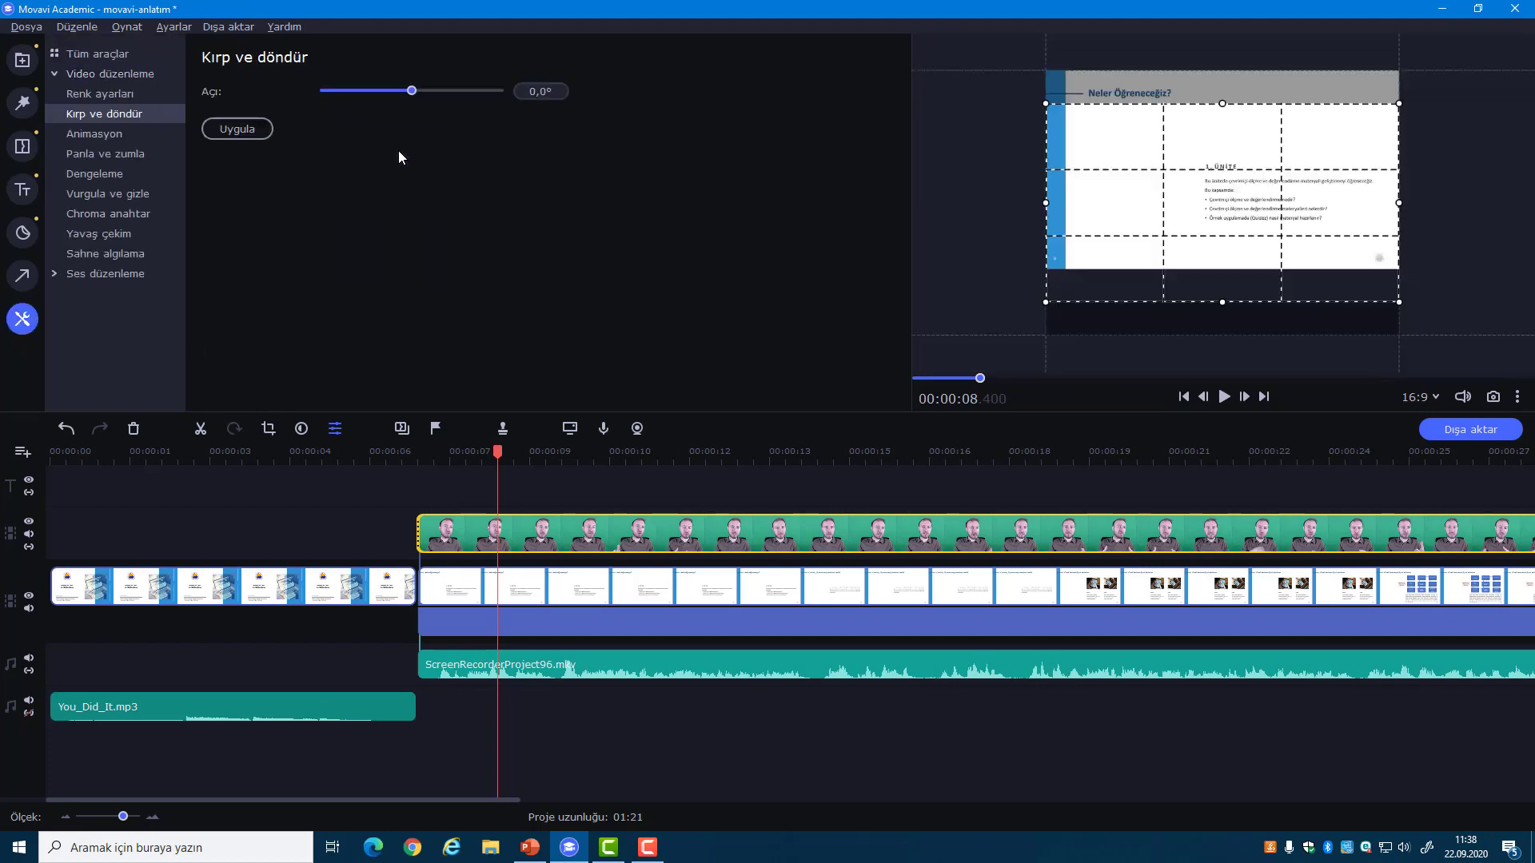
drag(1226, 106, 1223, 71)
drag(1218, 304, 1221, 336)
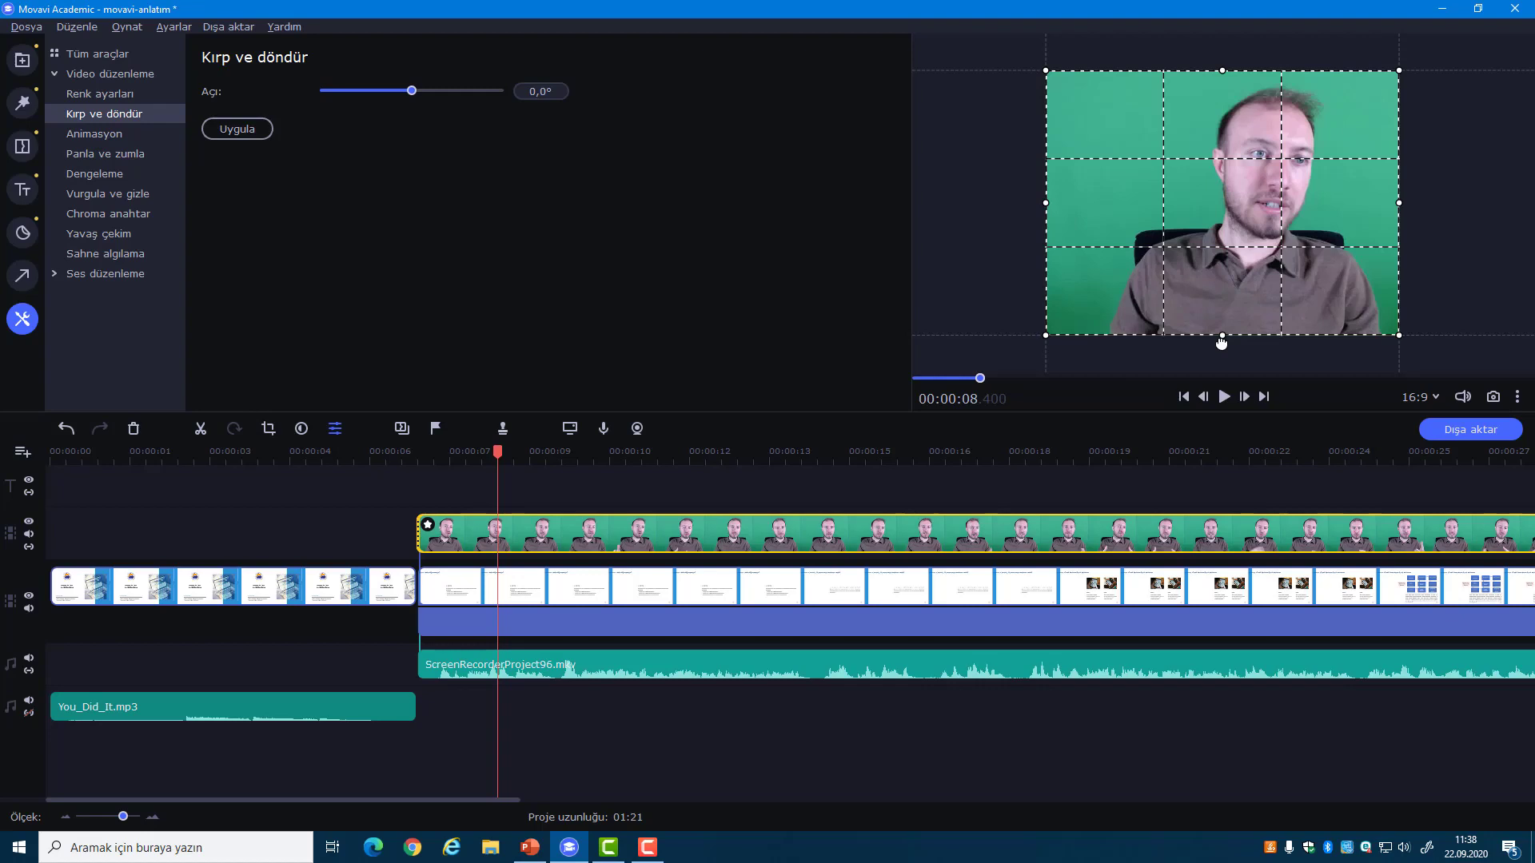
click(244, 136)
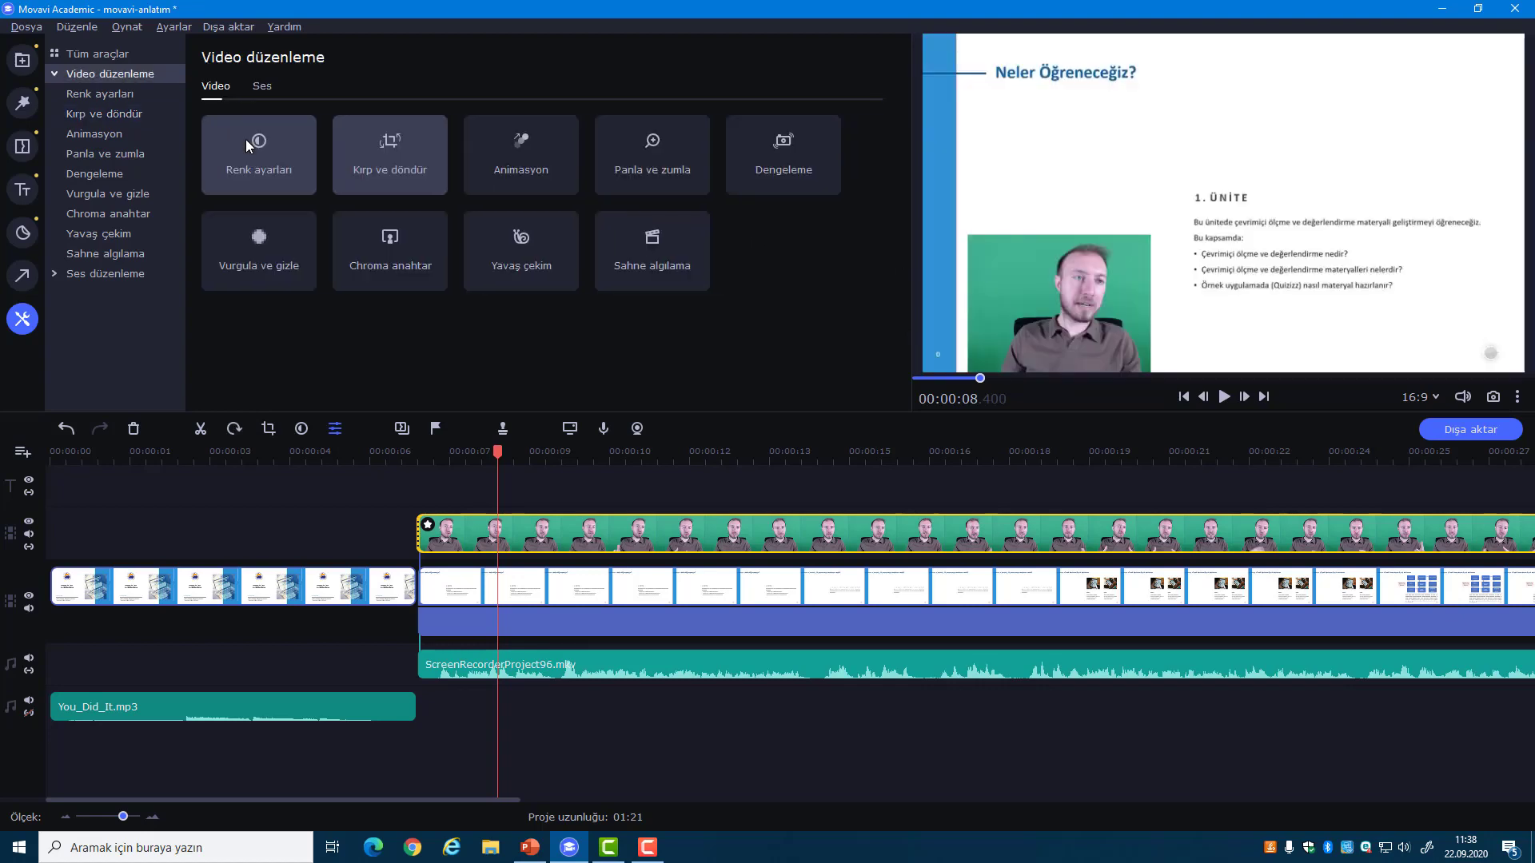
- Remove the webcam clip's green background with Chroma anahtar by sampling the backdrop, and shift the overlay slightly toward the slide's left edge
click(391, 268)
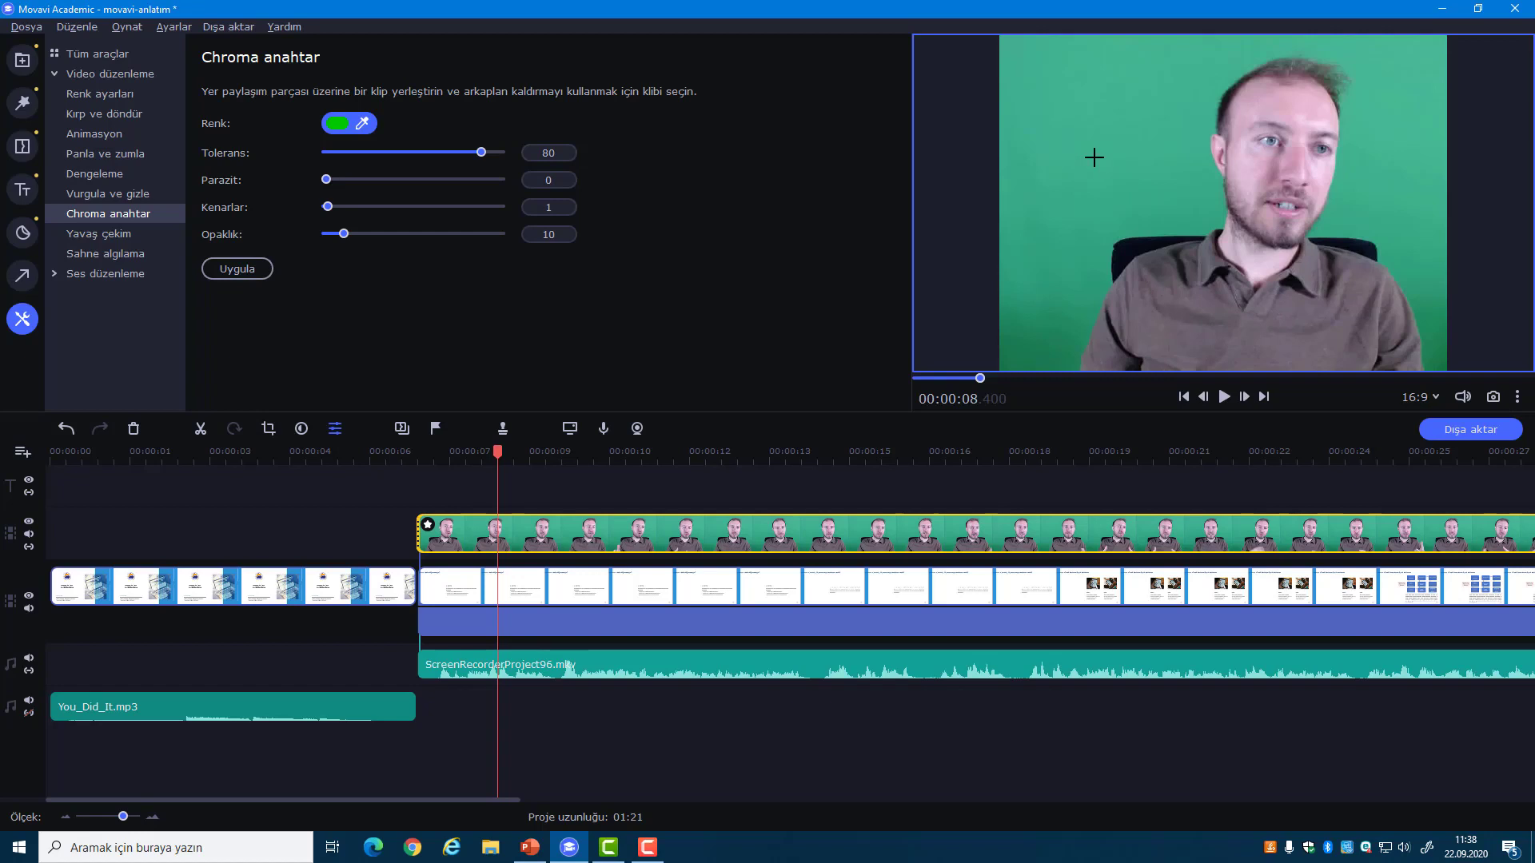
click(1093, 157)
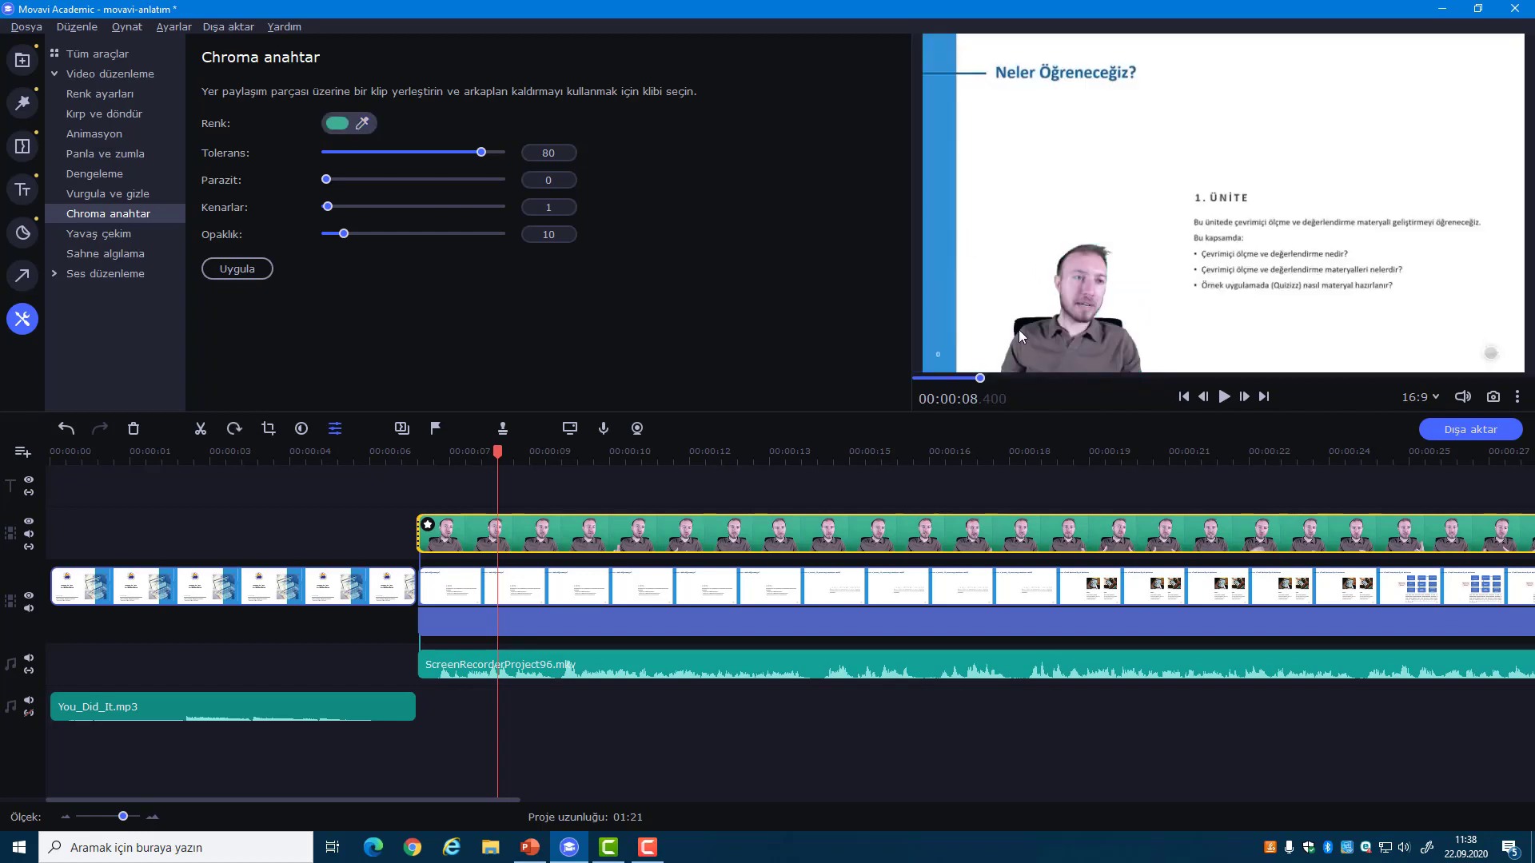
double_click(510, 542)
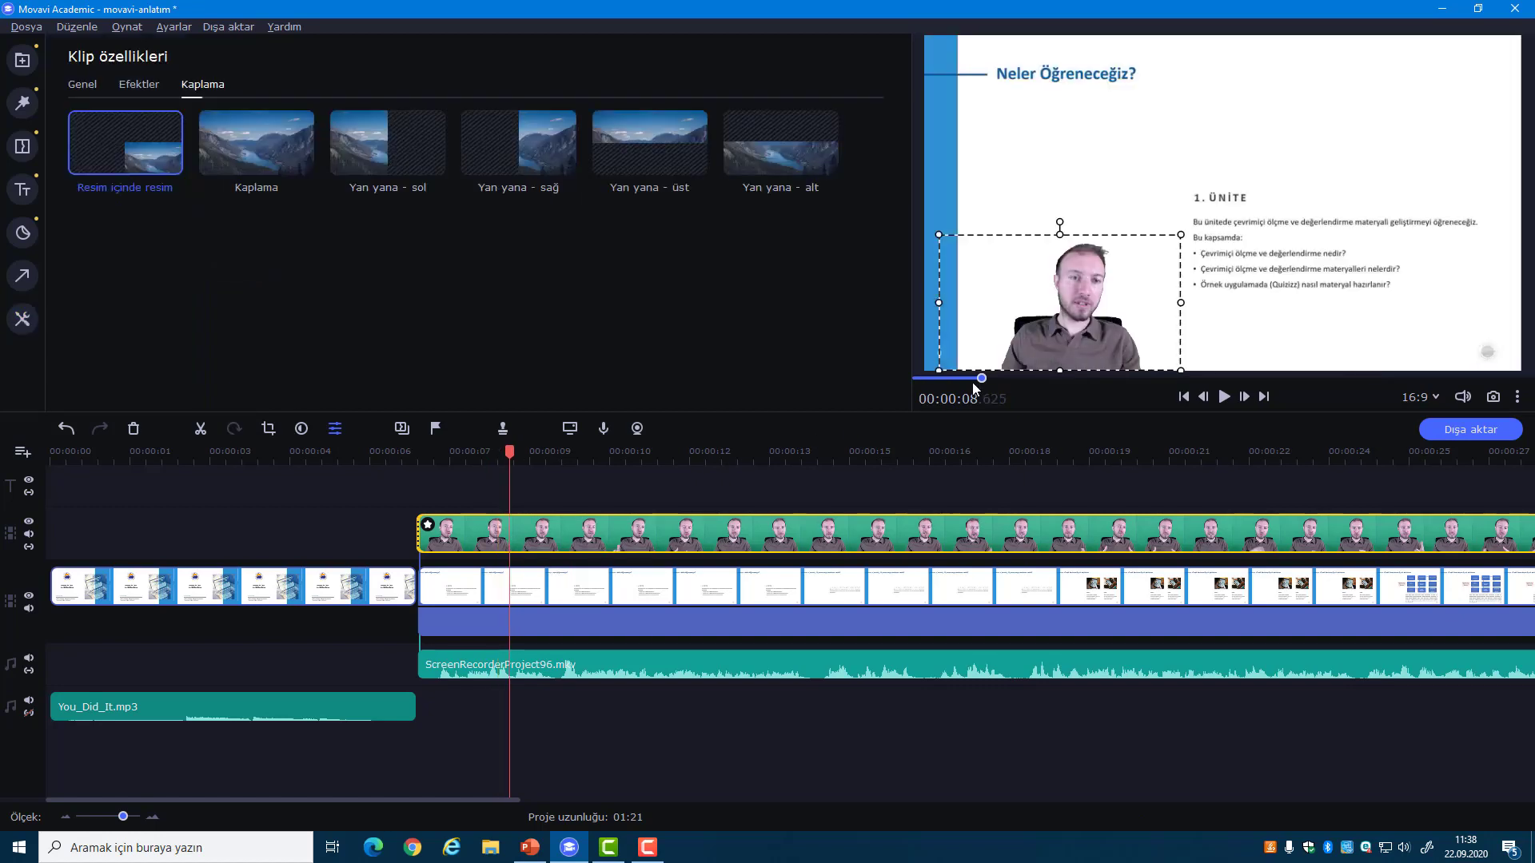
drag(1072, 346, 1053, 345)
- Scrub through the lesson to about 00:00:31 to check the webcam overlay against the different slides
drag(510, 450, 1251, 497)
drag(395, 799, 630, 793)
drag(491, 461, 782, 465)
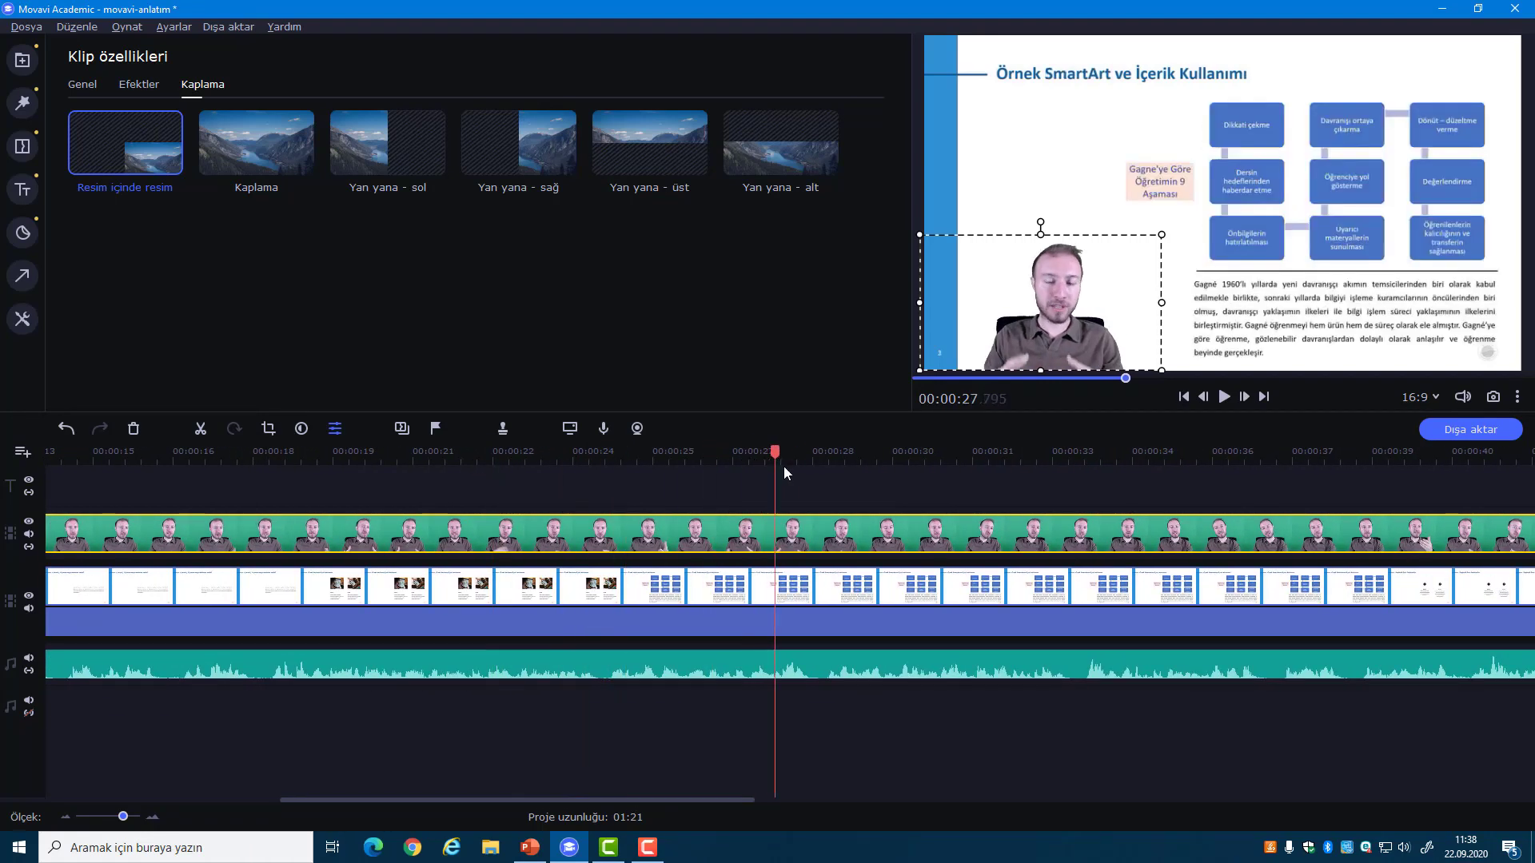
drag(682, 798, 712, 799)
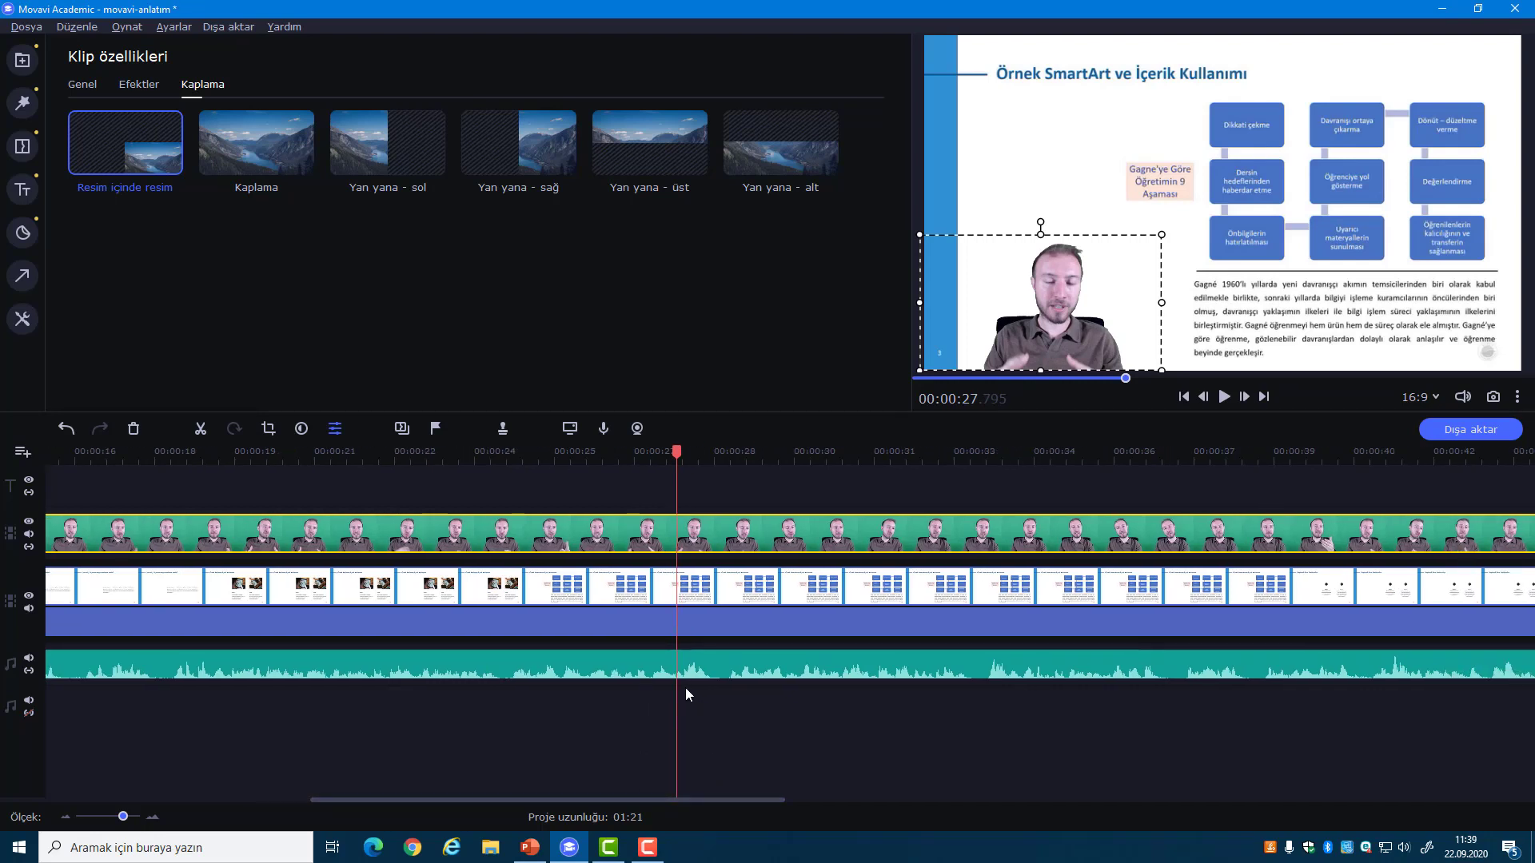
drag(681, 457, 884, 452)
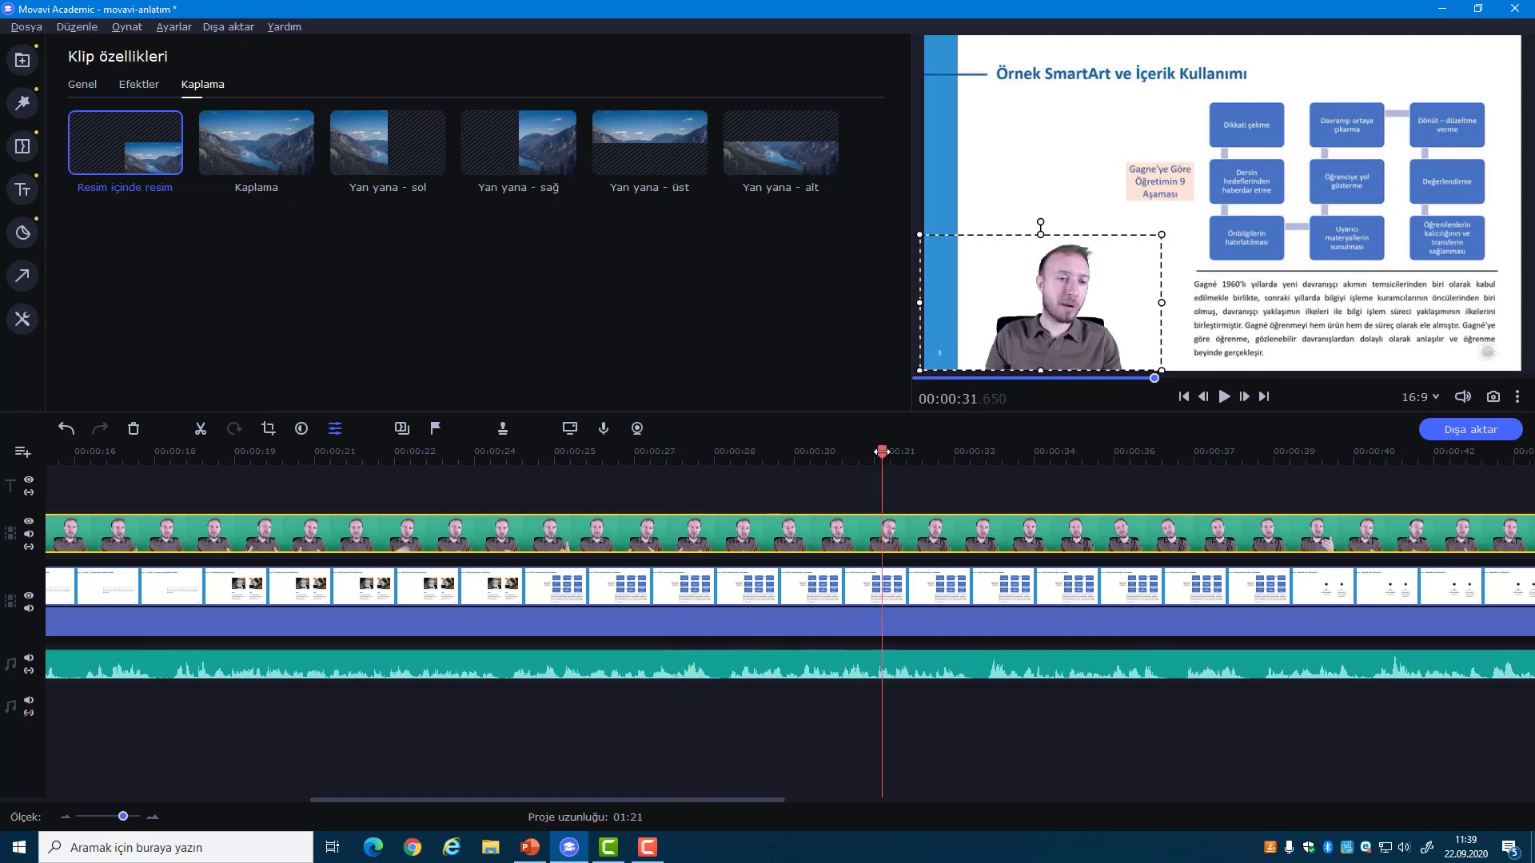
- Select the webcam, screen recording and audio clips together at about 00:00:31 and view their Böl (split) command without applying it
click(883, 596)
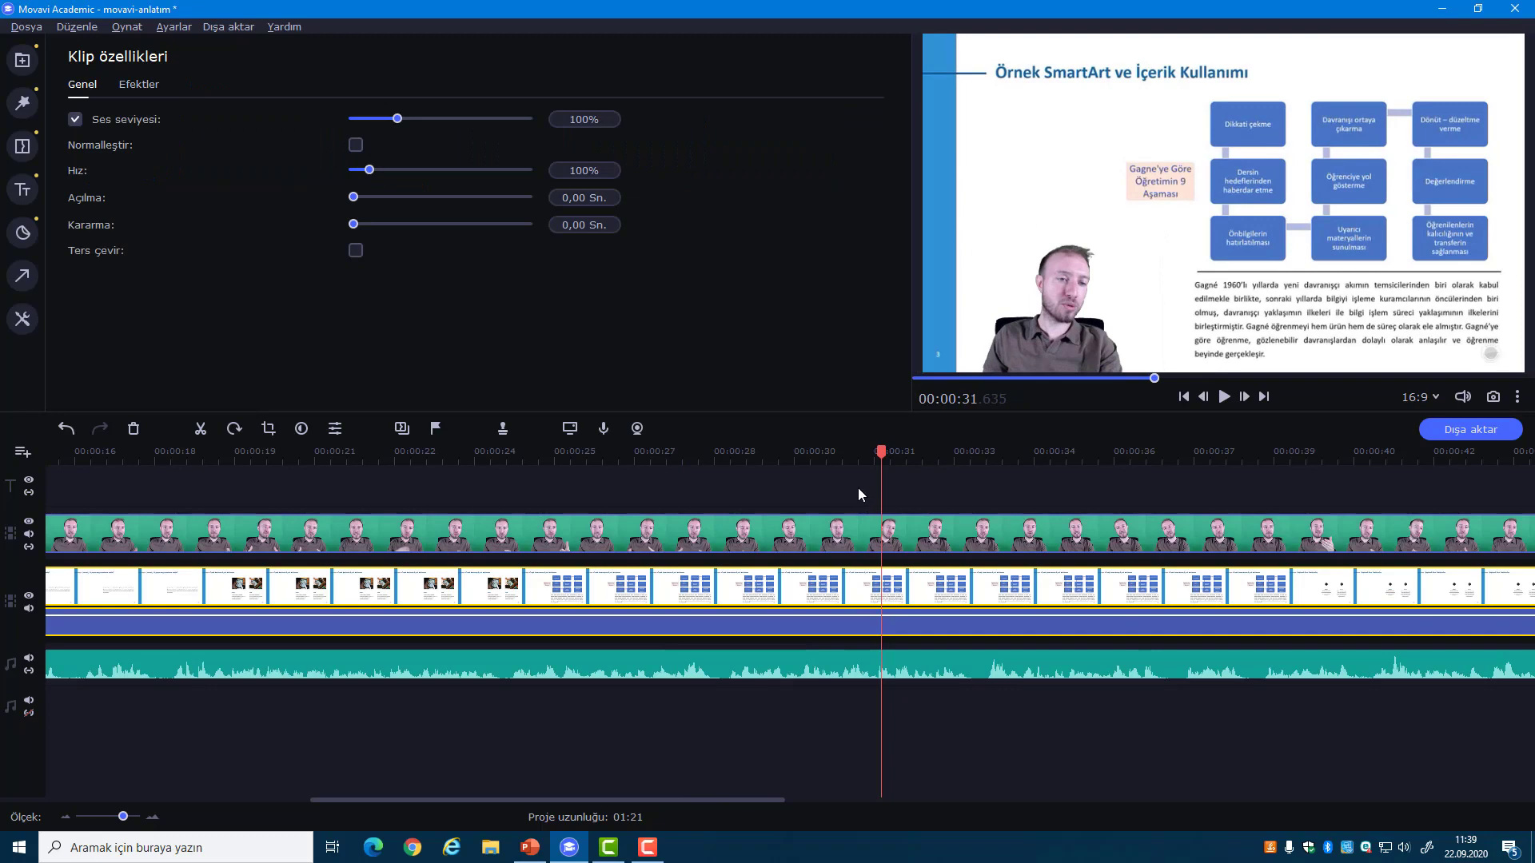
click(877, 521)
click(889, 659)
click(879, 602)
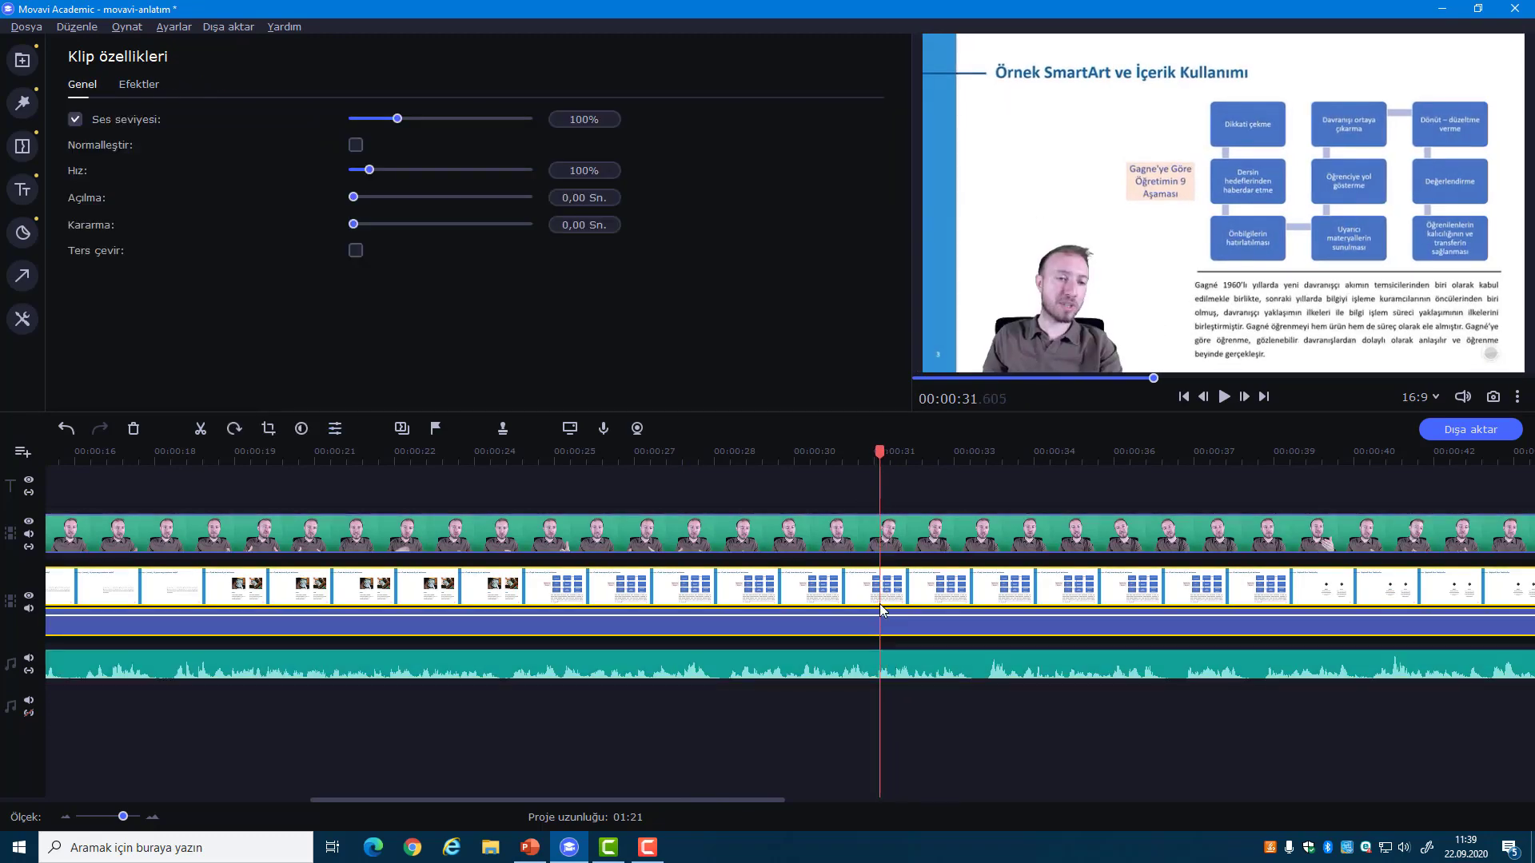
click(880, 534)
drag(879, 453, 881, 452)
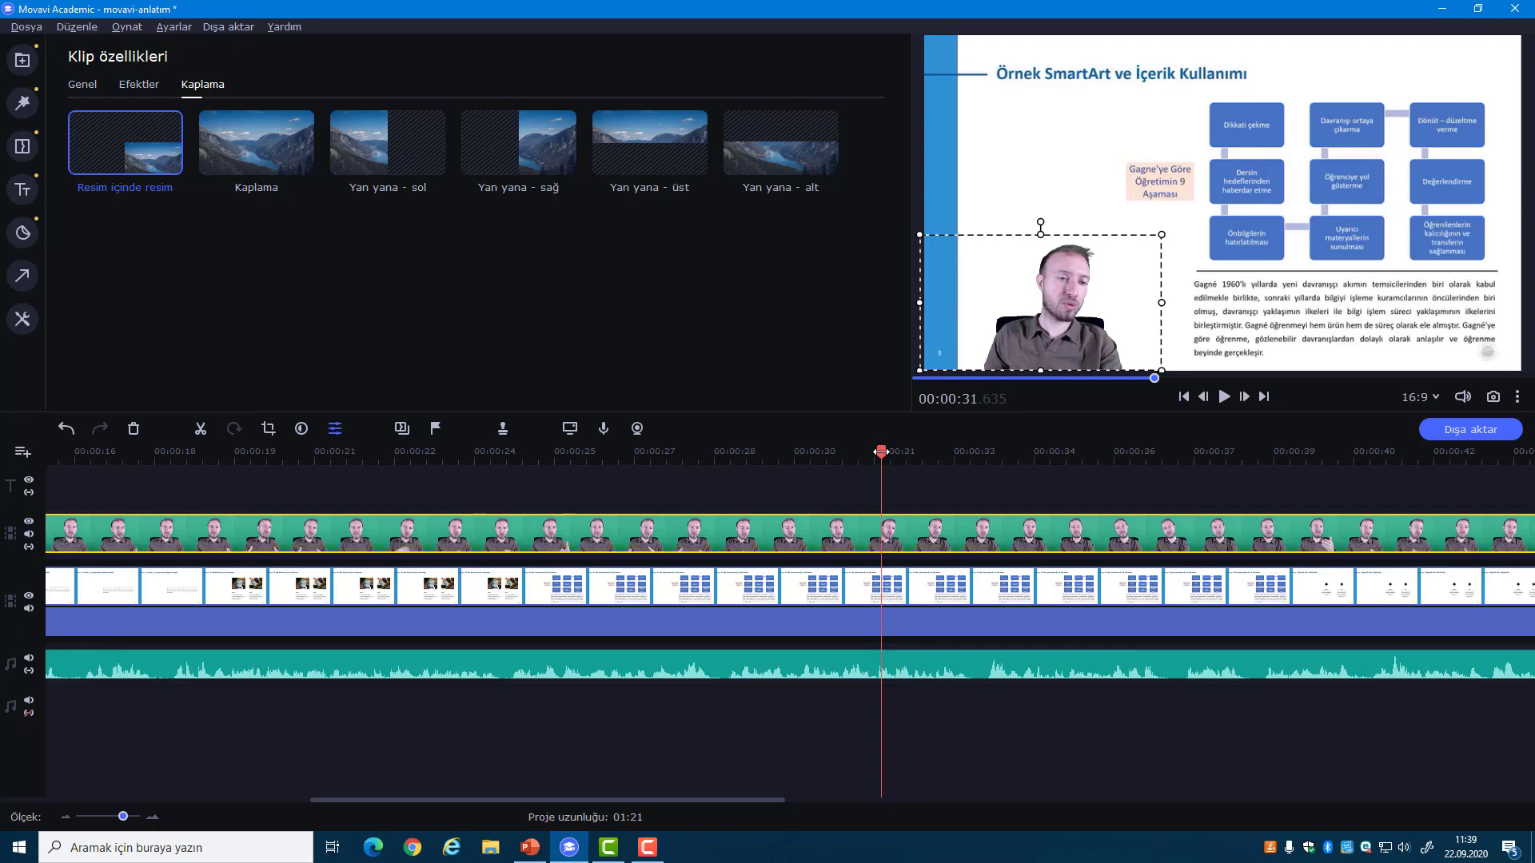
click(880, 607)
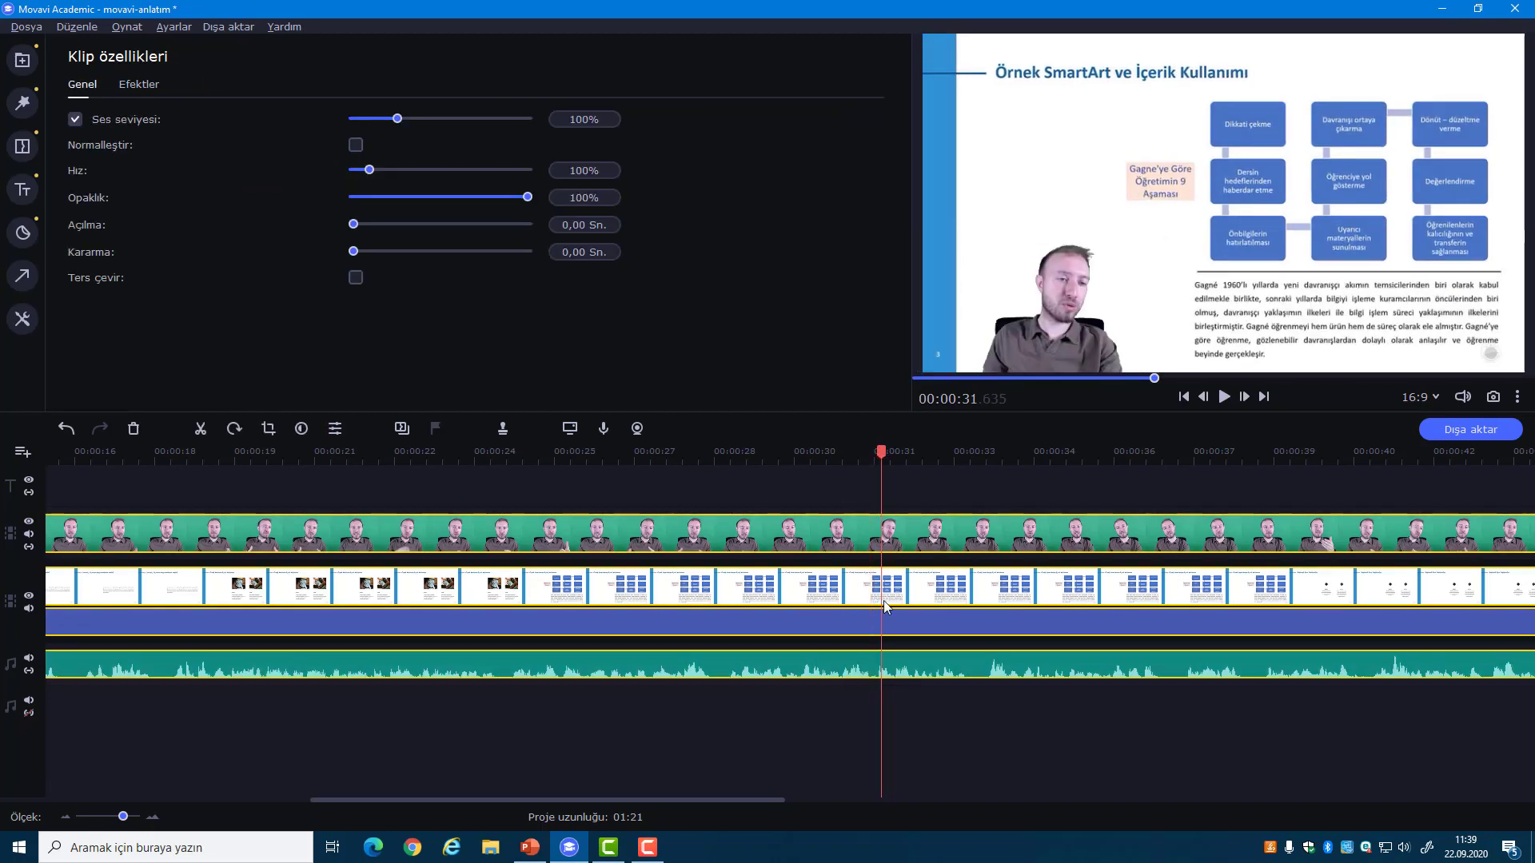
right_click(880, 531)
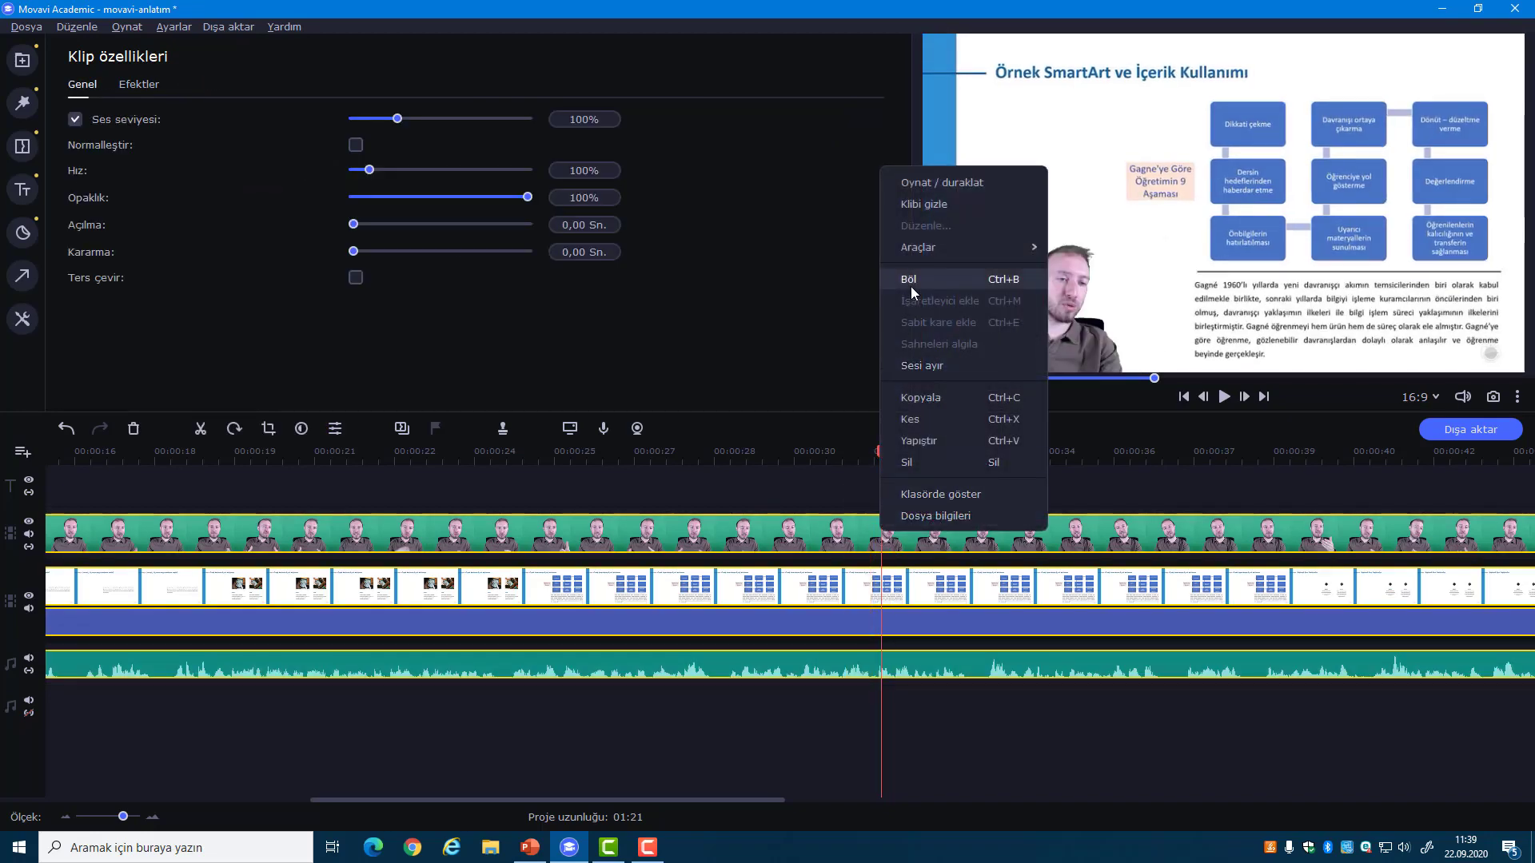
click(1081, 460)
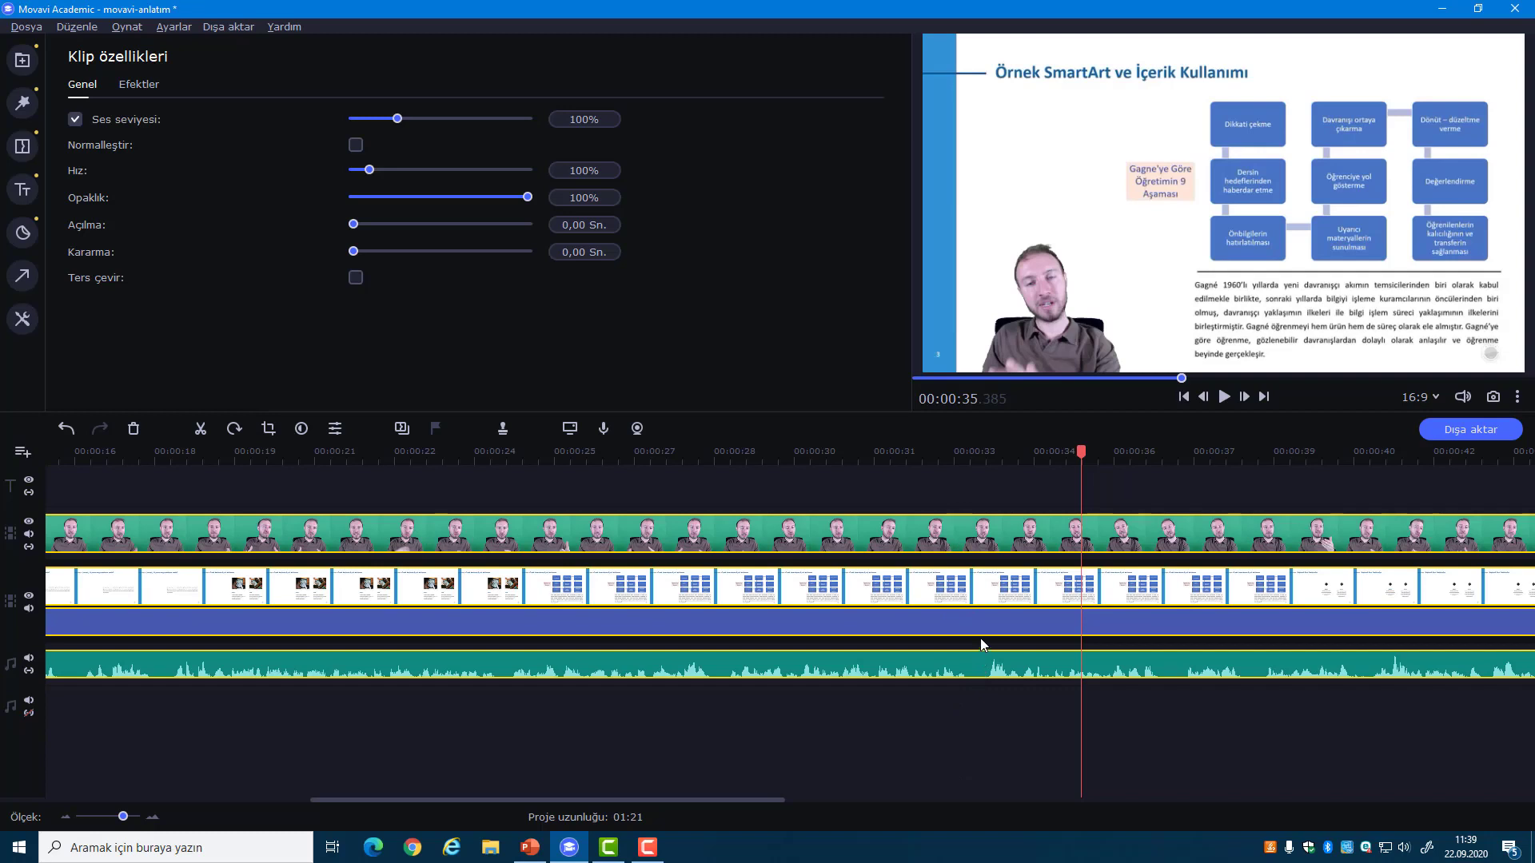
- Add the Süpür → transition between the opening cover image and the screen recording, and between the recording and the closing cover image
drag(756, 799, 115, 794)
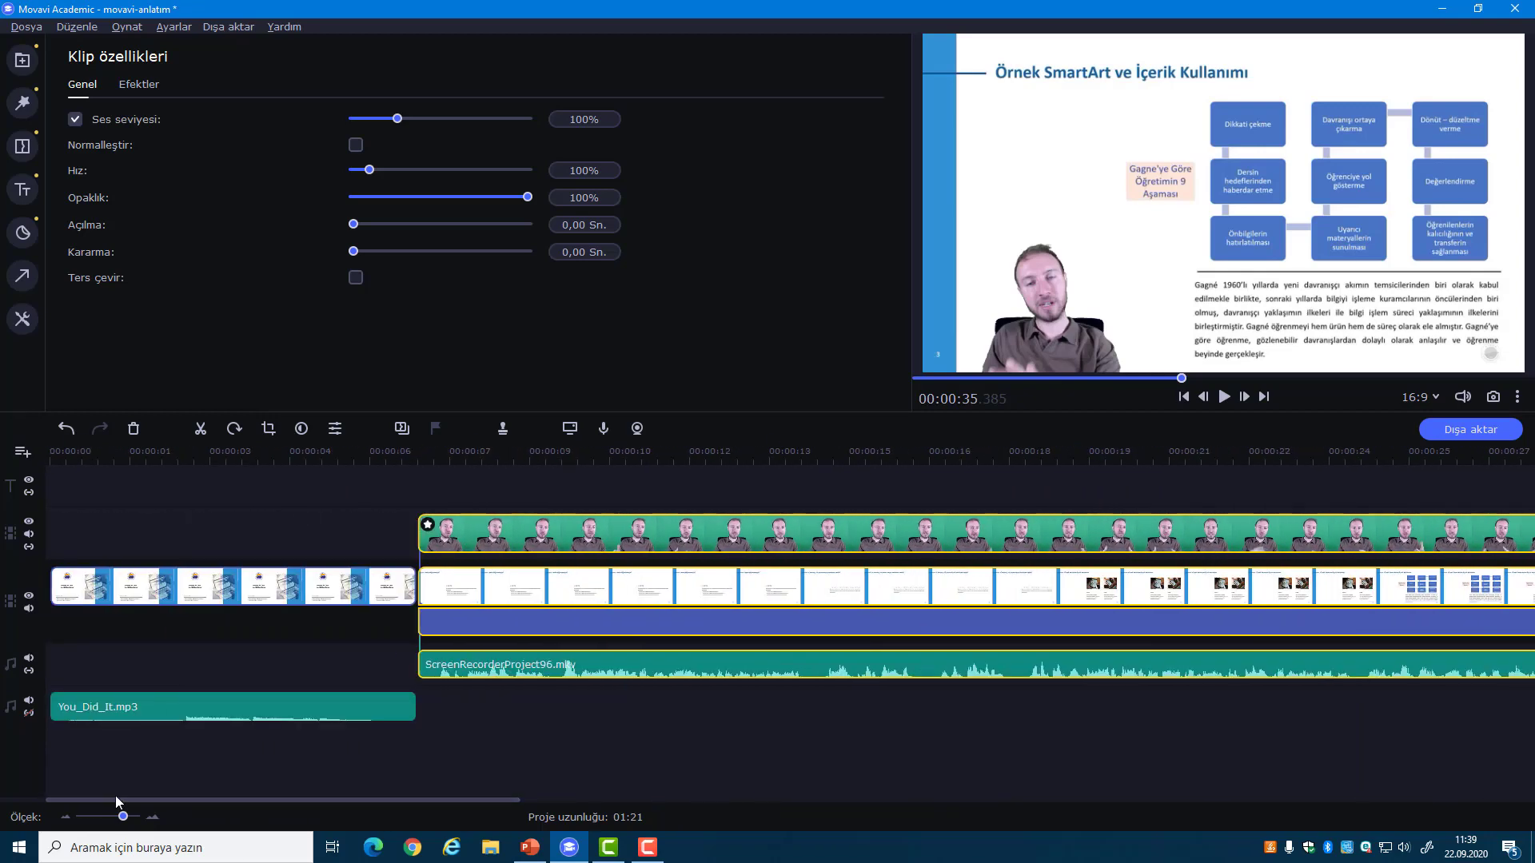
click(66, 818)
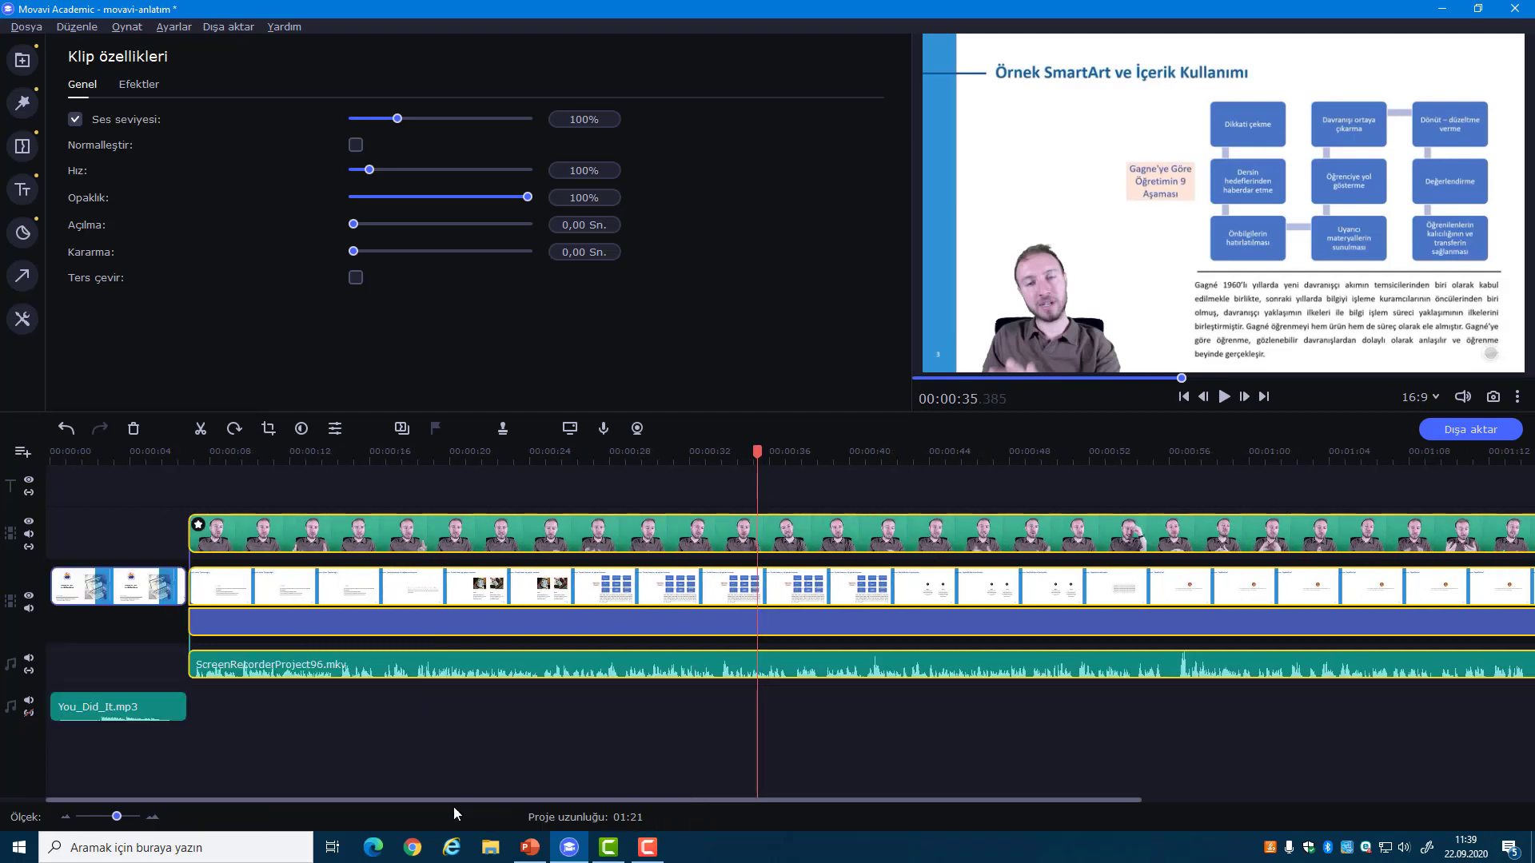
drag(497, 801, 947, 802)
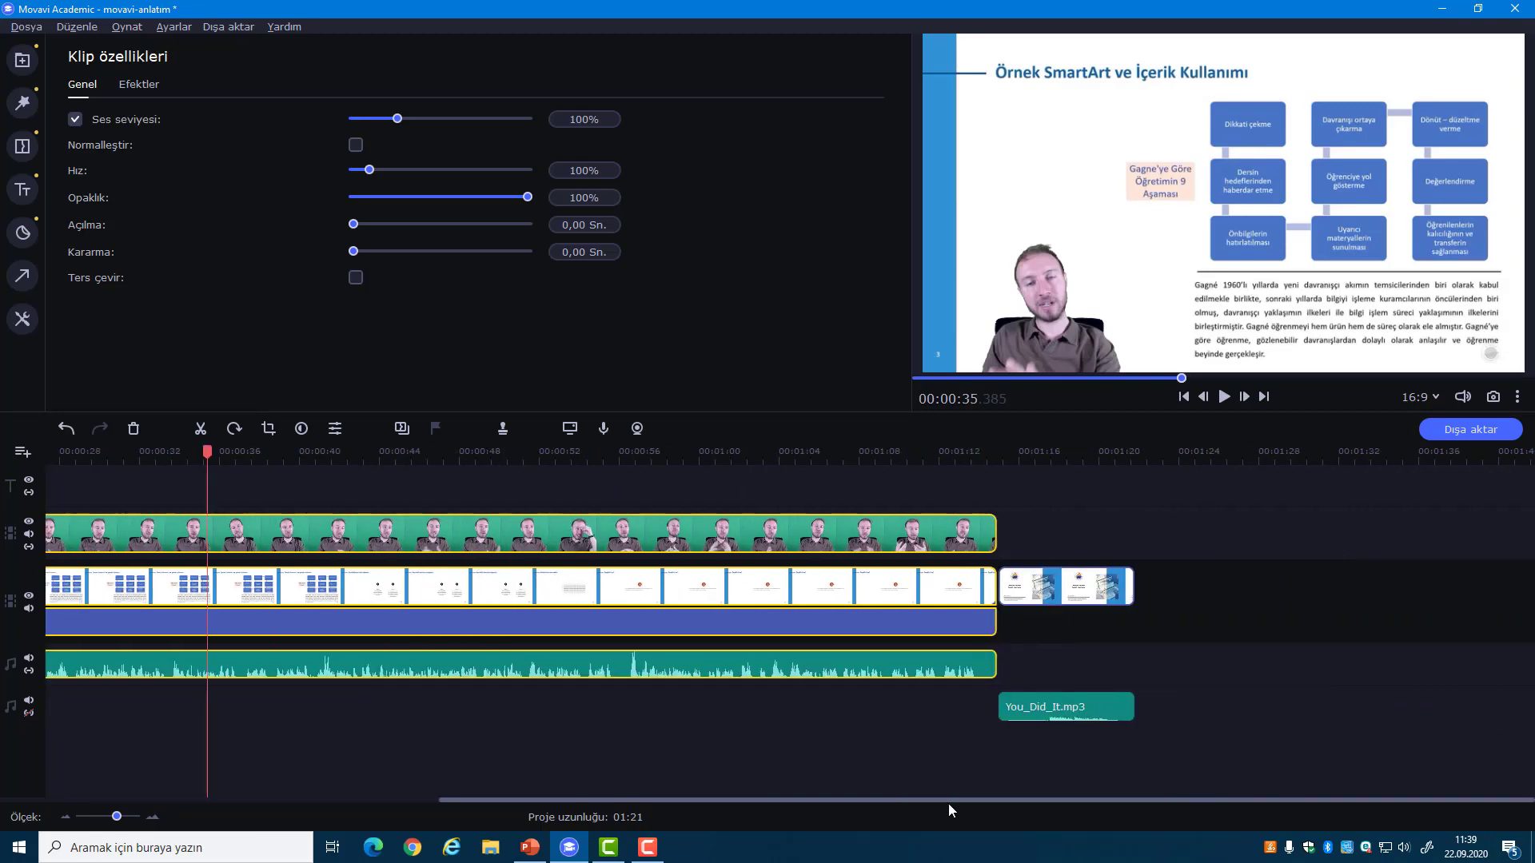
drag(948, 803, 371, 816)
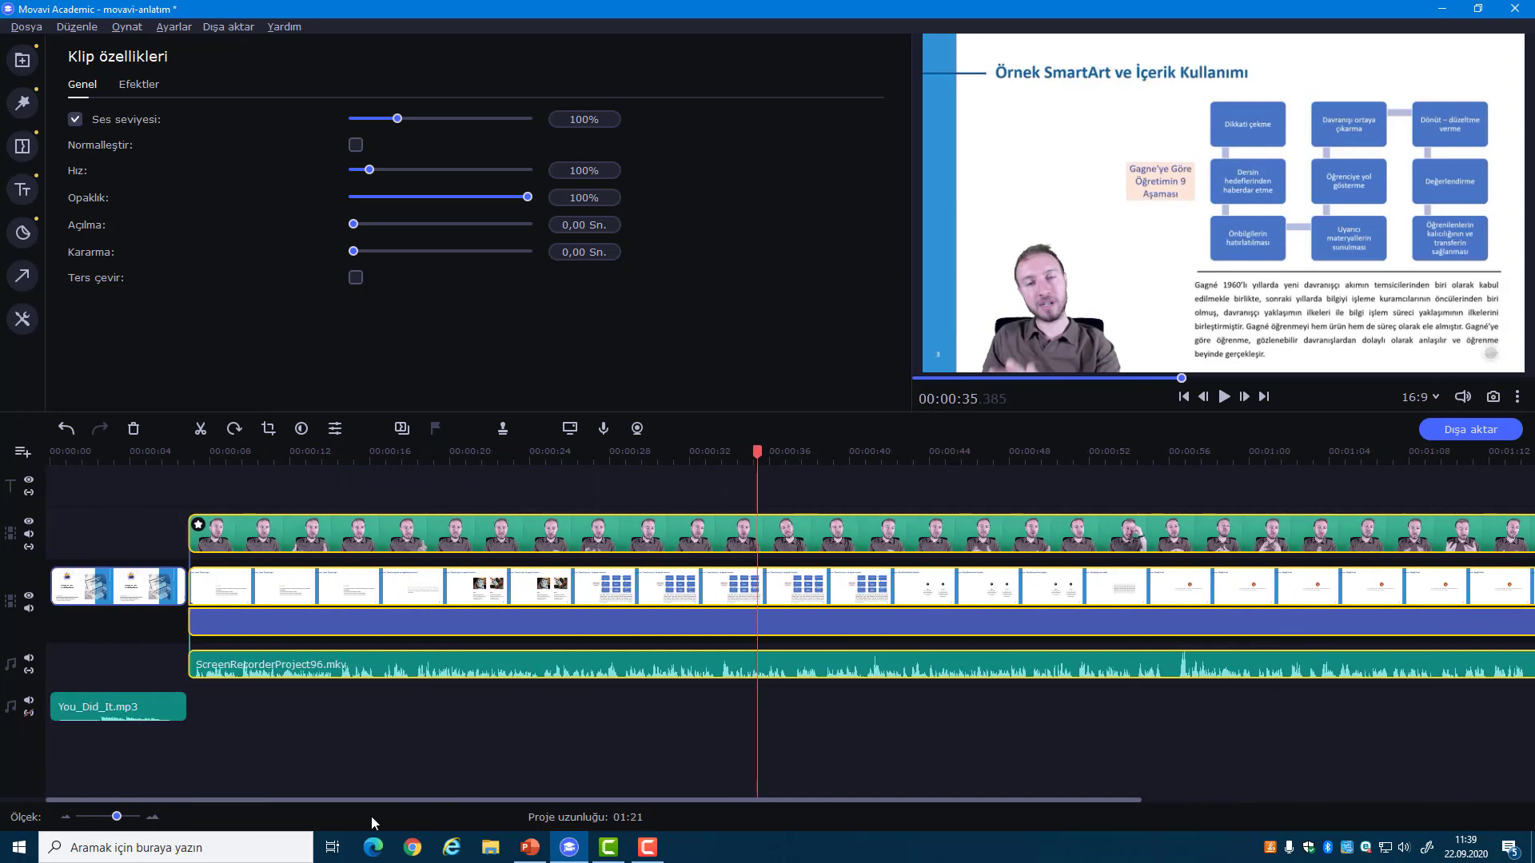
click(22, 147)
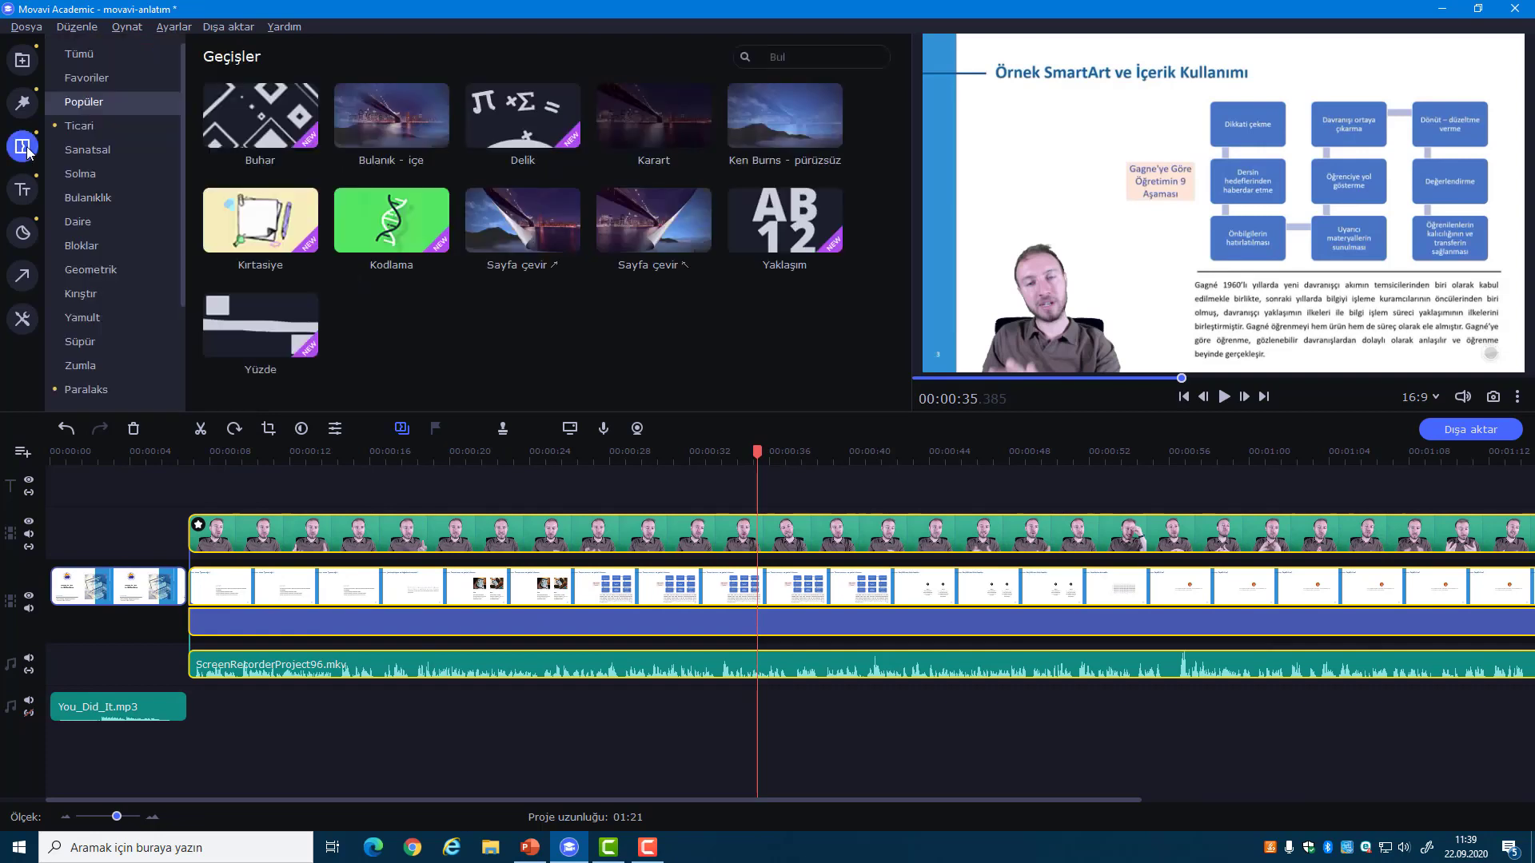
click(89, 340)
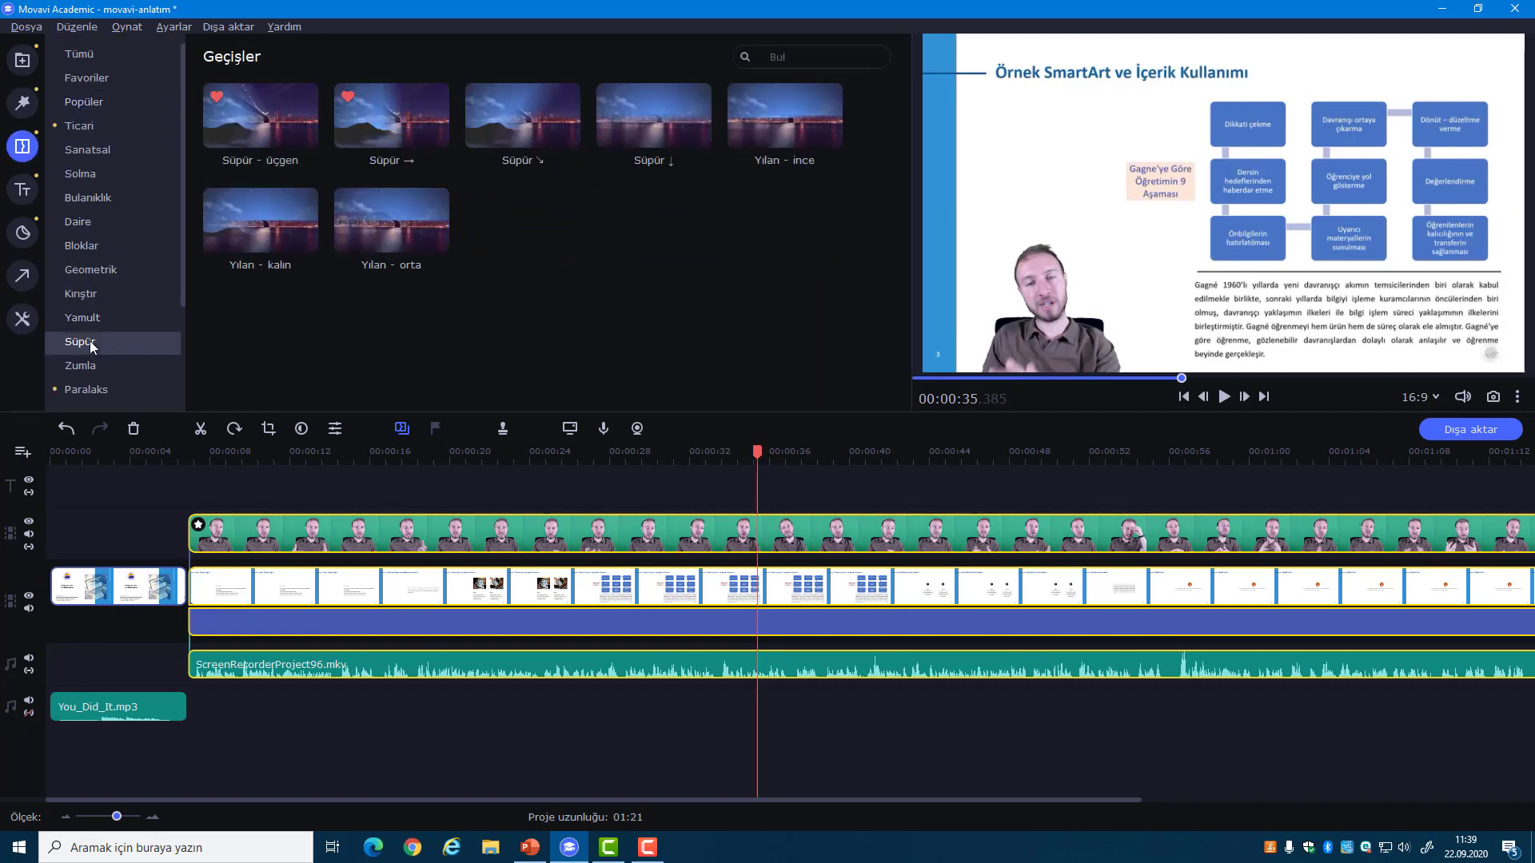
click(363, 117)
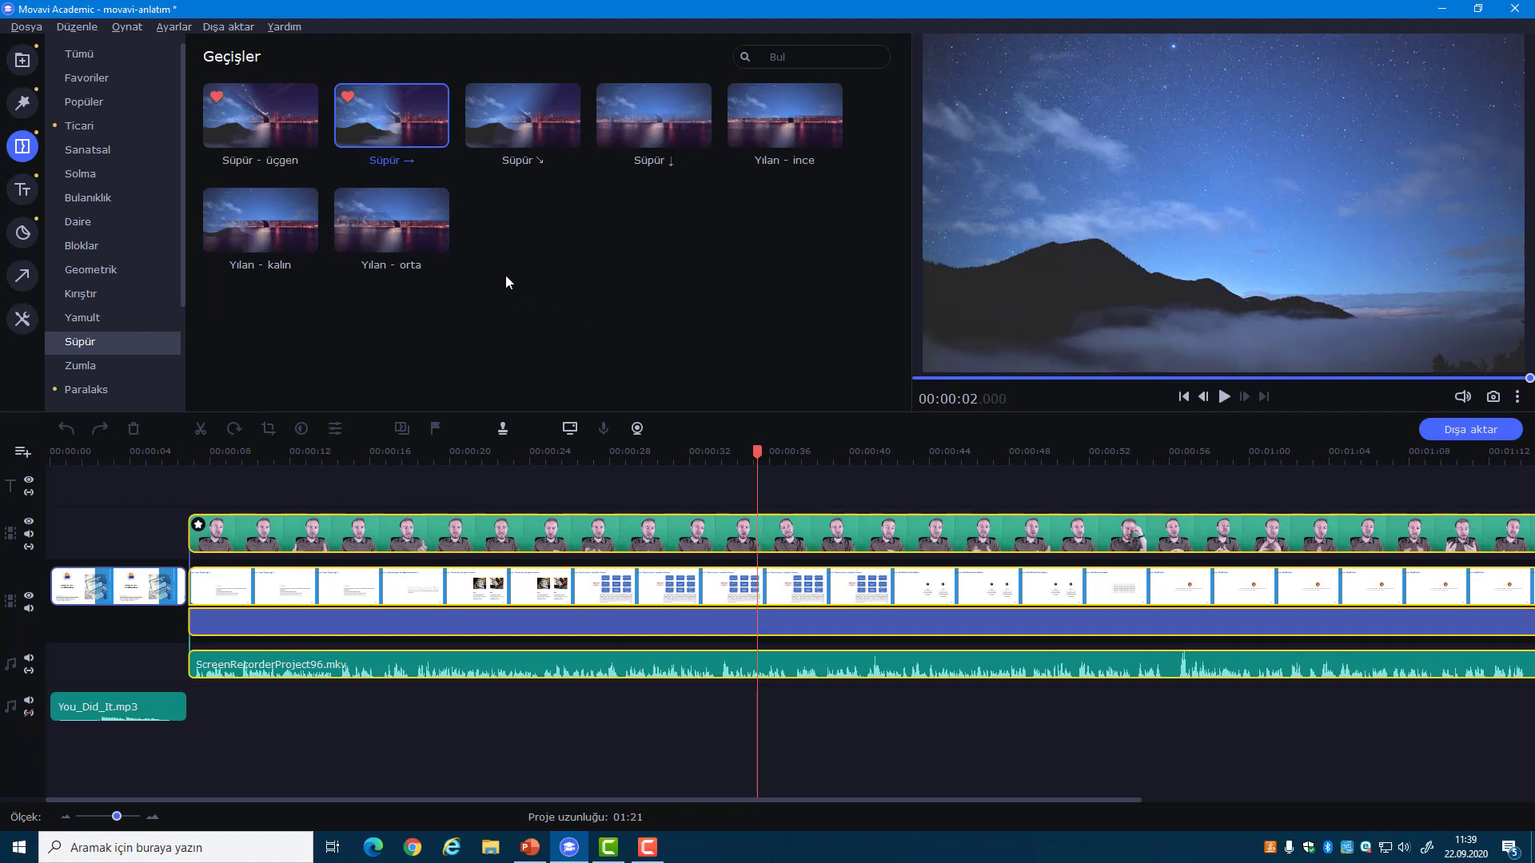
mouse_move(377, 118)
mouse_down()
mouse_move(209, 611)
mouse_move(169, 596)
mouse_up()
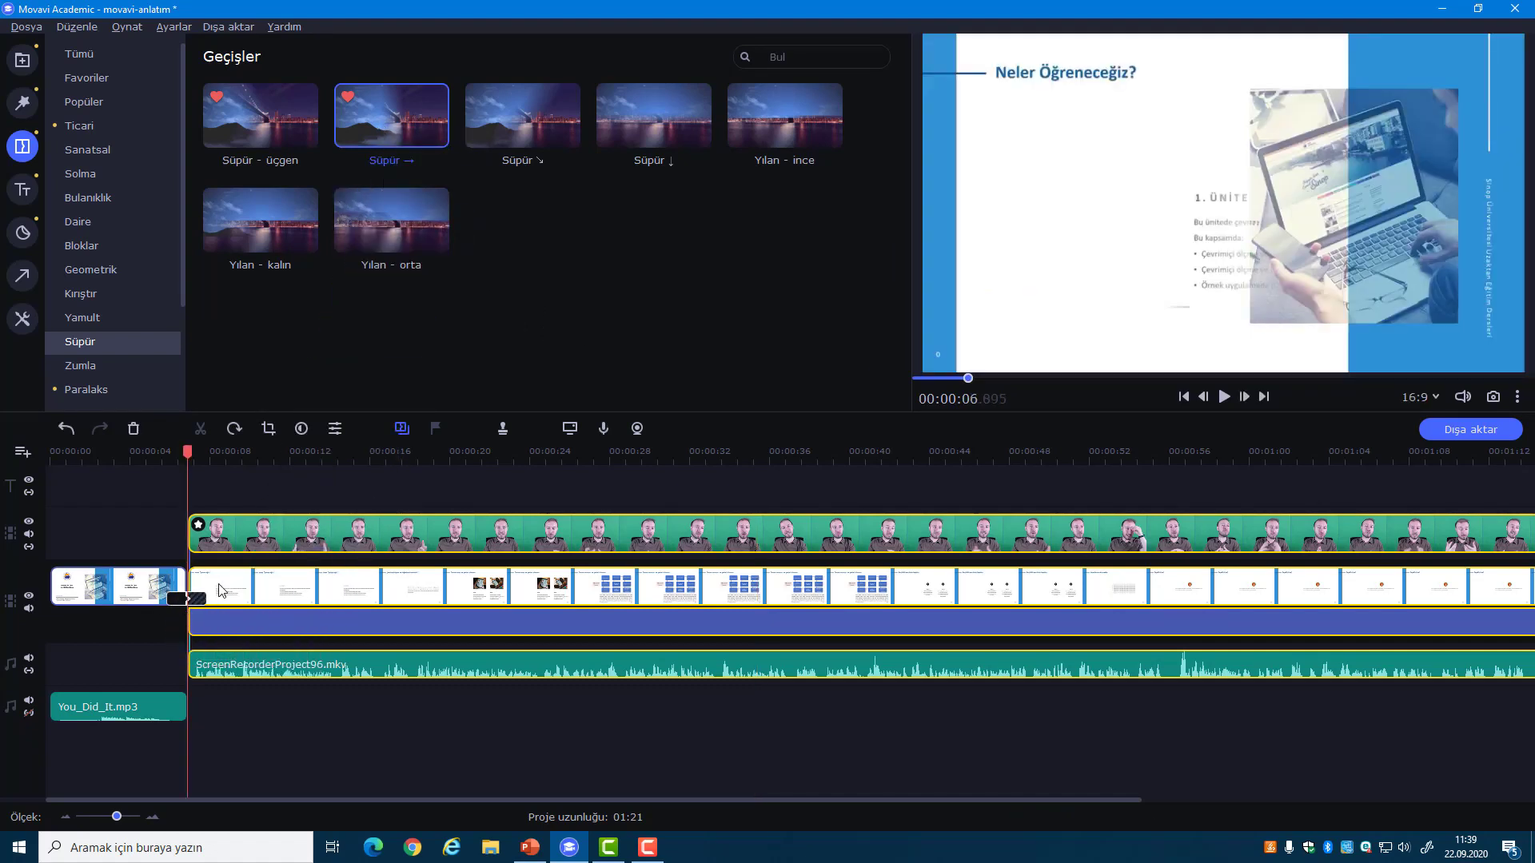
drag(457, 800, 829, 798)
mouse_move(483, 137)
mouse_down()
mouse_move(419, 163)
mouse_move(916, 554)
mouse_move(1071, 583)
mouse_up()
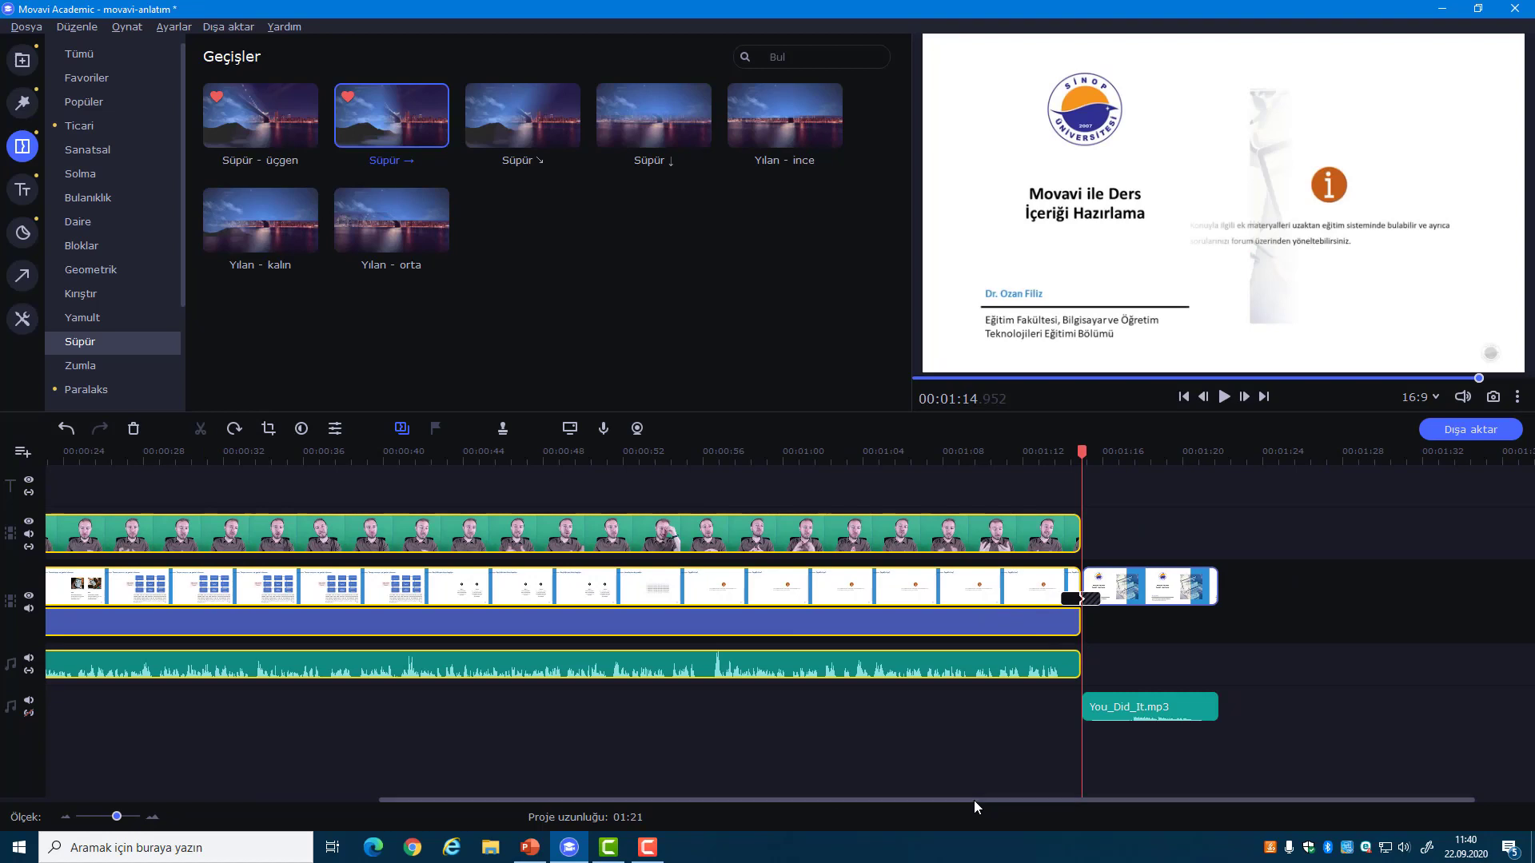
- Play the project from the beginning to check the opening transition from the cover image into the lesson
drag(975, 800, 407, 783)
click(73, 462)
key(Home)
click(1225, 399)
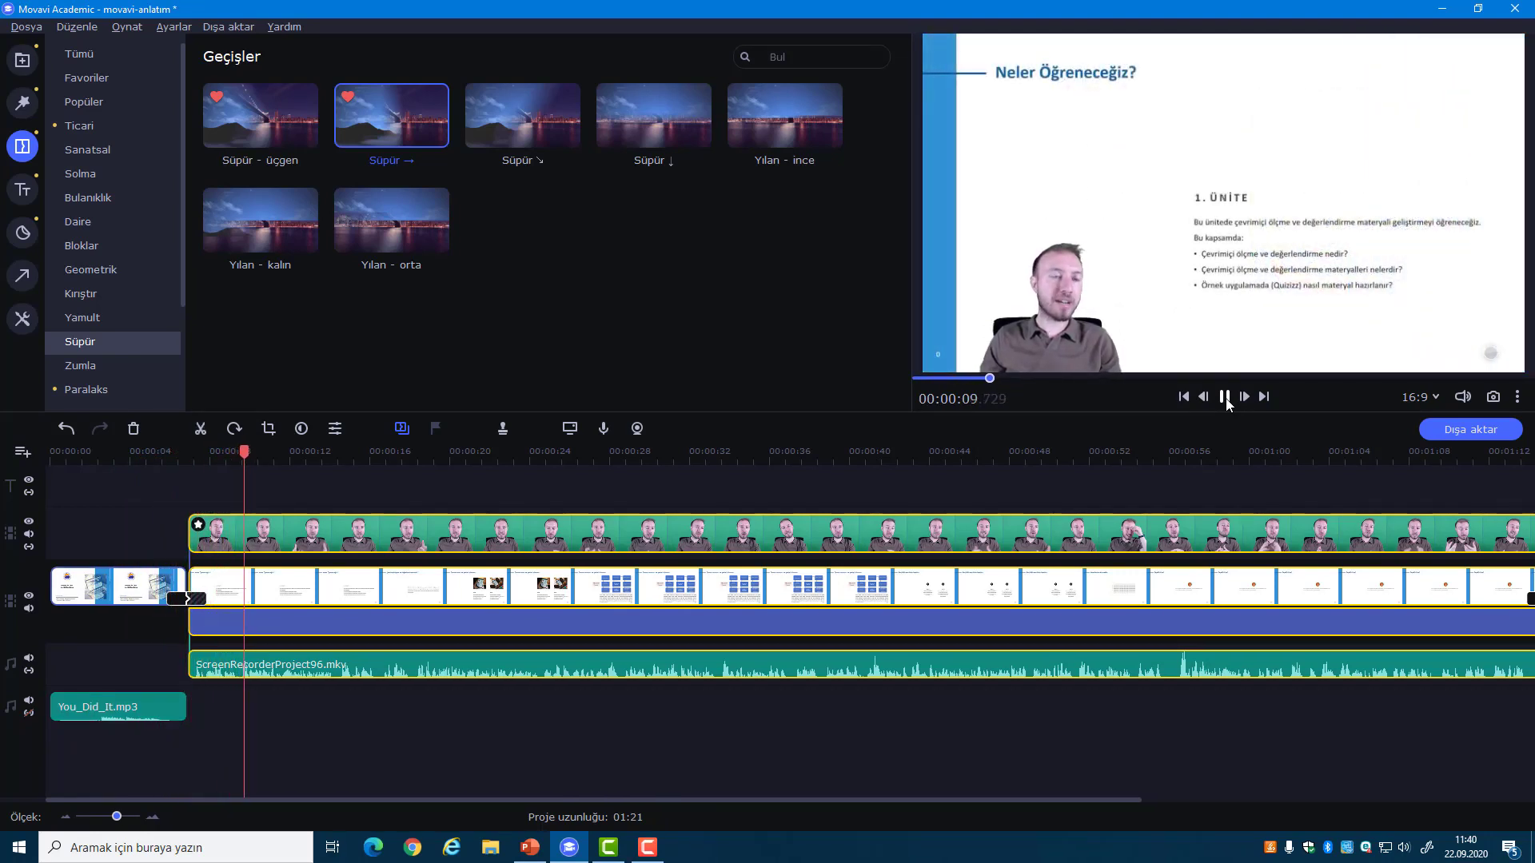
click(1226, 398)
- Skip through the lesson to near its end and play the transition into the closing cover image
click(758, 452)
click(1099, 453)
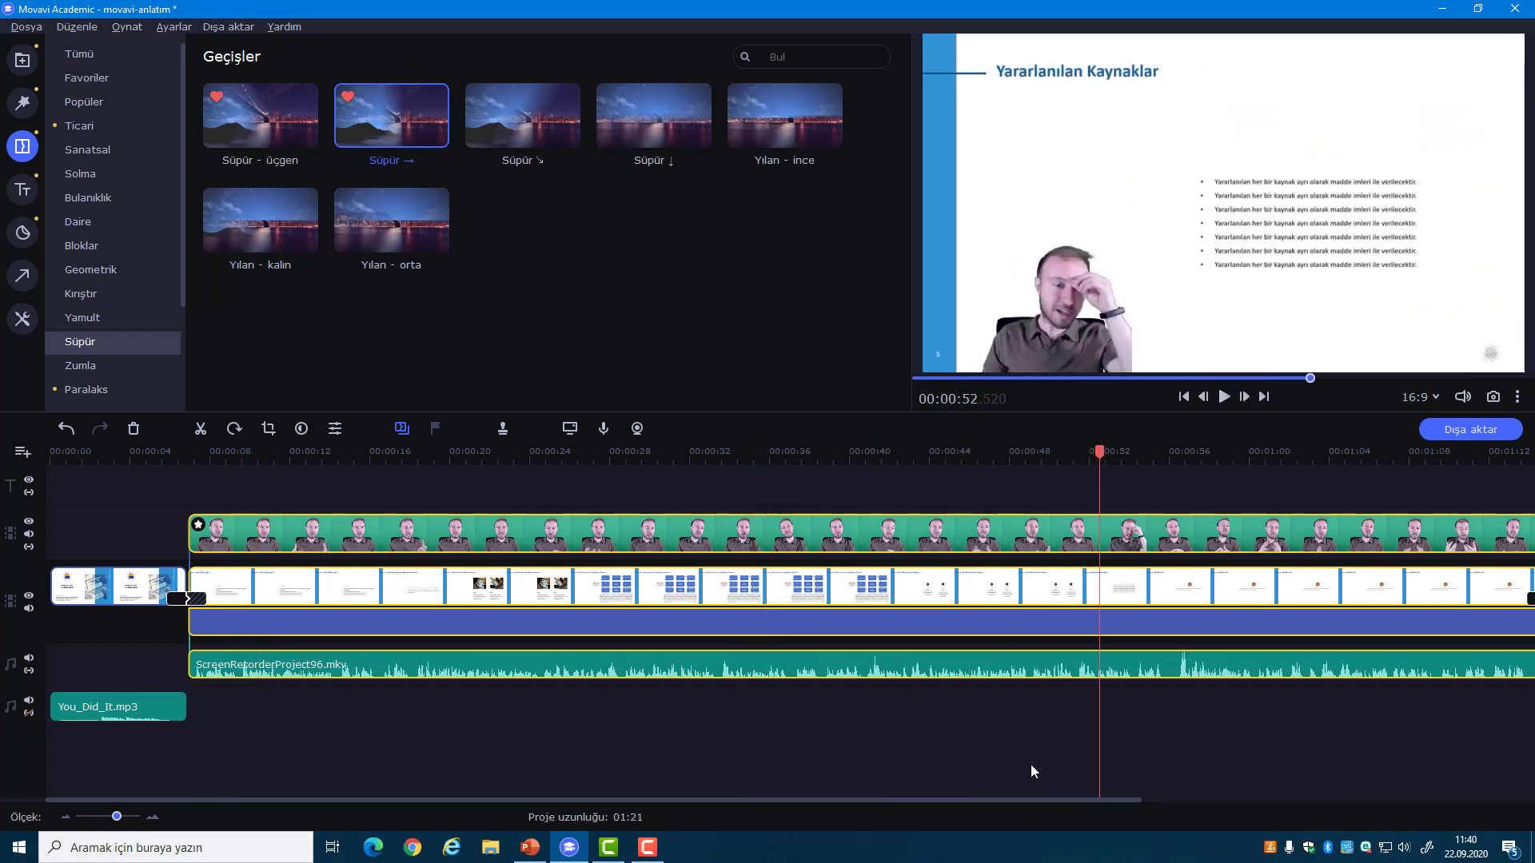
click(1026, 797)
drag(1026, 798, 1192, 798)
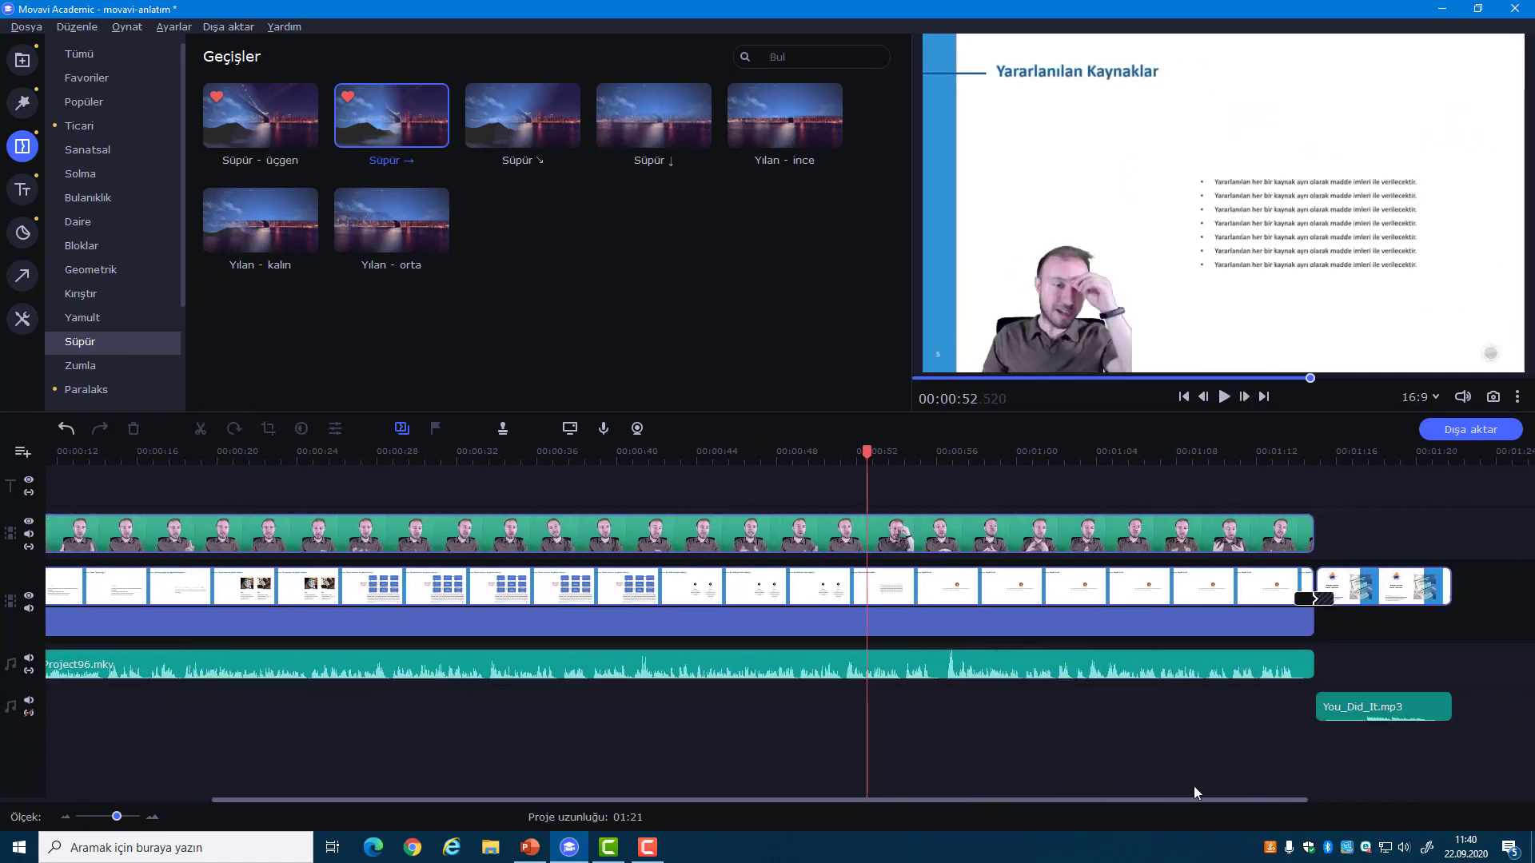
click(1202, 452)
click(1224, 397)
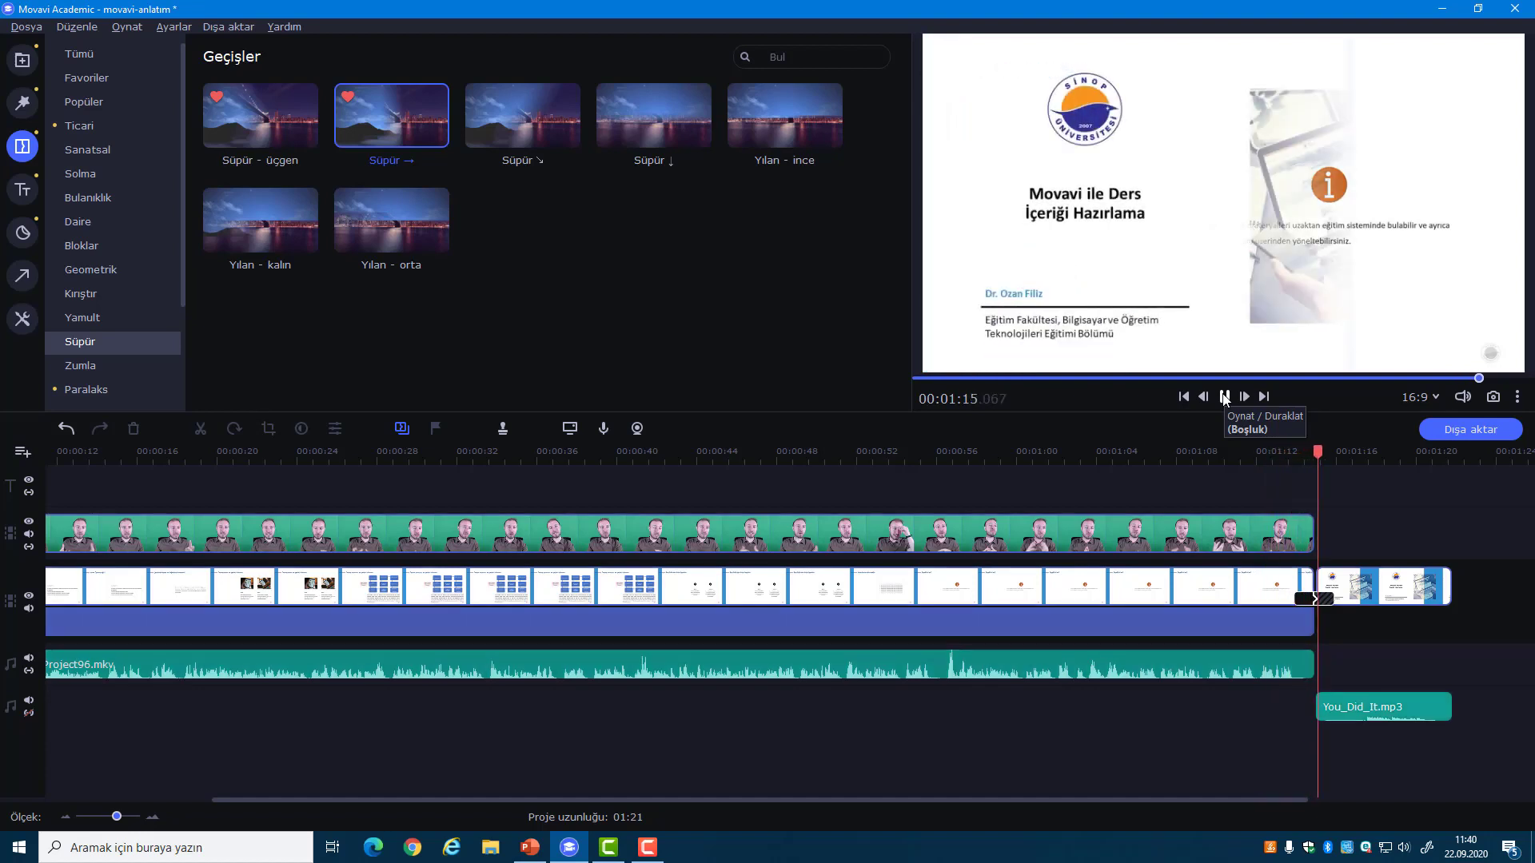
- Stop the playback and skip back through the lesson to about 00:00:23
click(1223, 397)
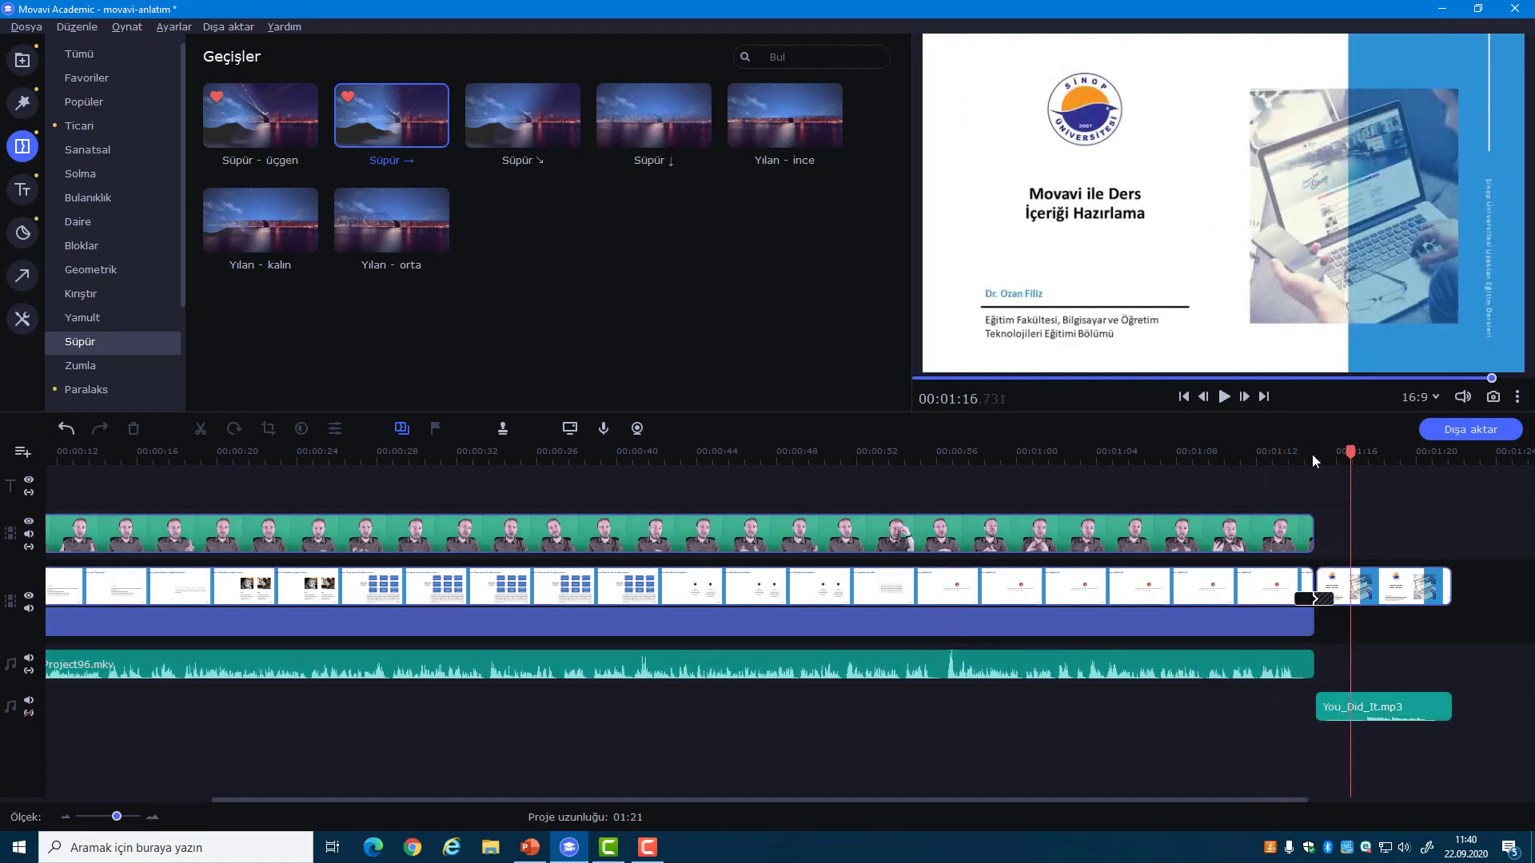
drag(1323, 449, 518, 452)
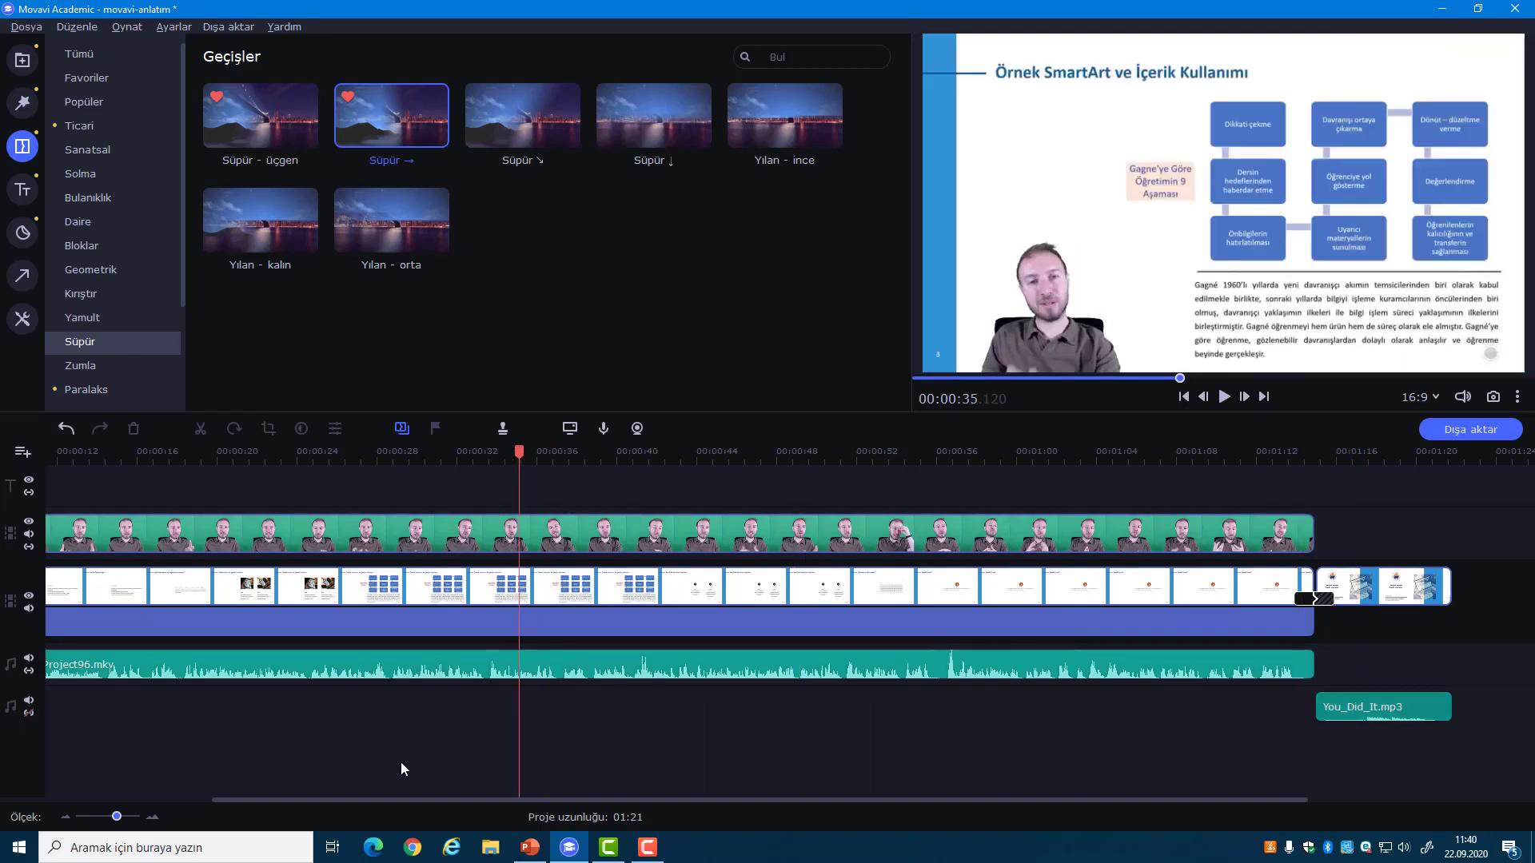
drag(366, 803, 219, 784)
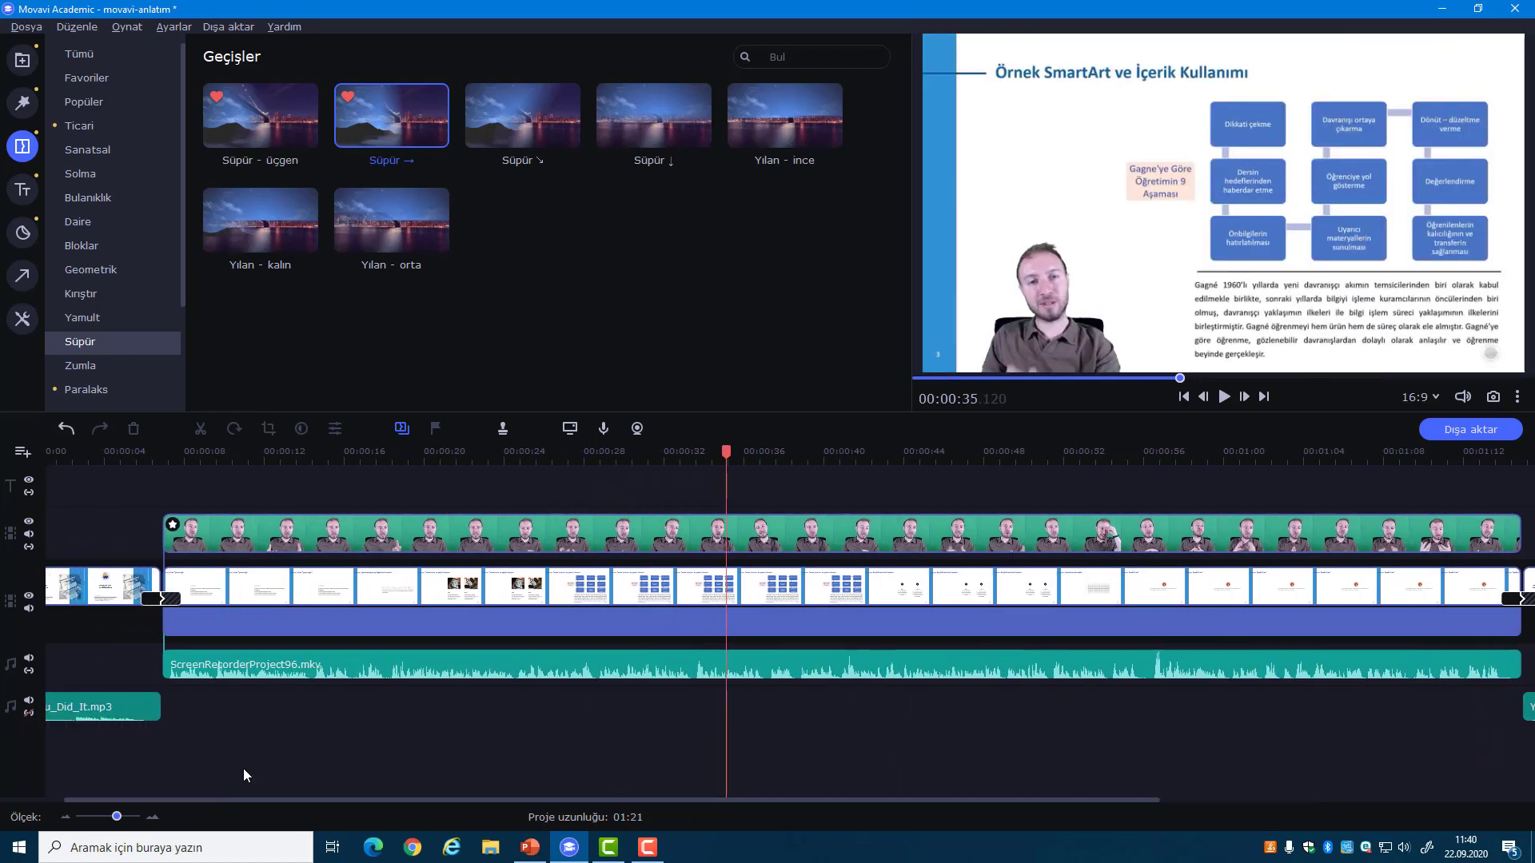
drag(726, 452, 493, 461)
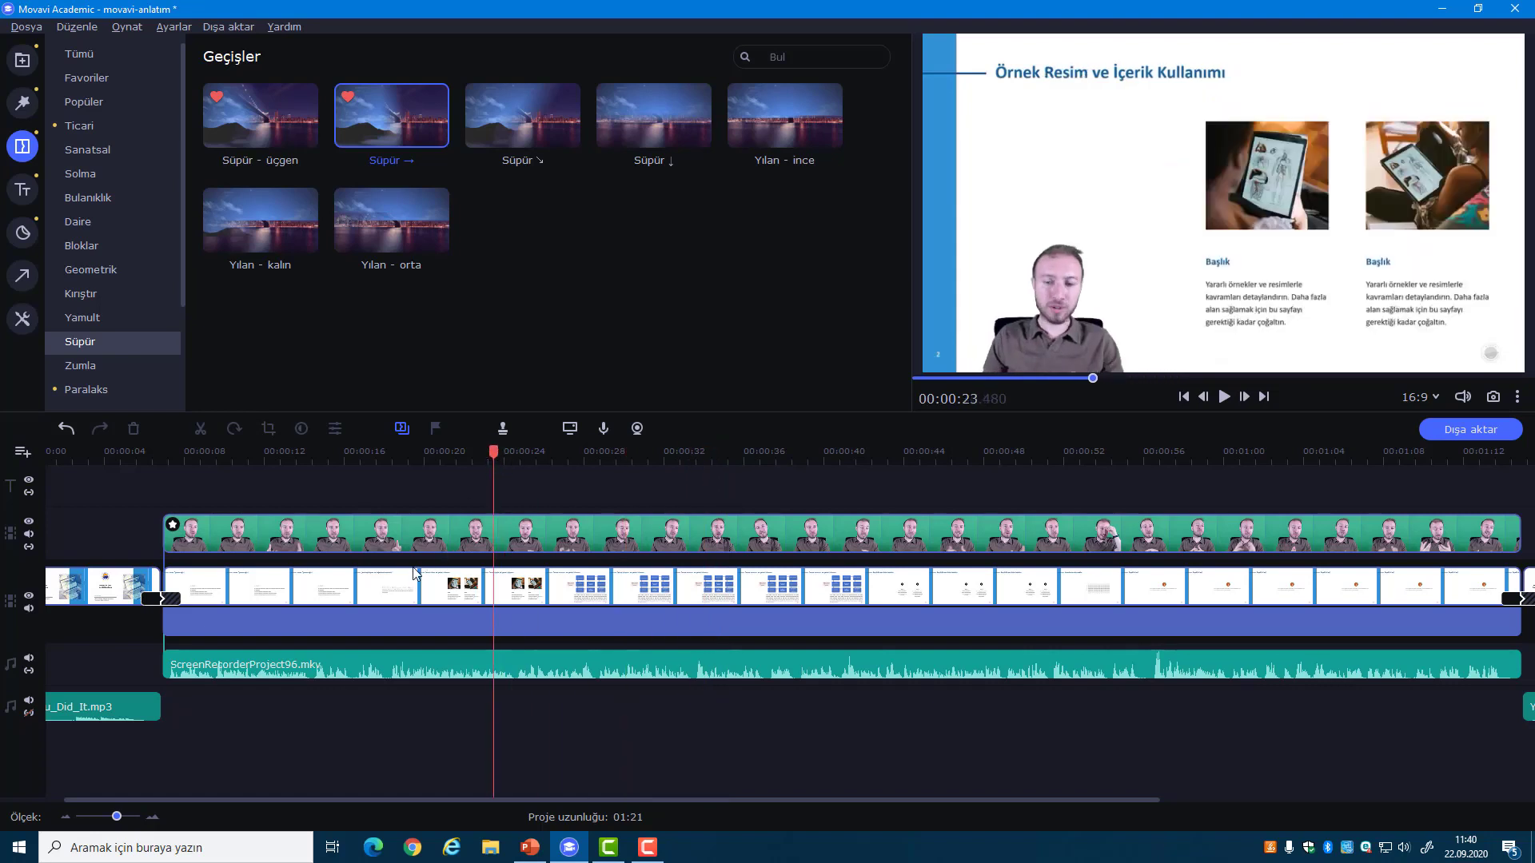
- Delete the screen recording's own linked audio strip directly beneath its video clip, keeping the separate narration audio
click(362, 625)
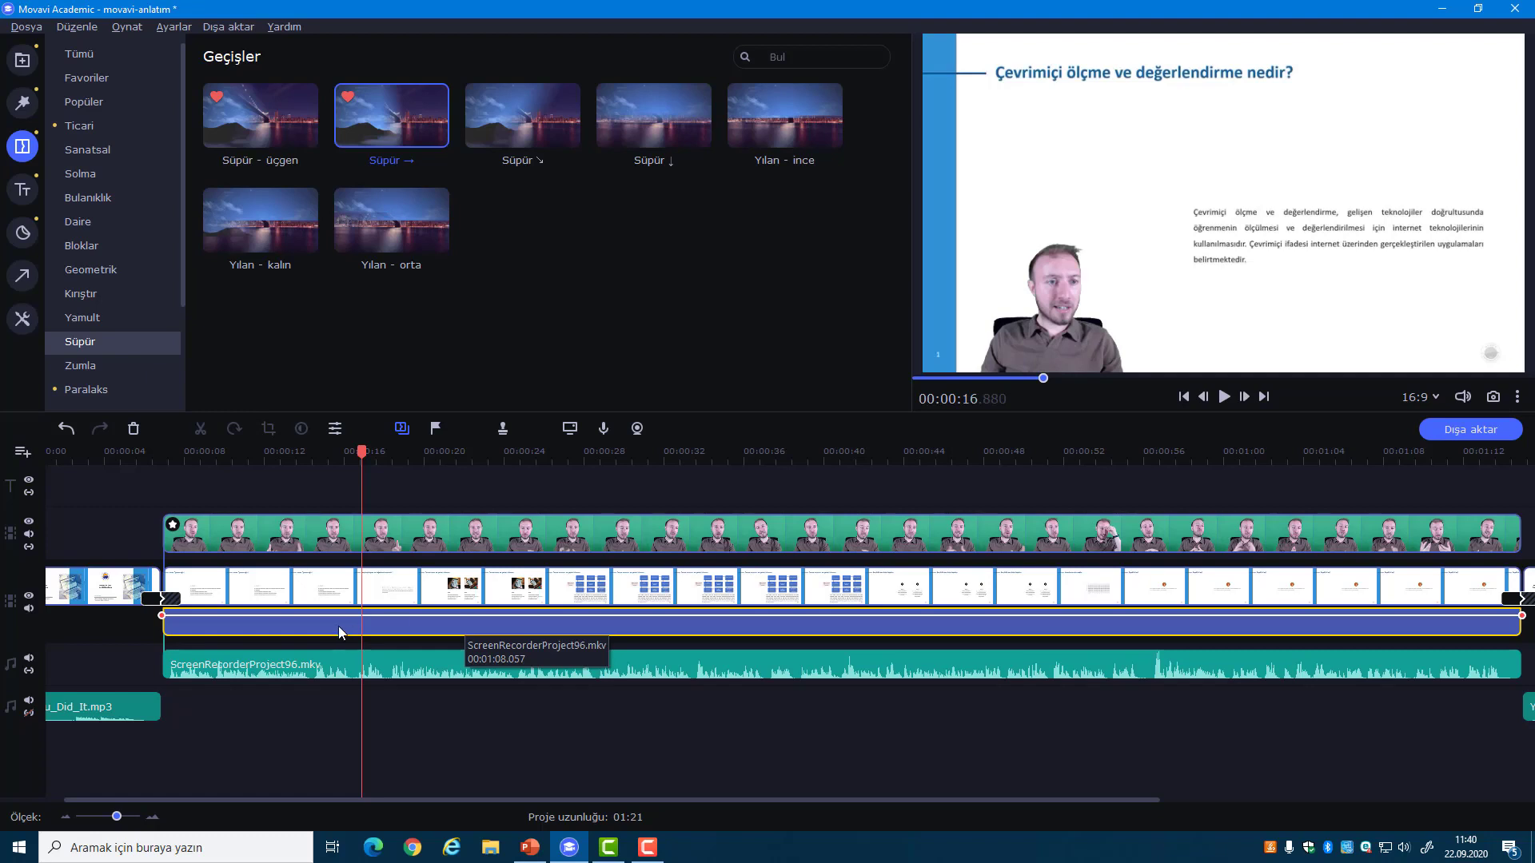
click(312, 631)
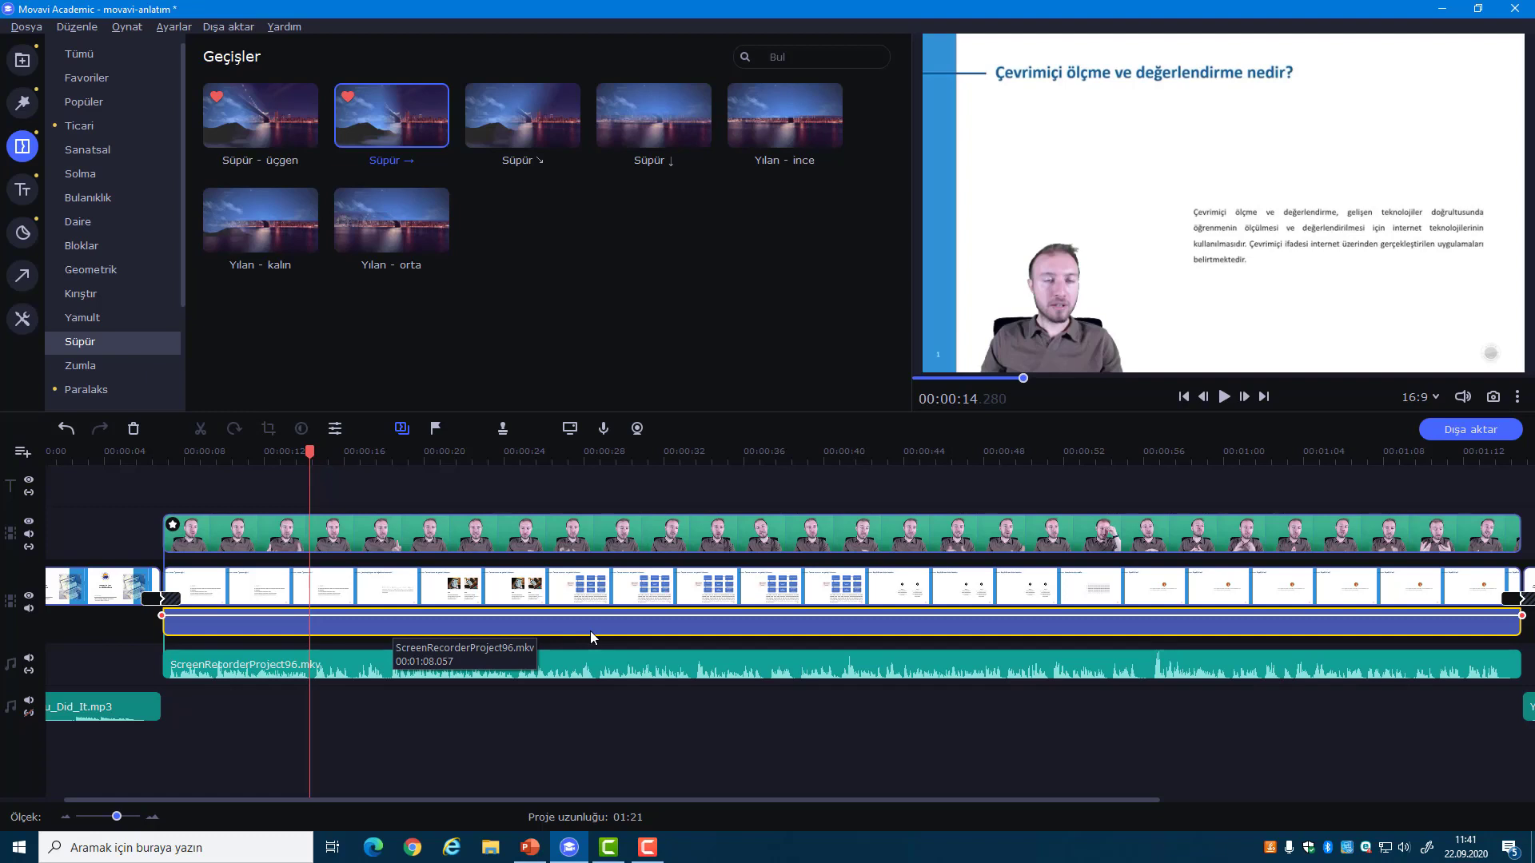
key(Delete)
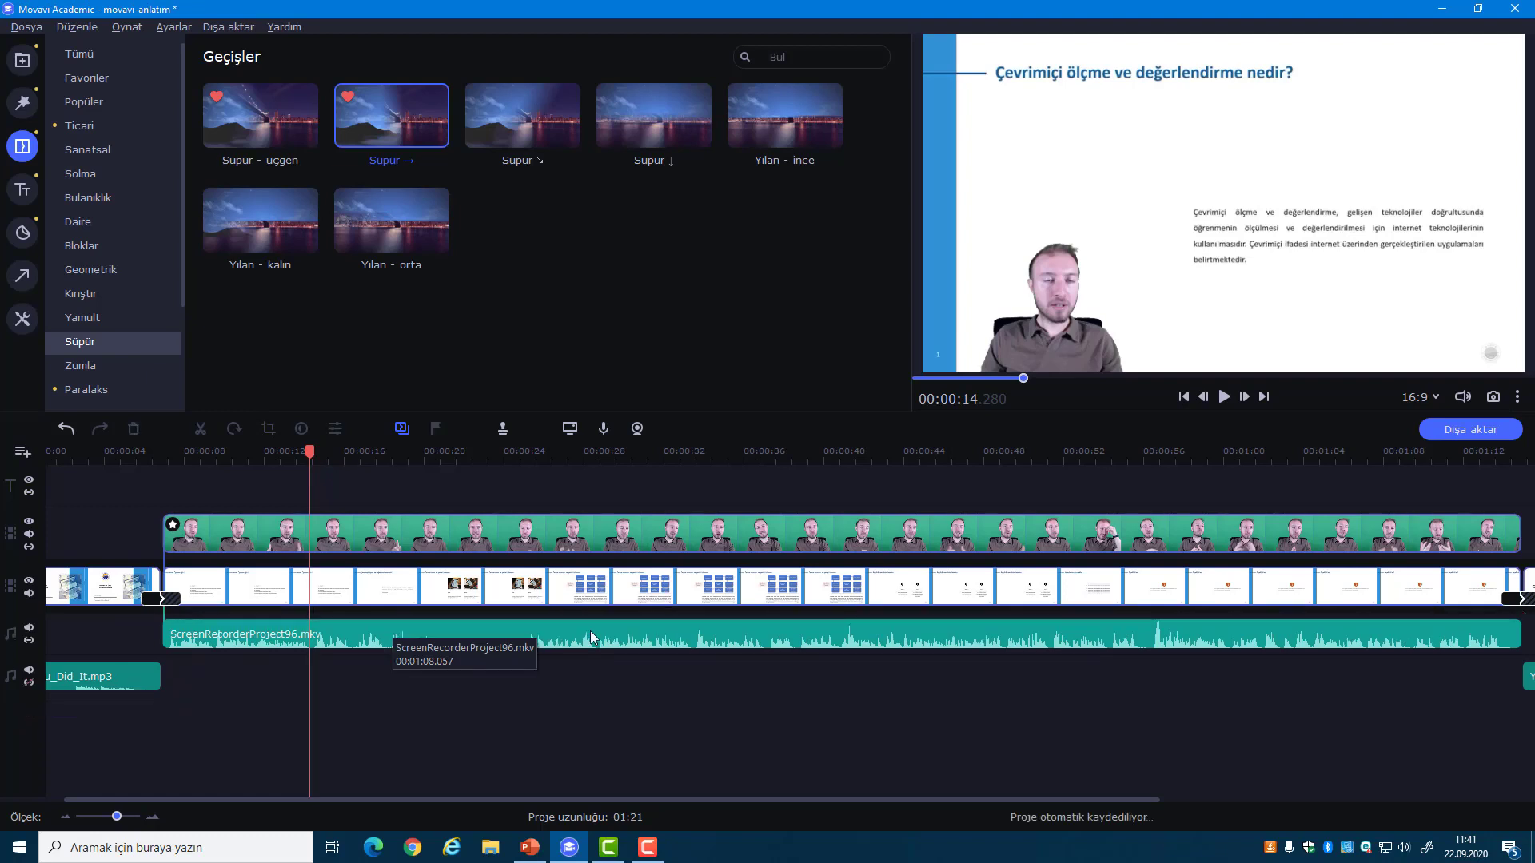
- Apply the Uğultu azaltma equalizer preset and Parazit kaldırma noise removal at 50% to the ScreenRecorderProject96.mkv narration audio clip
click(307, 644)
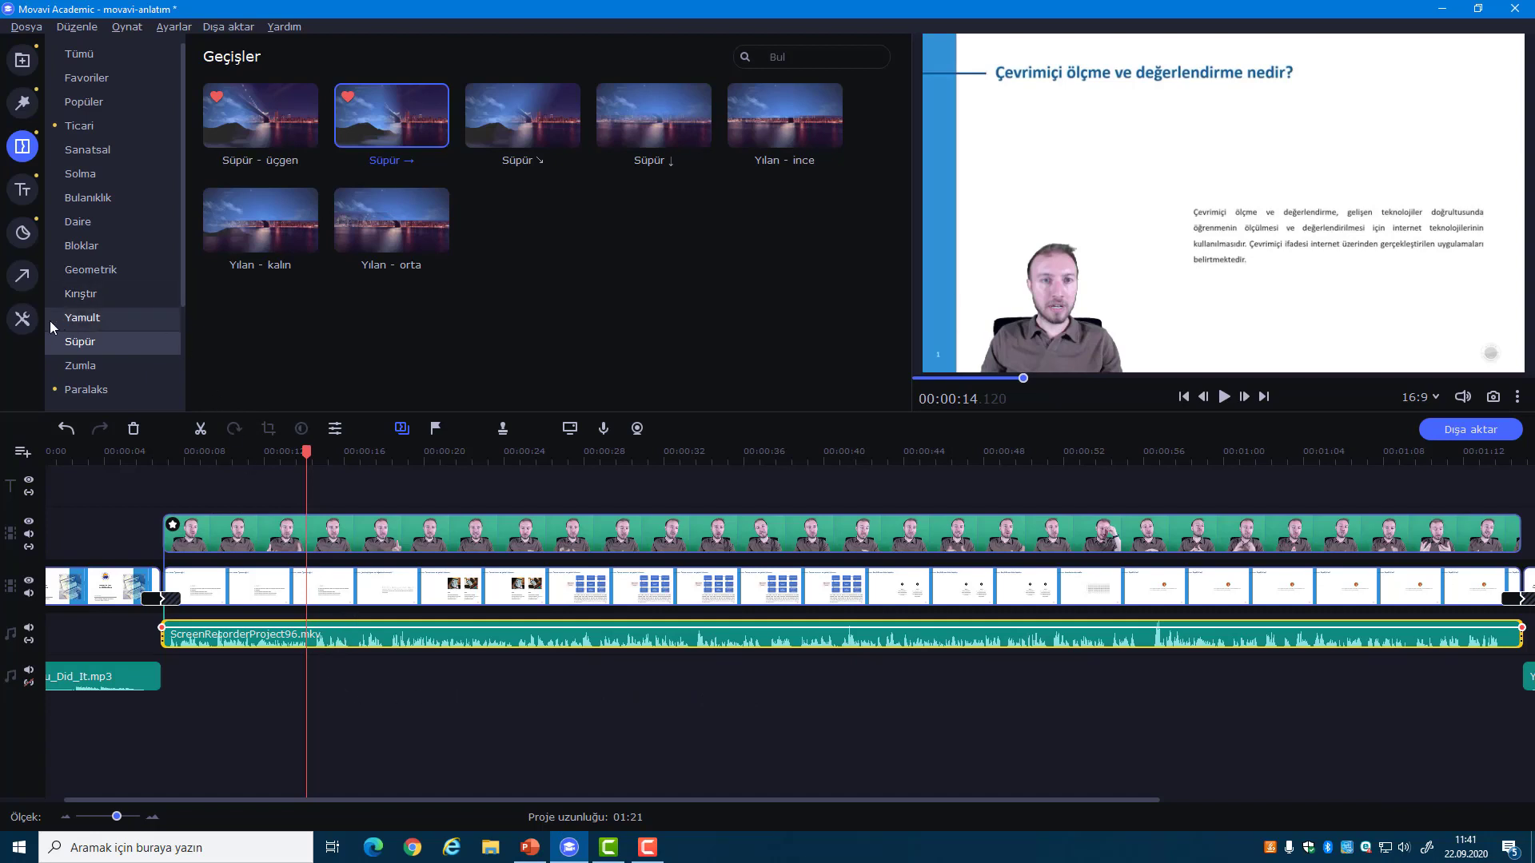
click(23, 322)
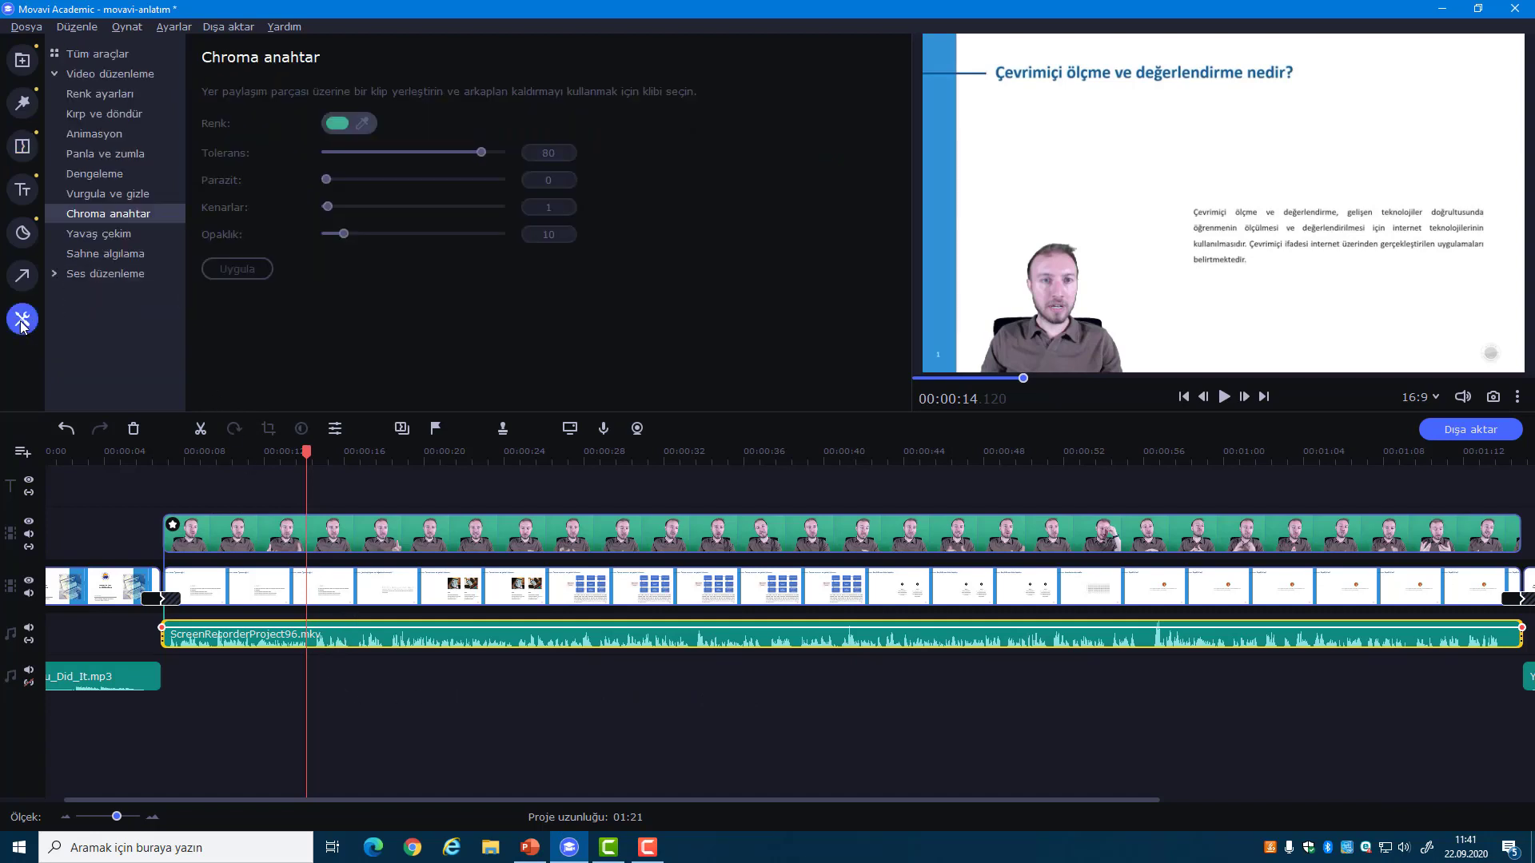
click(57, 274)
click(80, 296)
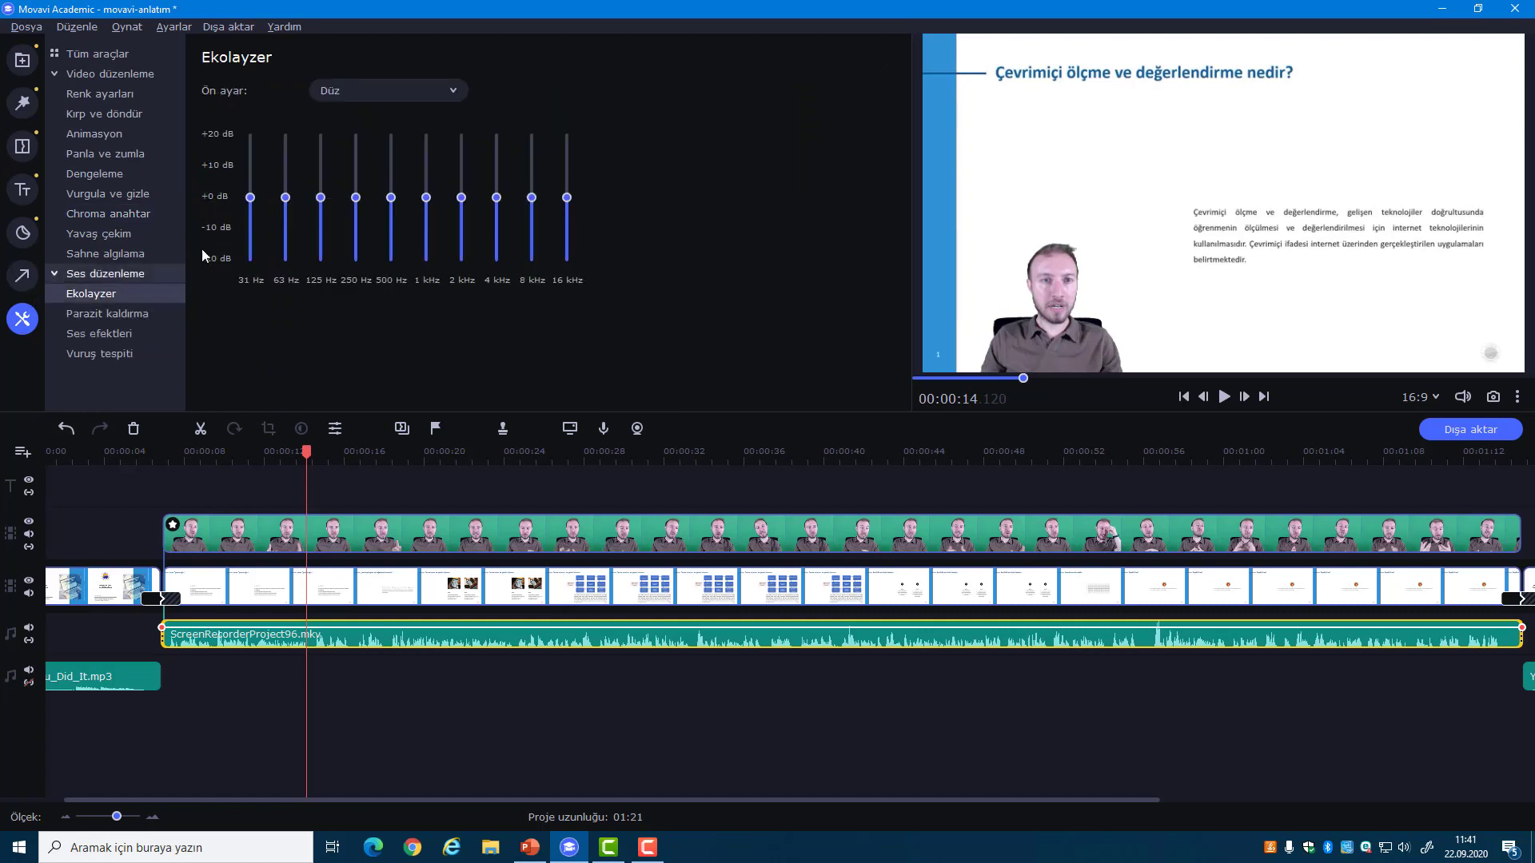
click(373, 91)
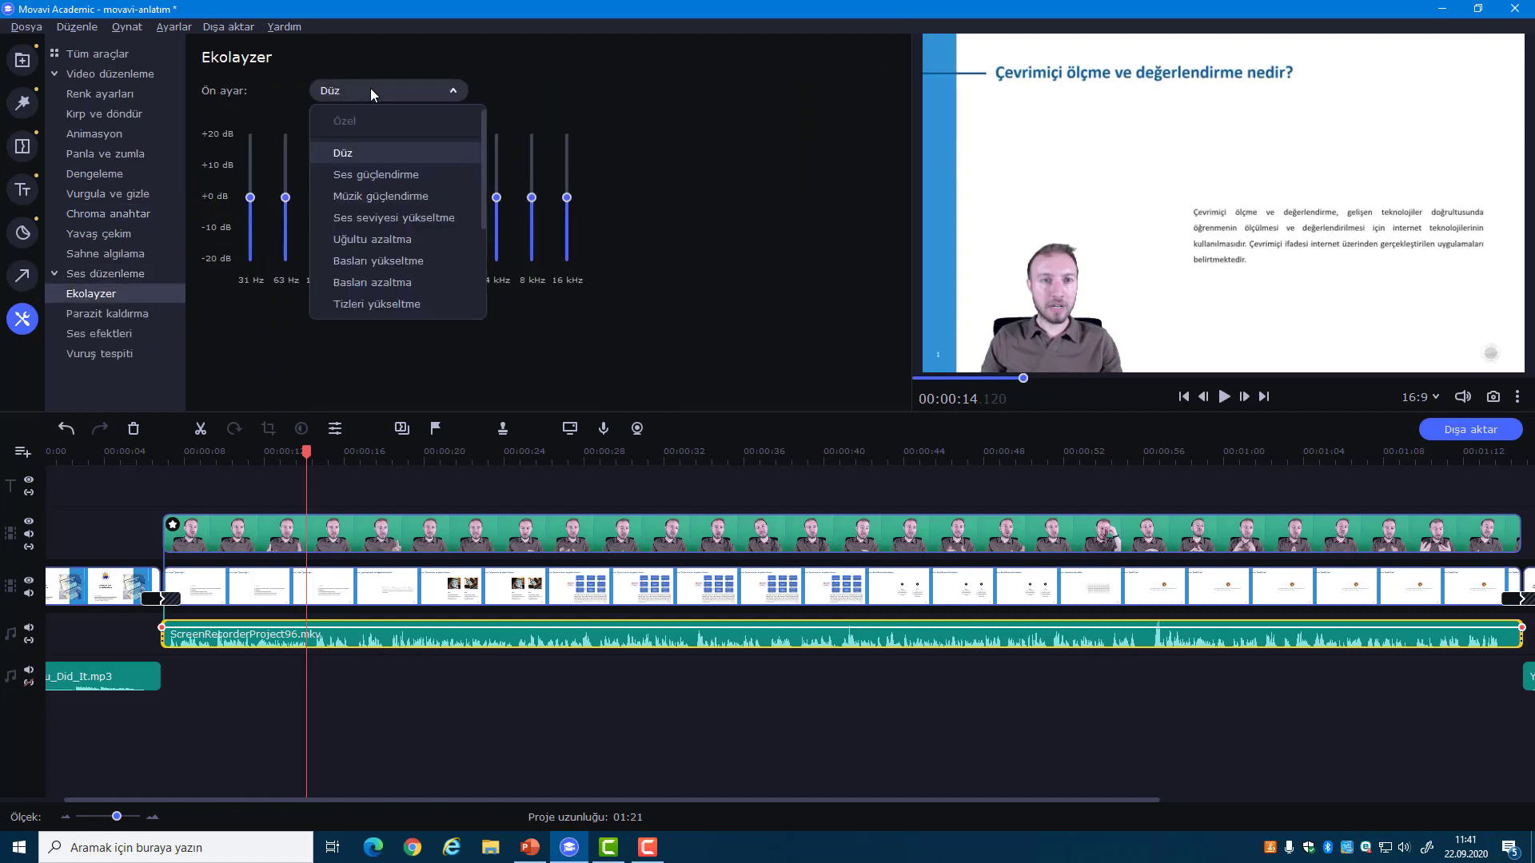
click(366, 239)
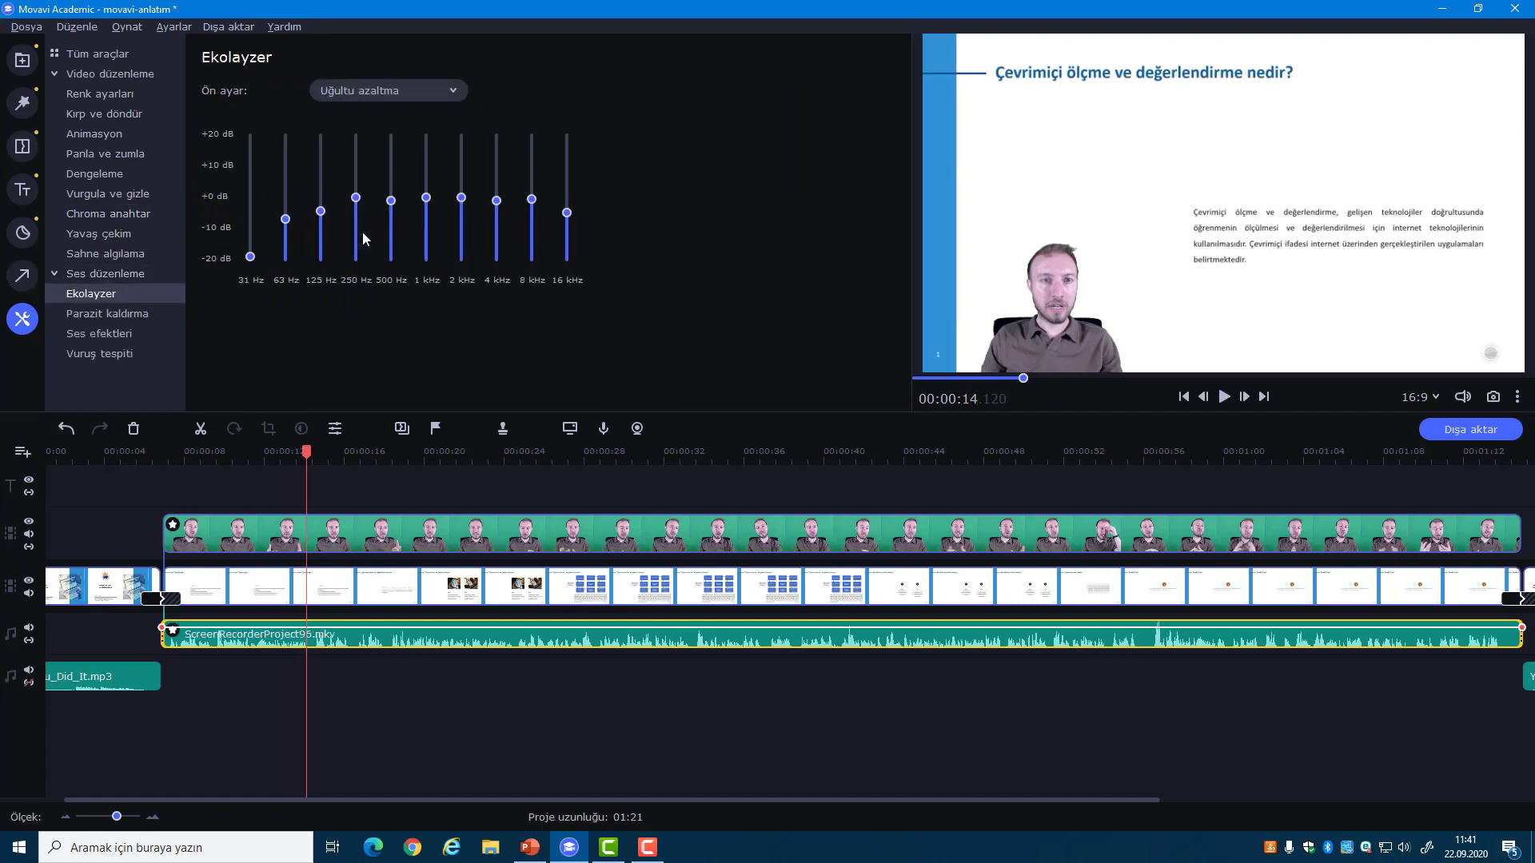
click(118, 315)
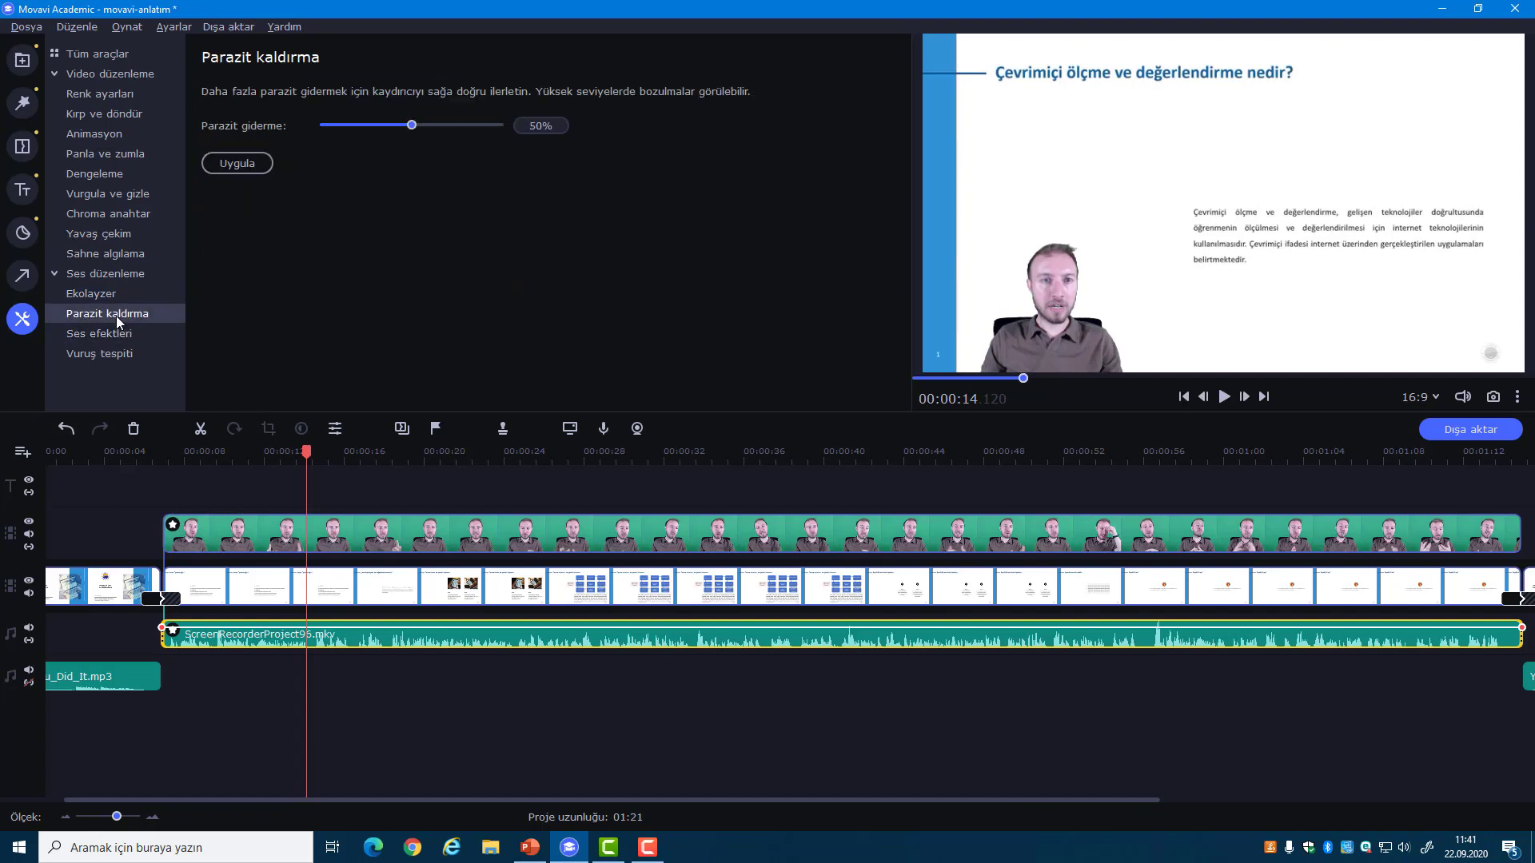
click(254, 173)
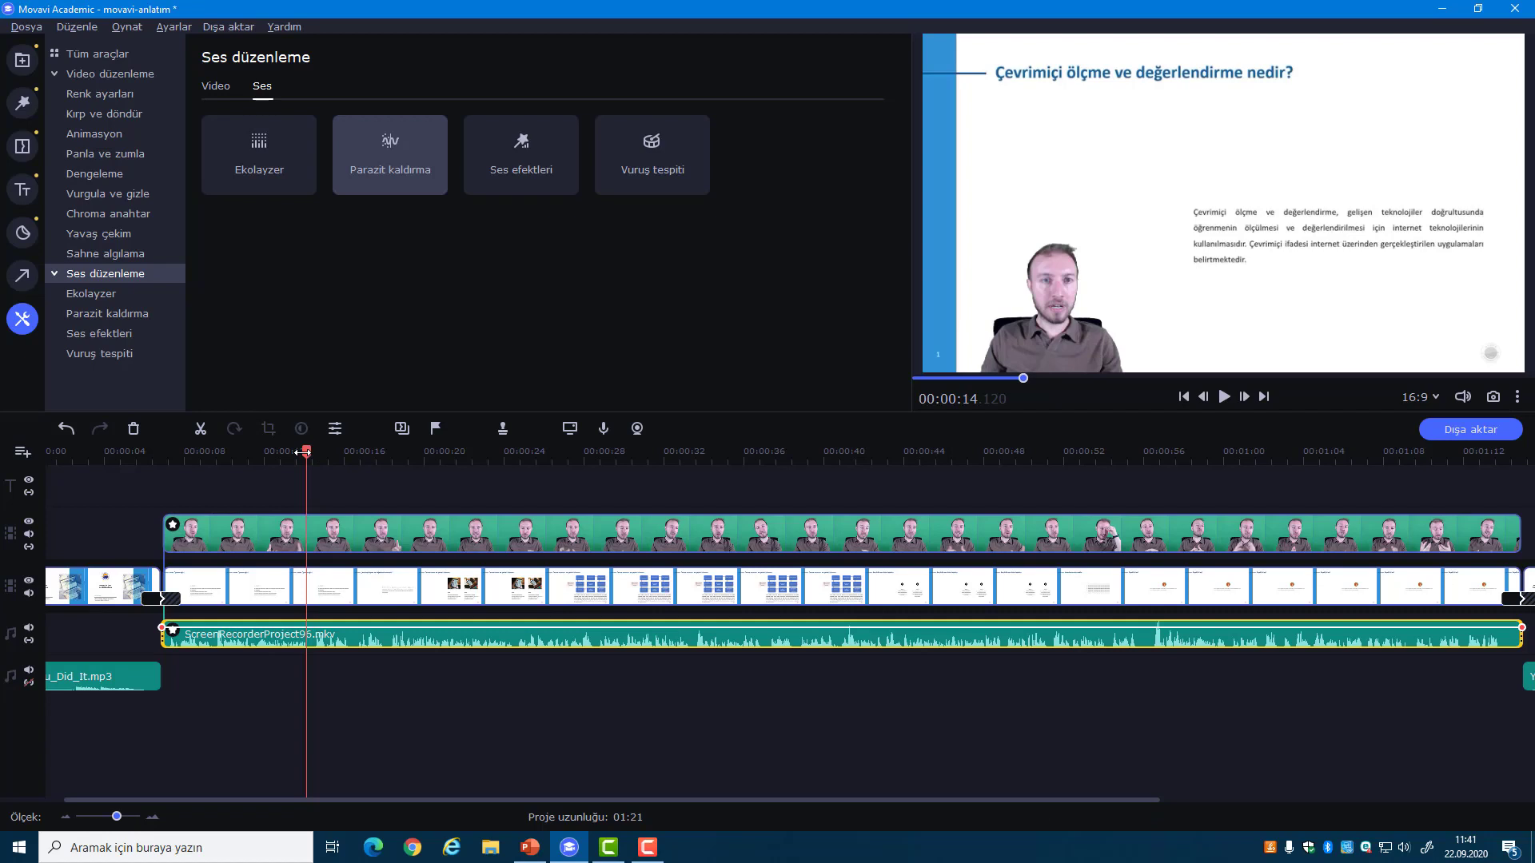
- Skip ahead in the lesson to about 00:00:50 and look over the timeline through to the closing cover image
drag(305, 453, 792, 453)
drag(971, 457, 1028, 481)
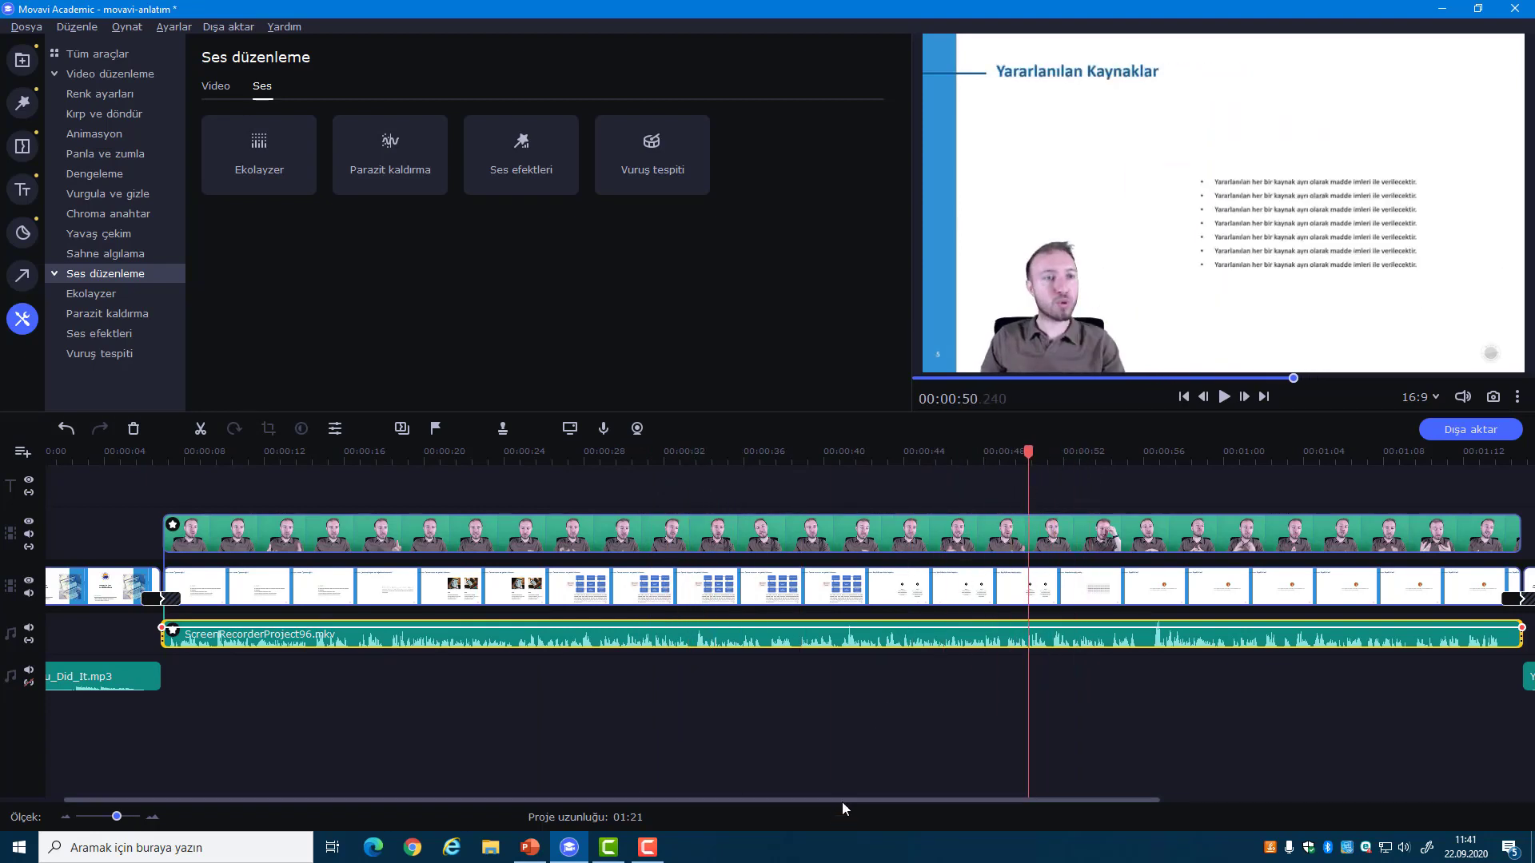
drag(844, 799, 1028, 798)
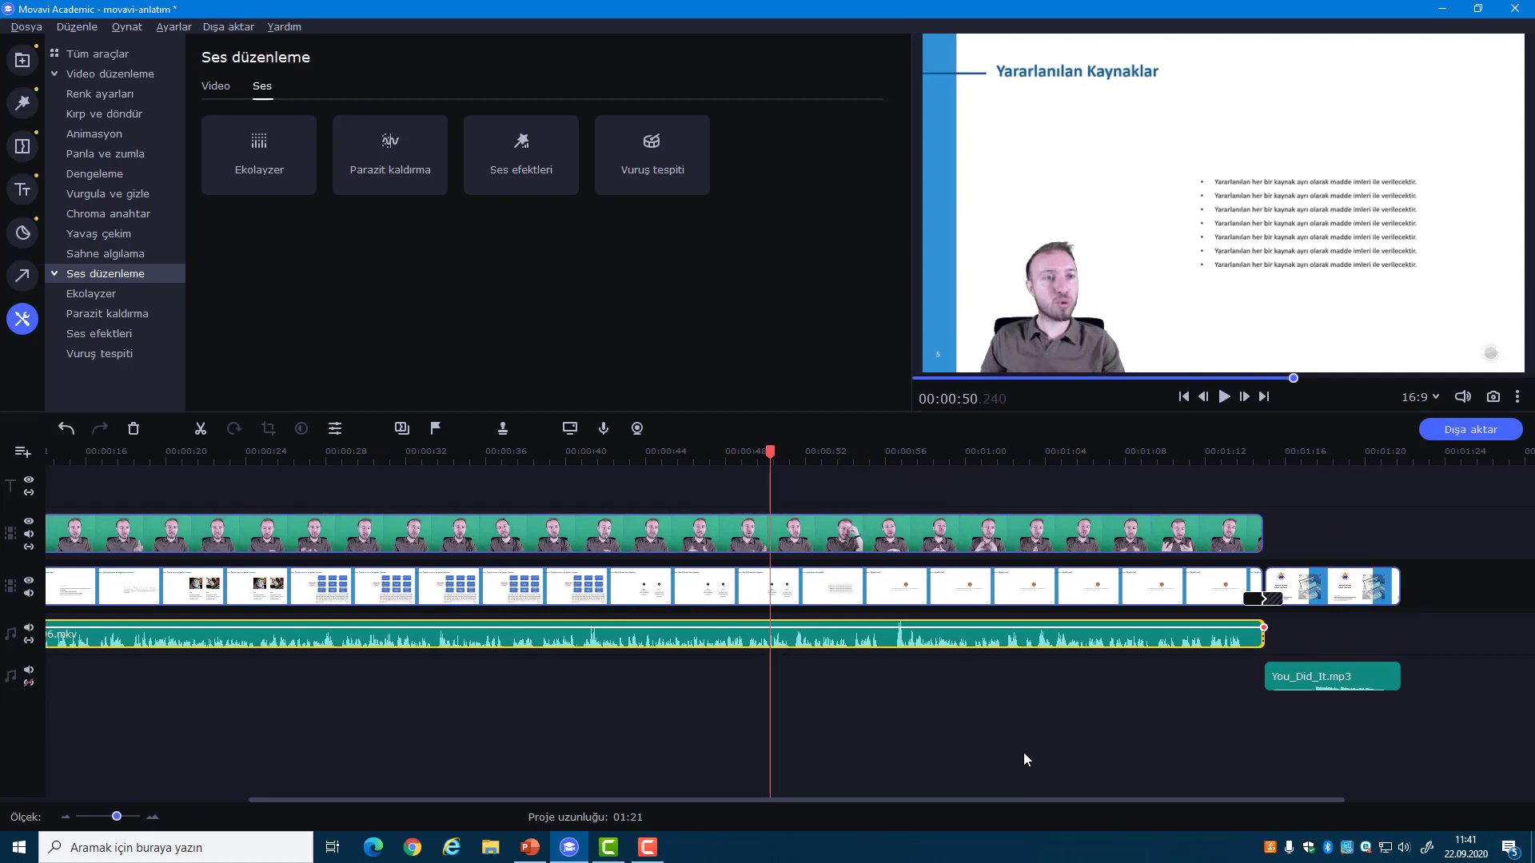
- Prepare the project's export as an MP4 video with the quality set to Yüksek
click(1450, 430)
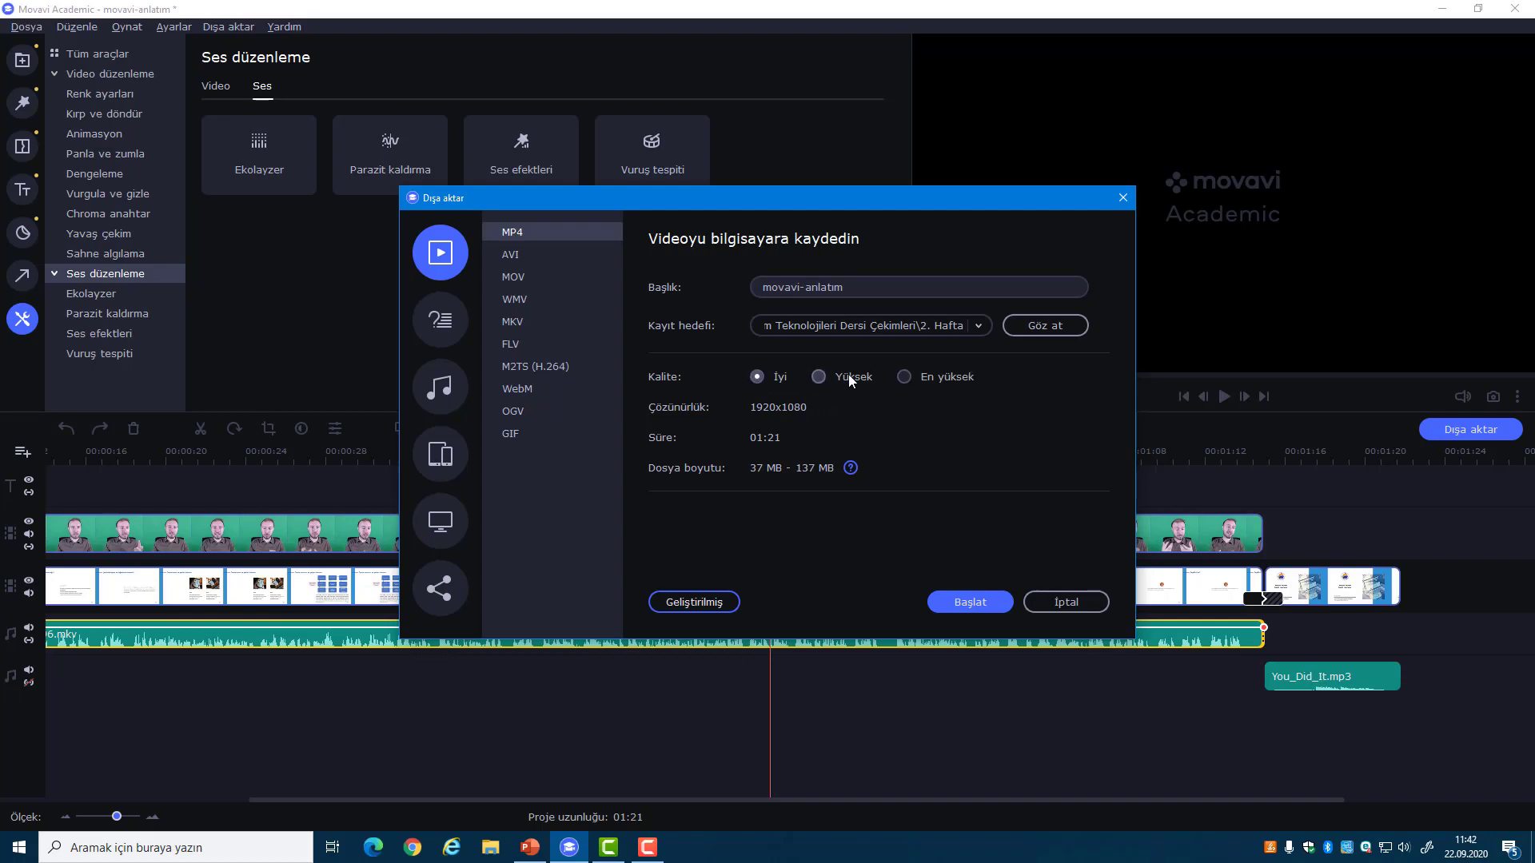
click(953, 376)
click(839, 383)
mouse_move(937, 382)
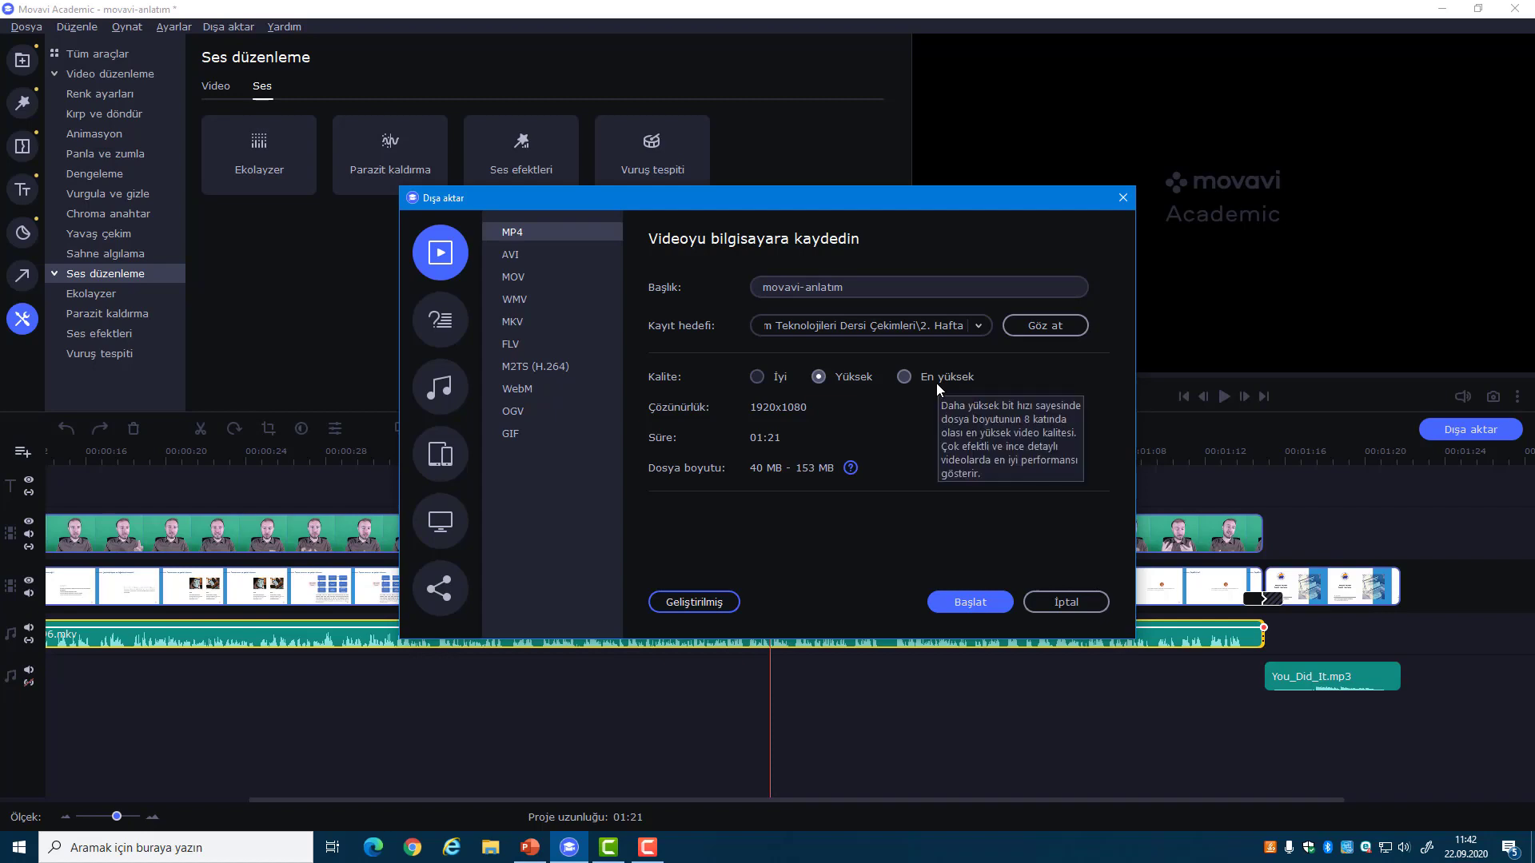
- Set the export's save location to the Masaüstü (desktop) folder and start exporting movavi-anlatım
click(1036, 333)
click(452, 330)
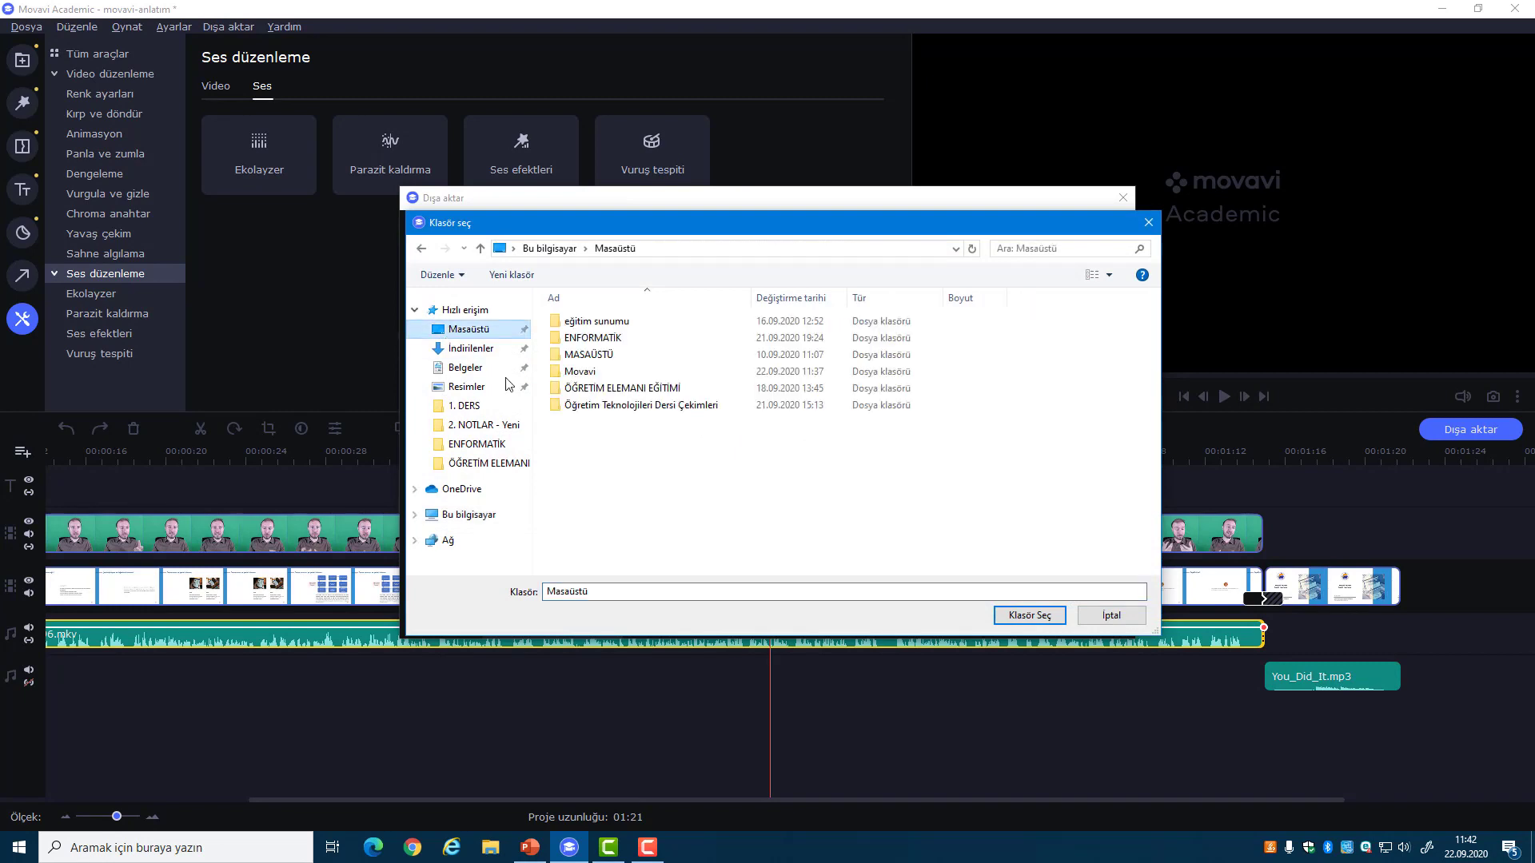
click(603, 591)
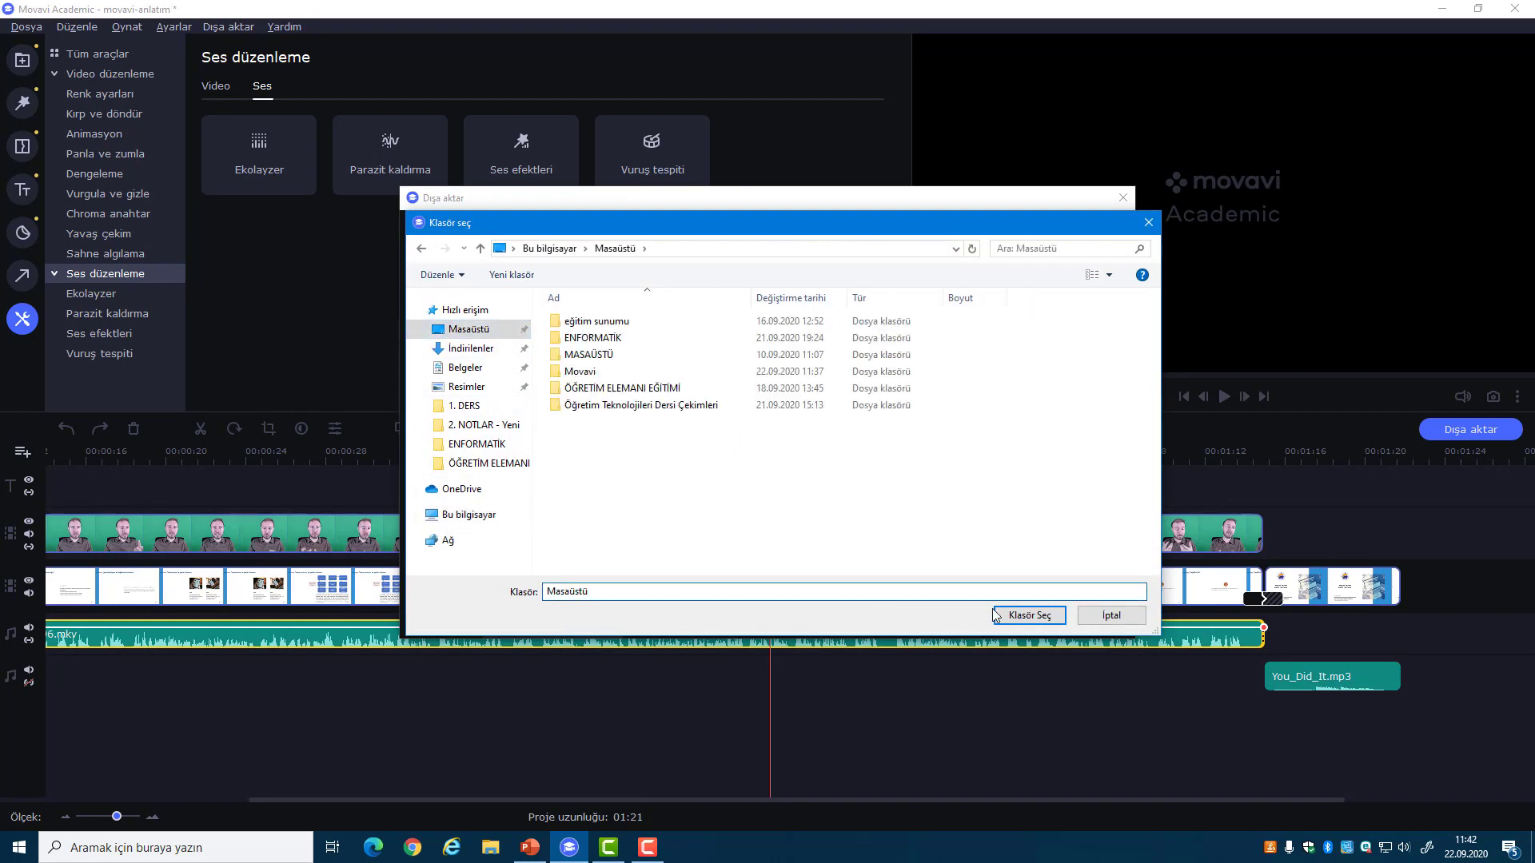
click(1016, 616)
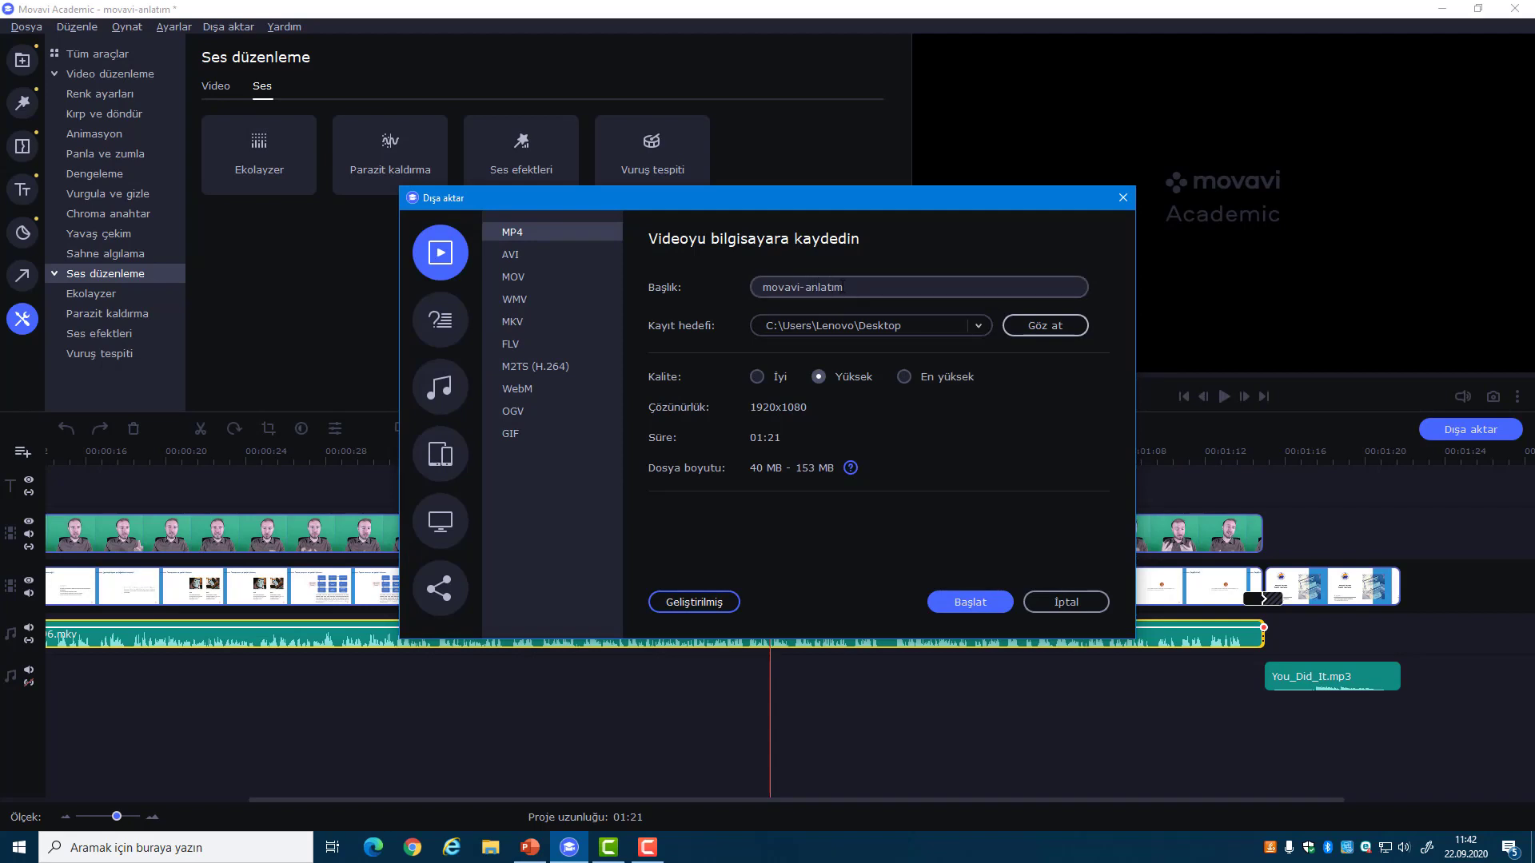
click(969, 603)
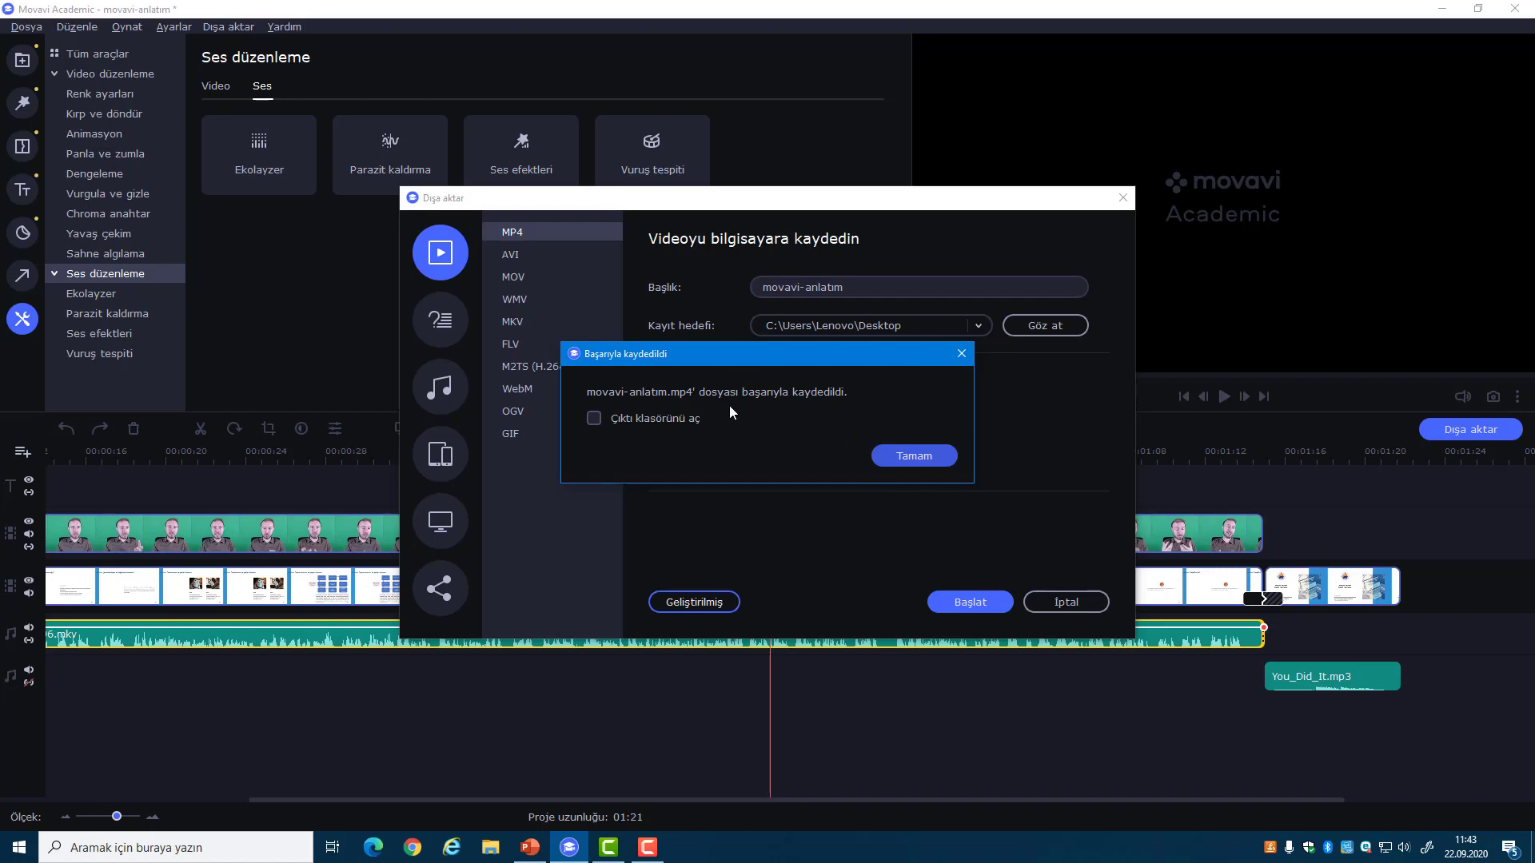
- Close the export notice with its output folder set to open, and open the exported movavi-anlatım MP4 from there
click(645, 420)
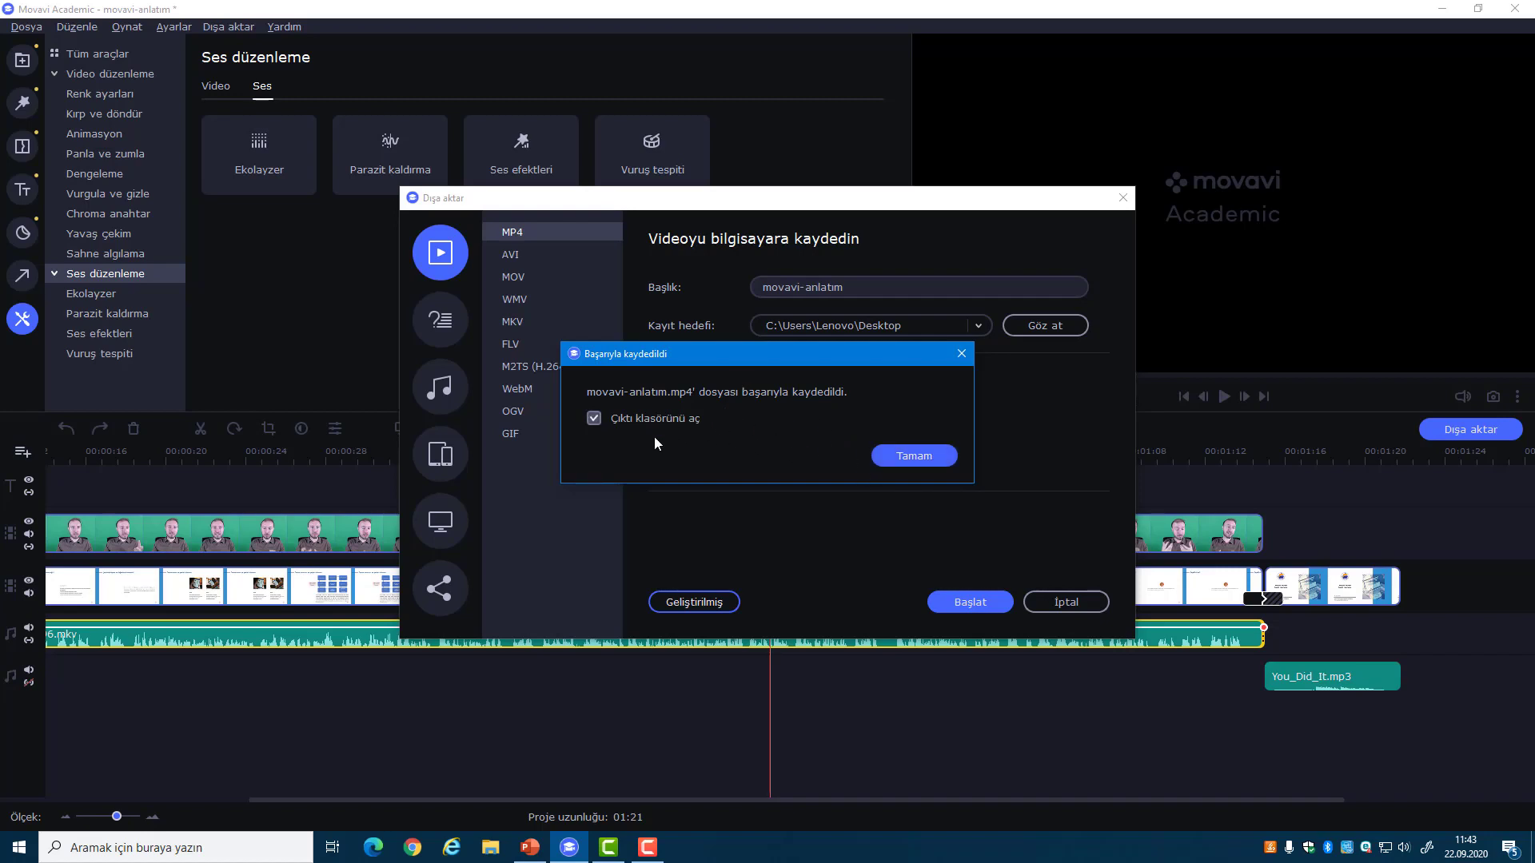
click(913, 456)
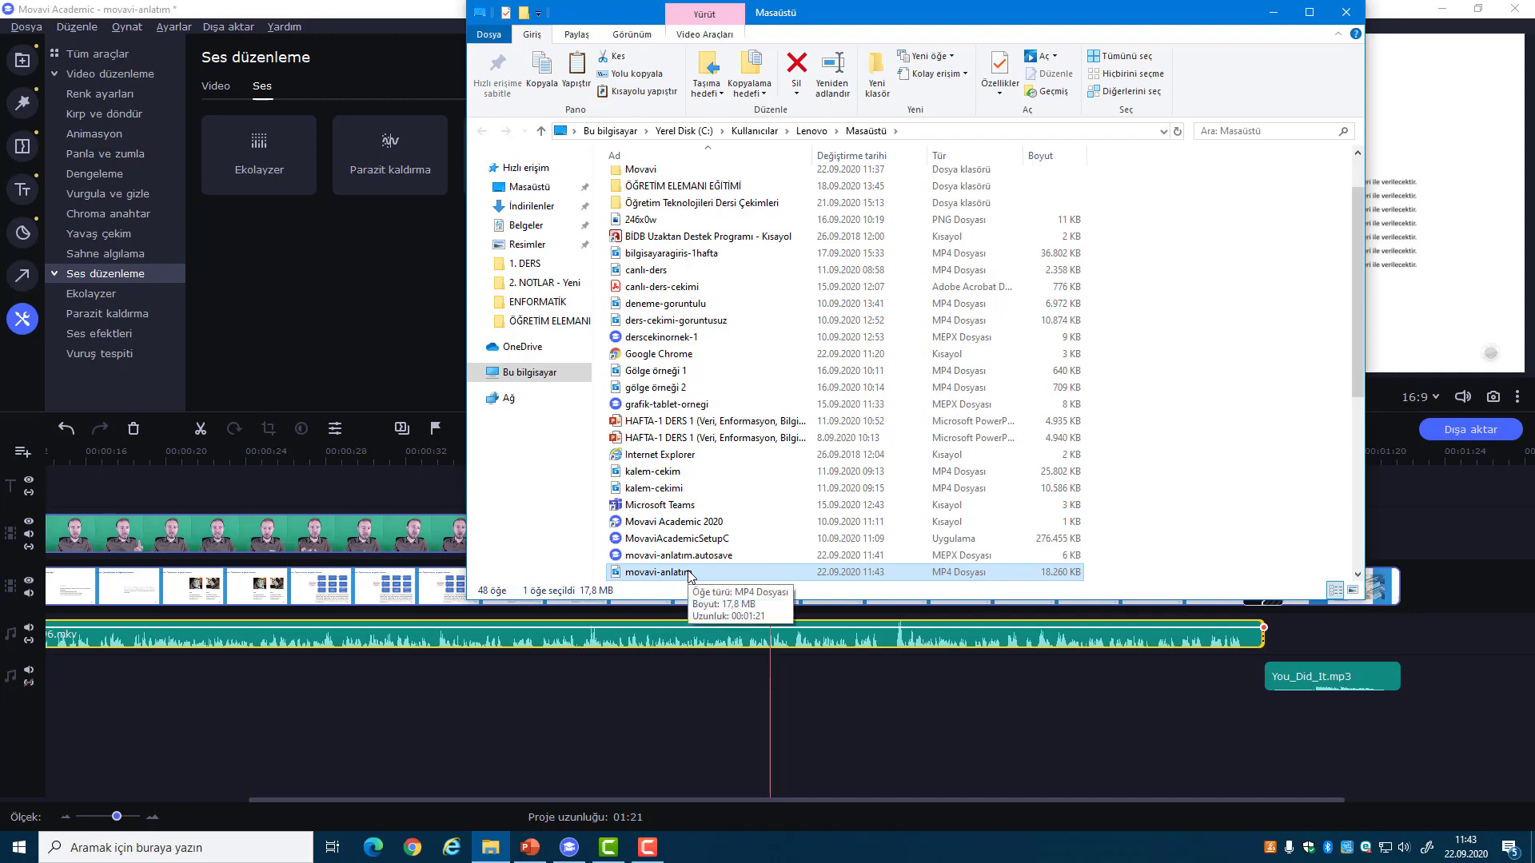
double_click(689, 572)
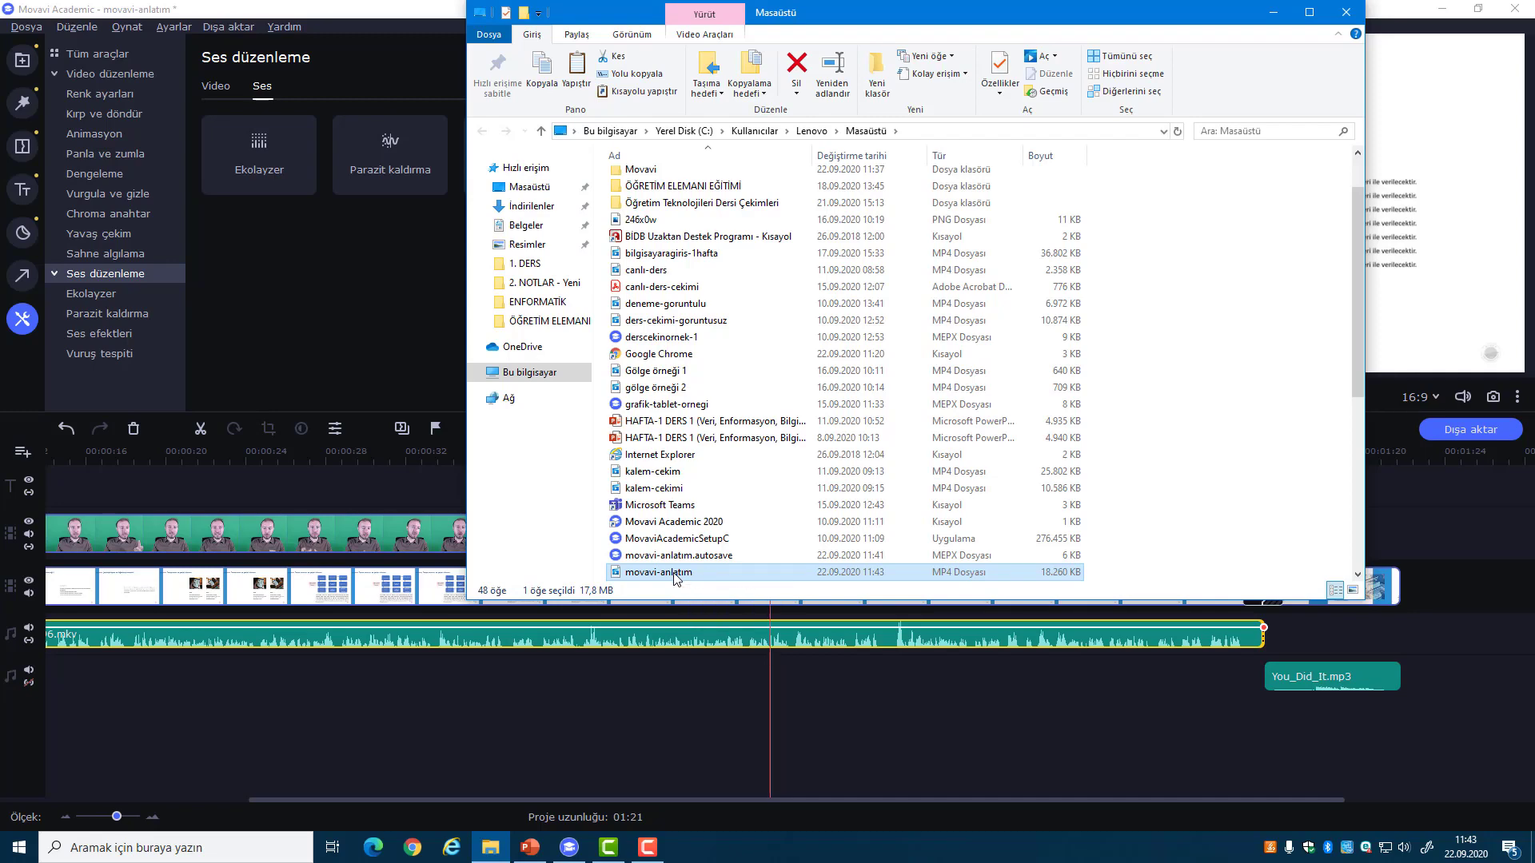